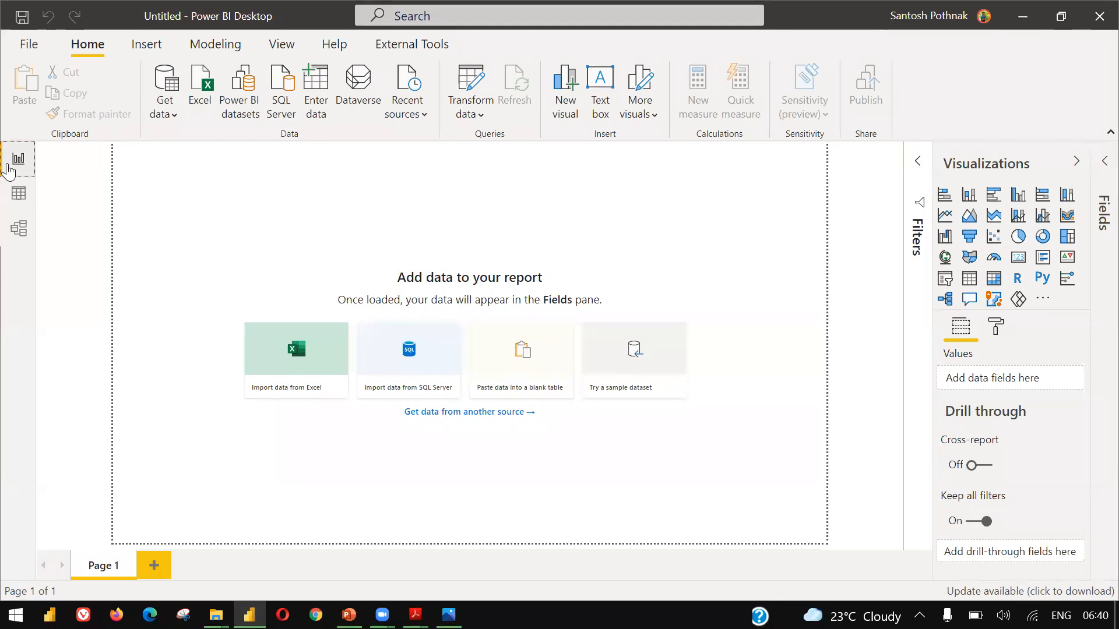
Look through the empty report's Data and Model views, and return to the Report view
click(18, 193)
click(12, 227)
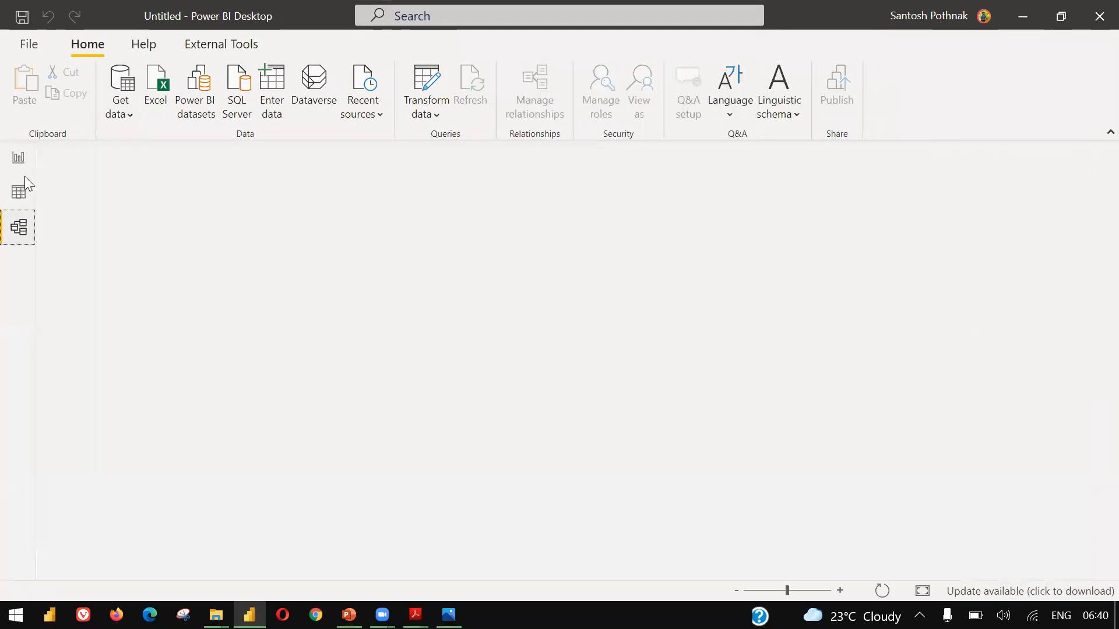
click(18, 159)
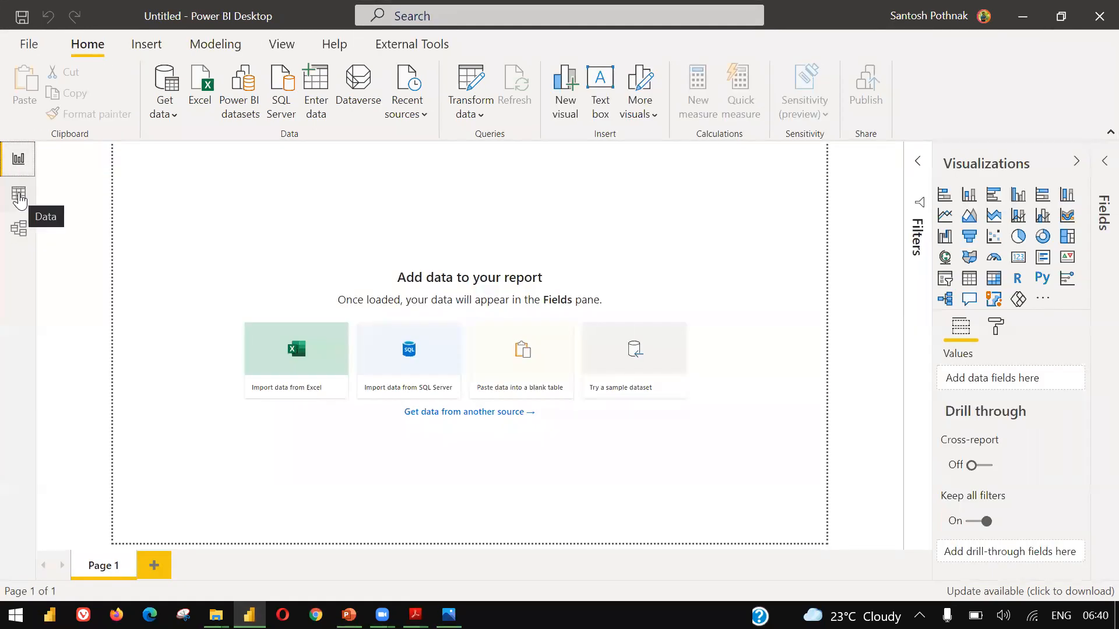
click(18, 201)
click(20, 227)
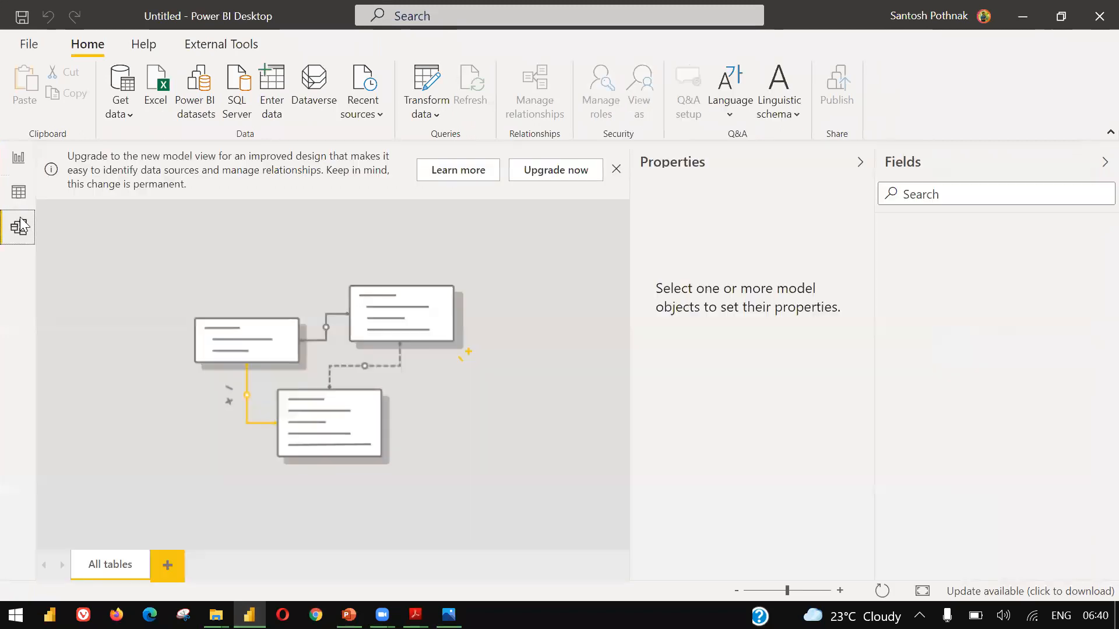
click(22, 164)
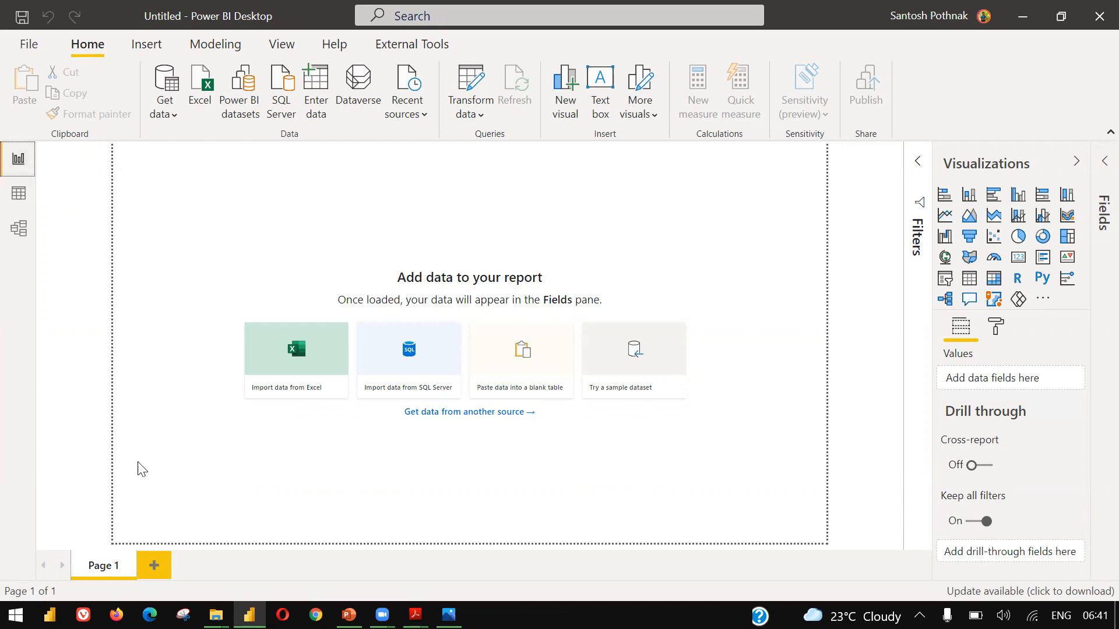
Switch to PowerPoint to check the slide listing the data source demos, and return to Power BI Desktop
click(348, 615)
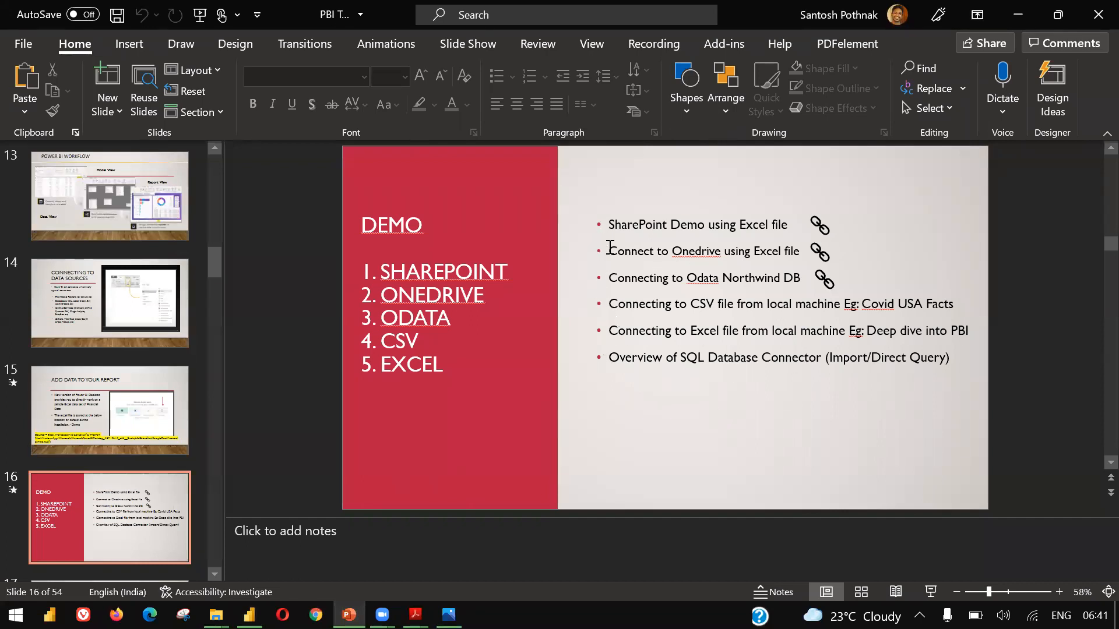
click(249, 616)
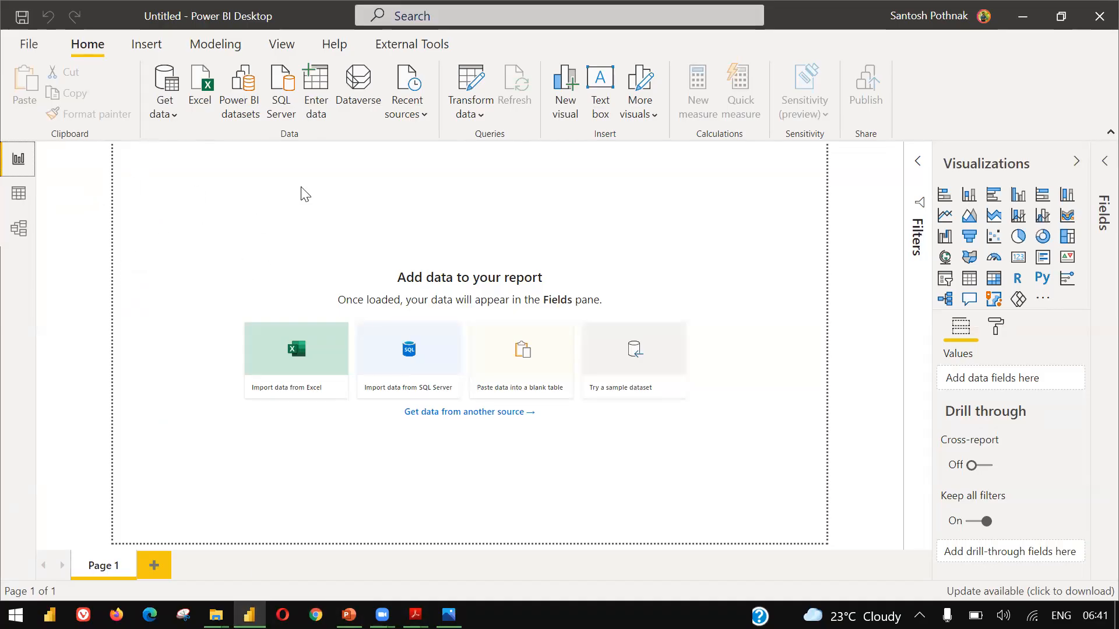
Open the full Get Data connector list, showing the All category
click(170, 120)
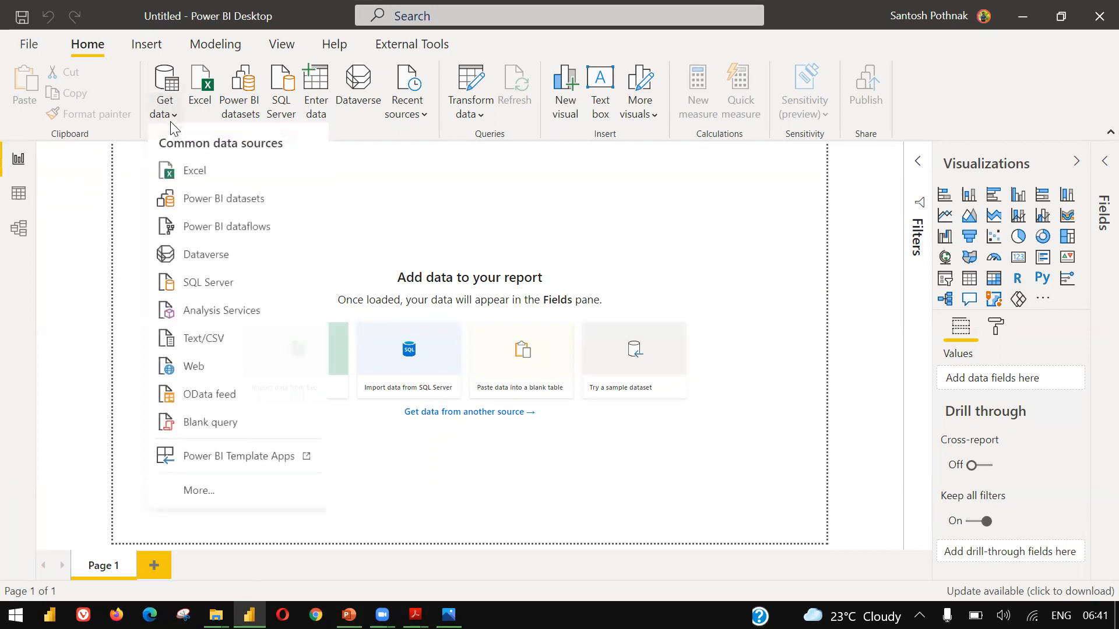
click(170, 122)
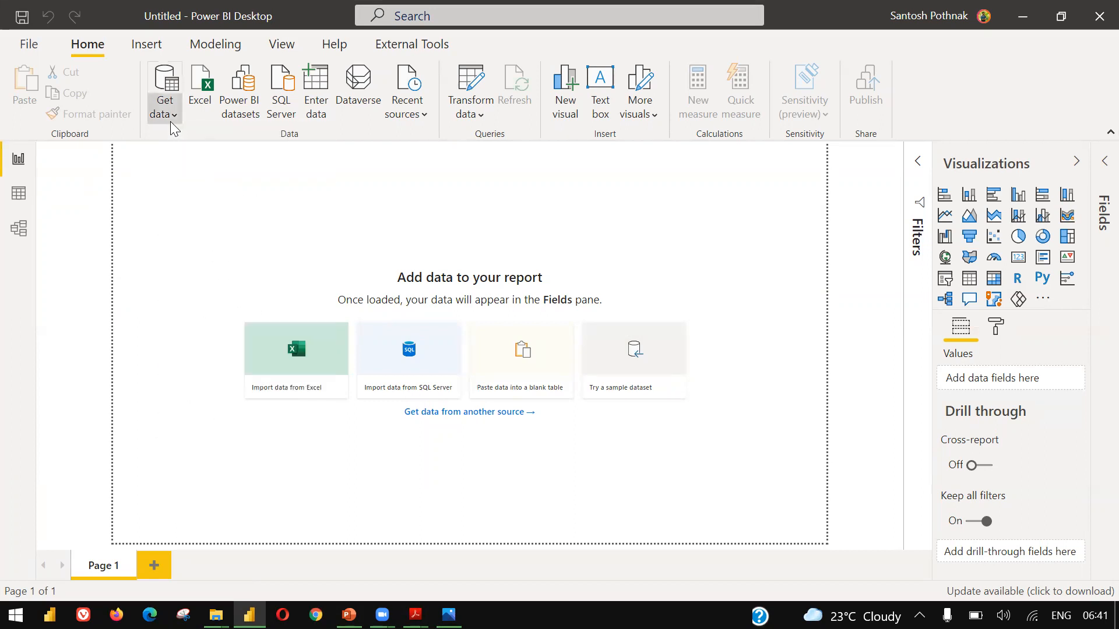
click(170, 121)
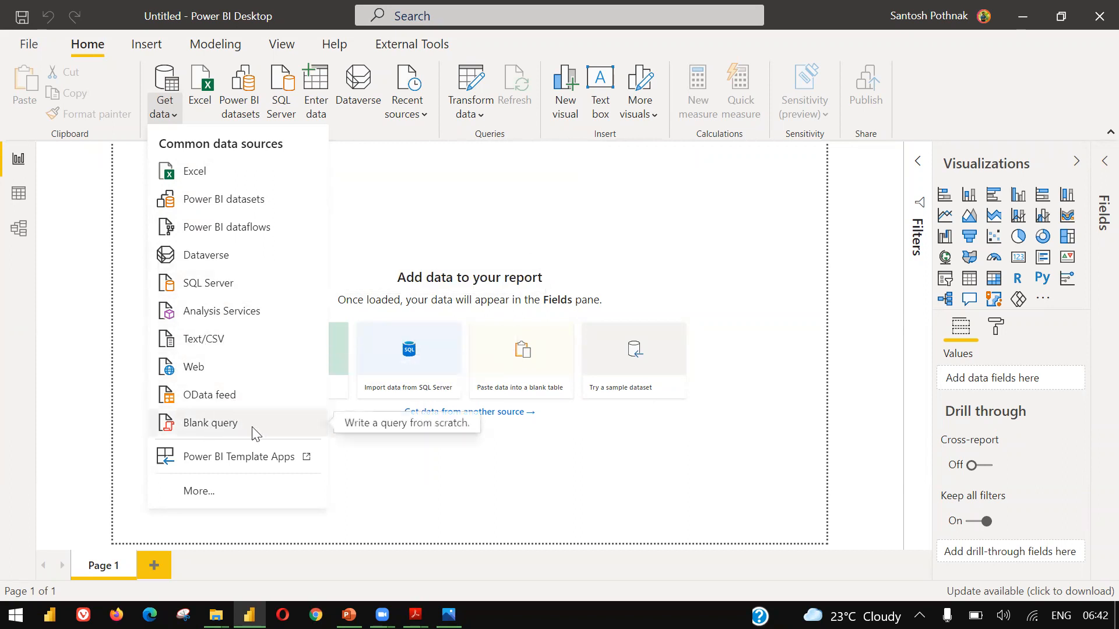
click(212, 496)
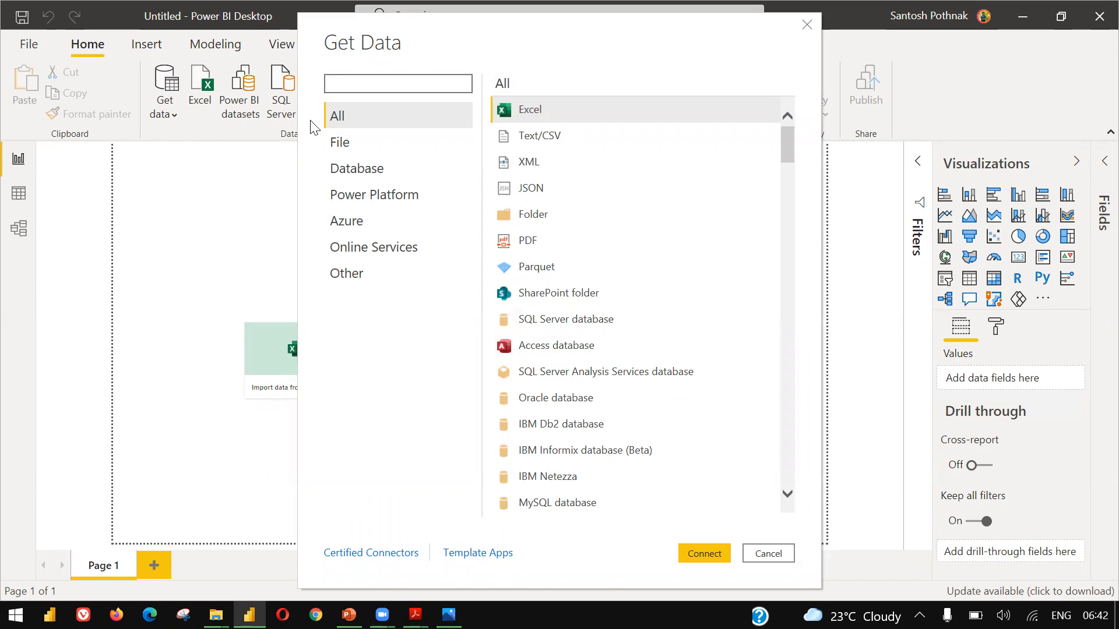
click(330, 119)
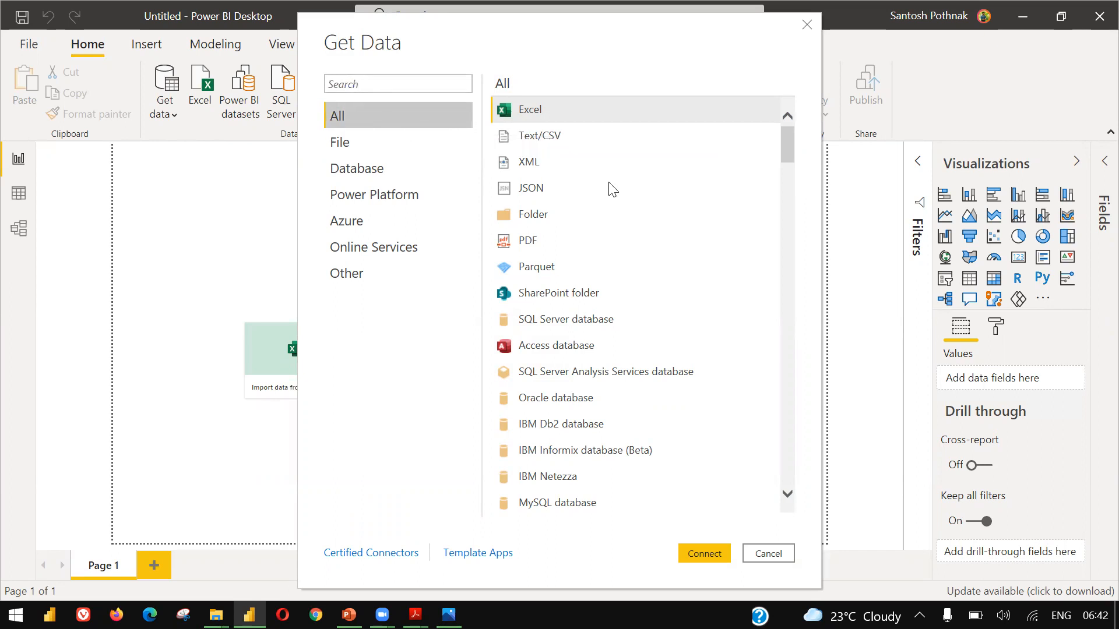
Examine the available connectors from the file sources through the third-party services, and highlight the Denodo connector
scroll(726, 258, down, 1)
scroll(725, 258, down, 11)
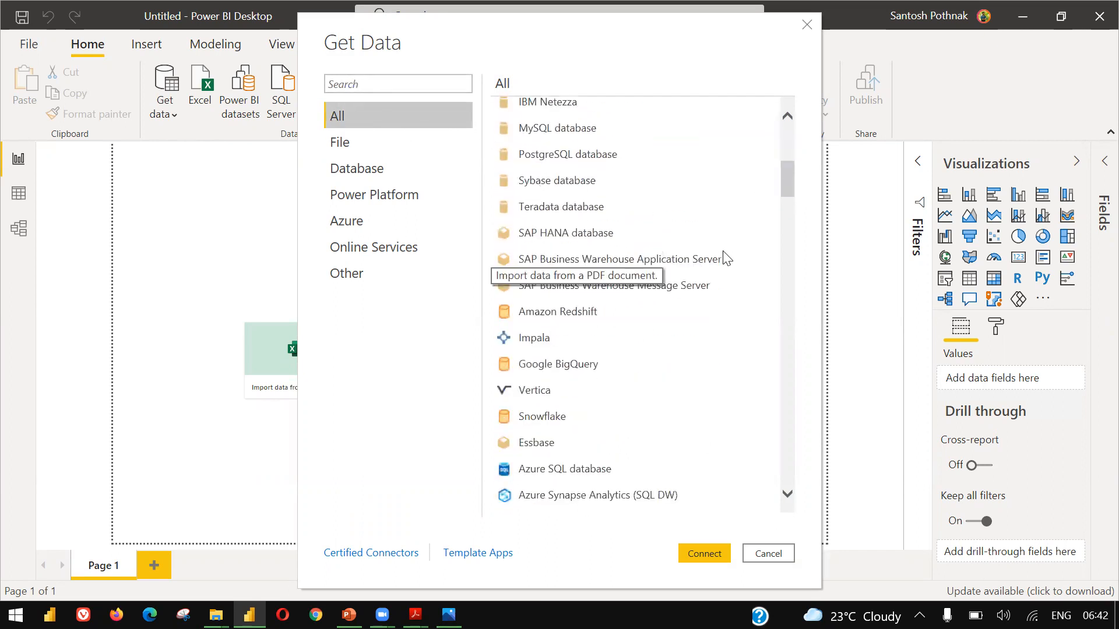
scroll(726, 258, down, 15)
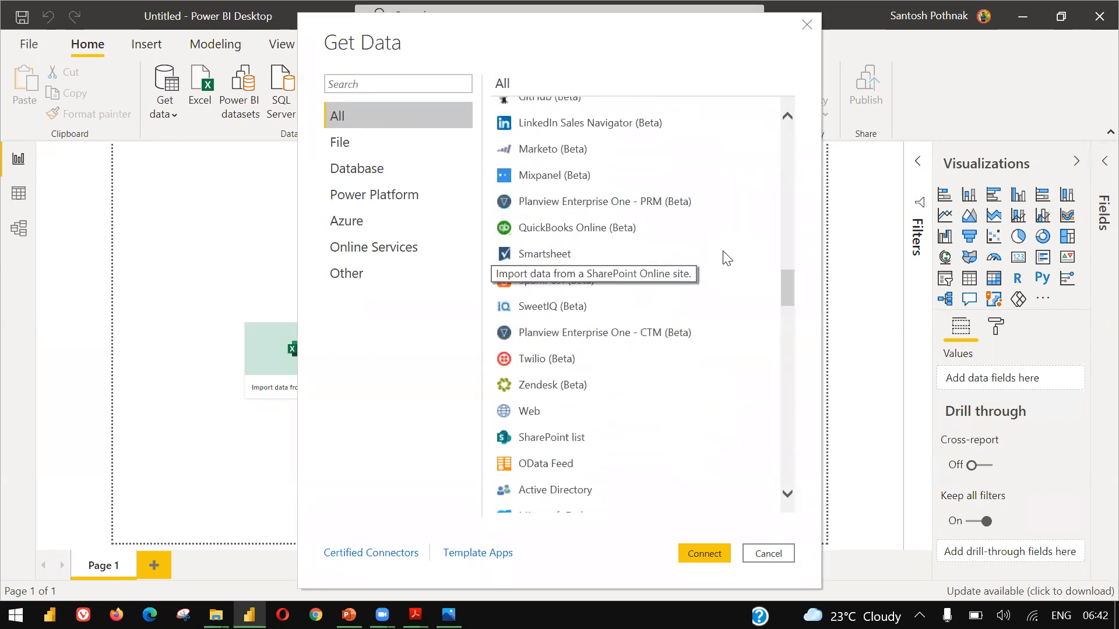
scroll(725, 258, down, 7)
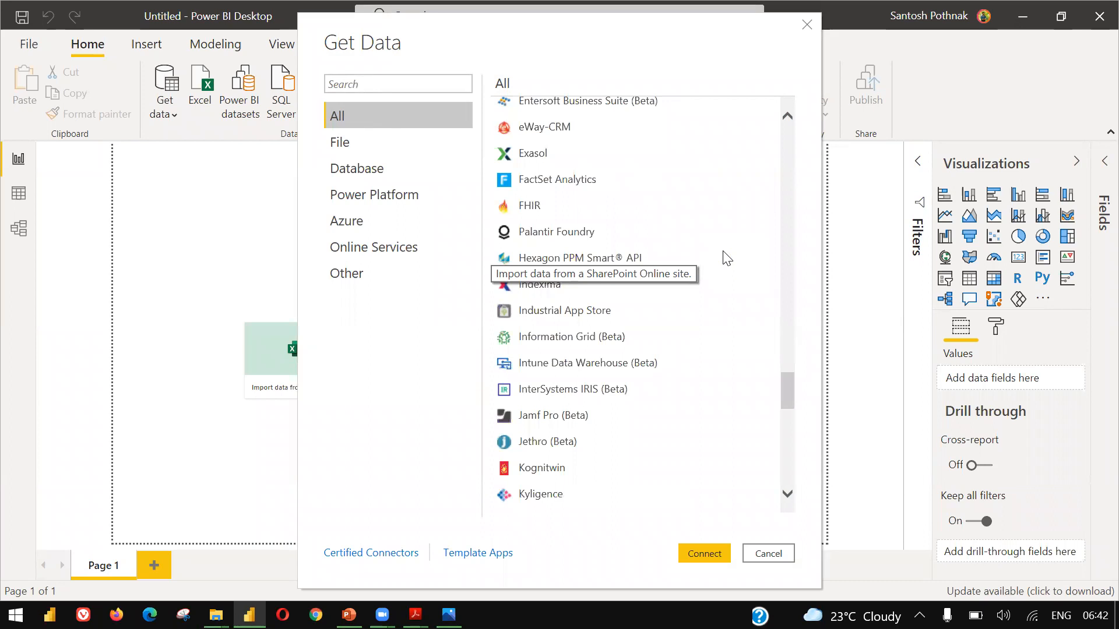
scroll(723, 275, down, 3)
scroll(723, 275, up, 4)
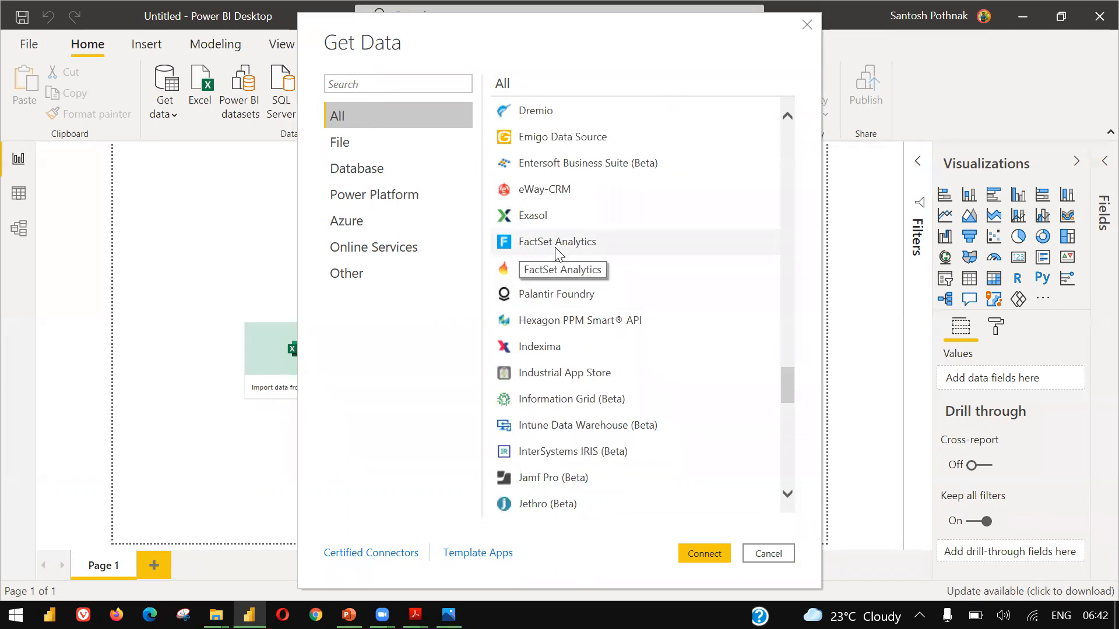
scroll(553, 349, up, 5)
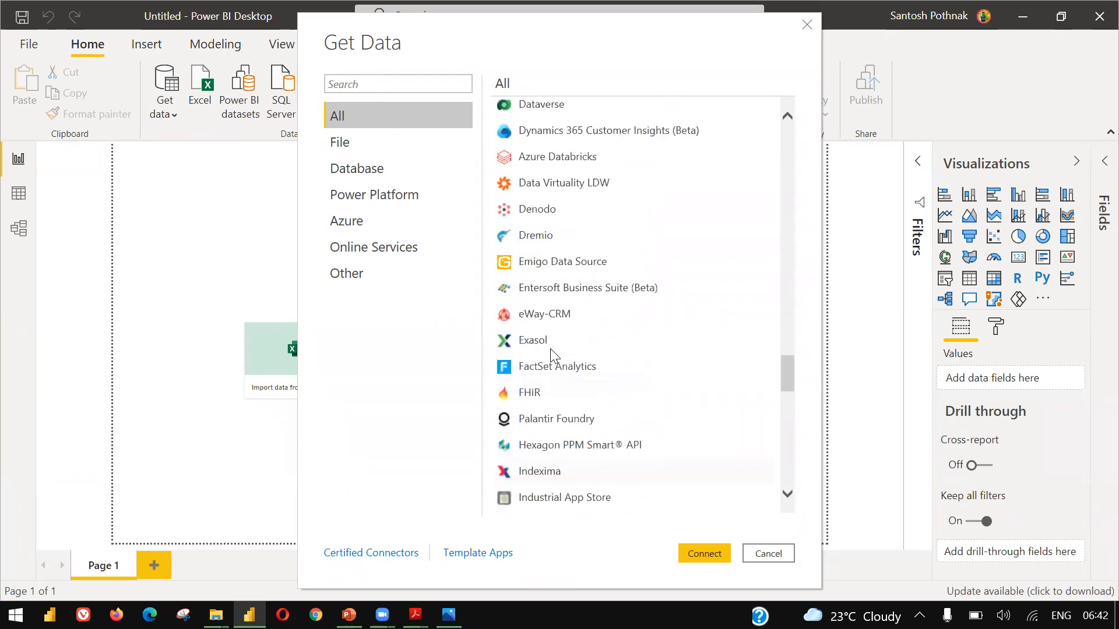
scroll(552, 354, up, 5)
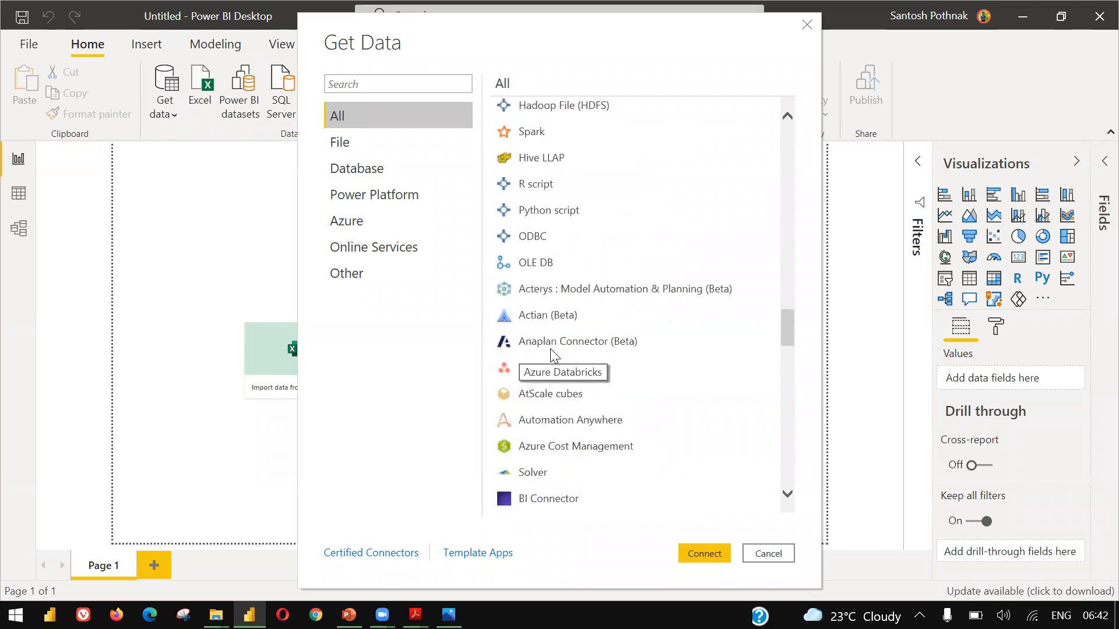
scroll(552, 354, down, 4)
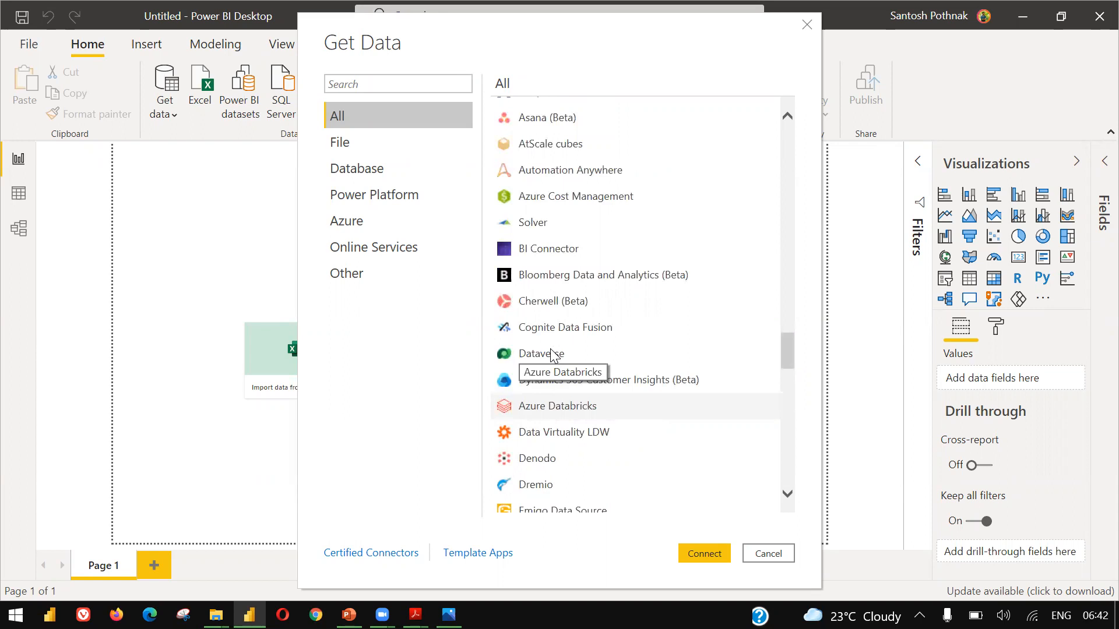
scroll(552, 354, down, 1)
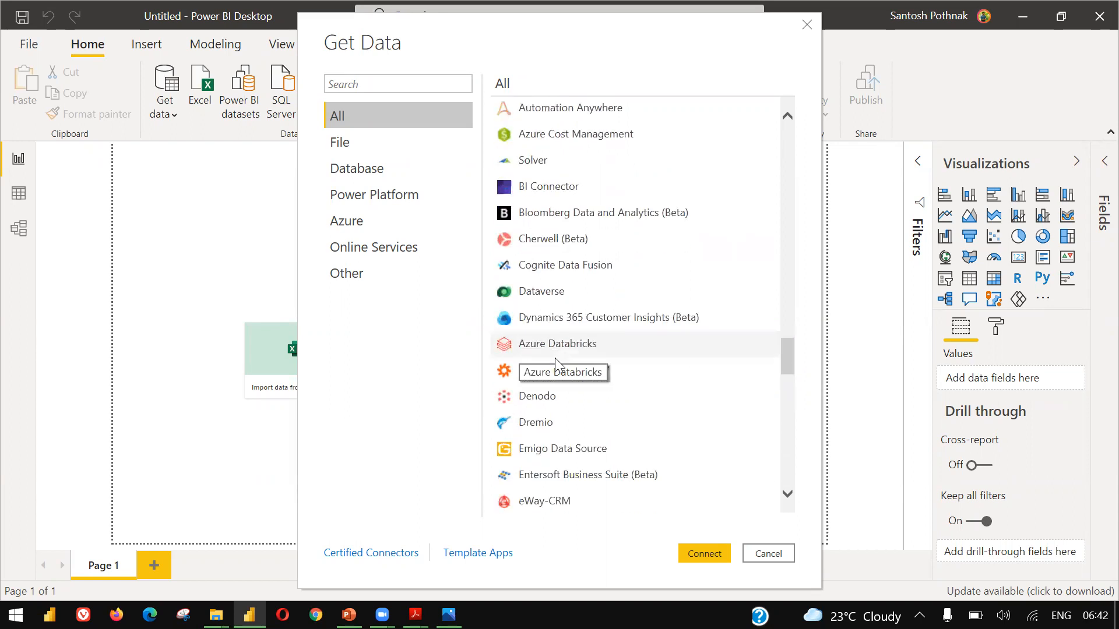
click(530, 402)
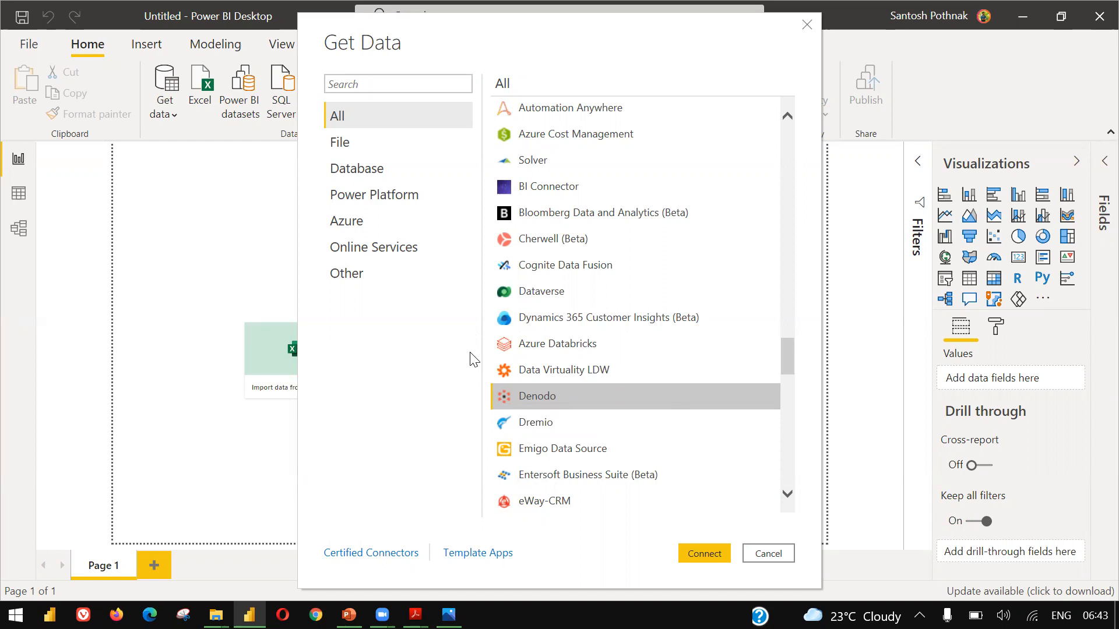
Examine the third-party connectors following Denodo, and look back over the script, ODBC and web sources
scroll(516, 303, down, 3)
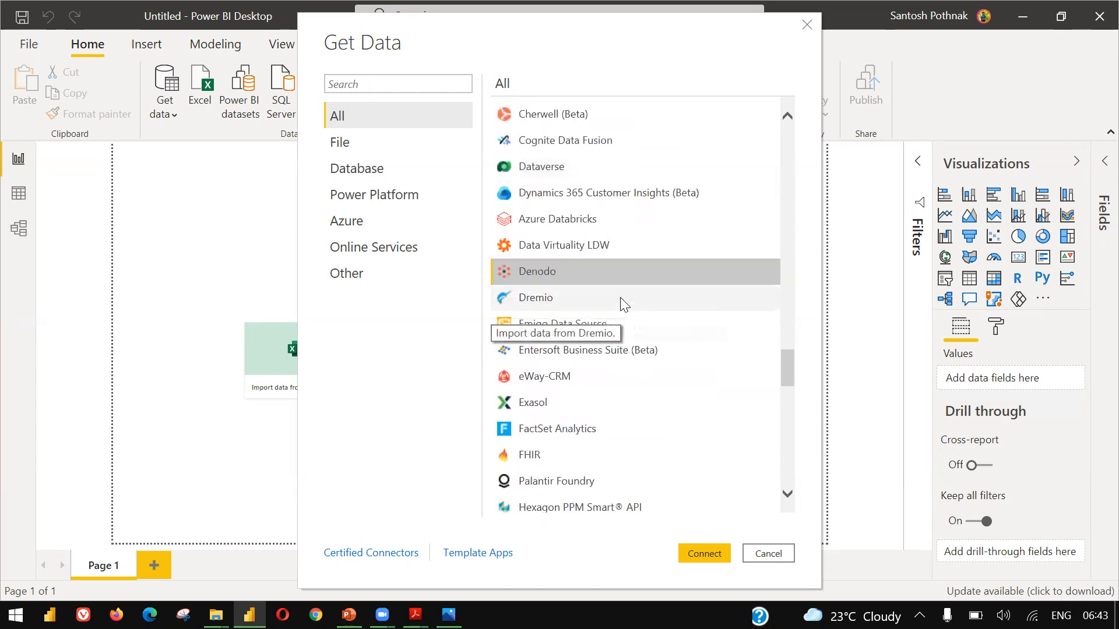
scroll(622, 302, down, 5)
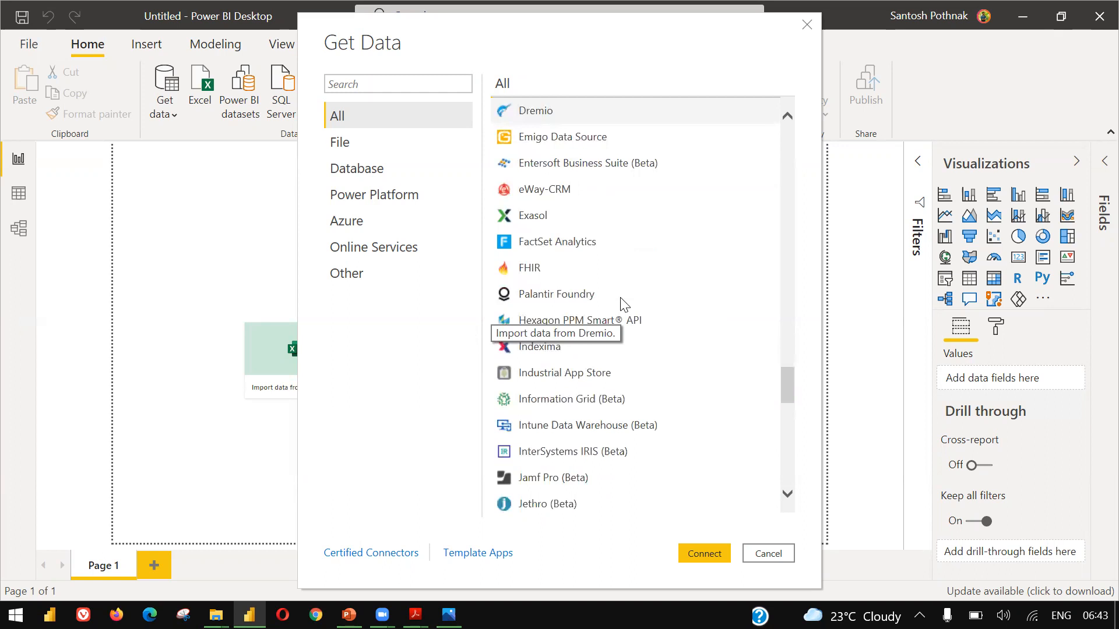
scroll(624, 304, down, 1)
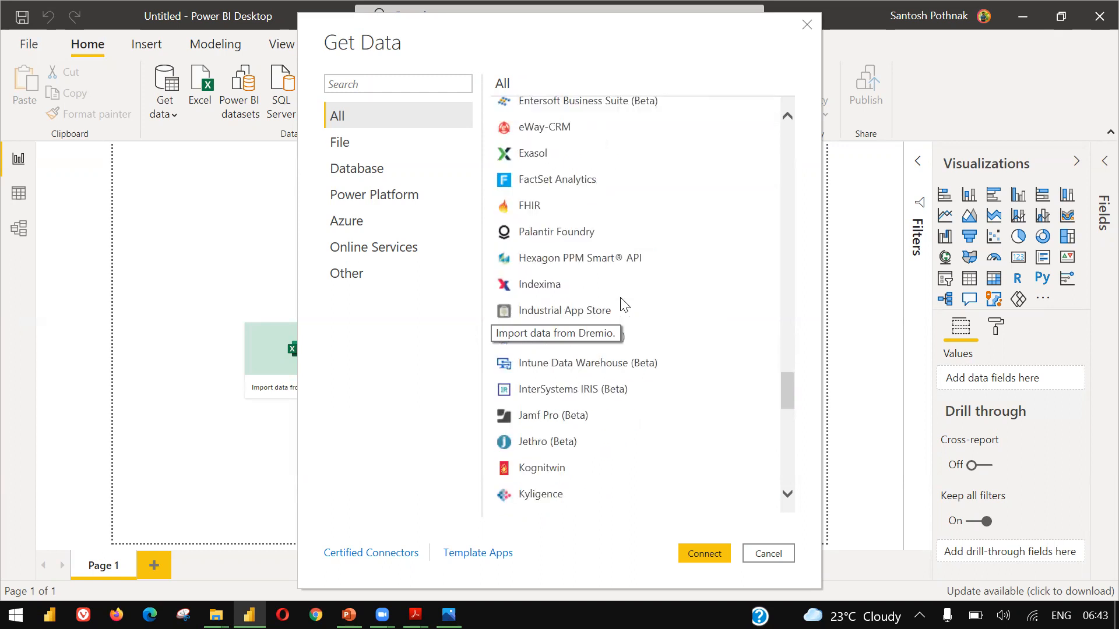
scroll(569, 239, down, 6)
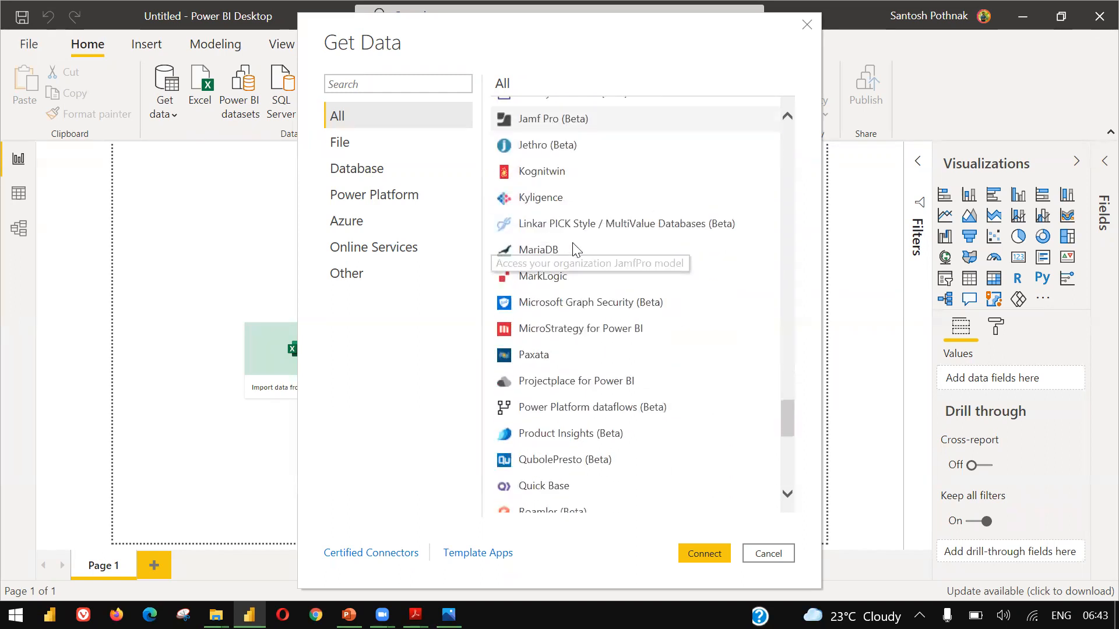
scroll(576, 251, down, 2)
scroll(586, 309, up, 10)
scroll(587, 312, up, 7)
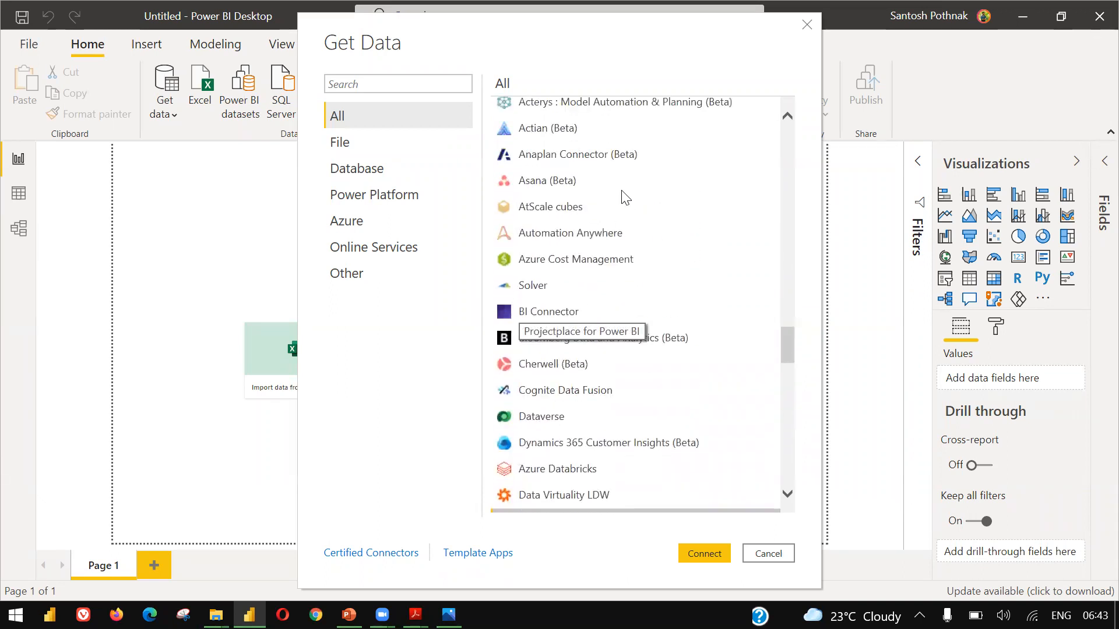
scroll(623, 195, up, 3)
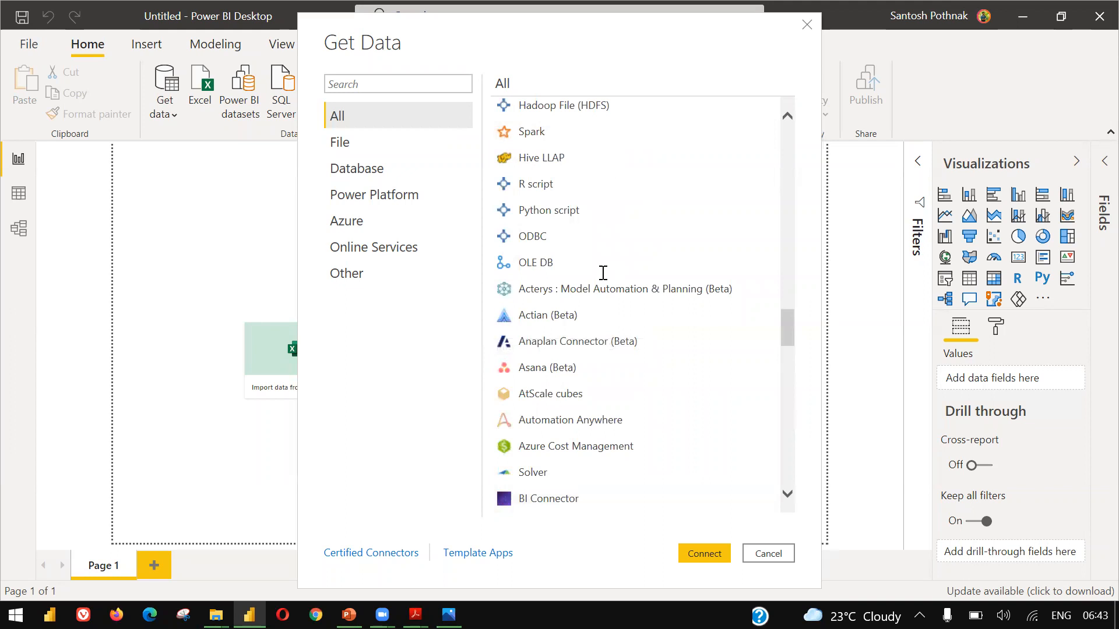
scroll(559, 326, up, 3)
scroll(549, 344, down, 1)
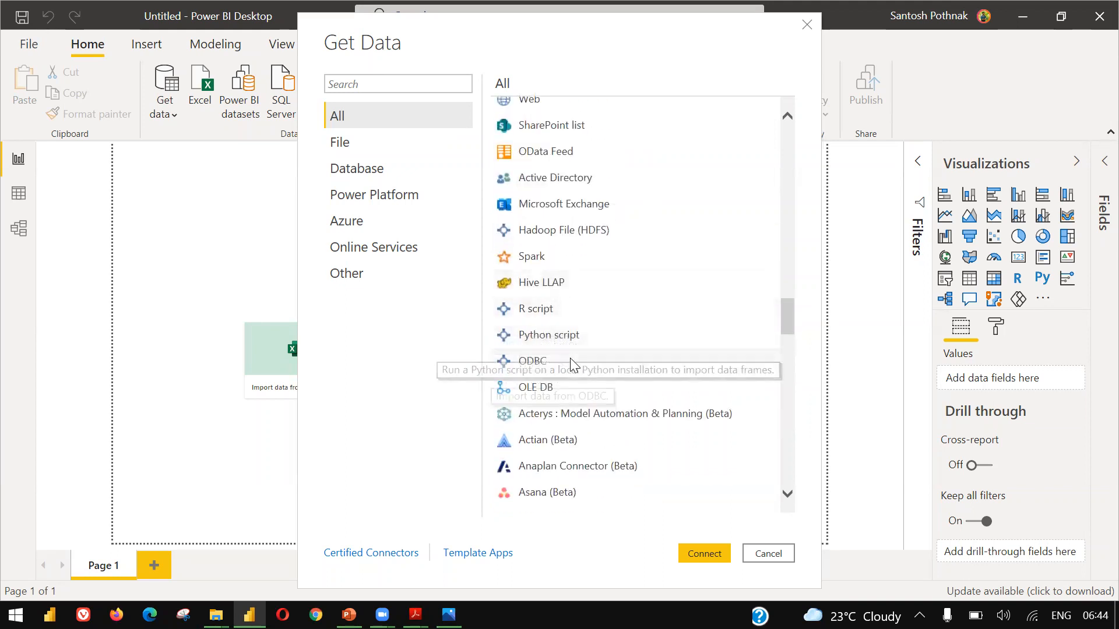
scroll(607, 377, up, 1)
scroll(608, 377, up, 5)
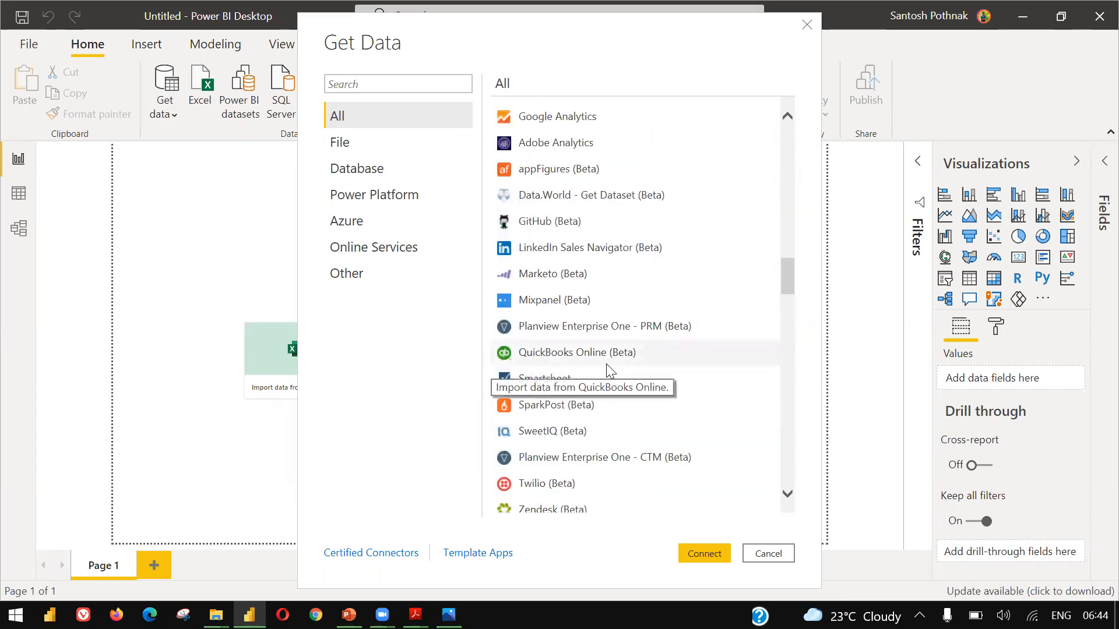
Review the online service, Azure and database connectors, and select Excel as the data source
scroll(606, 365, up, 5)
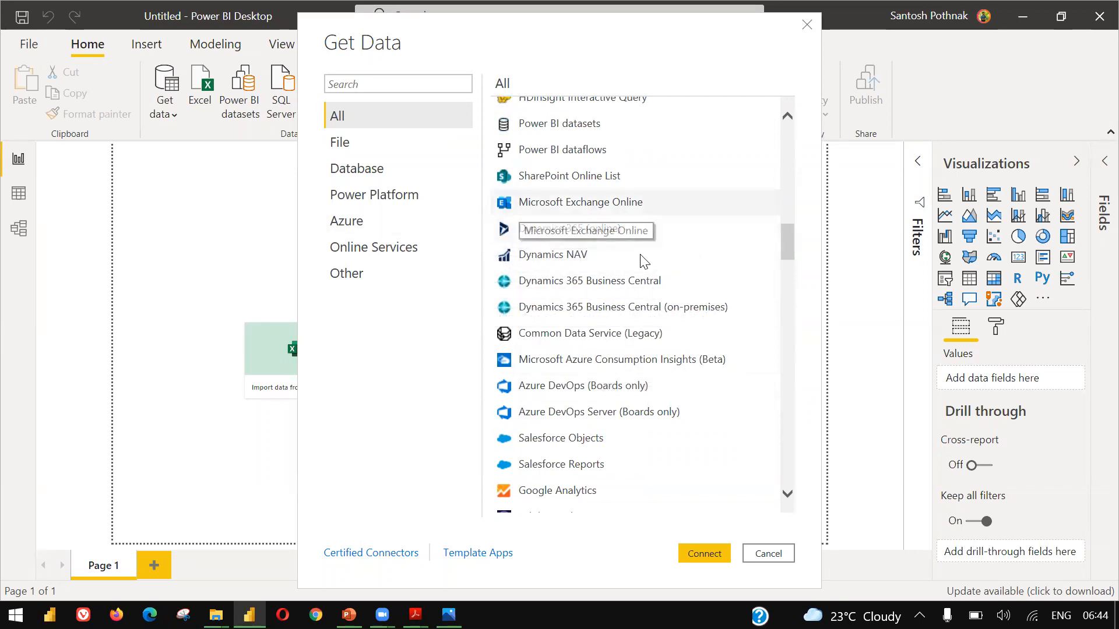
scroll(638, 259, up, 5)
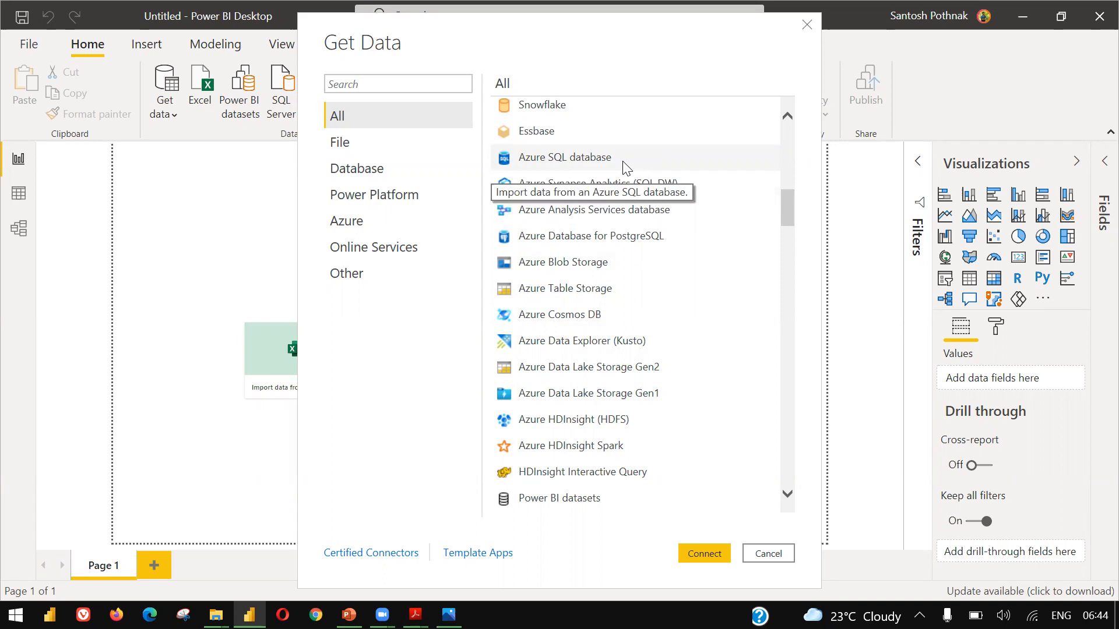
scroll(654, 393, up, 2)
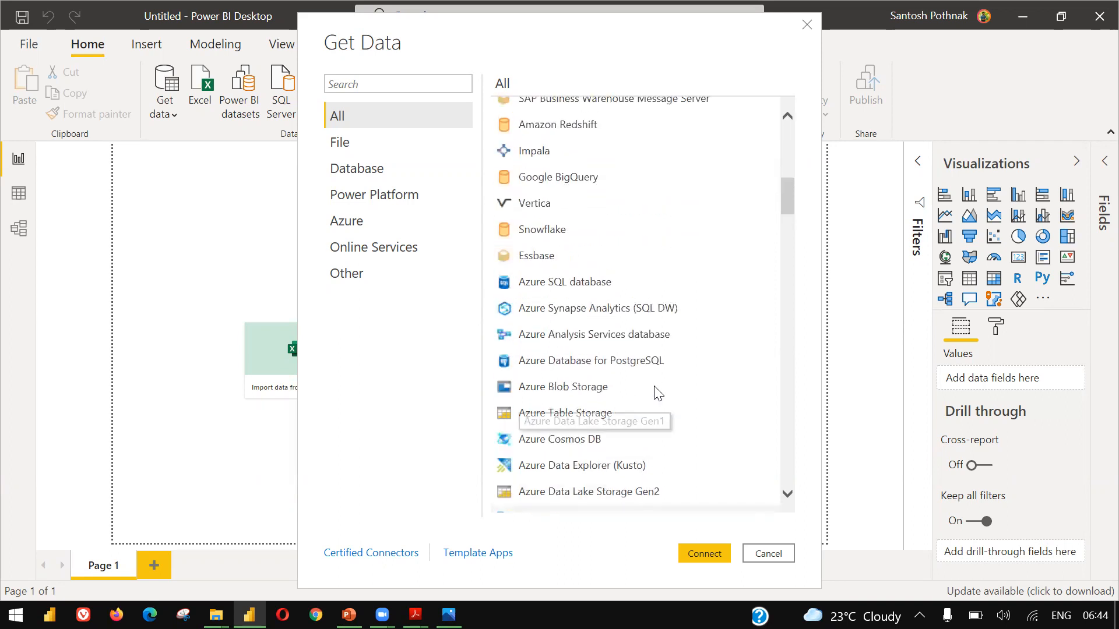
scroll(641, 367, up, 2)
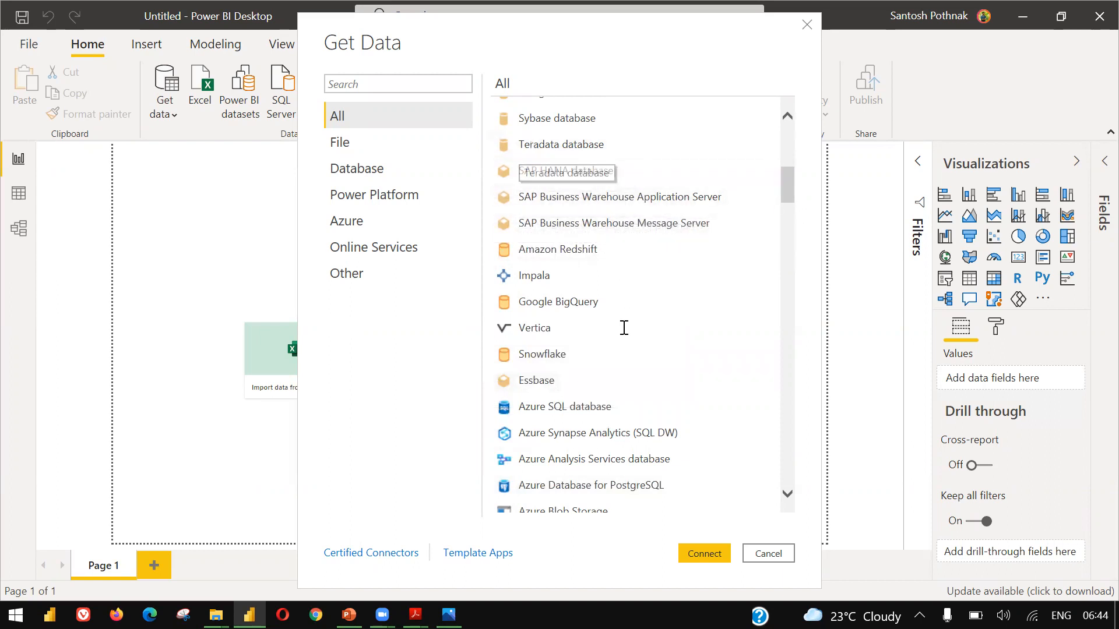
scroll(639, 382, up, 4)
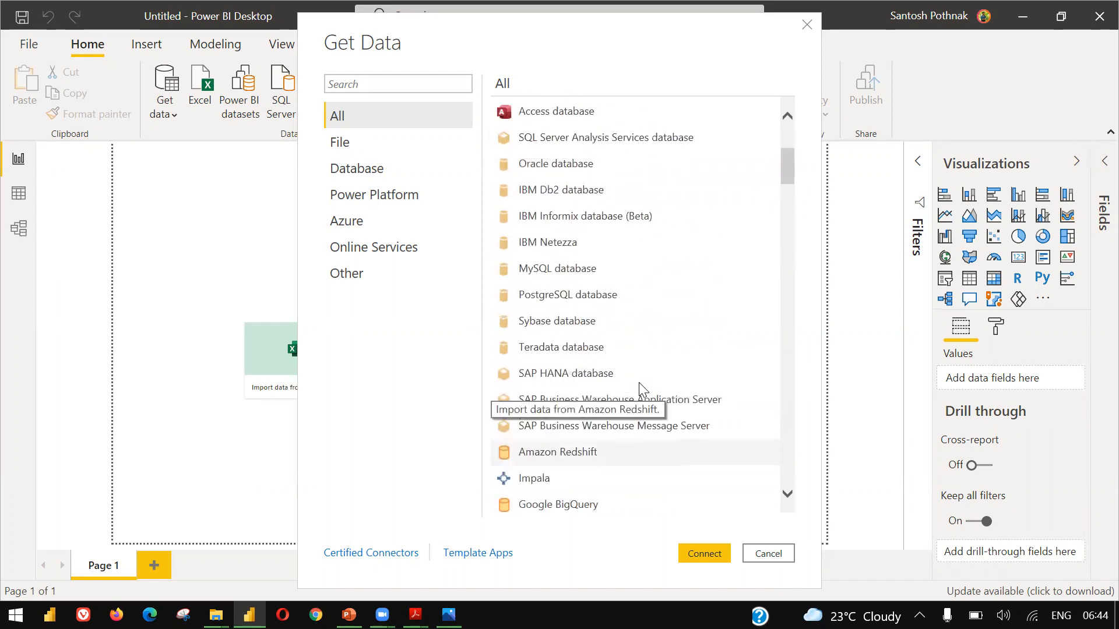
scroll(622, 306, up, 3)
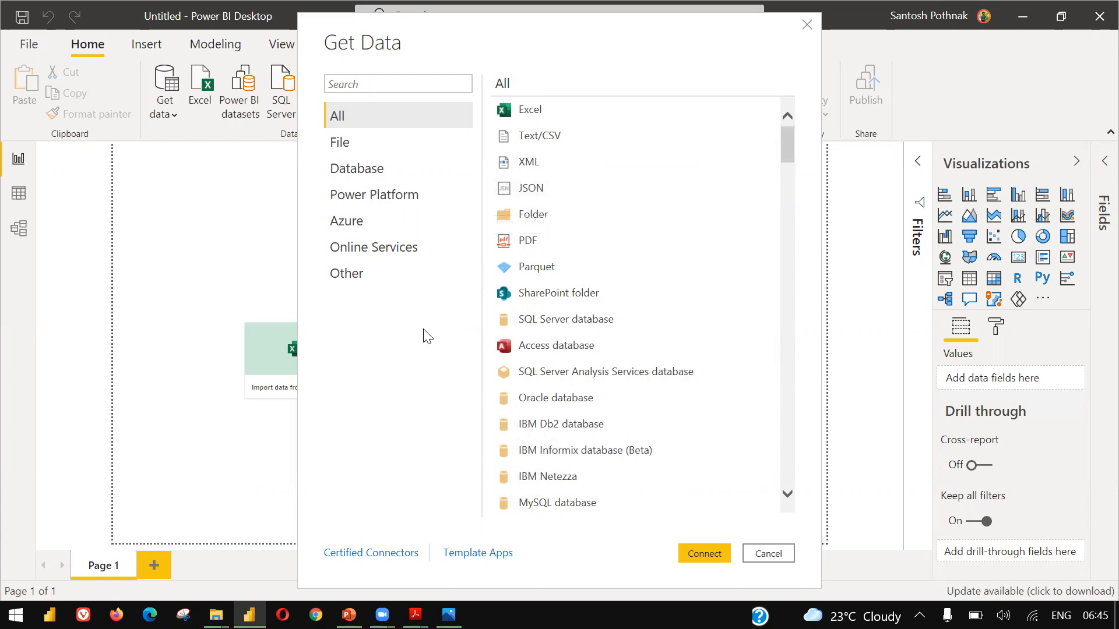
click(514, 116)
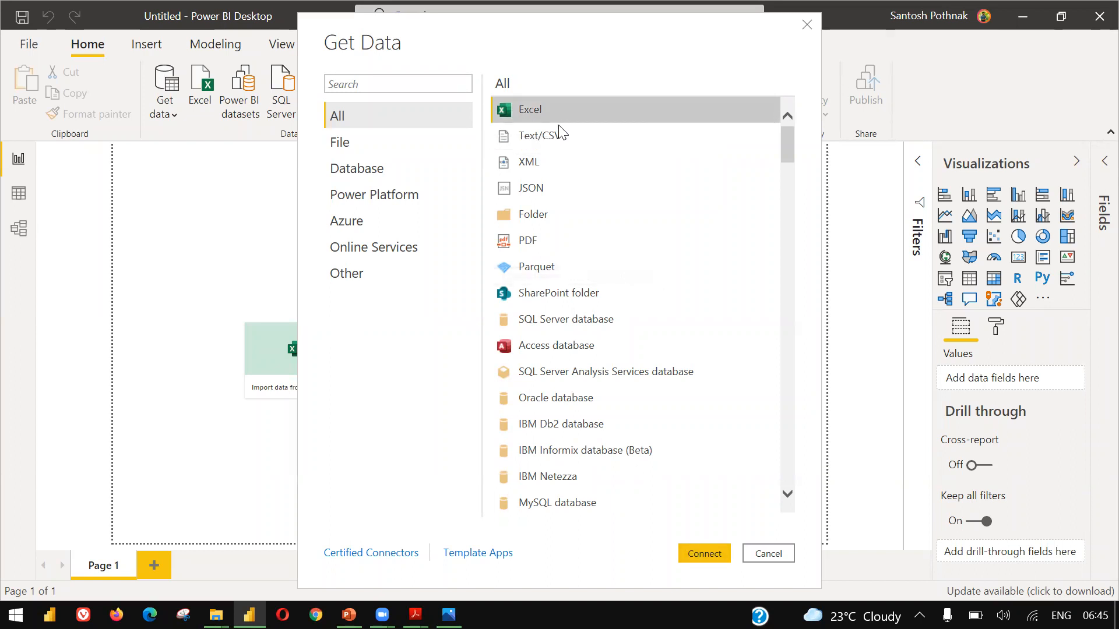
Connect to the Excel source and open Demo Dataset.xlsx from the Datasets folder under Data > Training on the C drive
click(706, 551)
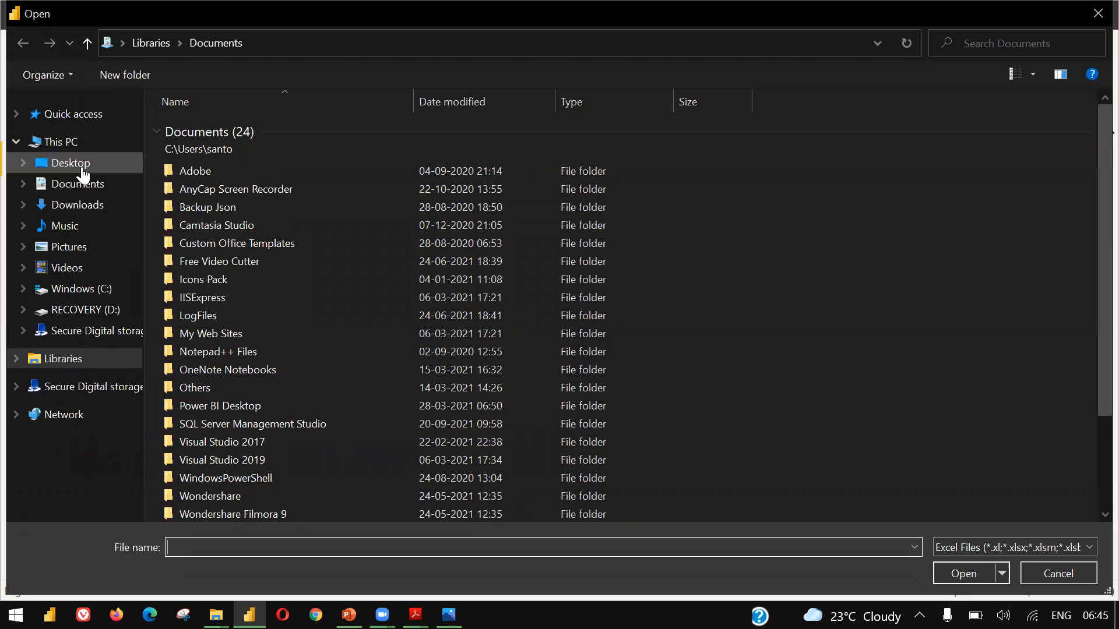
click(83, 172)
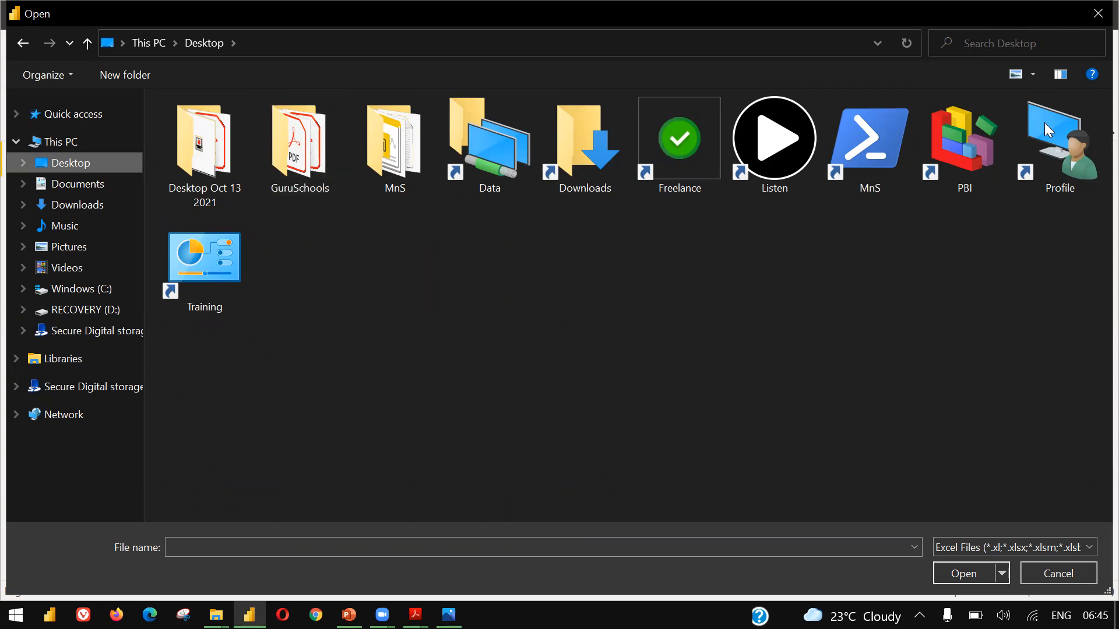
click(1057, 573)
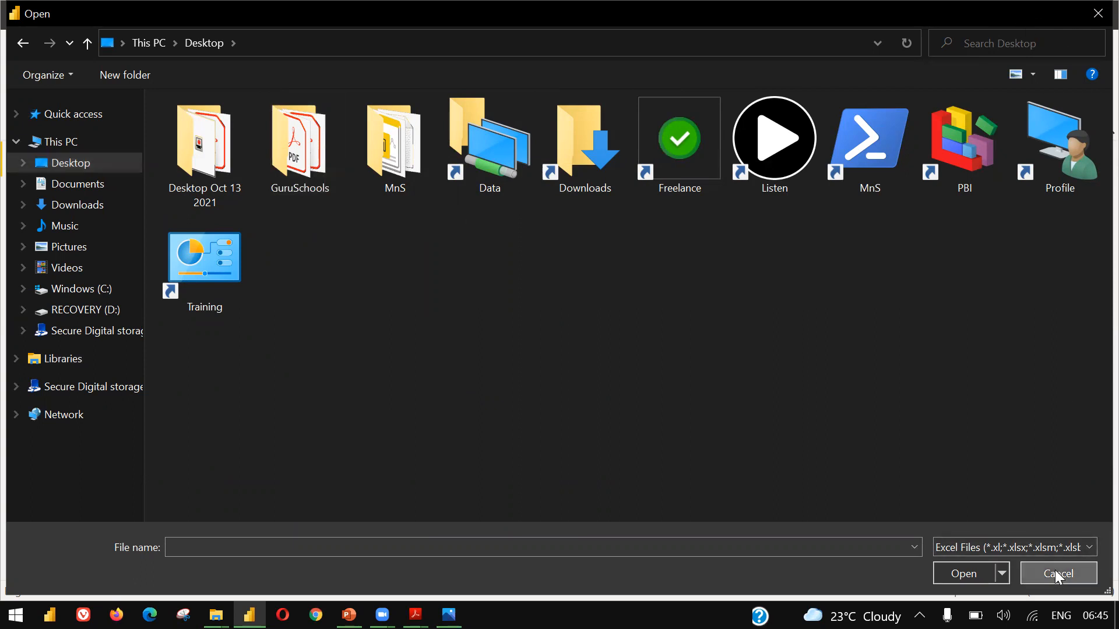
double_click(496, 157)
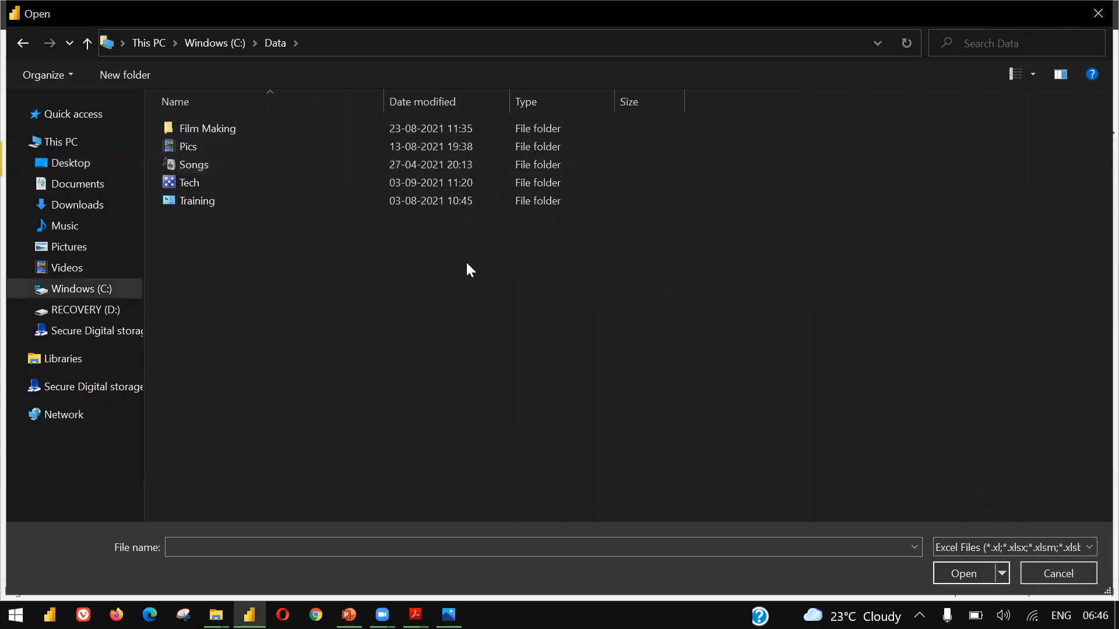
double_click(356, 205)
key(d)
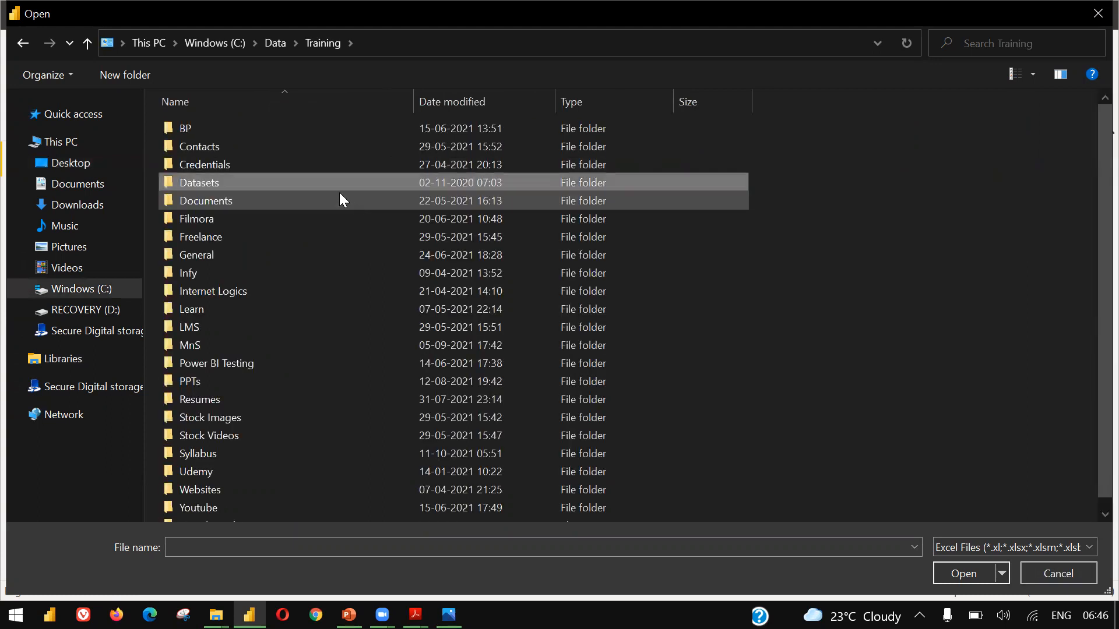
double_click(337, 186)
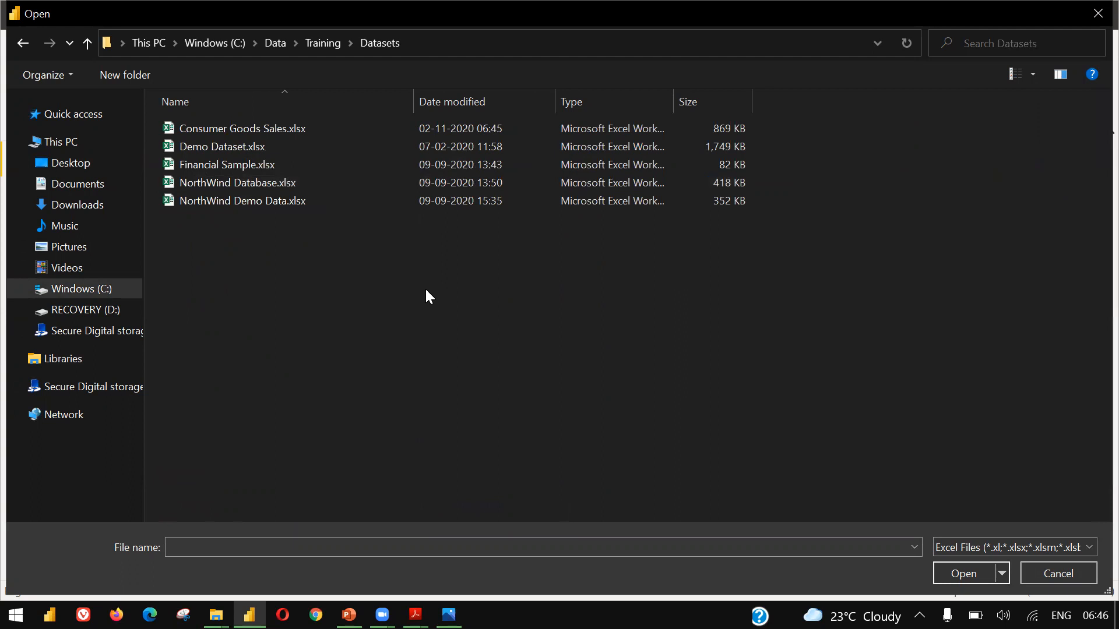
double_click(238, 147)
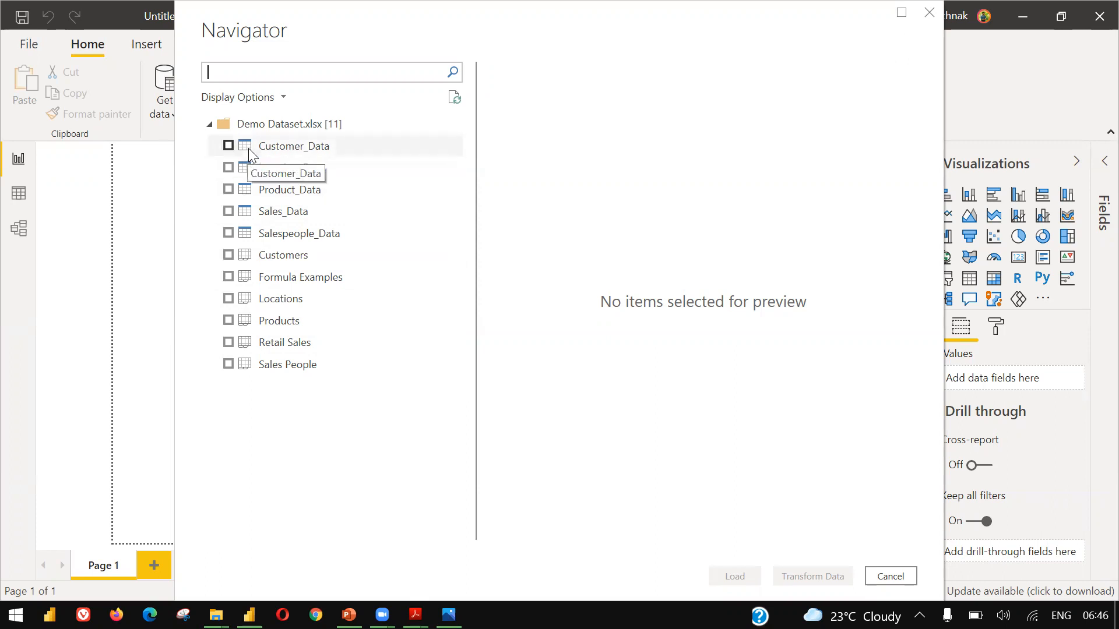
Preview the Customer_Data table and the Customers sheet one after the other, leaving both unselected
click(228, 145)
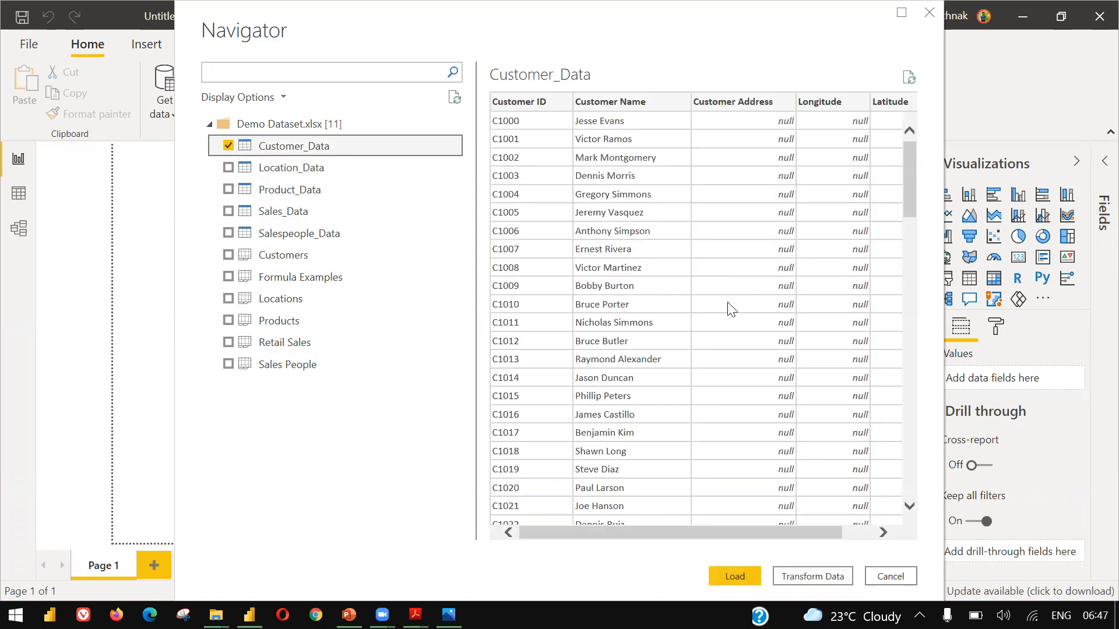
click(227, 146)
click(228, 256)
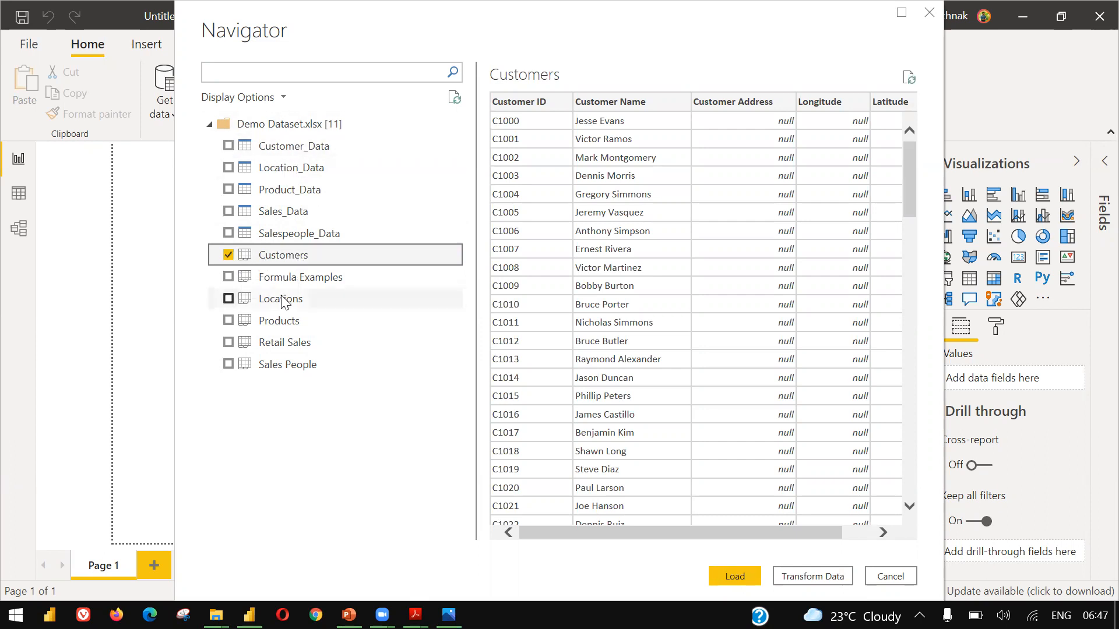
click(229, 255)
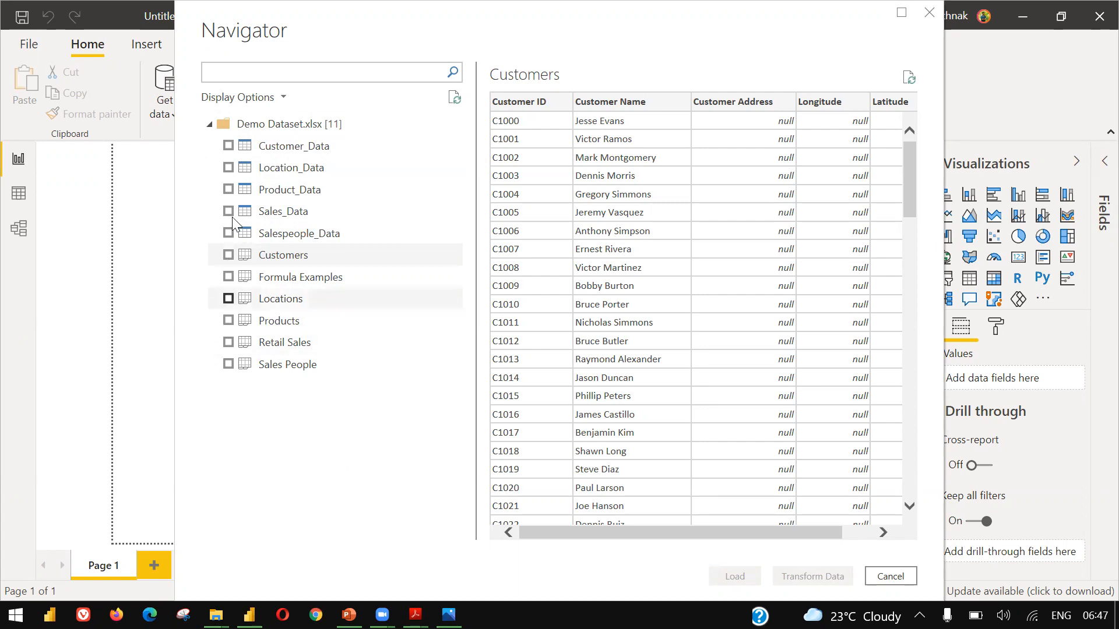
Select the Customer_Data, Location_Data, Product_Data, Sales_Data and Salespeople_Data tables and load them into the report
click(229, 146)
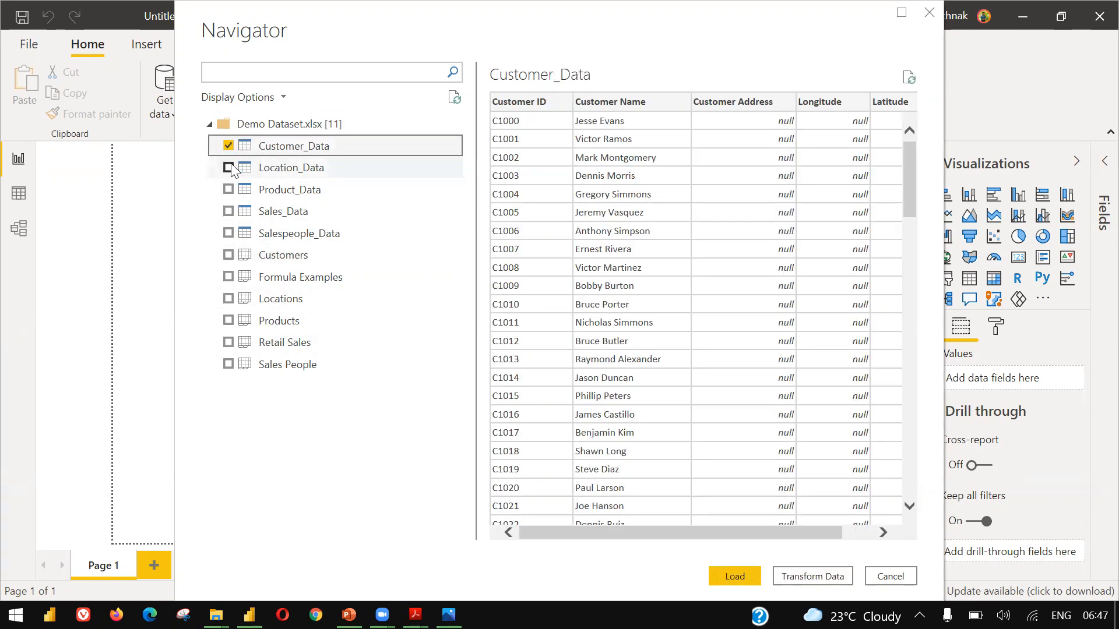
click(229, 168)
click(228, 211)
click(228, 233)
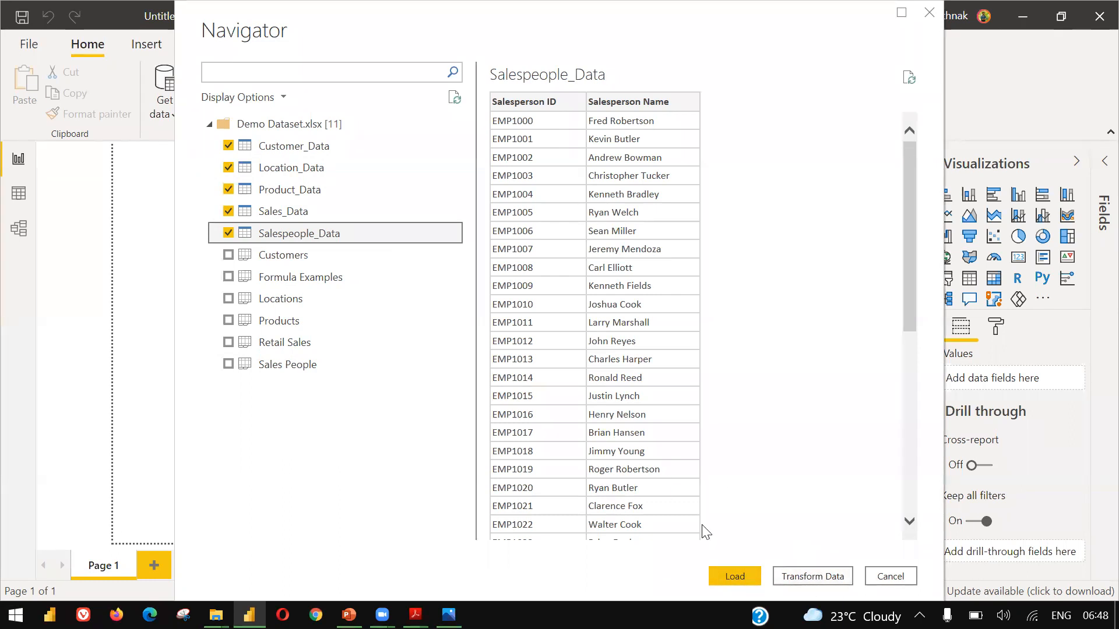
click(735, 577)
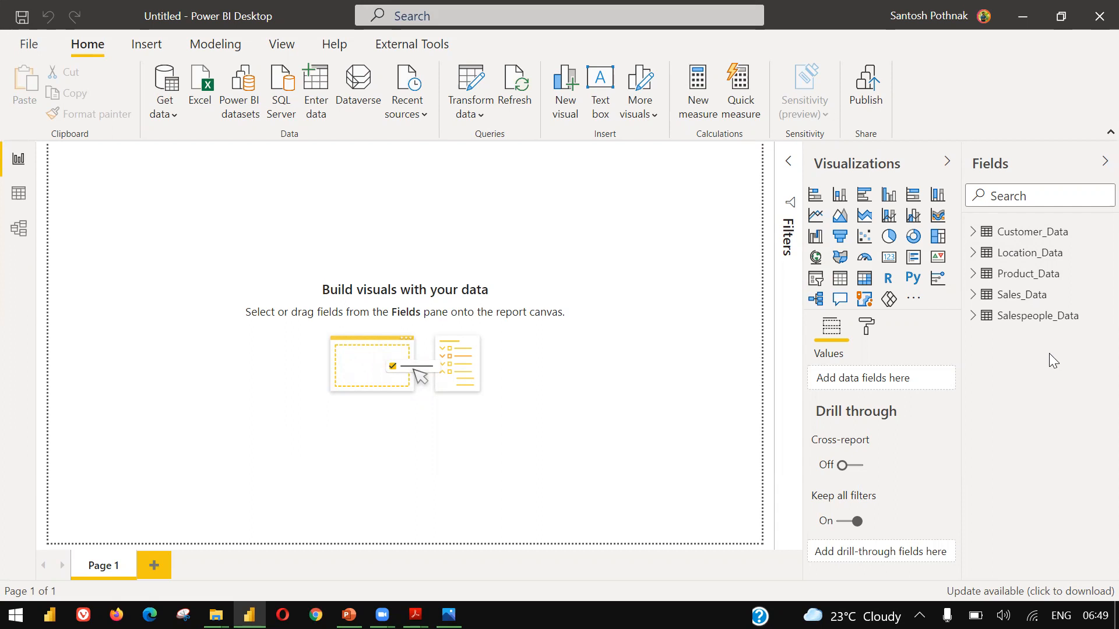
In the model view, dismiss the upgrade notice and collapse the Properties pane
click(19, 237)
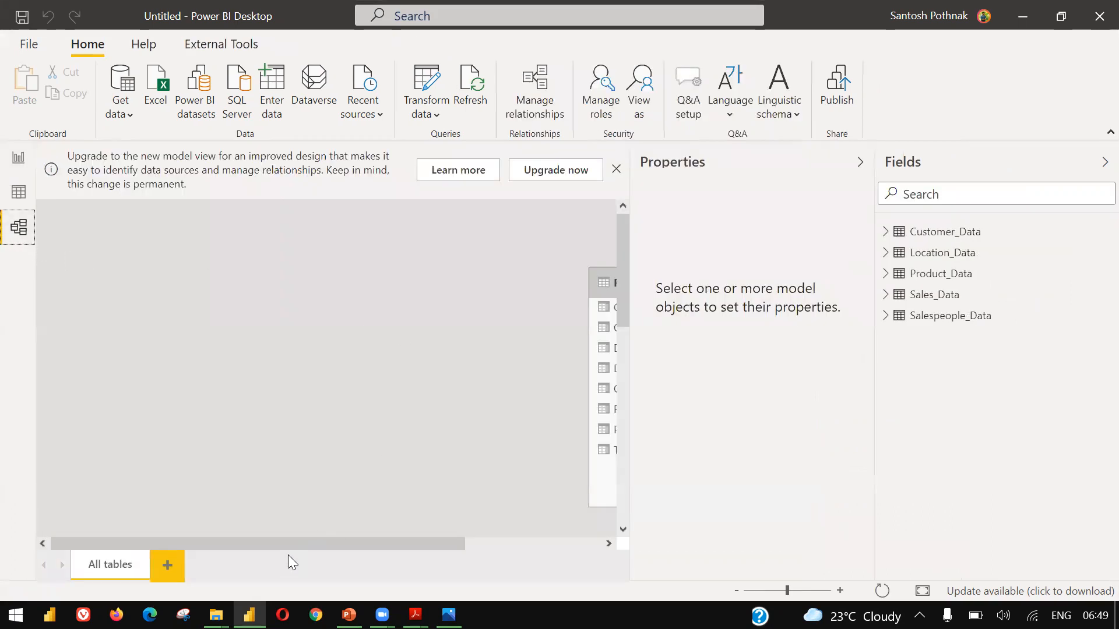
drag(337, 556, 539, 575)
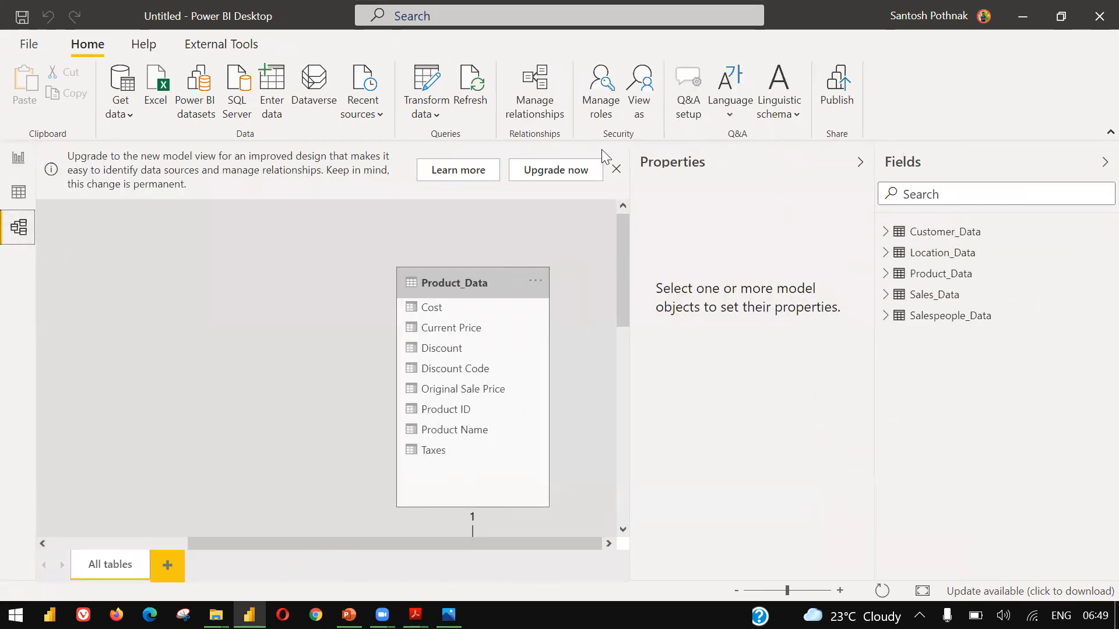
click(617, 170)
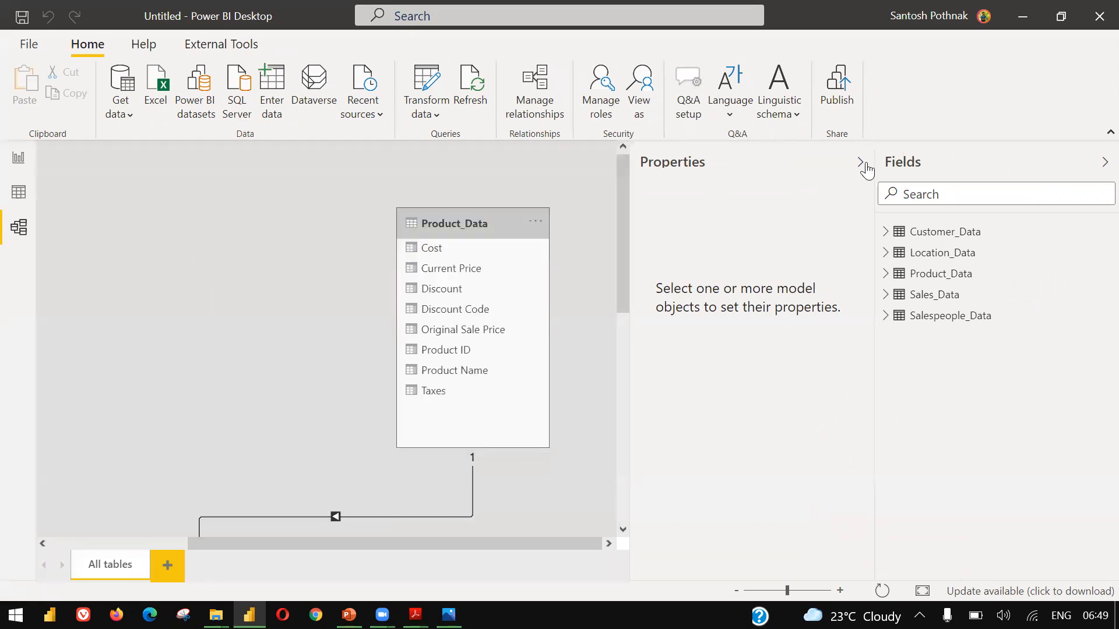
click(860, 162)
Examine the relationships between all the loaded tables in the model diagram, and return to the report view
scroll(734, 370, down, 3)
scroll(668, 405, down, 2)
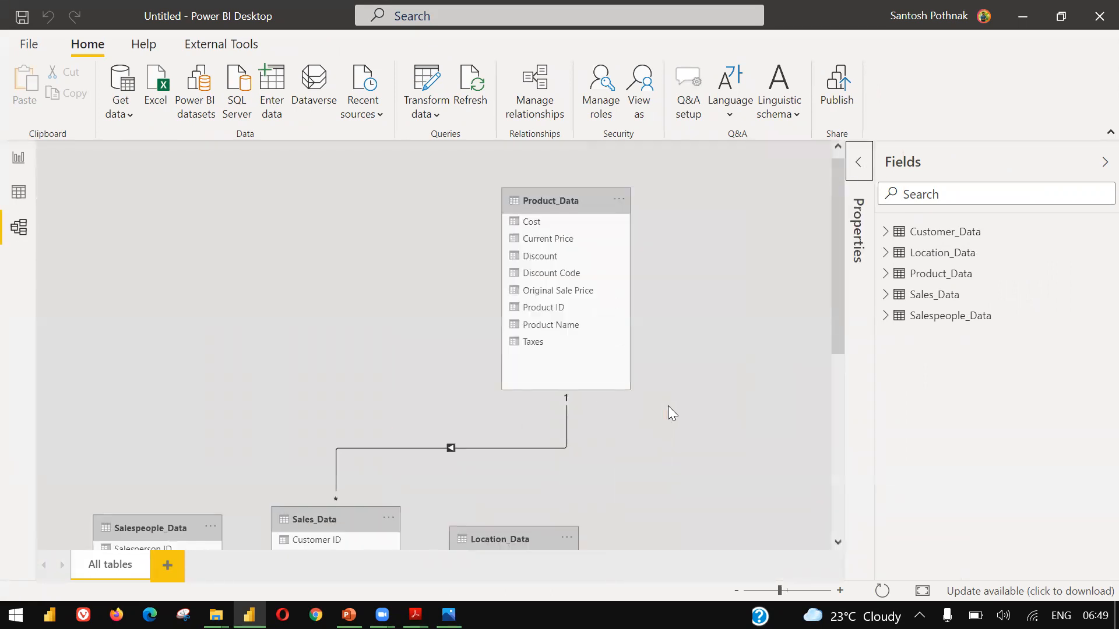
scroll(667, 406, down, 1)
scroll(590, 402, down, 1)
scroll(589, 401, down, 1)
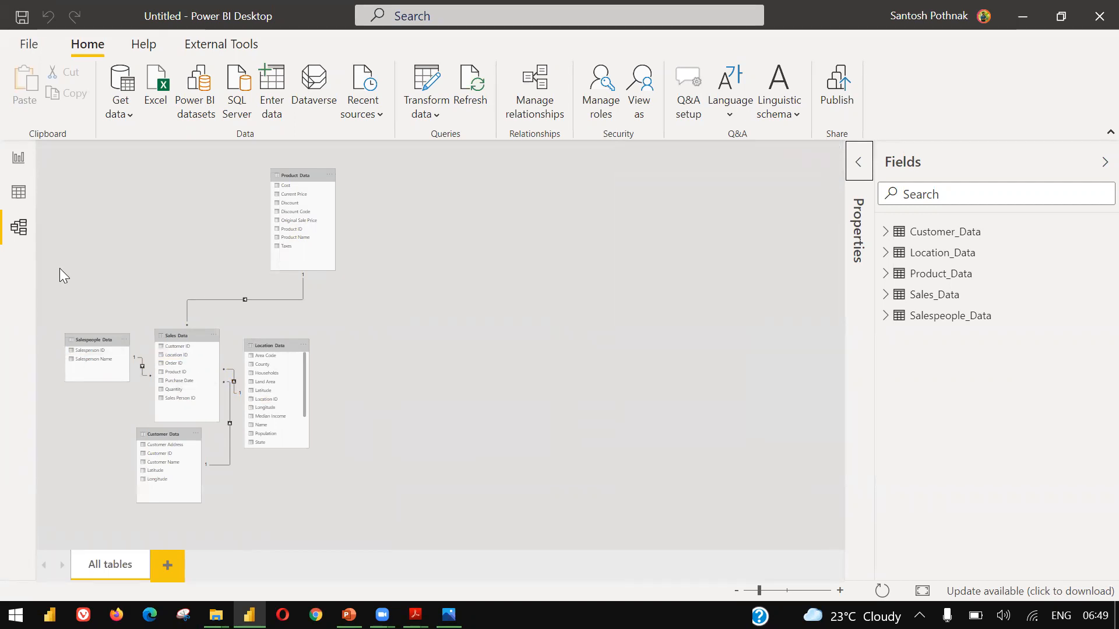
click(19, 159)
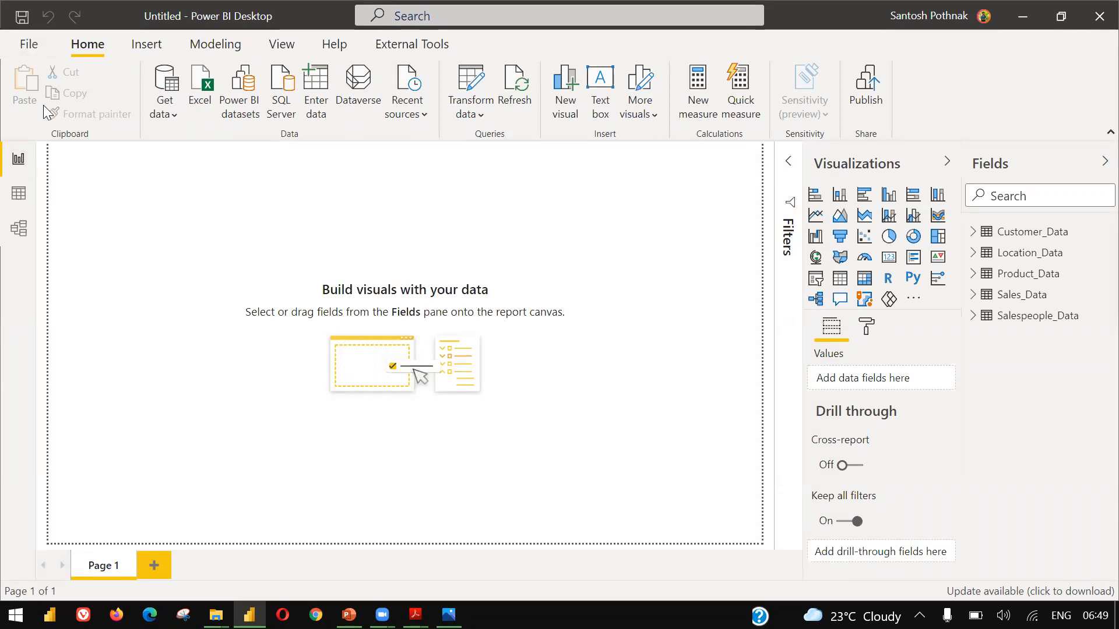
Open the report's Options and review the global Report settings and the global Data Load settings
click(19, 48)
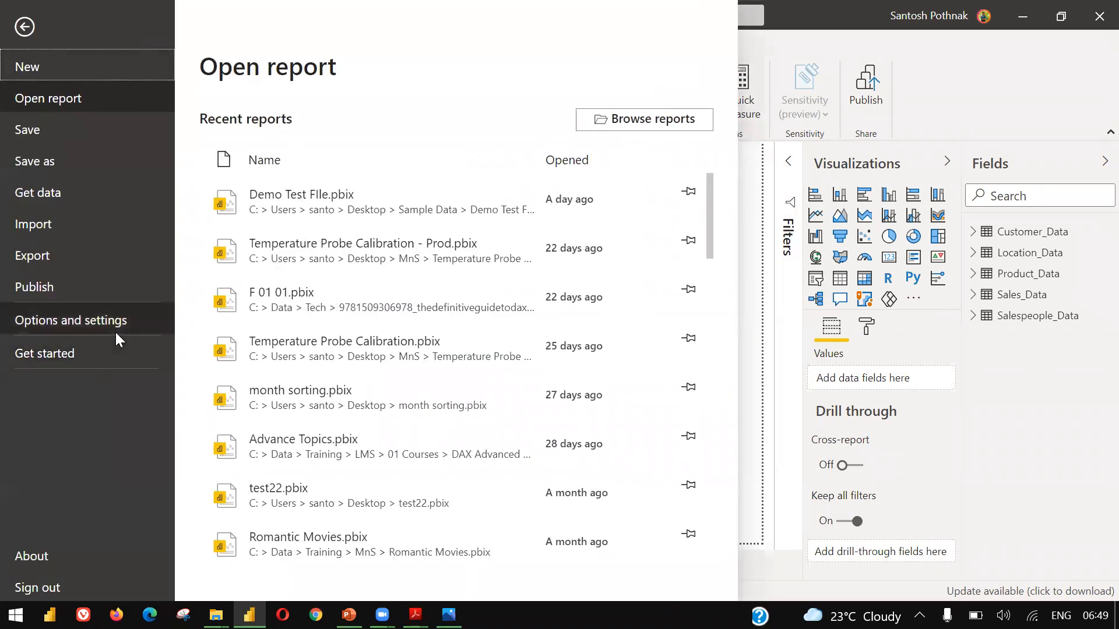
click(113, 331)
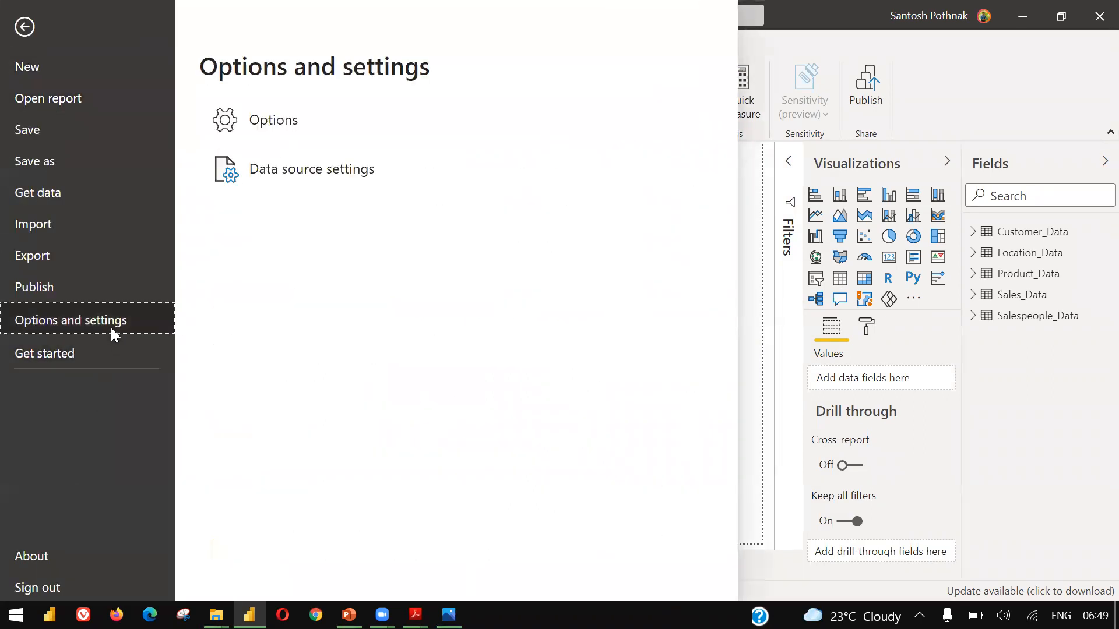
click(283, 145)
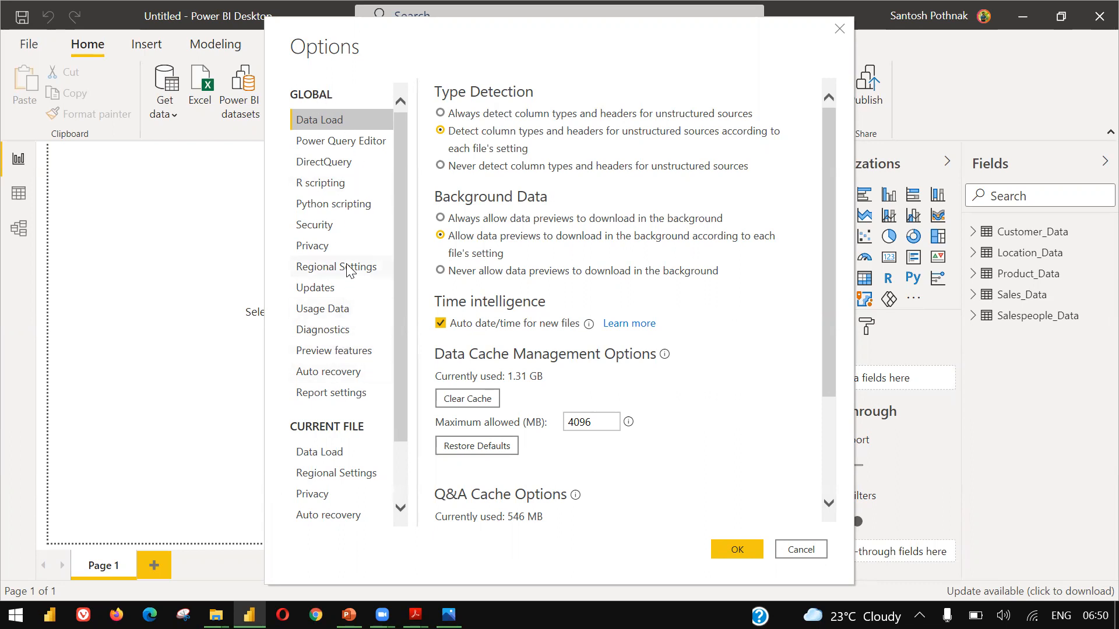
click(329, 392)
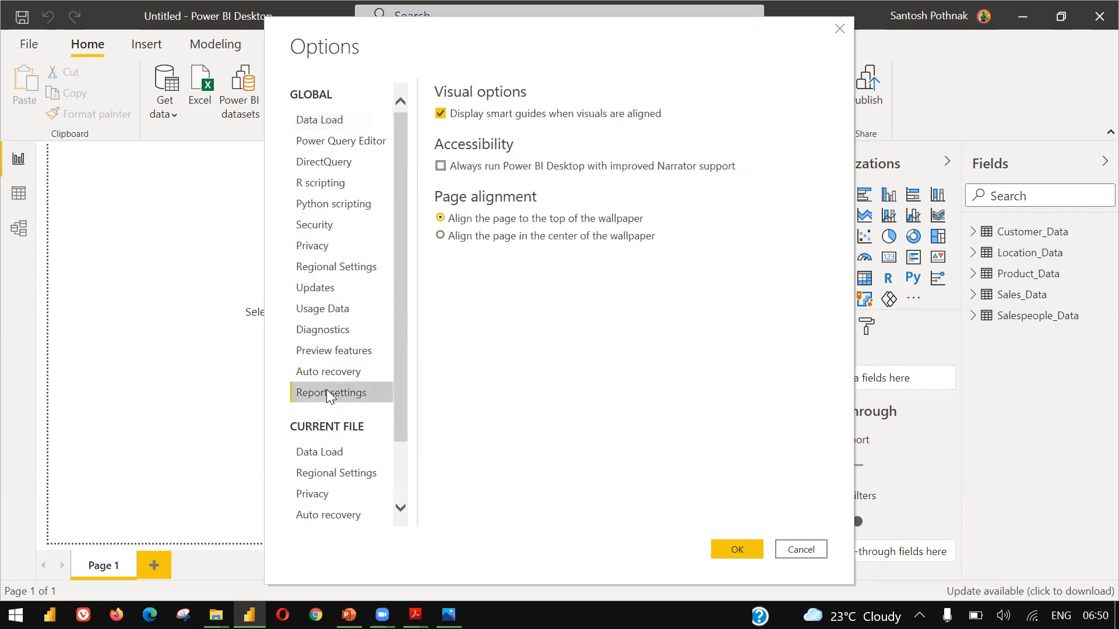
click(348, 122)
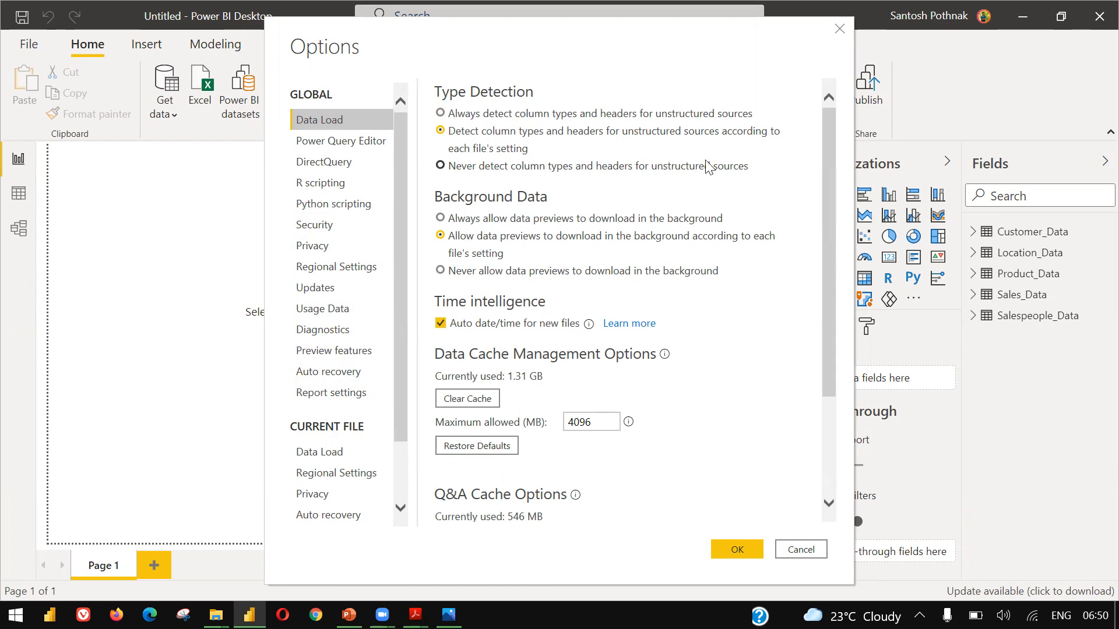
scroll(832, 285, down, 4)
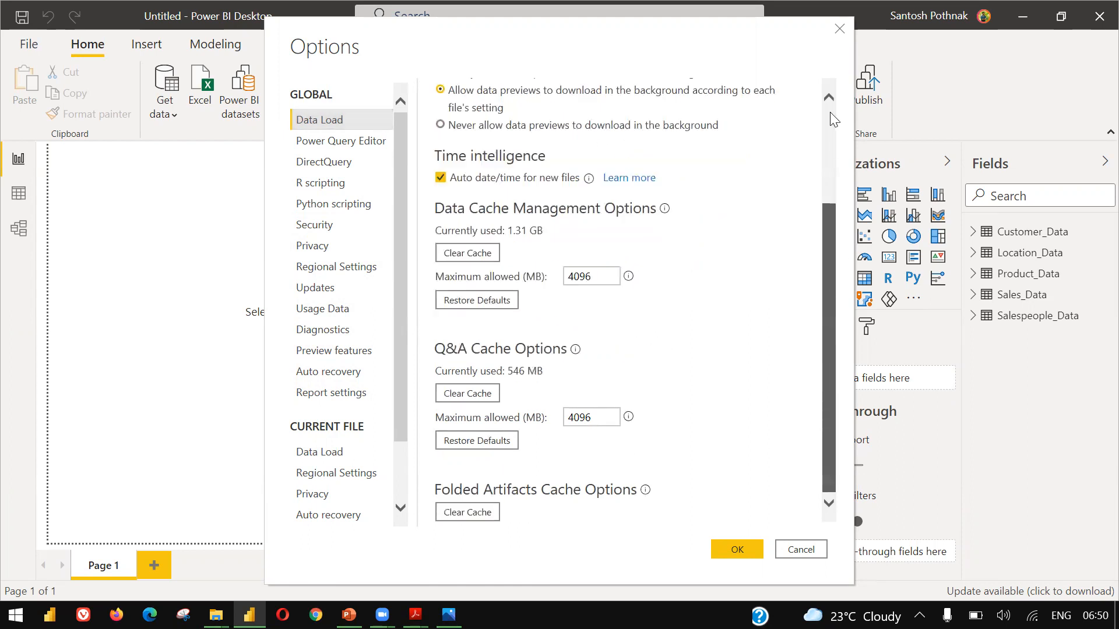
scroll(829, 174, up, 4)
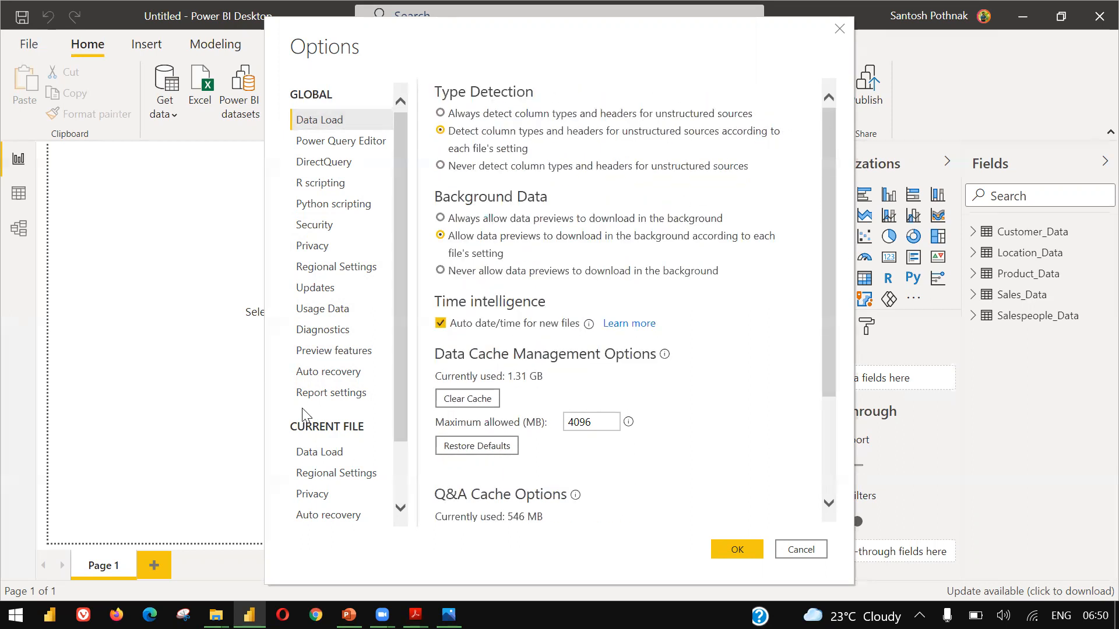
Compare the global Report settings with the current file's Data Load settings, and close Options without saving
click(320, 401)
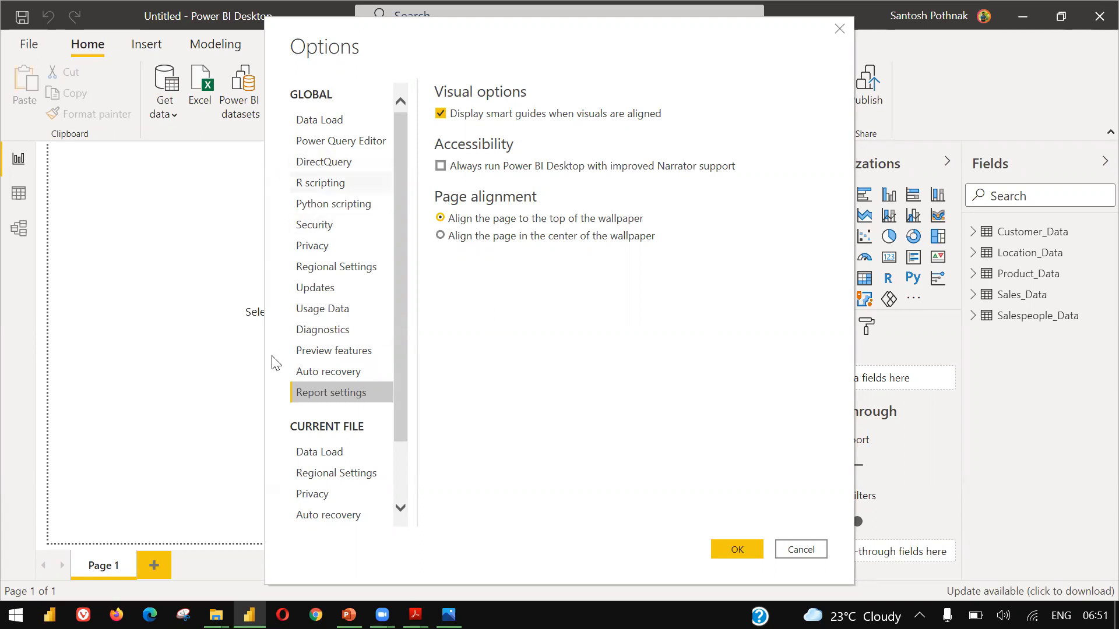
click(329, 458)
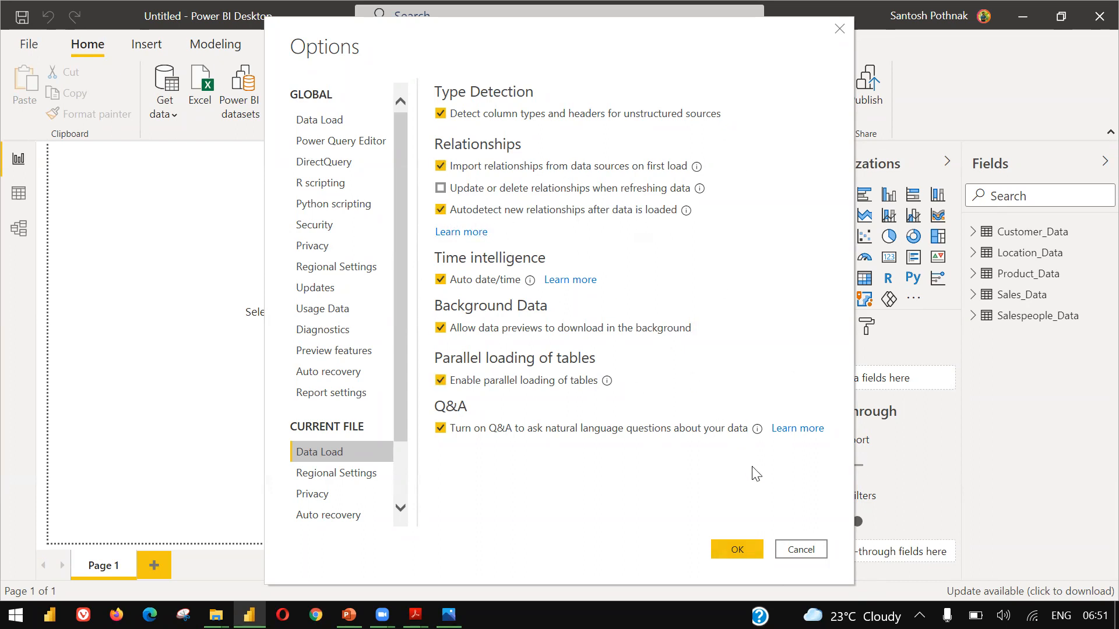
click(787, 550)
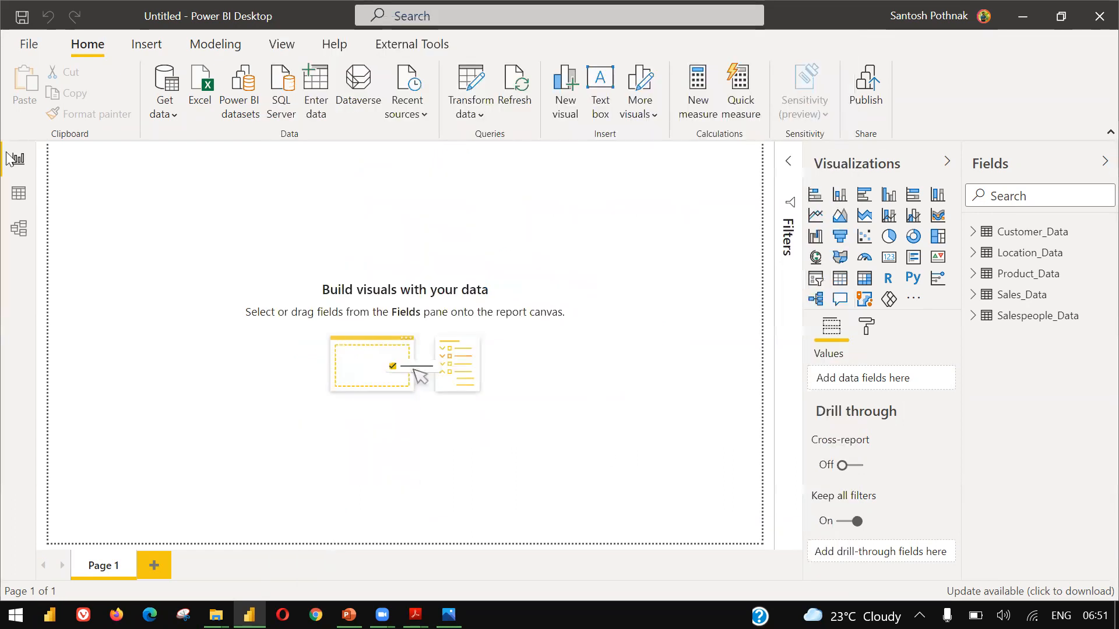
Check the table relationships in the model view once more and go back to the report view
click(19, 228)
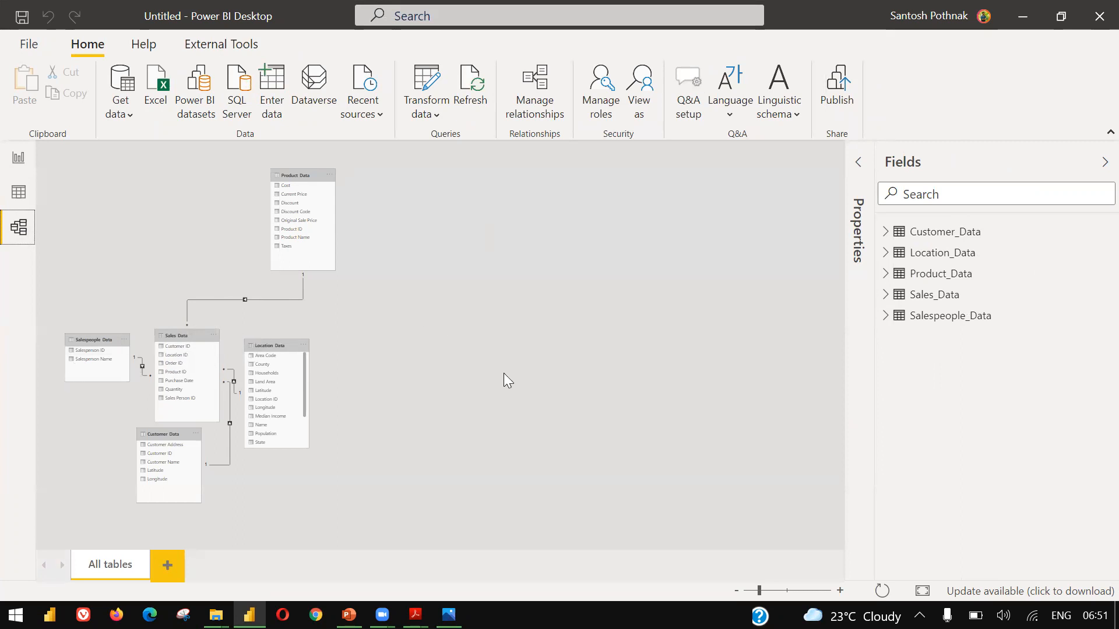
click(18, 155)
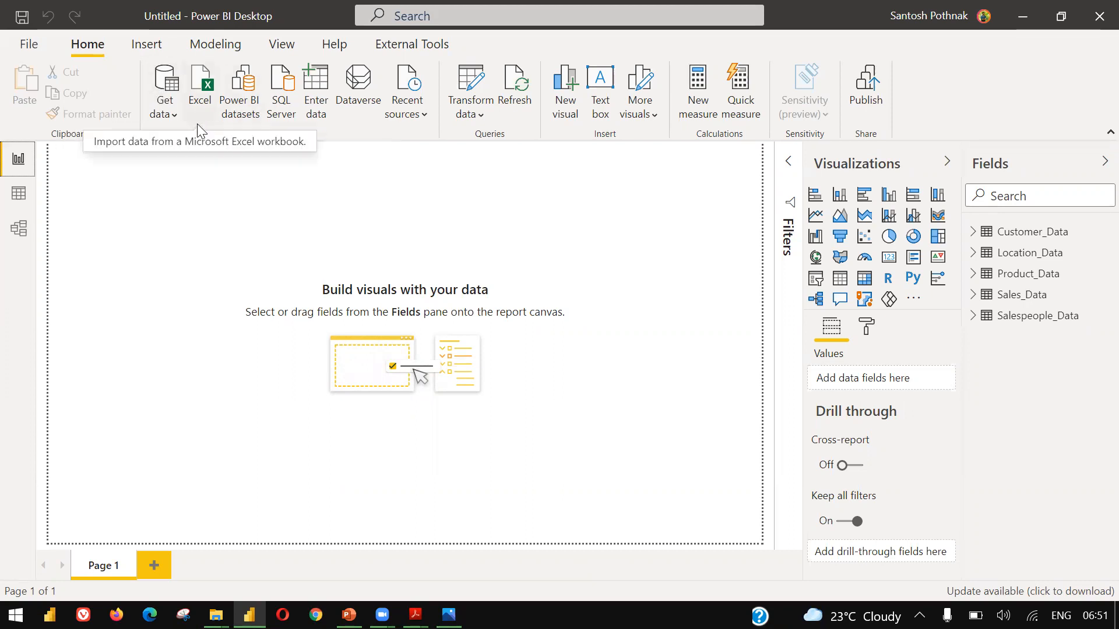
Connect to the Excel workbook Demo Dataset.xlsx in the Training > Datasets folder
click(168, 116)
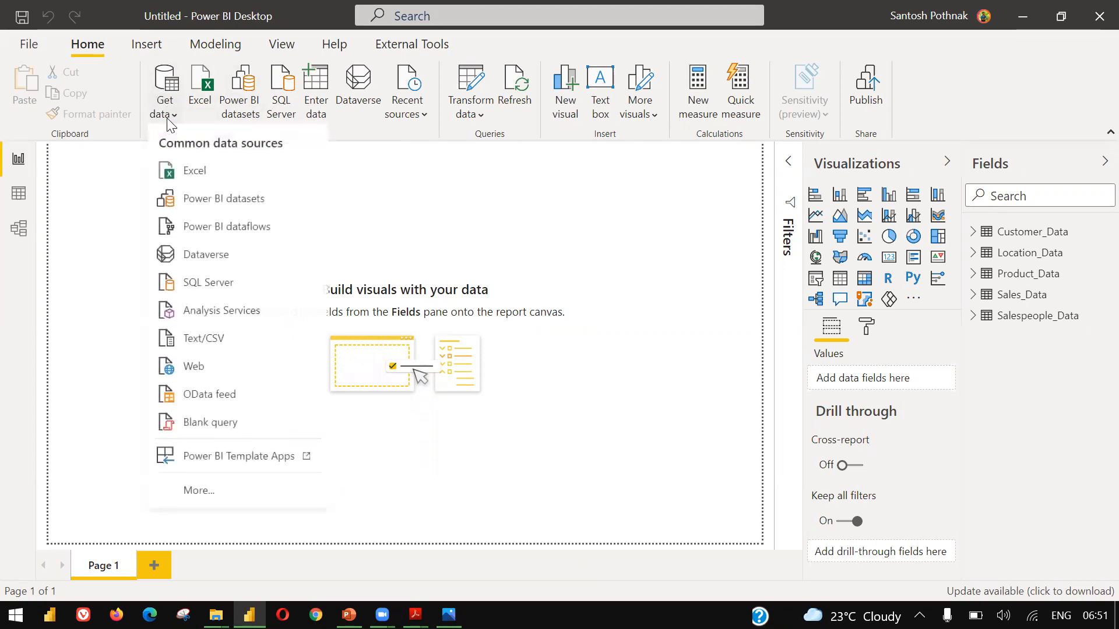
click(183, 170)
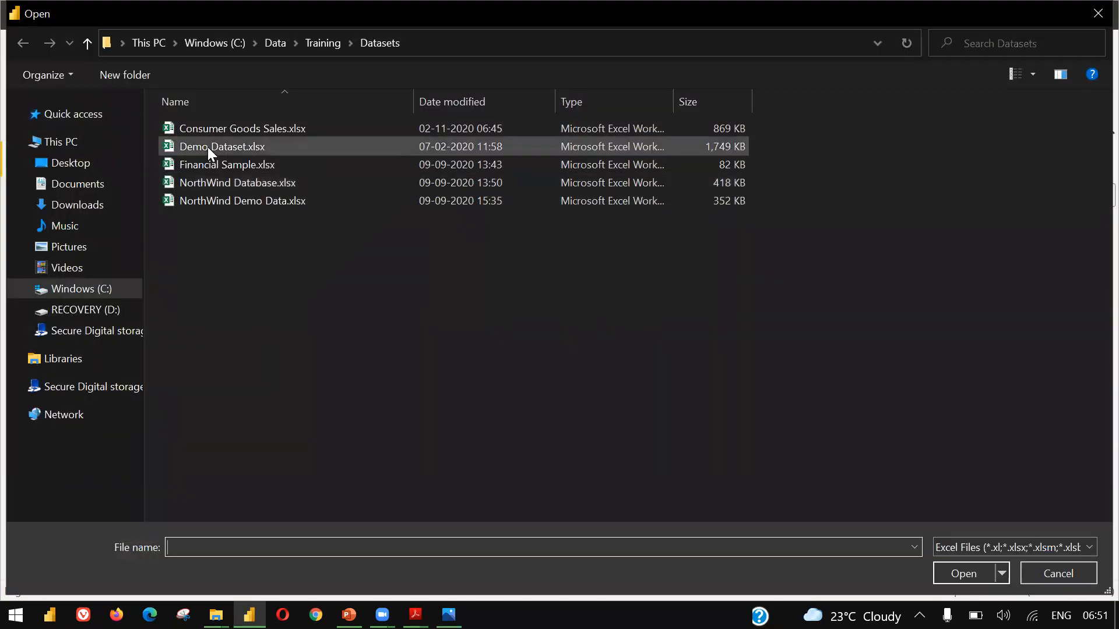
click(208, 149)
double_click(209, 148)
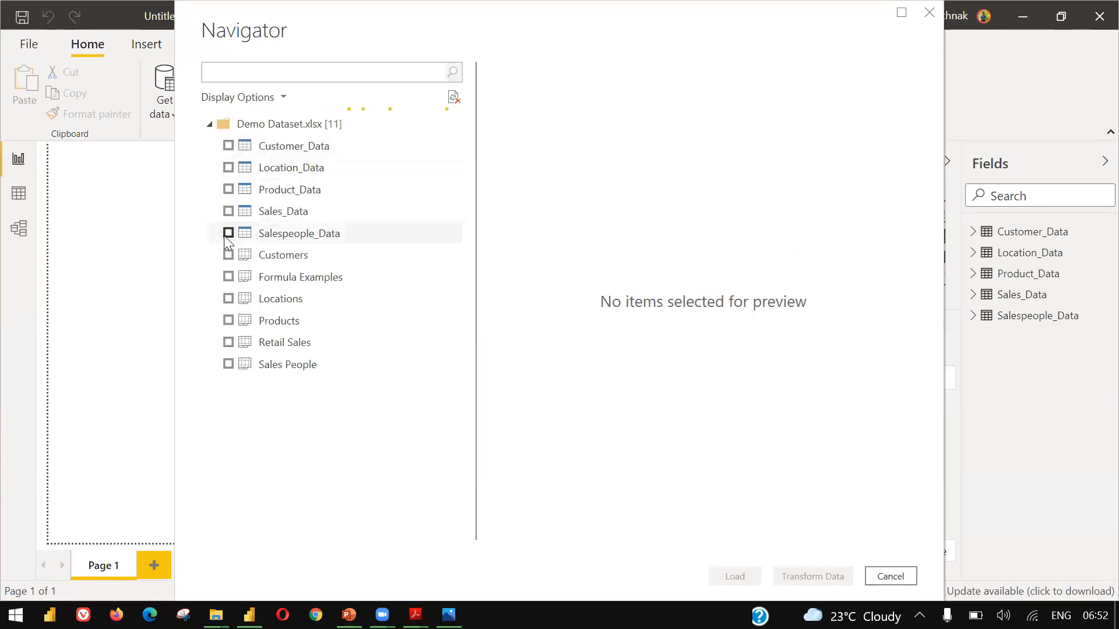
Choose the Customer_Data and Location_Data tables for transformation and maximize the Power Query Editor window
click(228, 147)
click(228, 167)
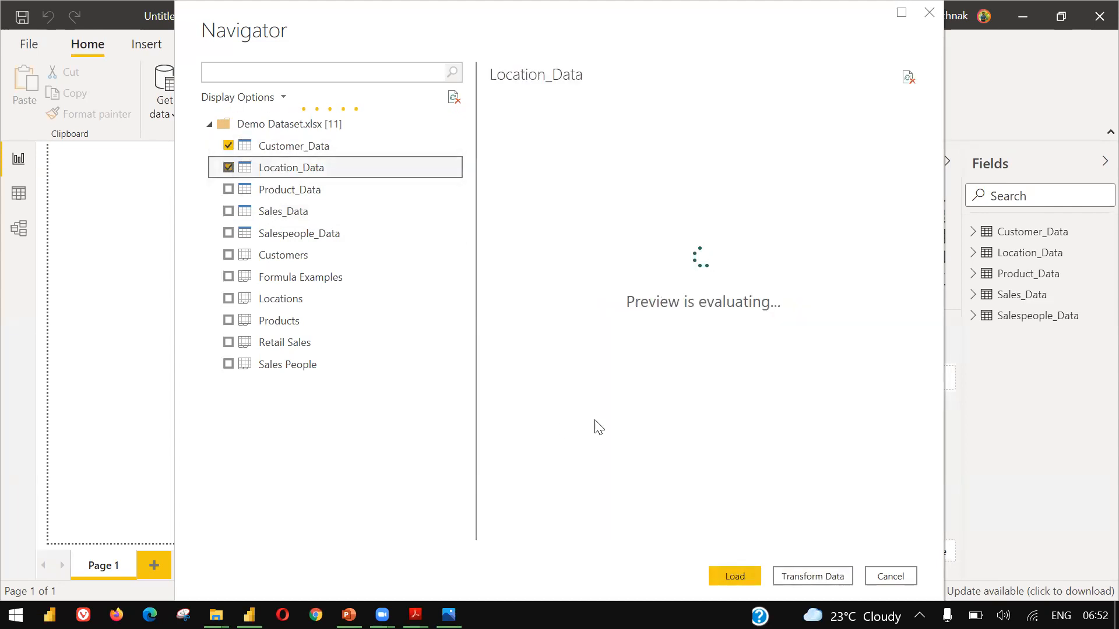
click(818, 578)
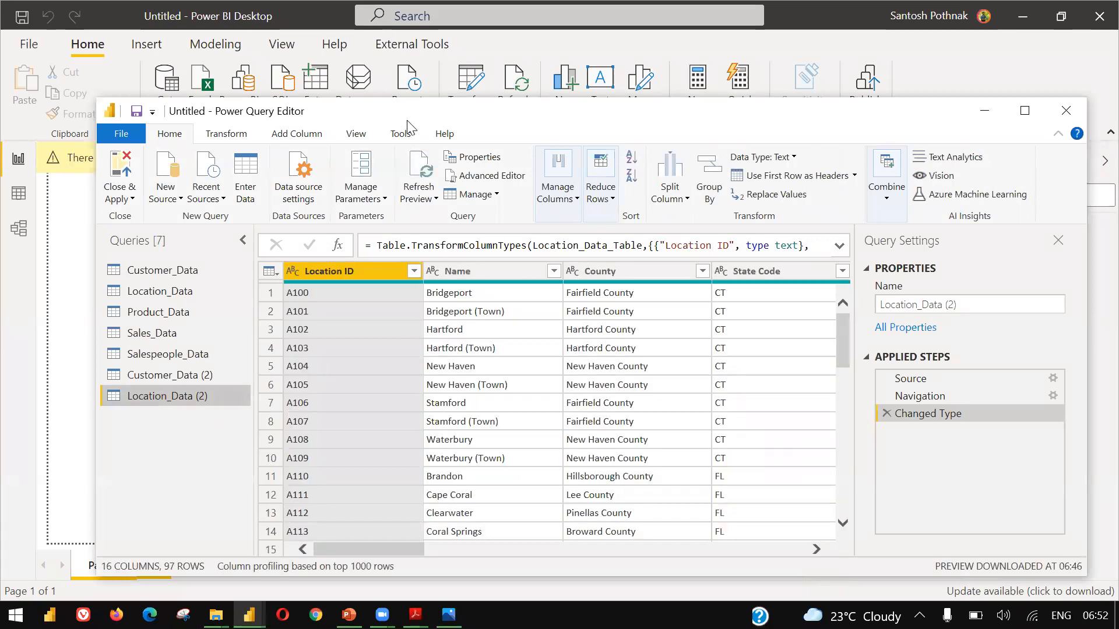
drag(233, 111, 217, 90)
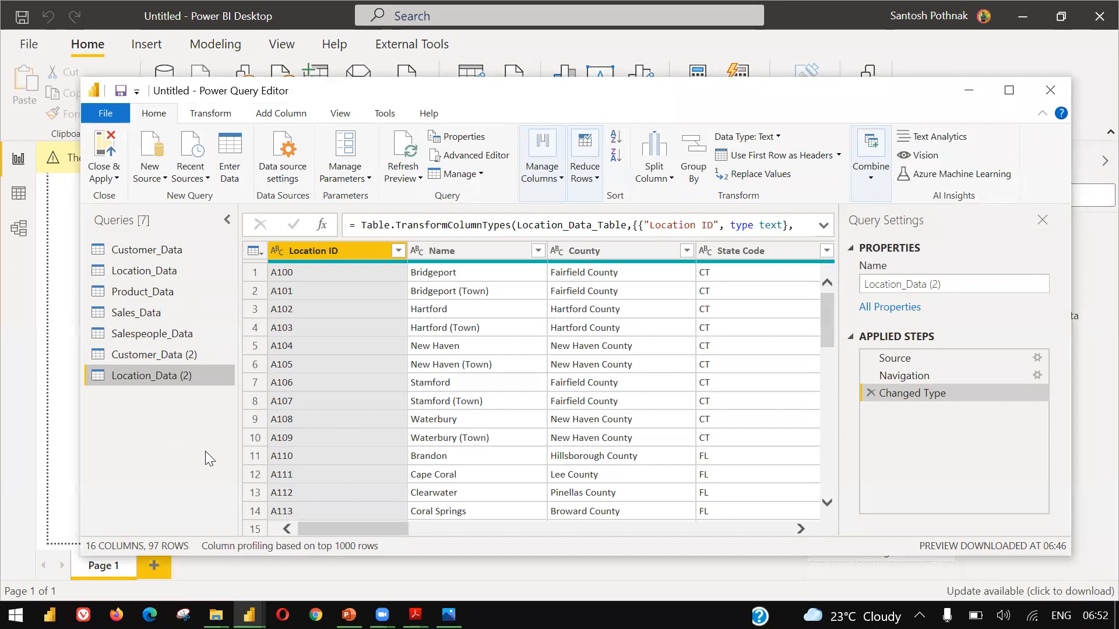
click(1008, 91)
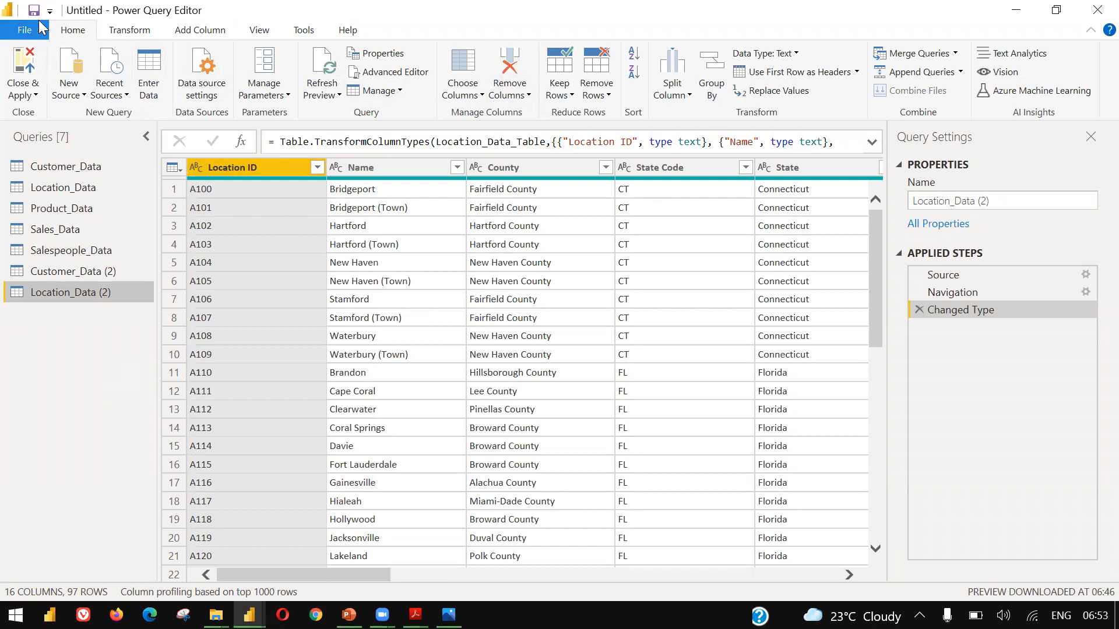
Split the State column of Location_Data (2) by number of characters, repeatedly every 3 characters
click(111, 32)
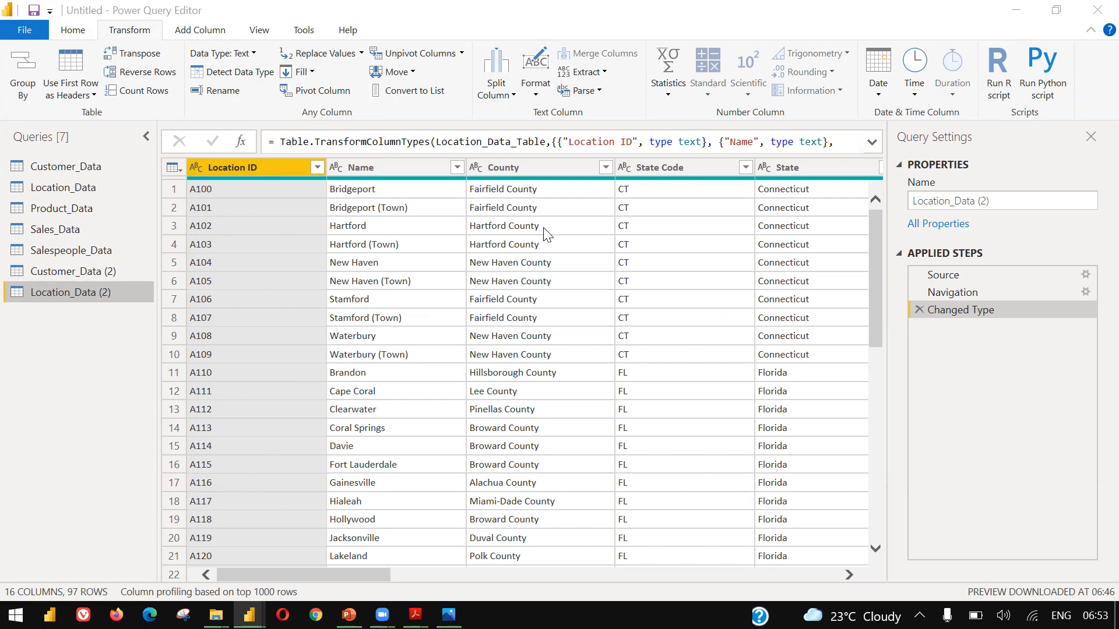
drag(360, 572, 859, 524)
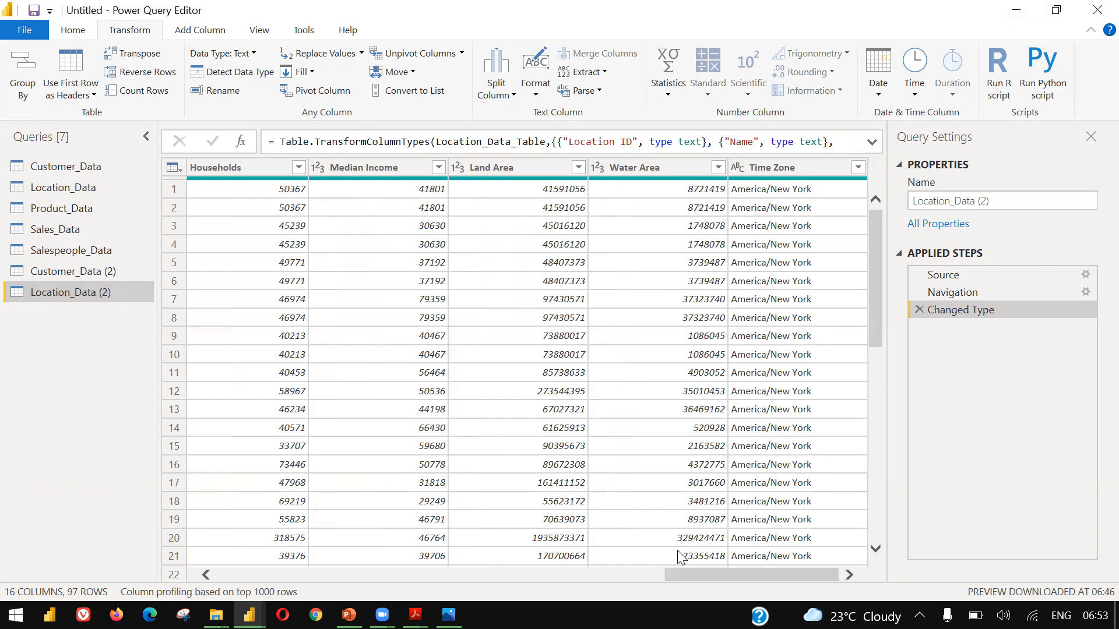
scroll(438, 545, left, 15)
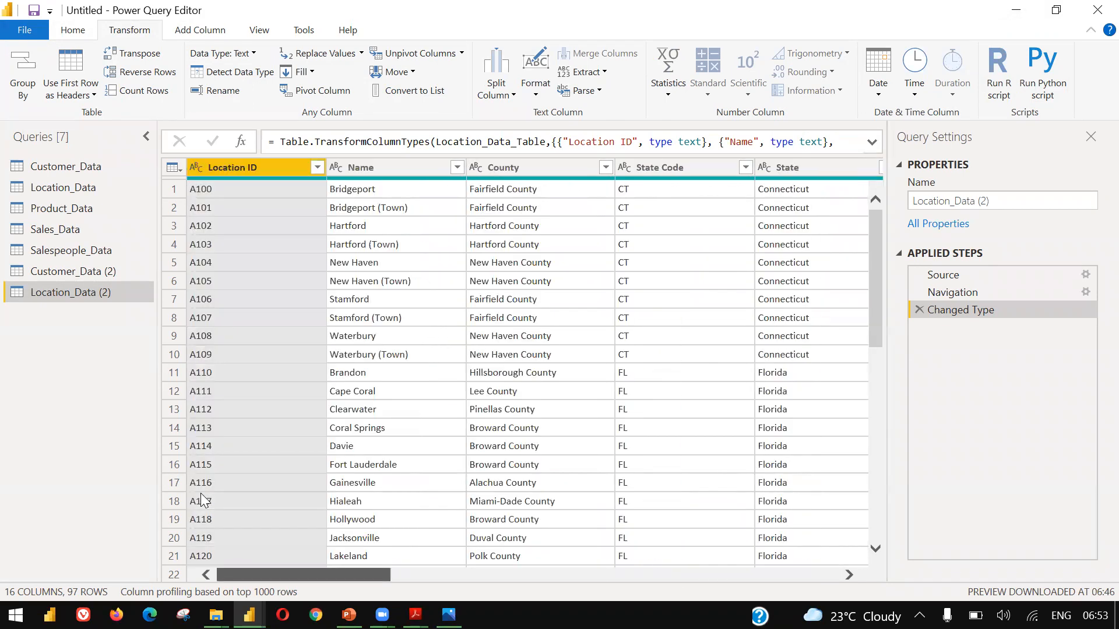
click(498, 168)
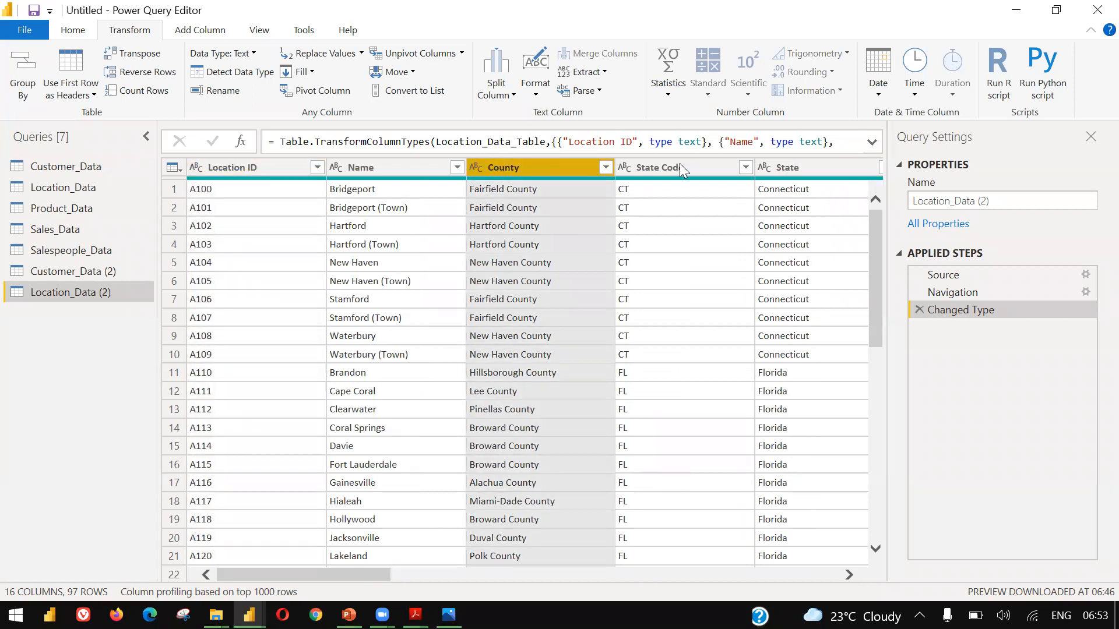
click(773, 163)
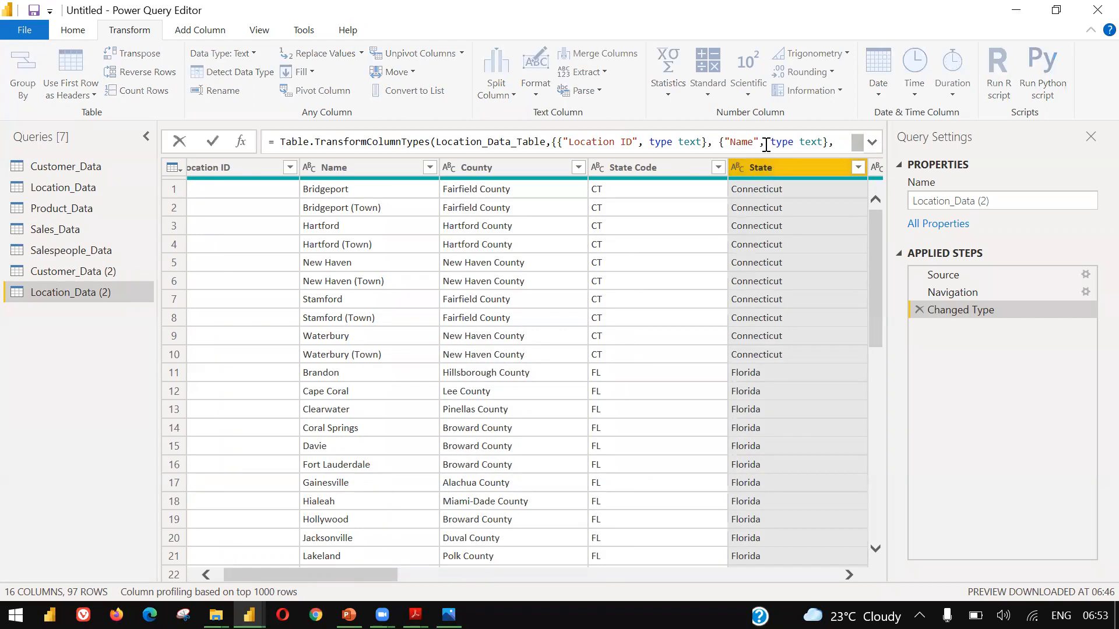
right_click(762, 169)
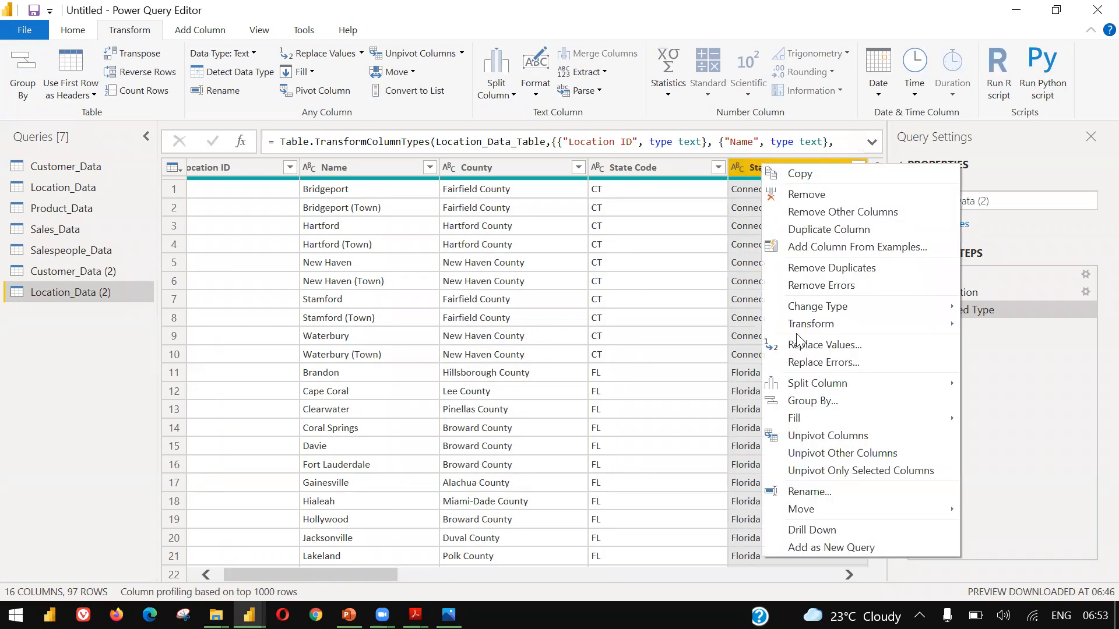
mouse_move(808, 382)
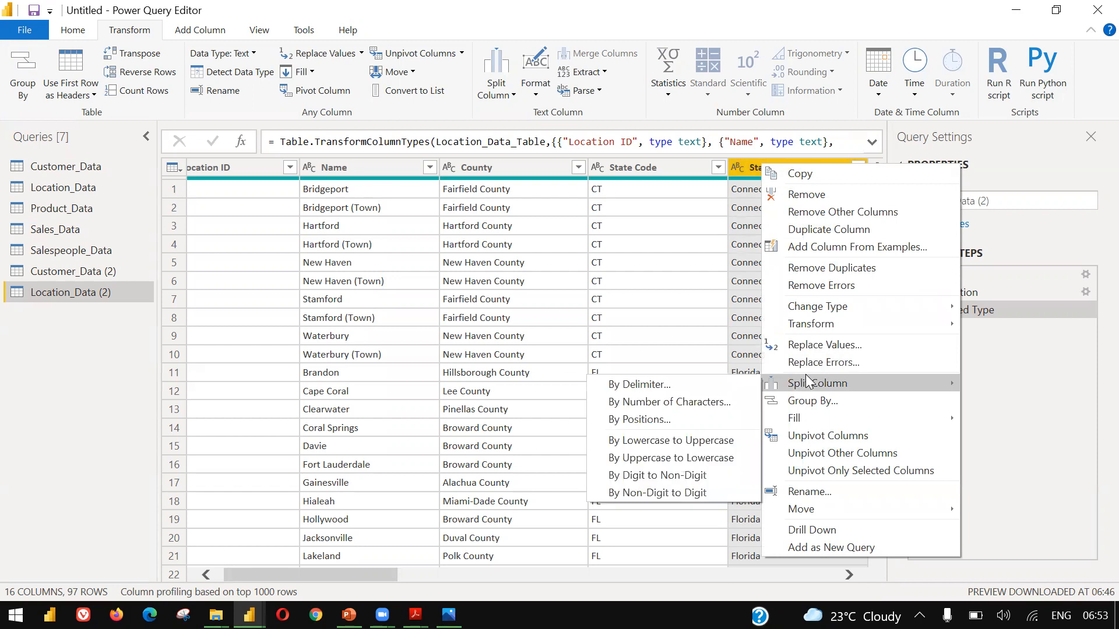
click(729, 398)
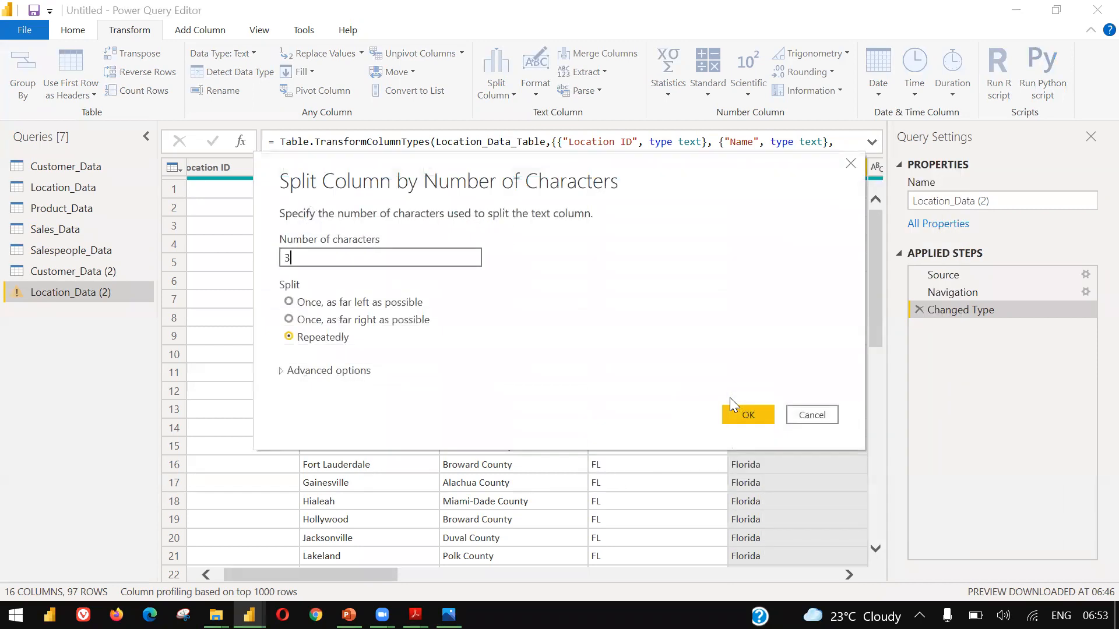
click(728, 411)
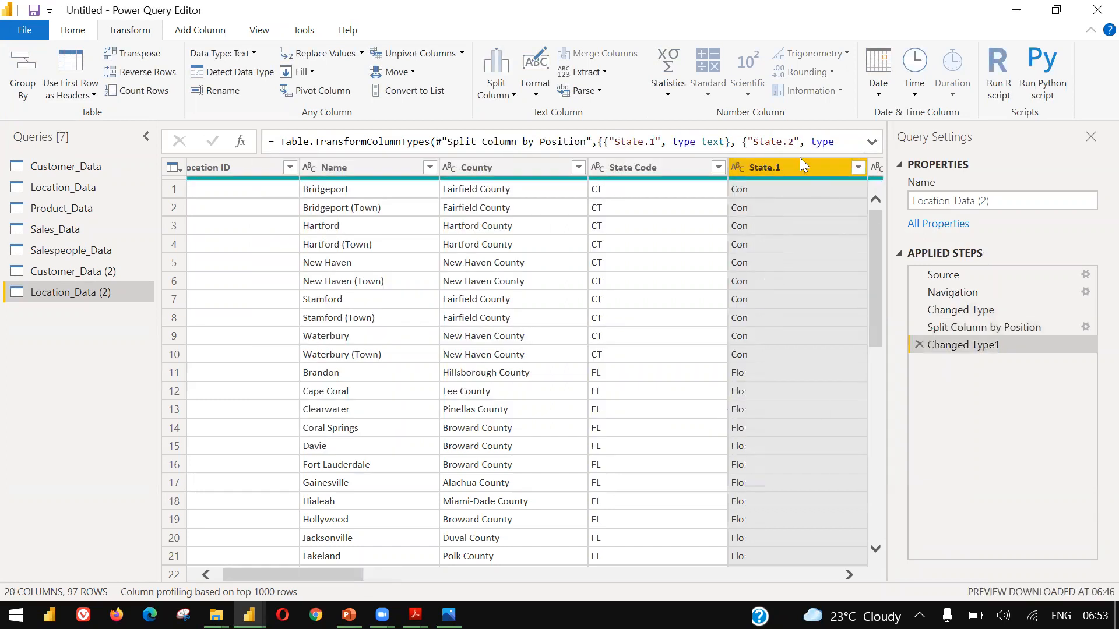
Rename the State.1 column as State Short Name
double_click(797, 159)
text(Short)
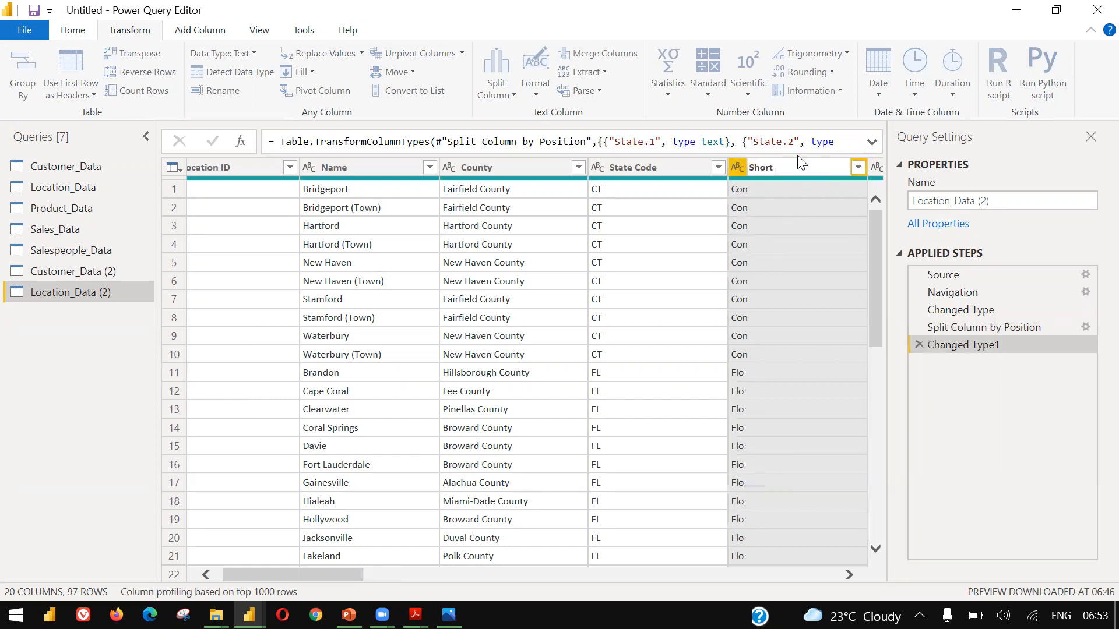
text(r)
key(BackSpace)
key(BackSpace)
key(BackSpace)
key(BackSpace)
text(State Short Name)
key(Return)
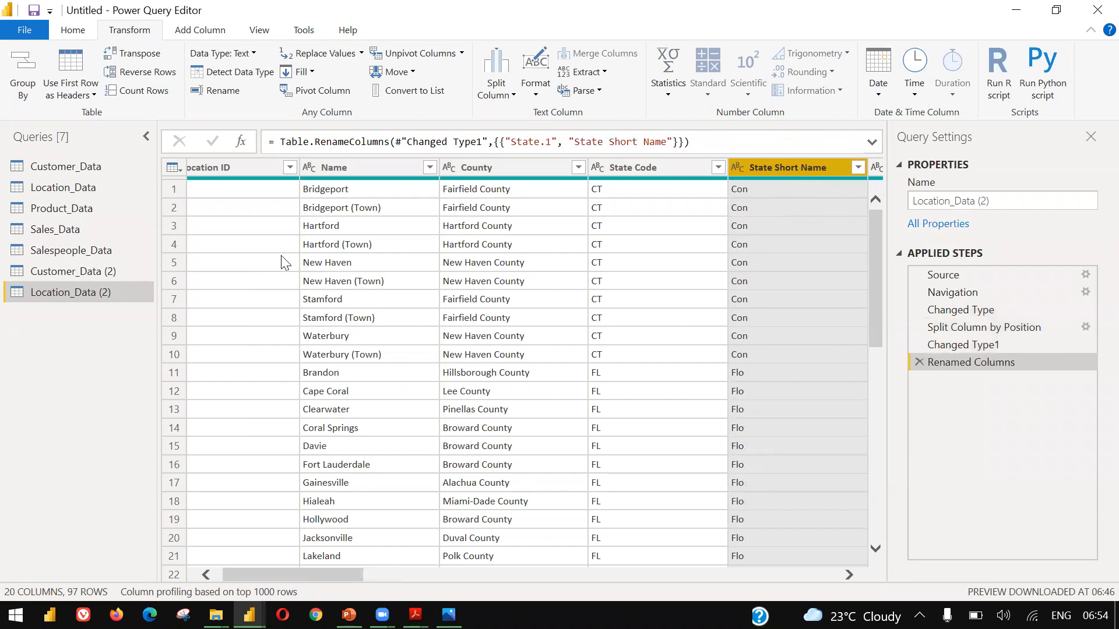
Close the query editor with its changes applied, and check the Customer_Data (2) and Location_Data (2) tables in the report's field list
click(69, 31)
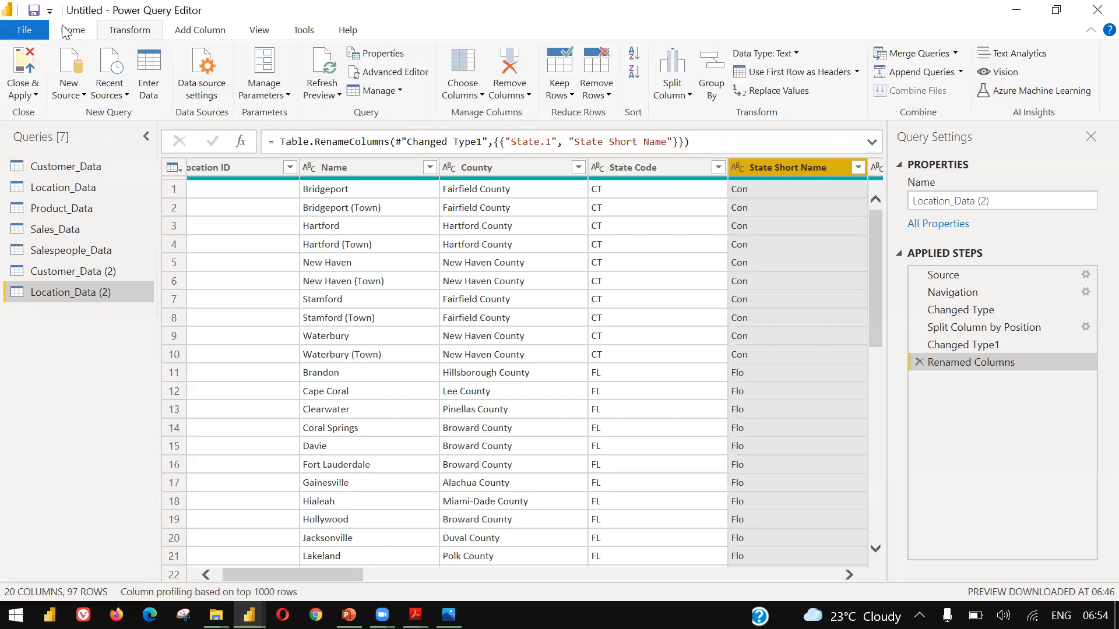
click(18, 100)
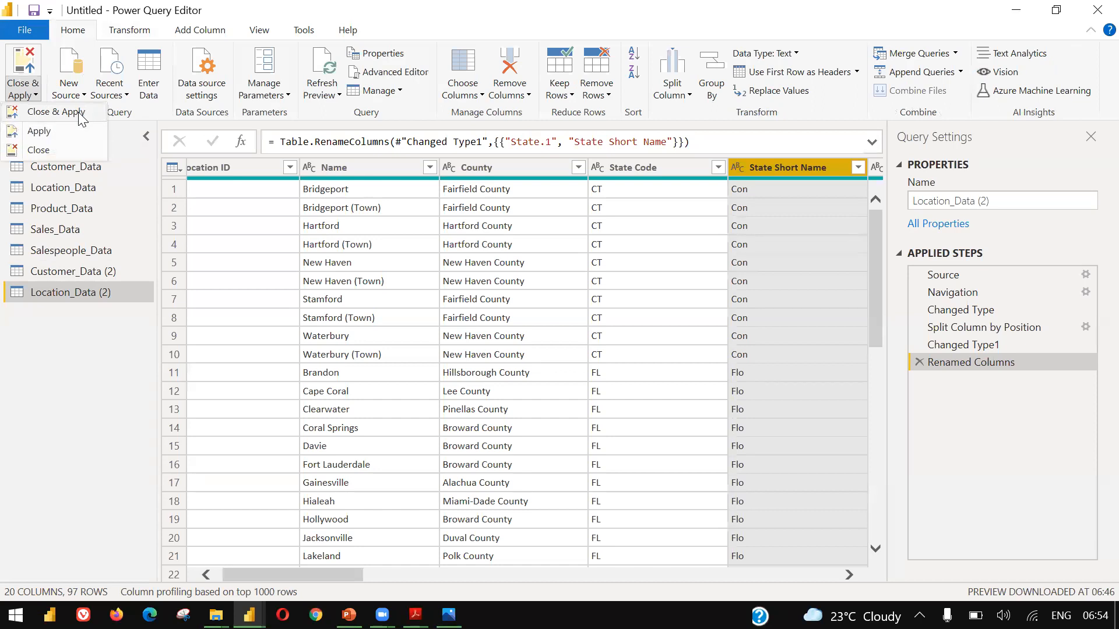
click(56, 112)
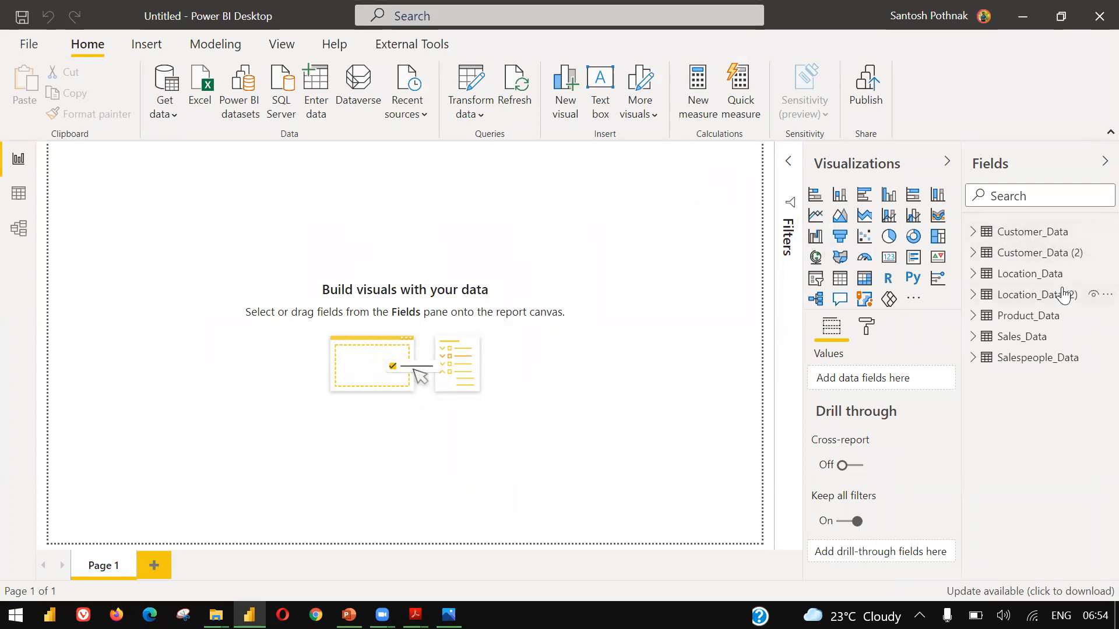
click(1035, 255)
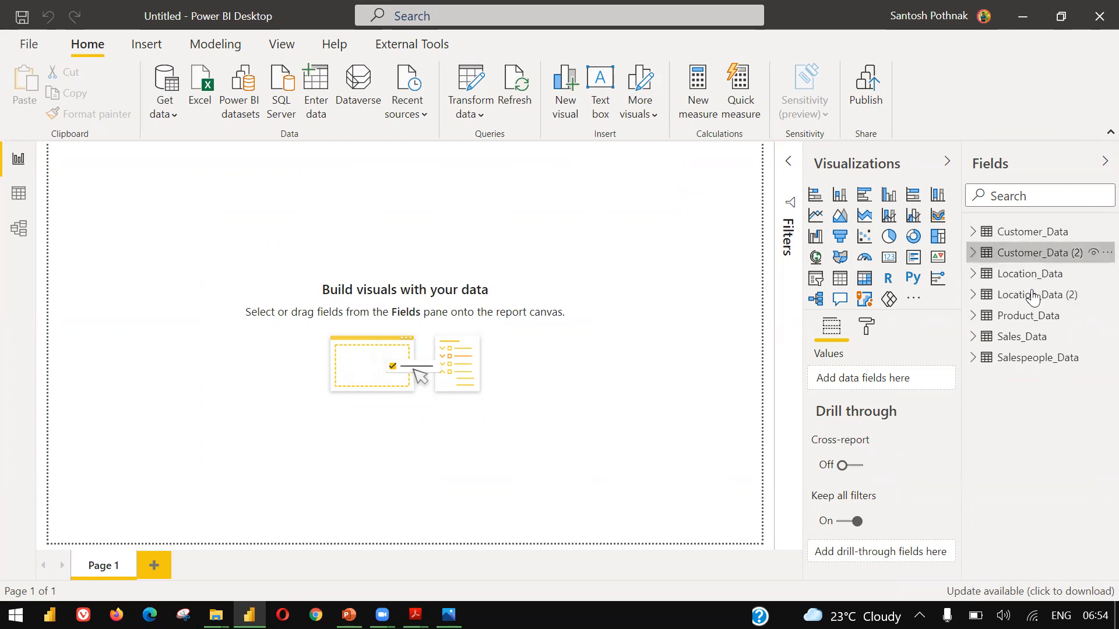
click(1032, 295)
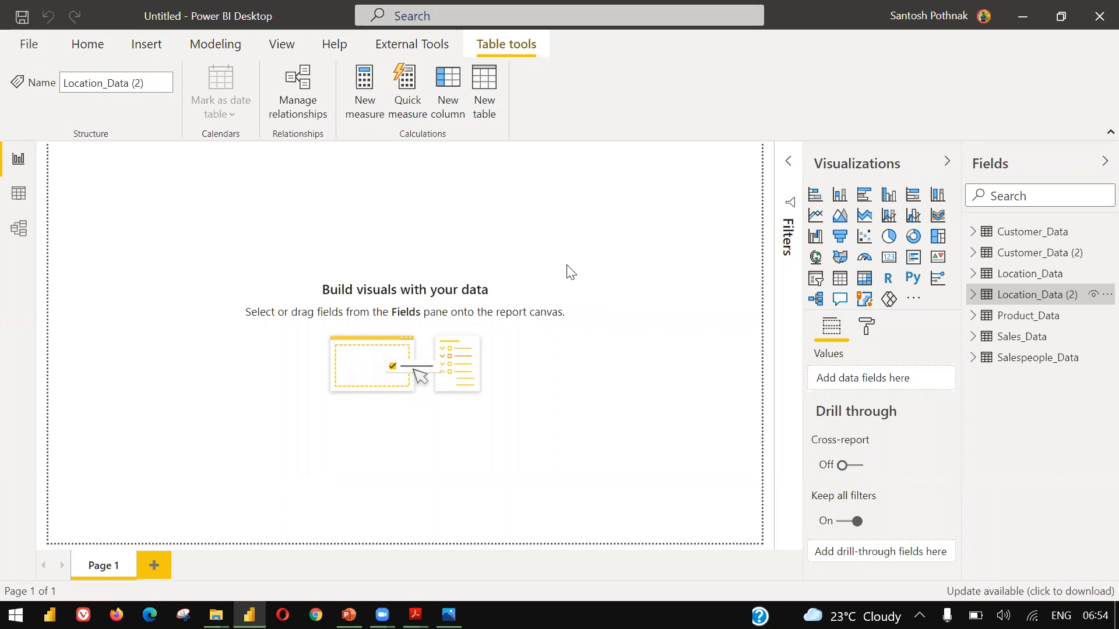
click(88, 47)
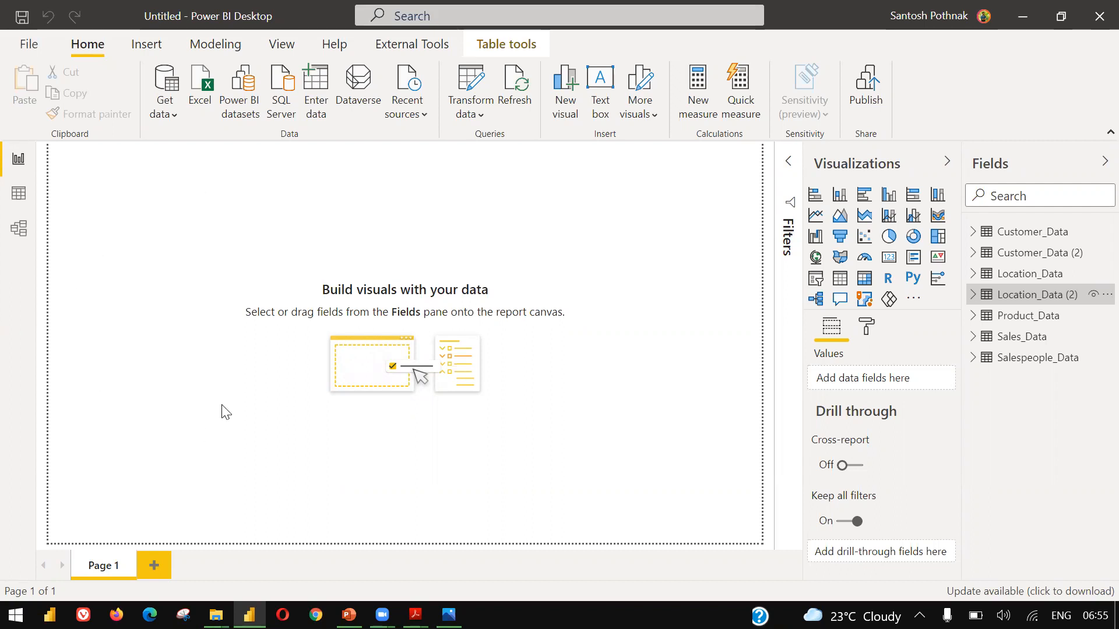
click(317, 376)
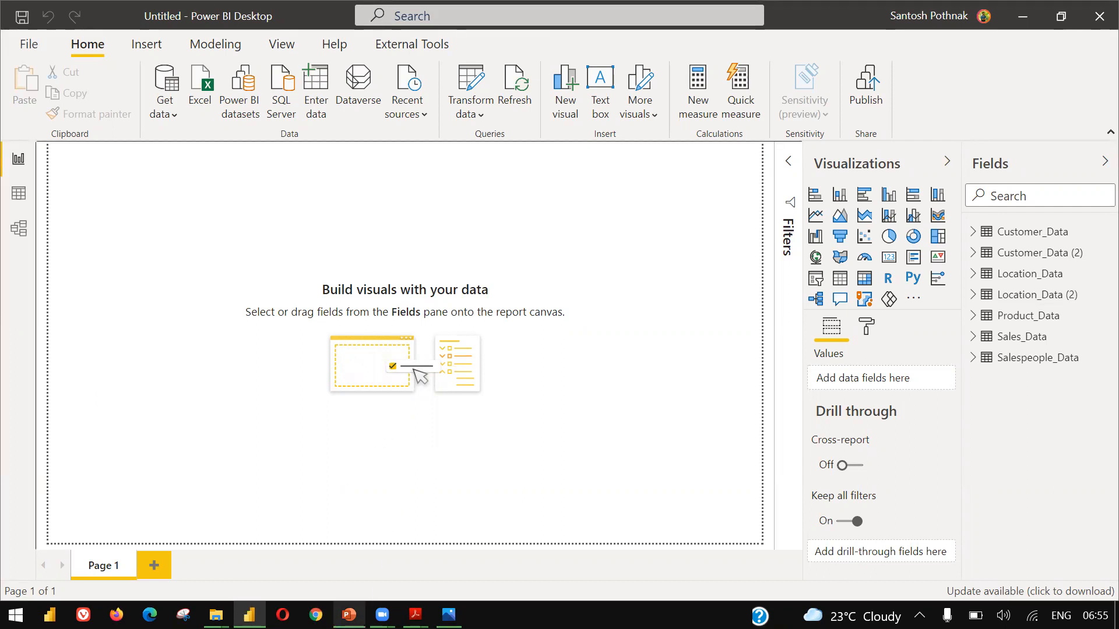
Highlight the "SharePoint Demo using Excel file" line on the PowerPoint demo slide, and open the SharePoint home page in a new Opera tab
click(348, 614)
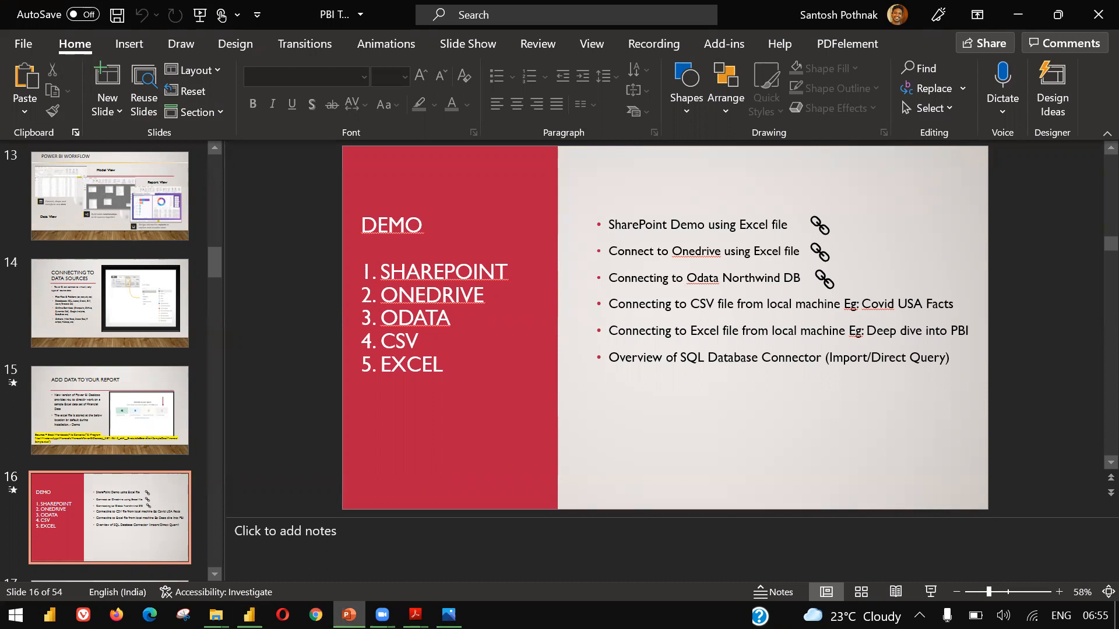
triple_click(639, 226)
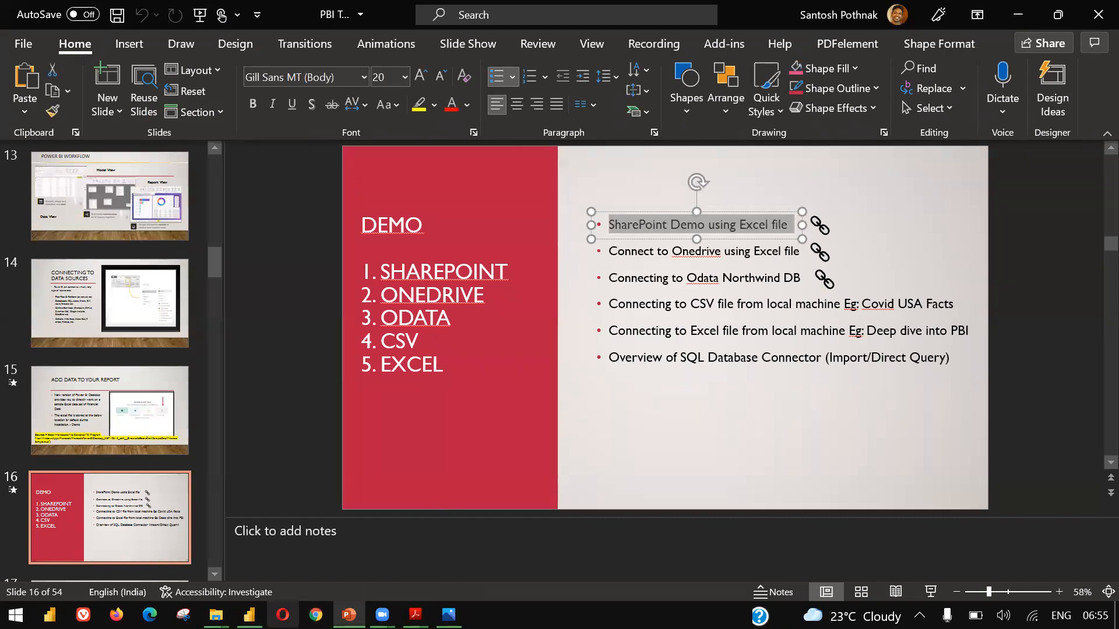
click(283, 615)
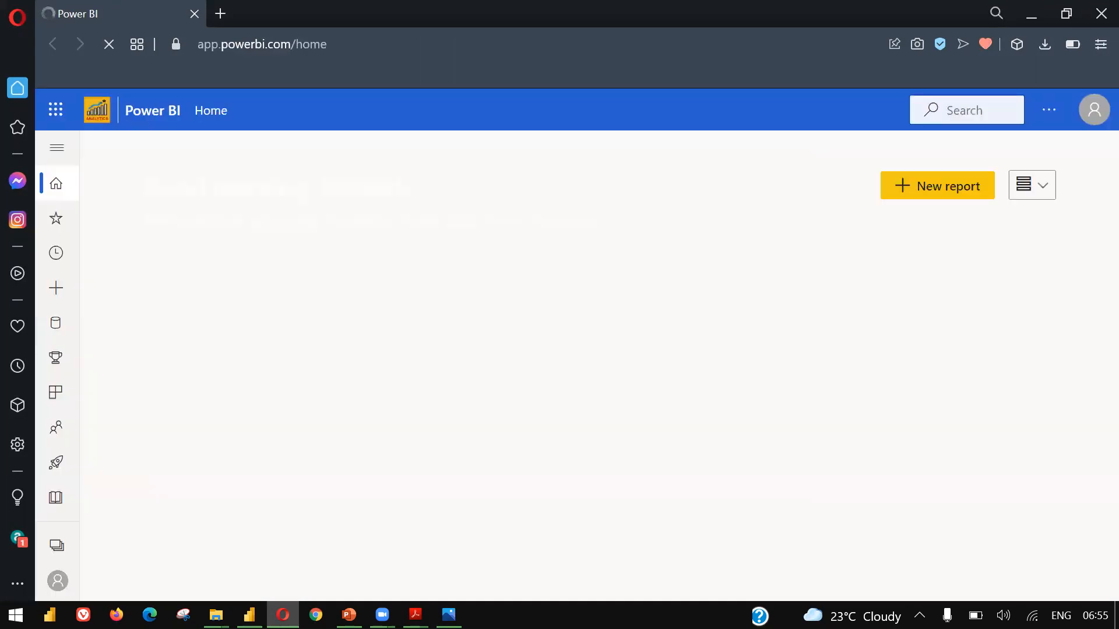
key(ctrl+t)
text(share)
click(539, 101)
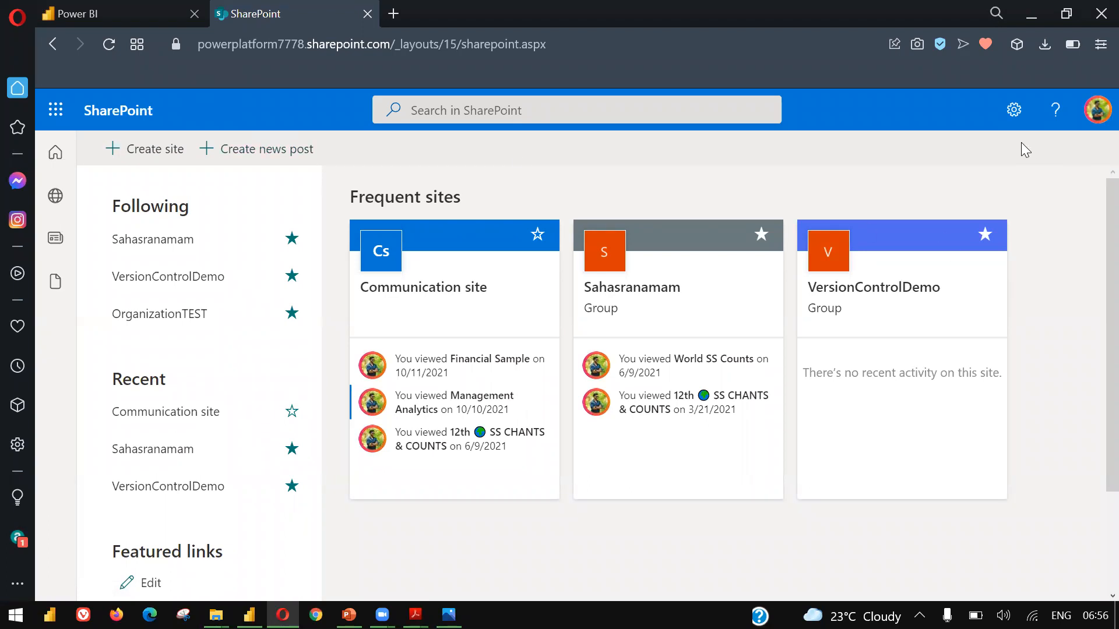
Go to the Communication site's contents, open its Documents library, and look through the folders and files
click(1089, 121)
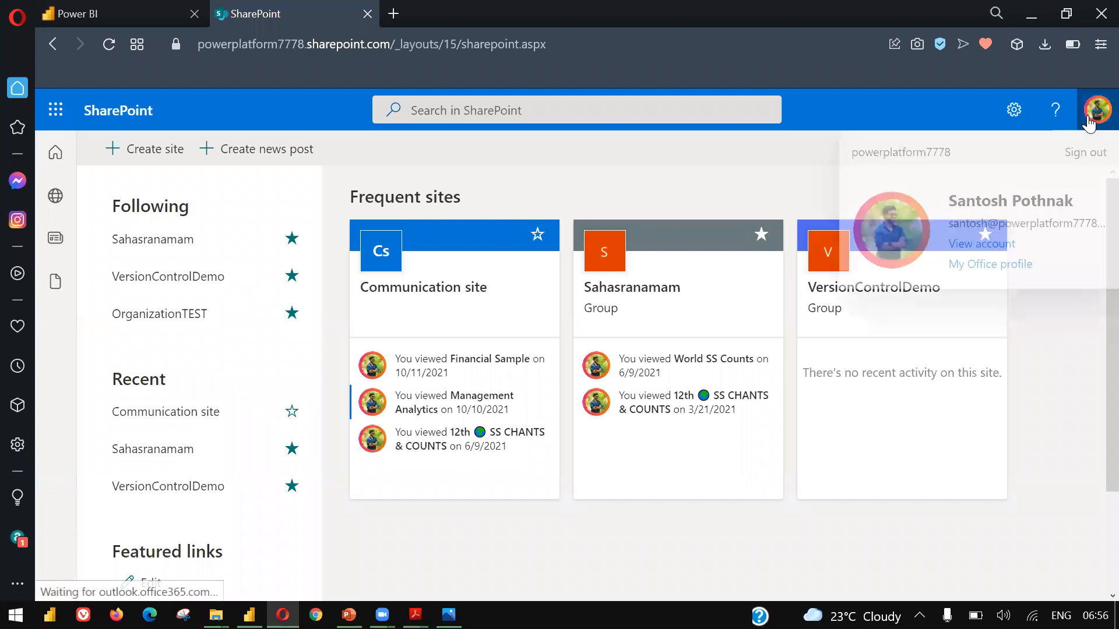
click(1010, 115)
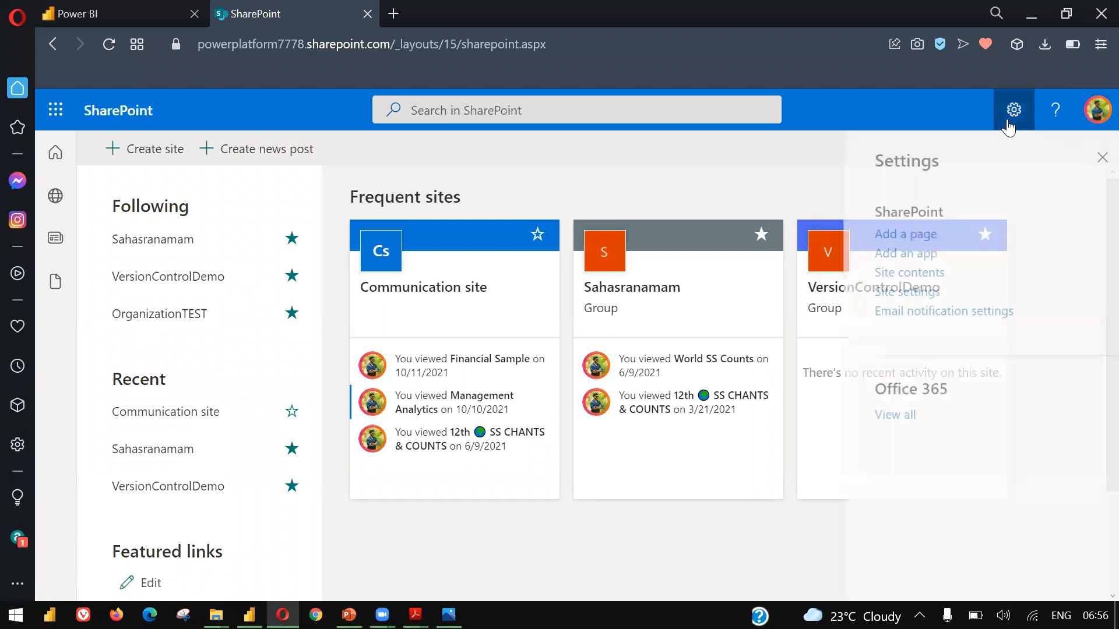
click(893, 277)
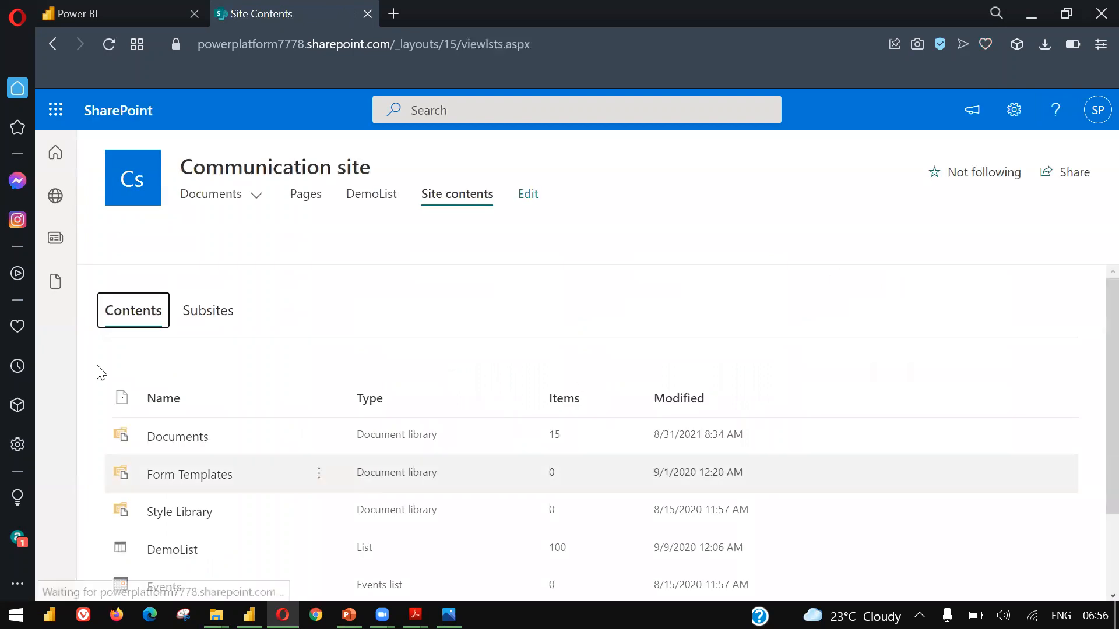
click(156, 441)
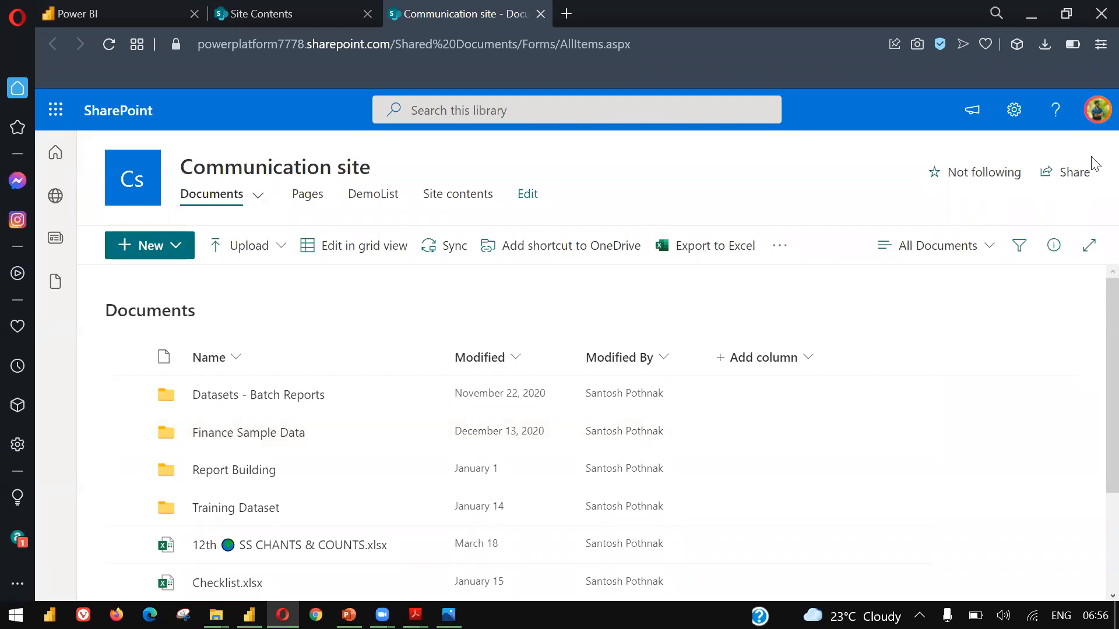
scroll(1091, 310, down, 1)
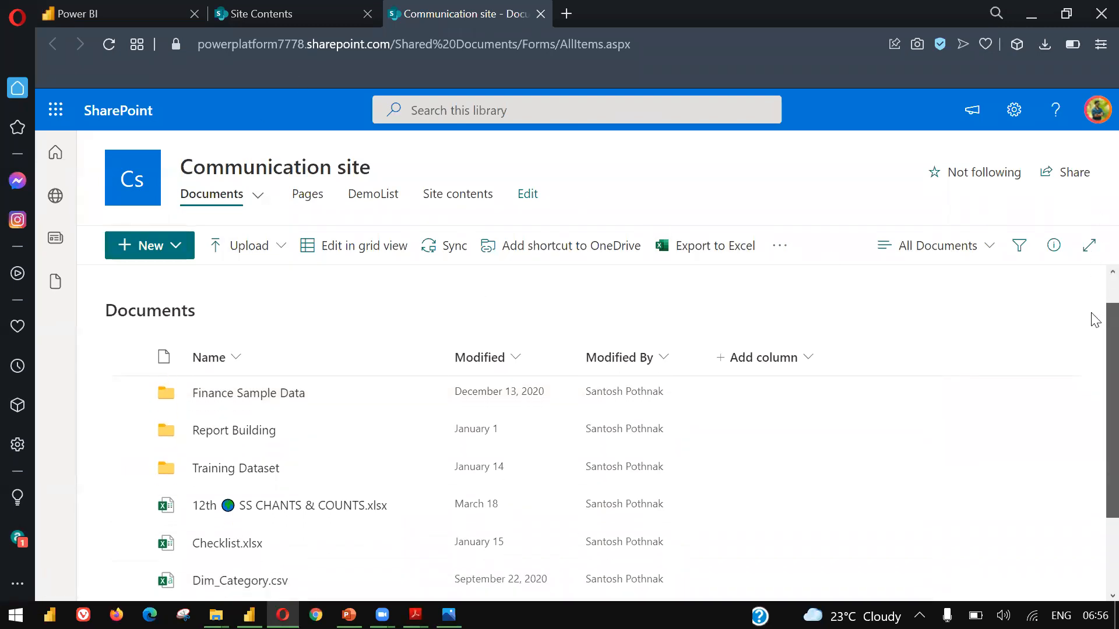
scroll(1094, 323, down, 1)
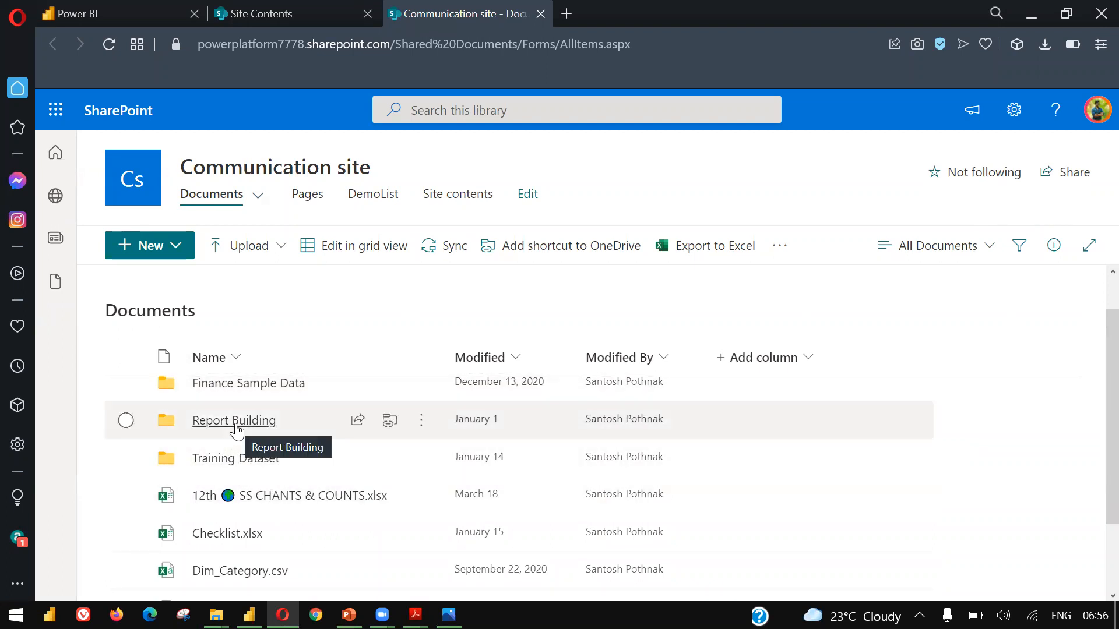
Check the Report Building folder's contents, and open the Finance Sample Data folder in the Documents library
click(203, 419)
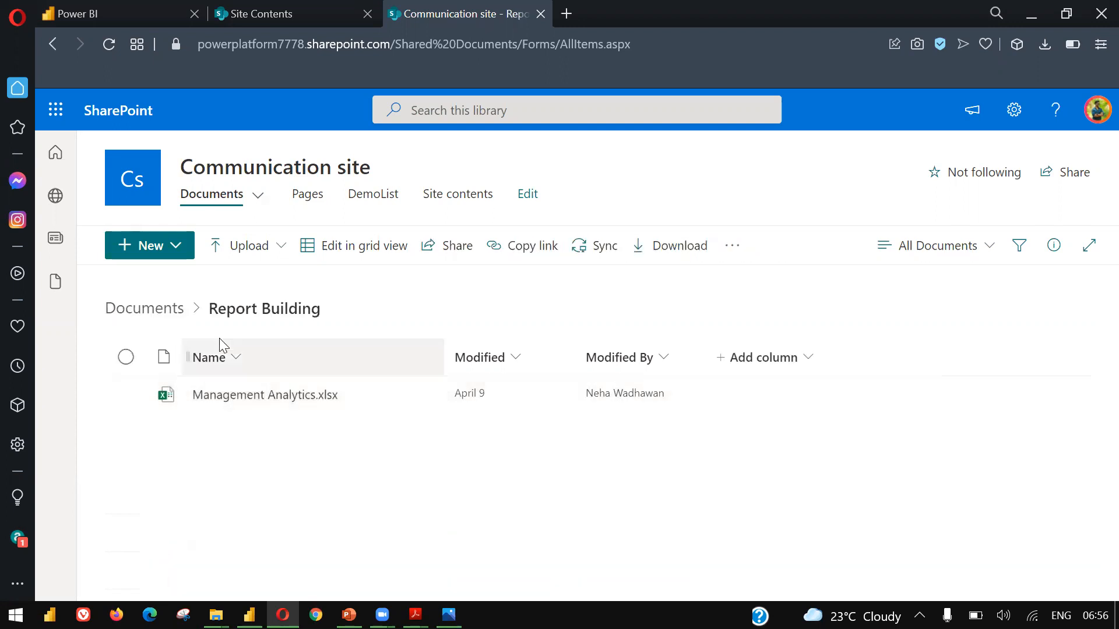
click(174, 312)
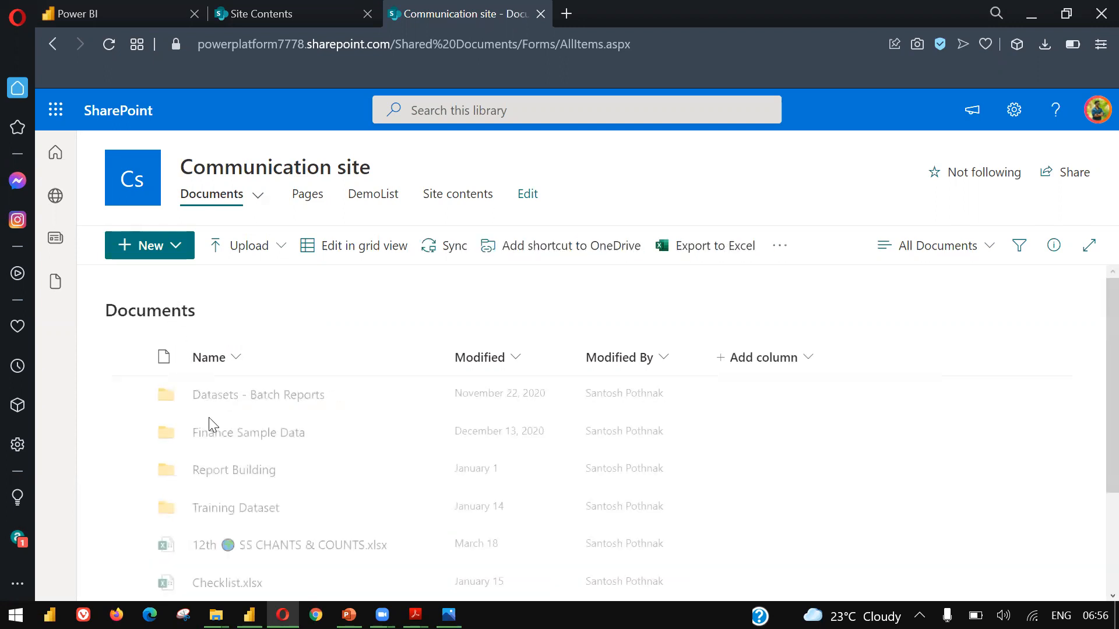
click(226, 444)
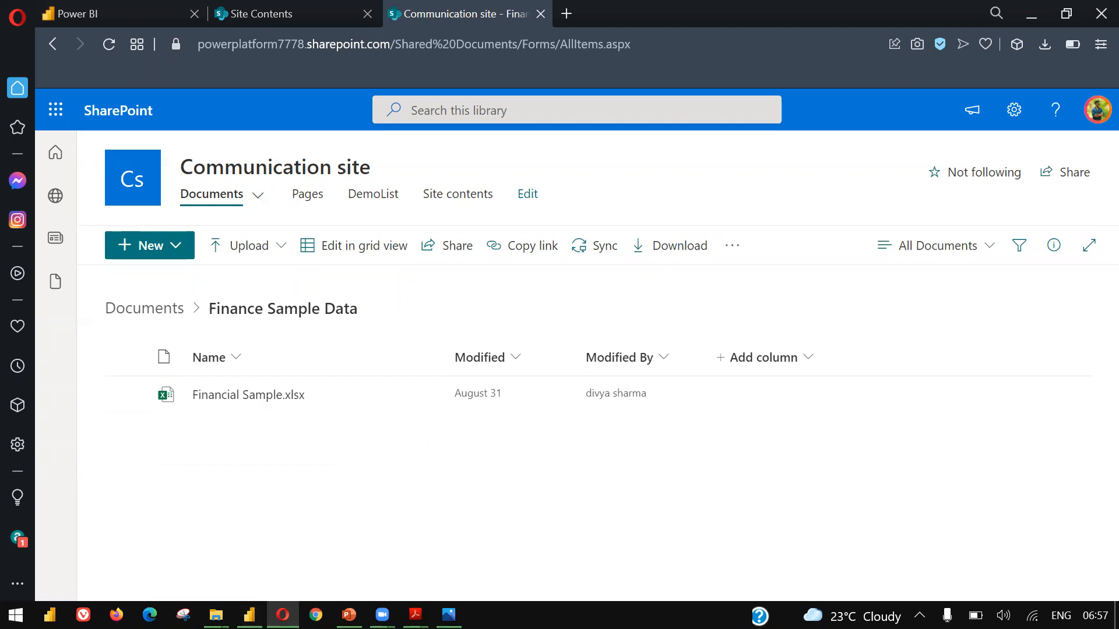
Switch to Power BI Desktop, replace the current report with a blank one, and turn off showing the welcome screen on startup
click(250, 616)
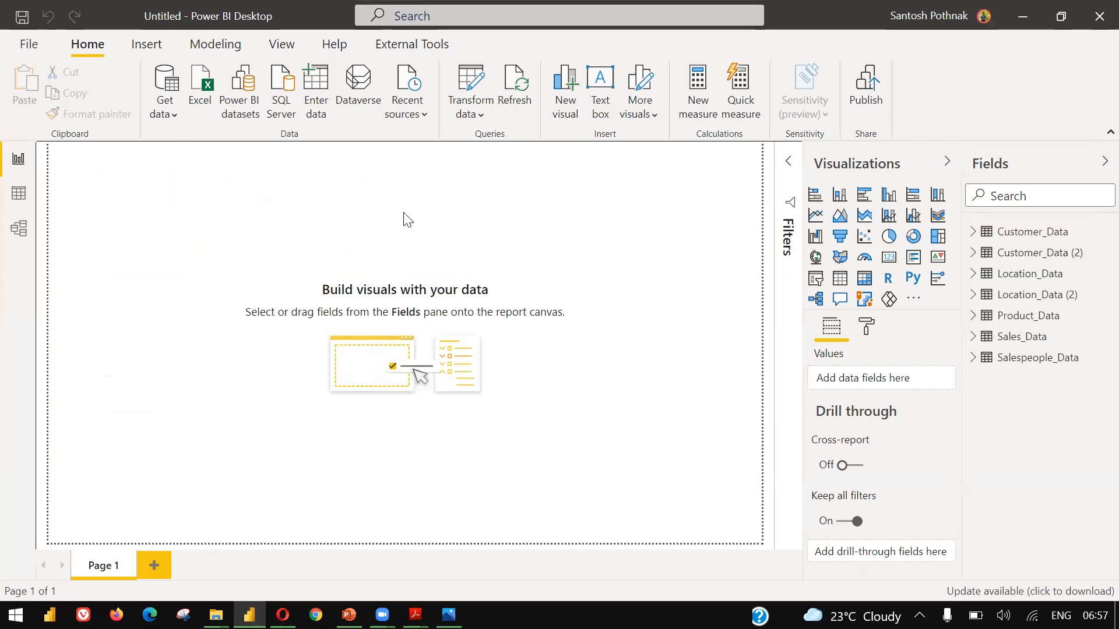
click(1080, 17)
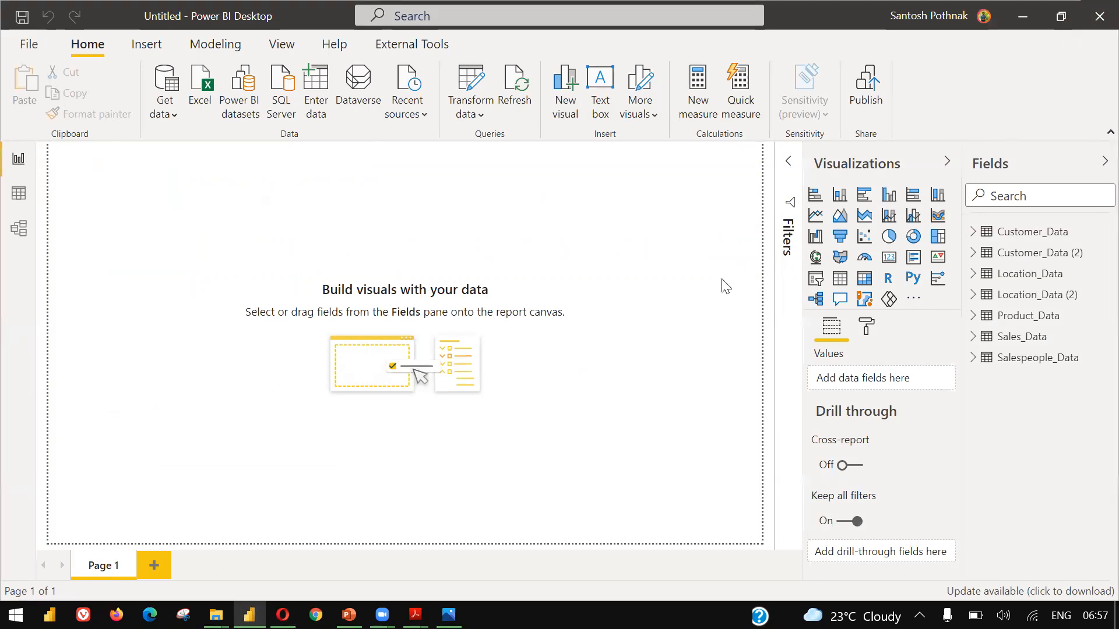
click(662, 340)
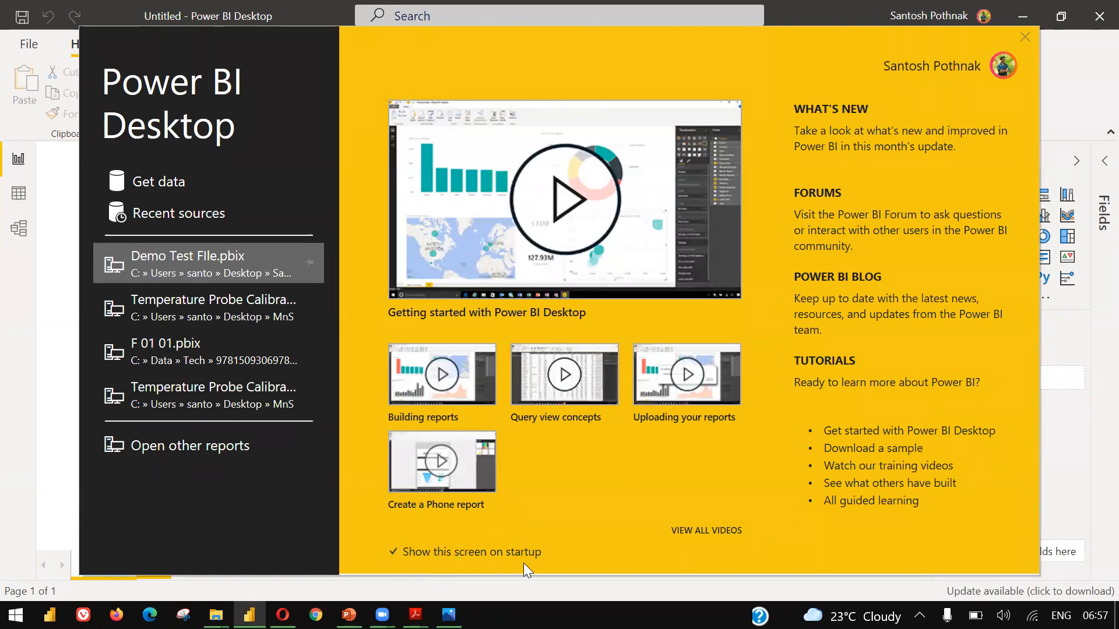
click(395, 553)
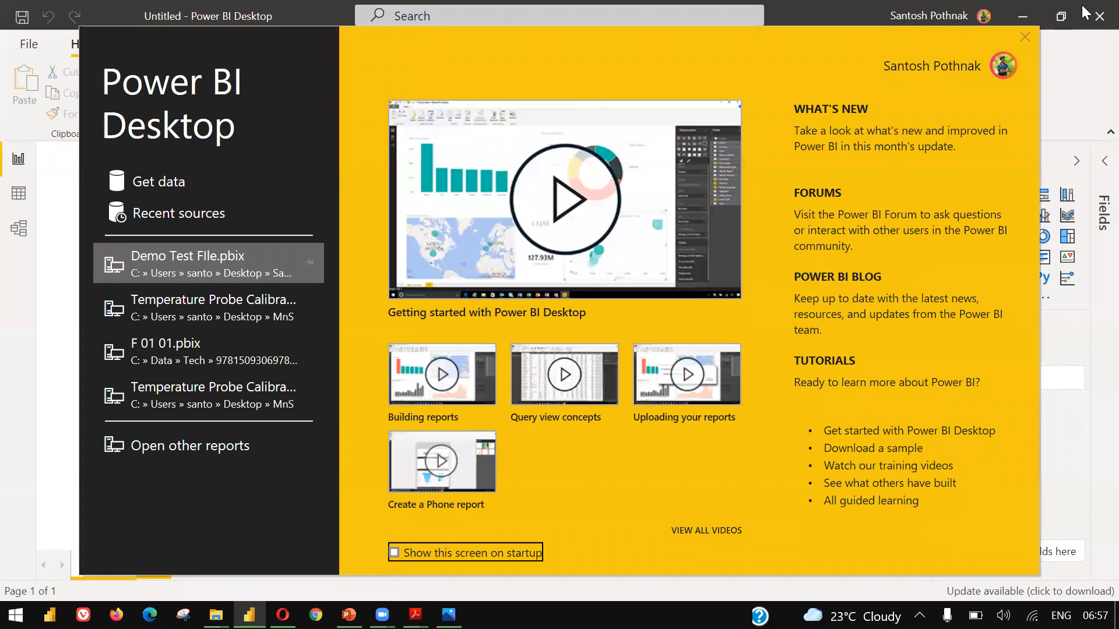
click(1024, 36)
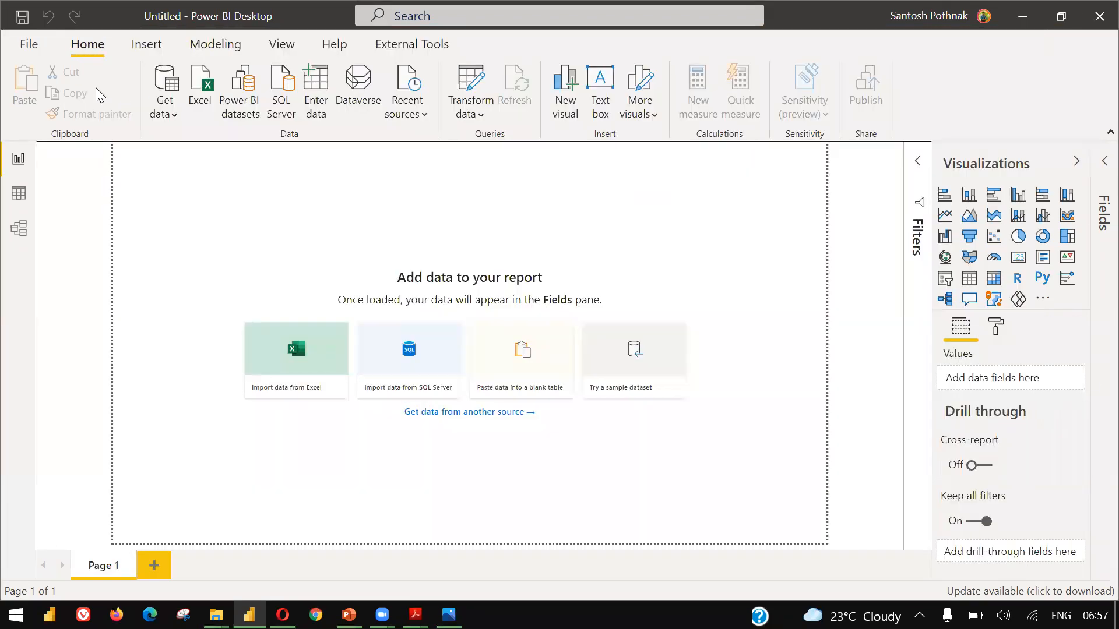
Open the full list of data connectors, search it for SQL, and clear the search
click(162, 115)
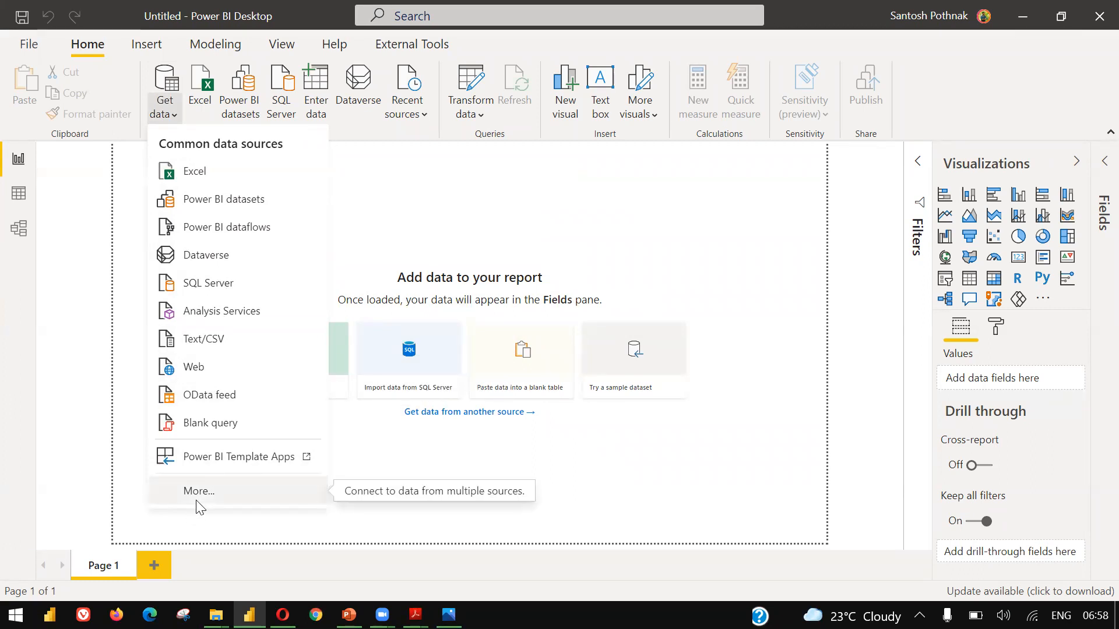
click(211, 489)
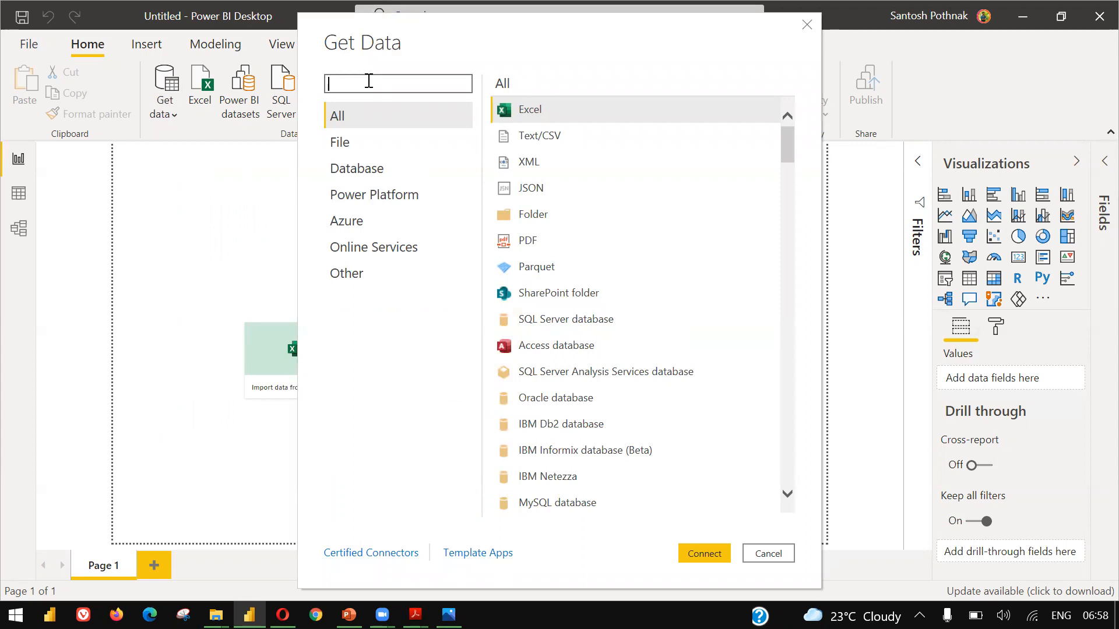
text(s)
key(BackSpace)
text(SQL)
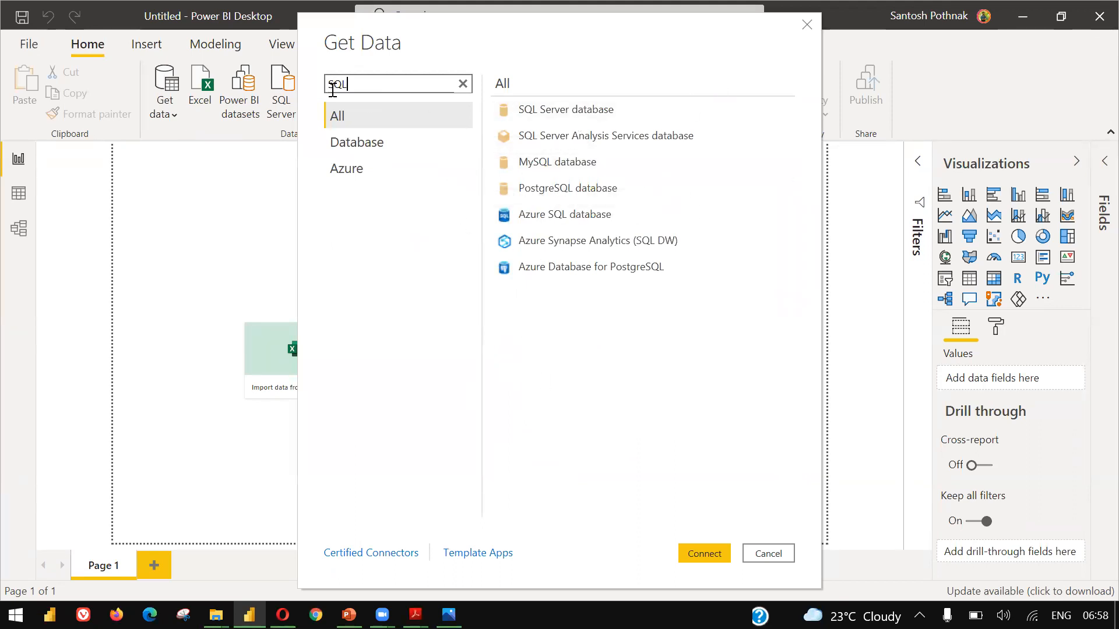
key(BackSpace)
key(BackSpace)
key(BackSpace)
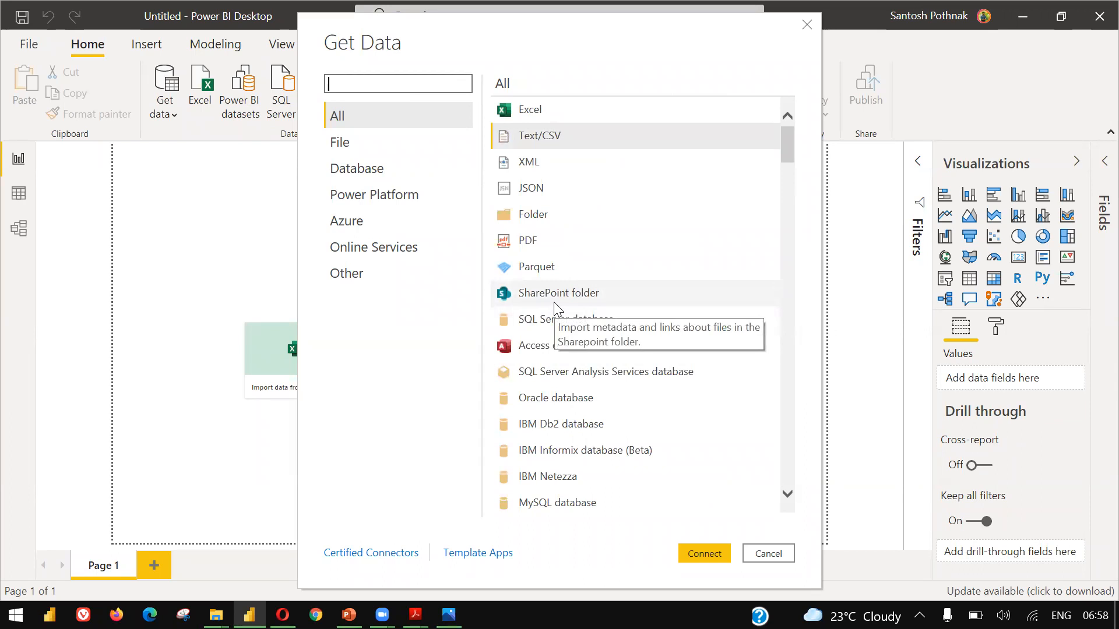
Connect to the SharePoint folder data source and read the hint for its Site URL
click(555, 309)
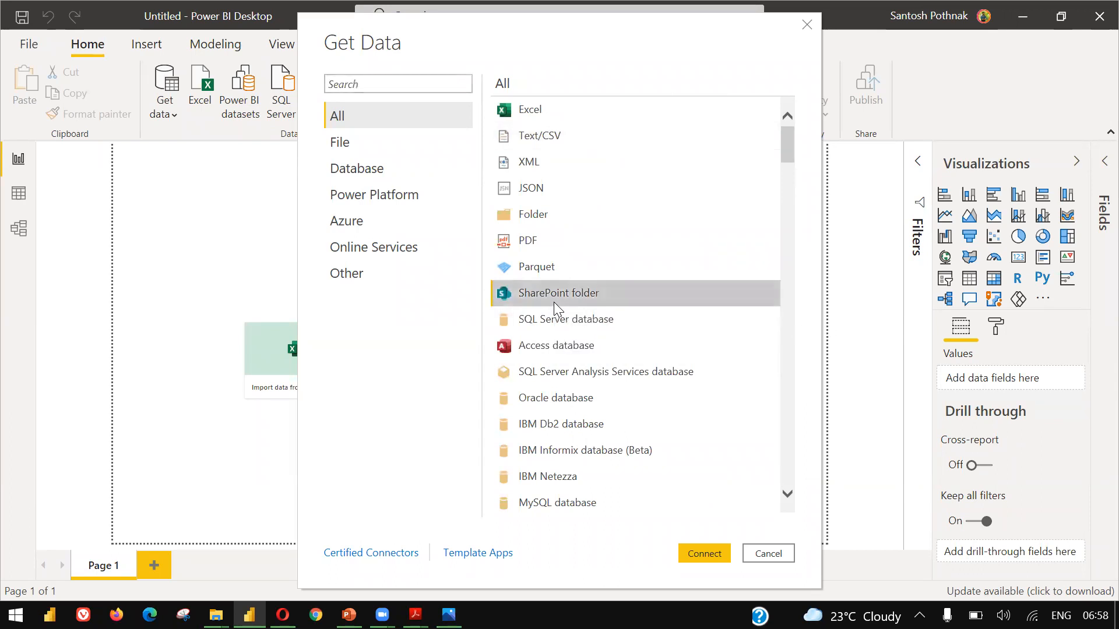
click(725, 554)
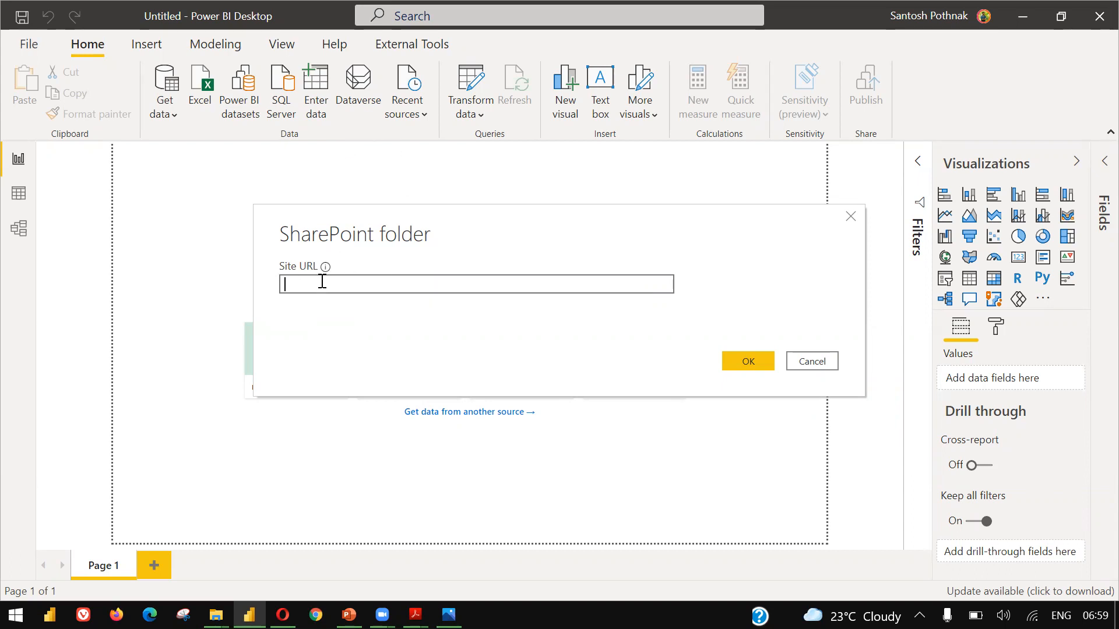
mouse_move(324, 270)
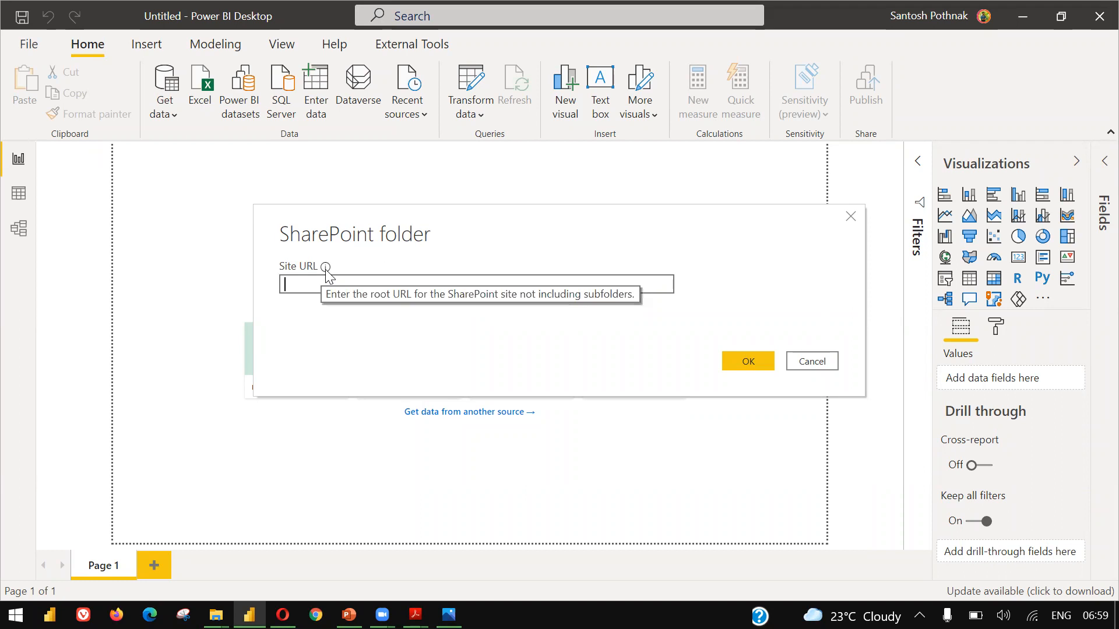
Copy the Finance Sample Data folder's web address in Opera and paste it into a new Notepad document
key(alt+Tab)
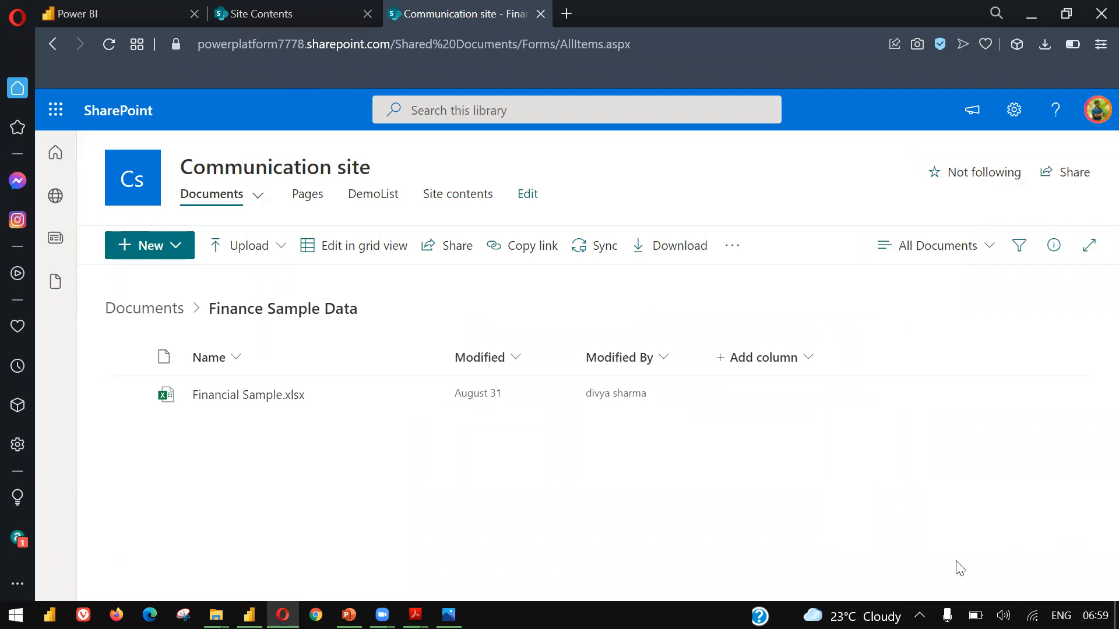
click(669, 36)
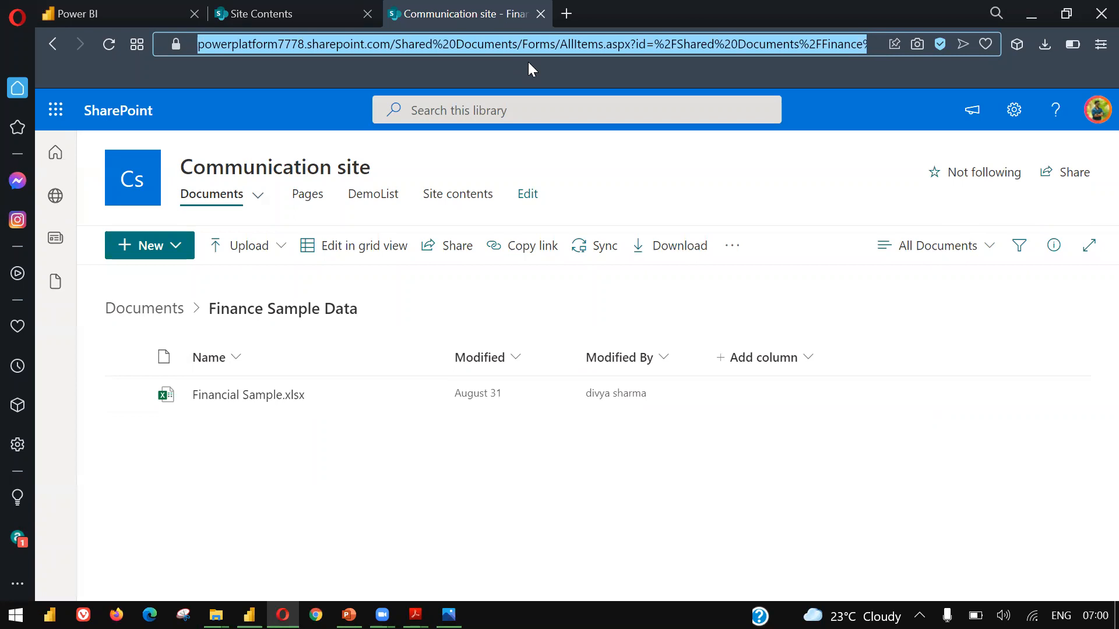
key(super)
text(note)
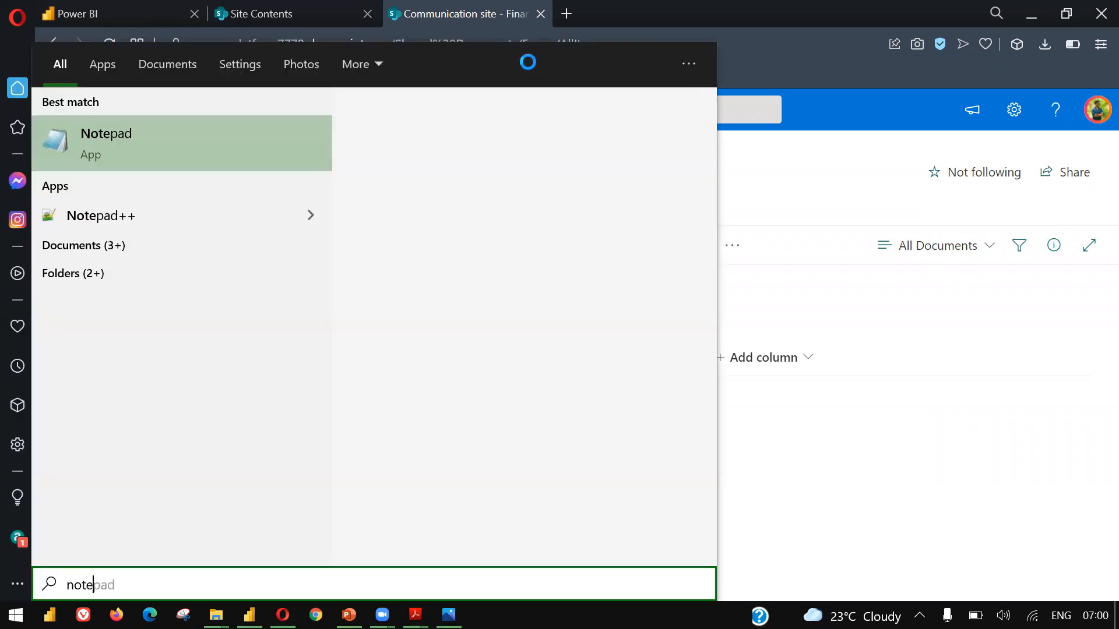
key(Return)
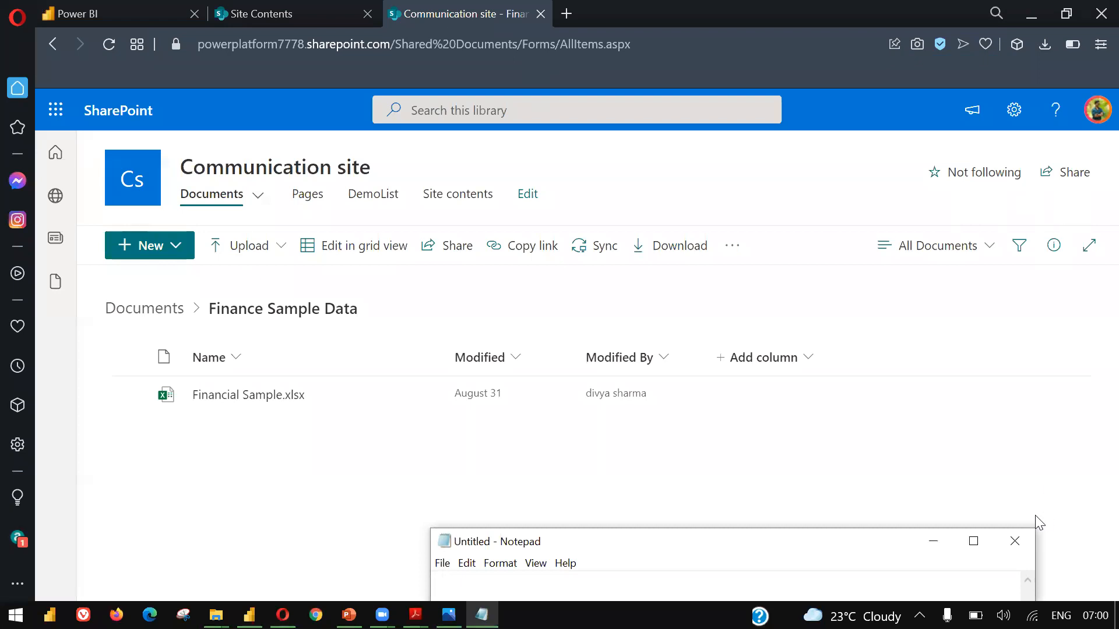
drag(850, 542, 579, 175)
text(https://powerplatform7778.sharepoint.com/Shared%20Documents/Forms/AllItems.aspx?id=%2FShared%20Documents%2FFinance%20Sample%20Data&viewid=d734c7fd-943c-487c-8dd7-cd23ddfe884d)
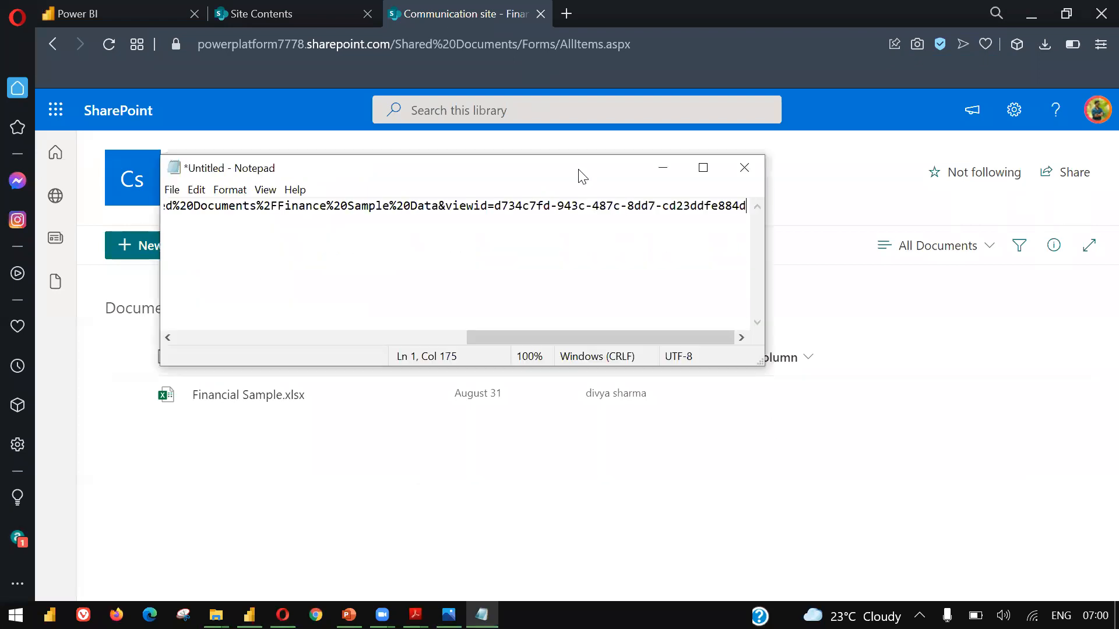
click(702, 169)
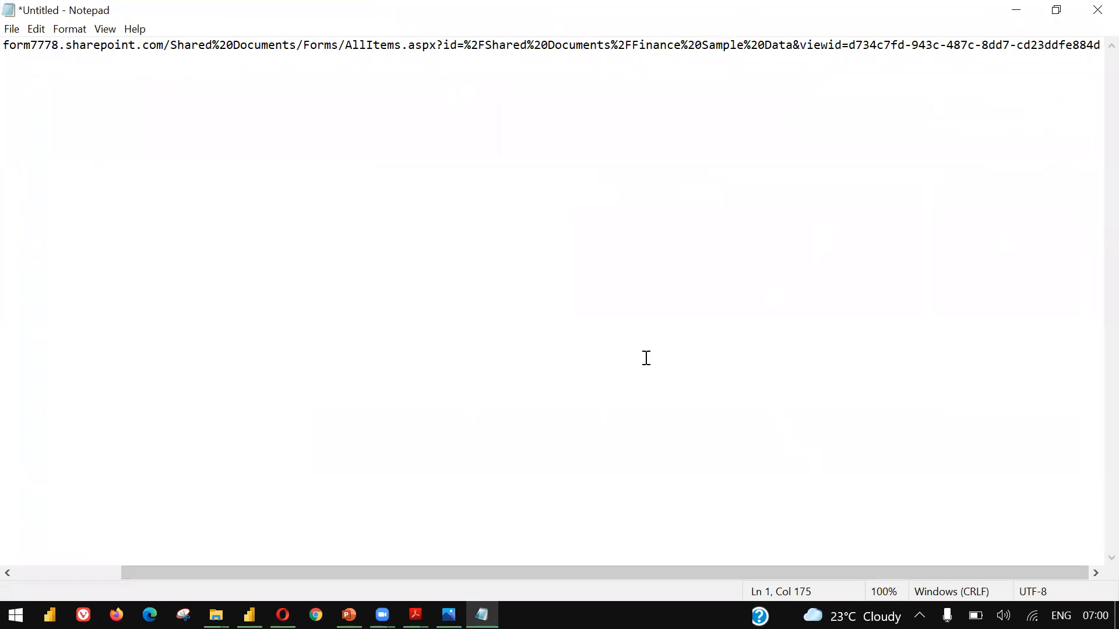
click(52, 572)
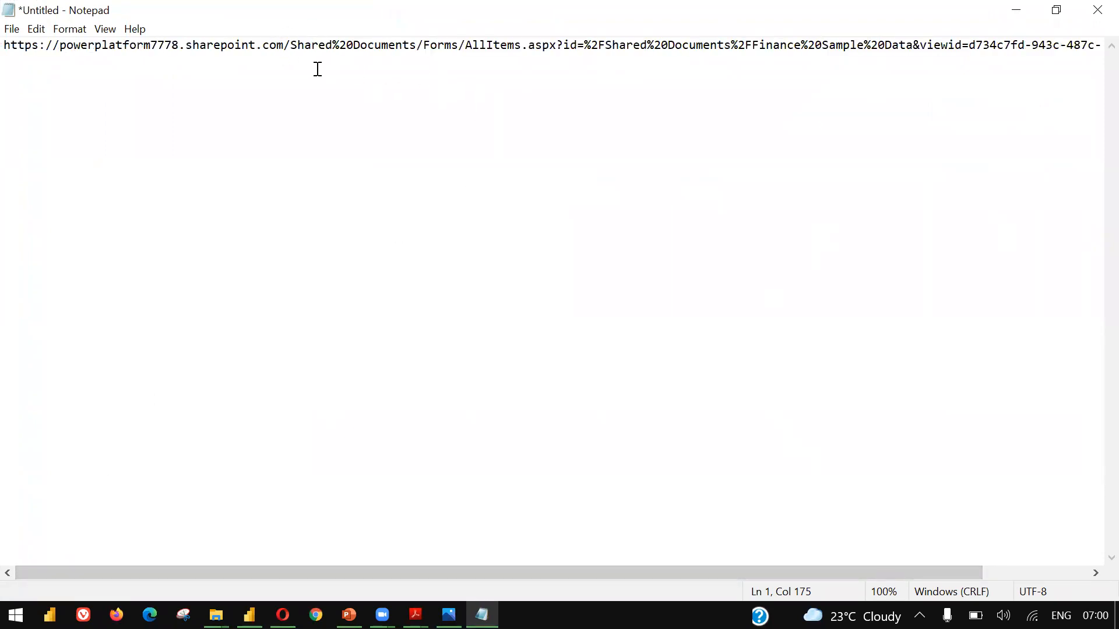
drag(288, 45, 5, 45)
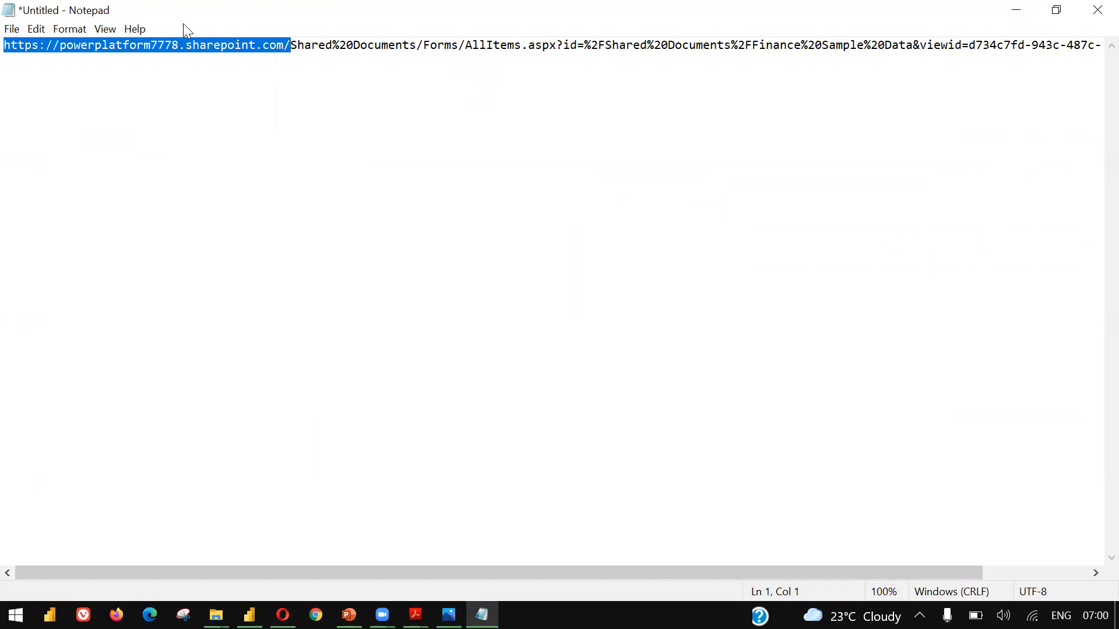
click(186, 88)
click(116, 45)
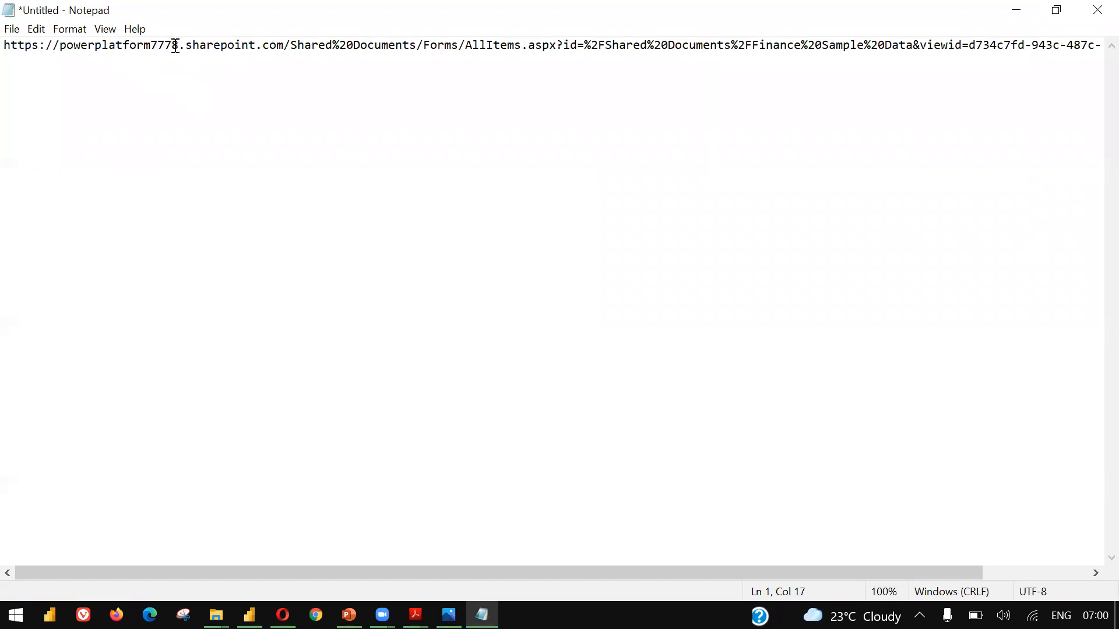
drag(178, 45, 60, 44)
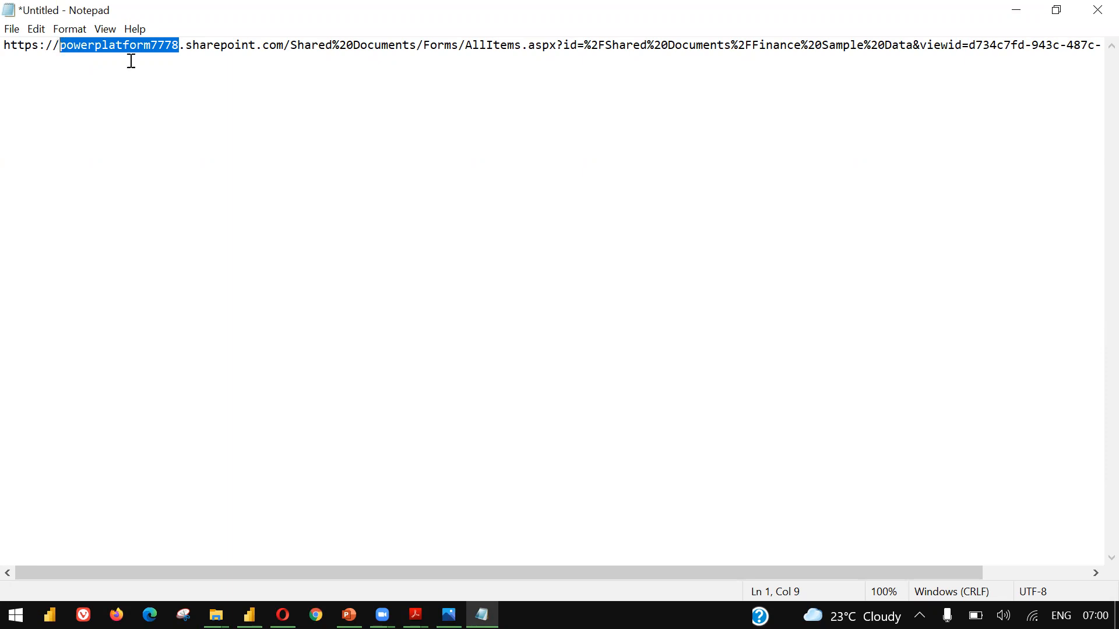
drag(288, 46, 10, 67)
key(ctrl+c)
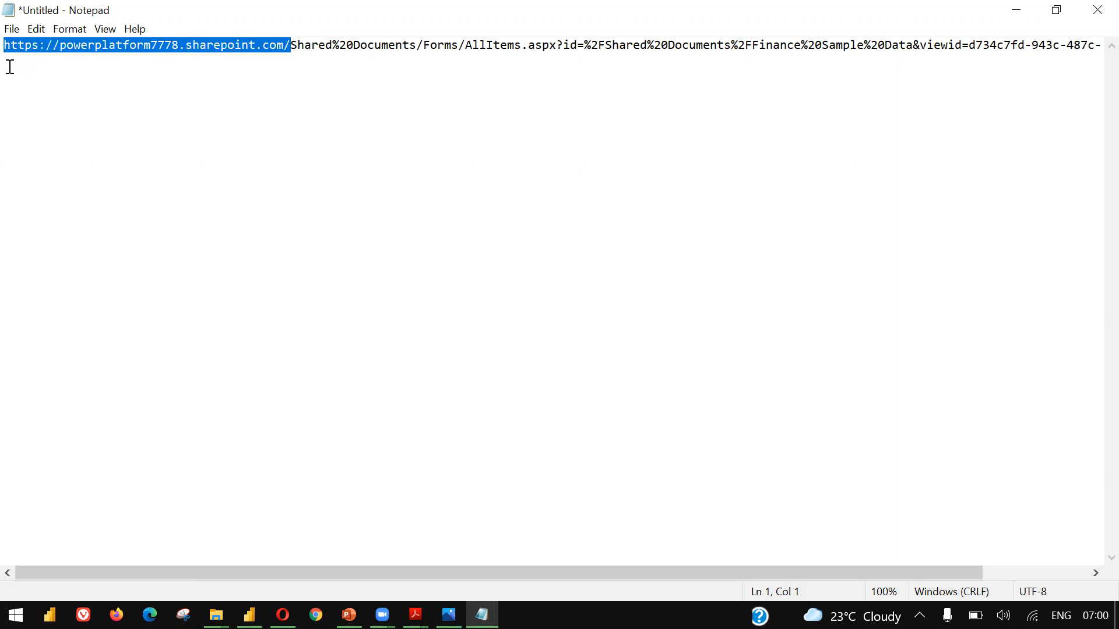
key(alt+Tab)
key(alt+Tab)
key(alt+Tab)
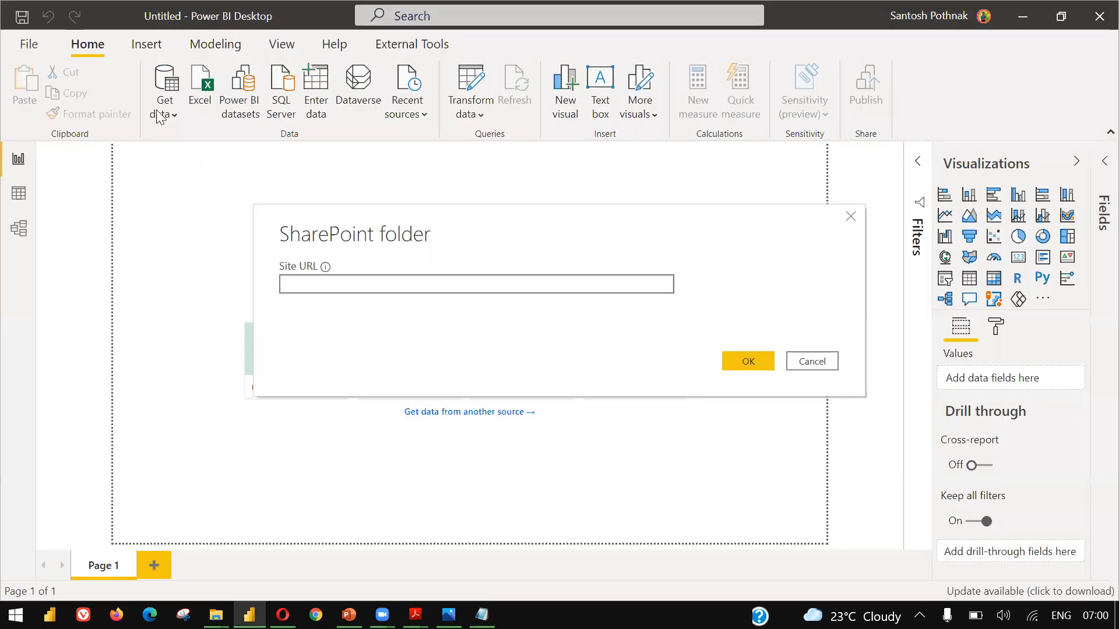
click(318, 281)
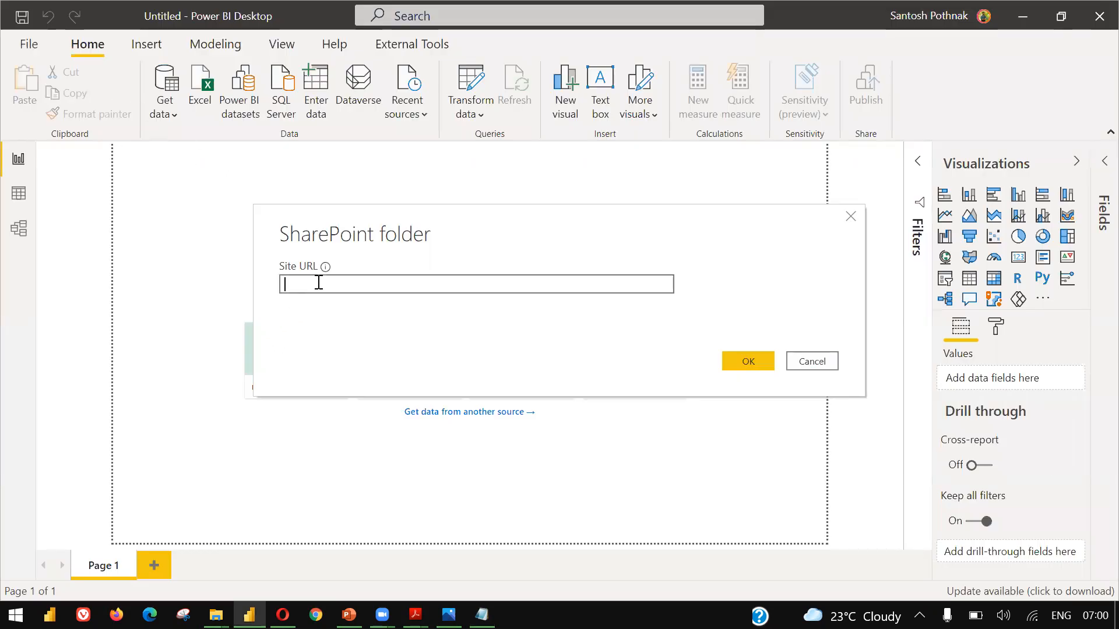
key(ctrl+v)
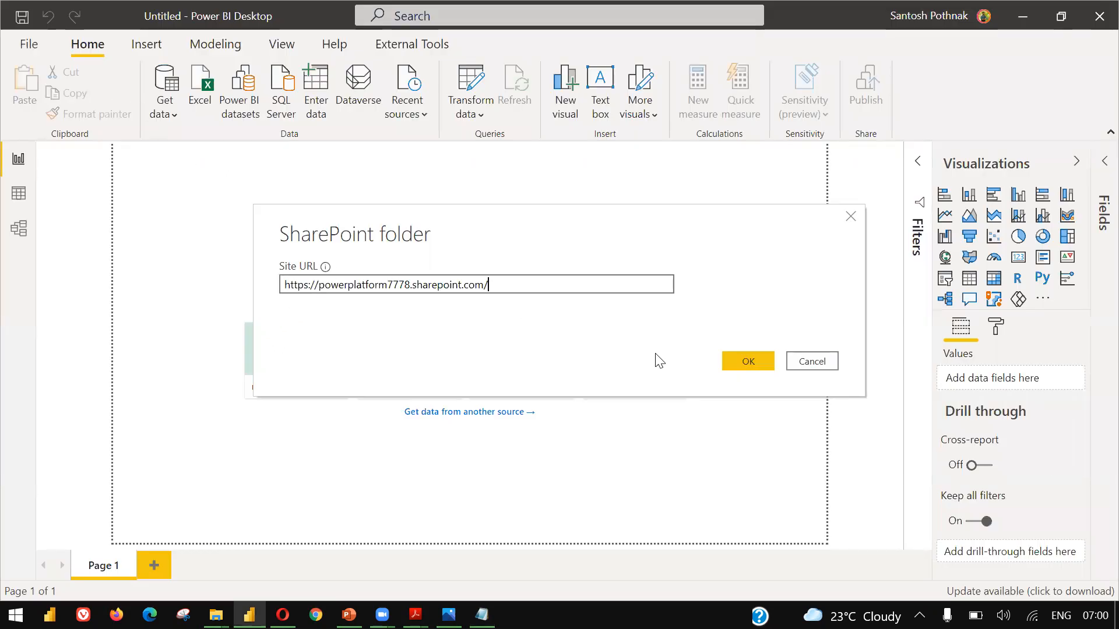
text(333)
key(BackSpace)
key(BackSpace)
key(BackSpace)
Try the full Finance Sample Data folder address from Notepad as the Site URL instead, and clear the field again
drag(509, 283, 197, 286)
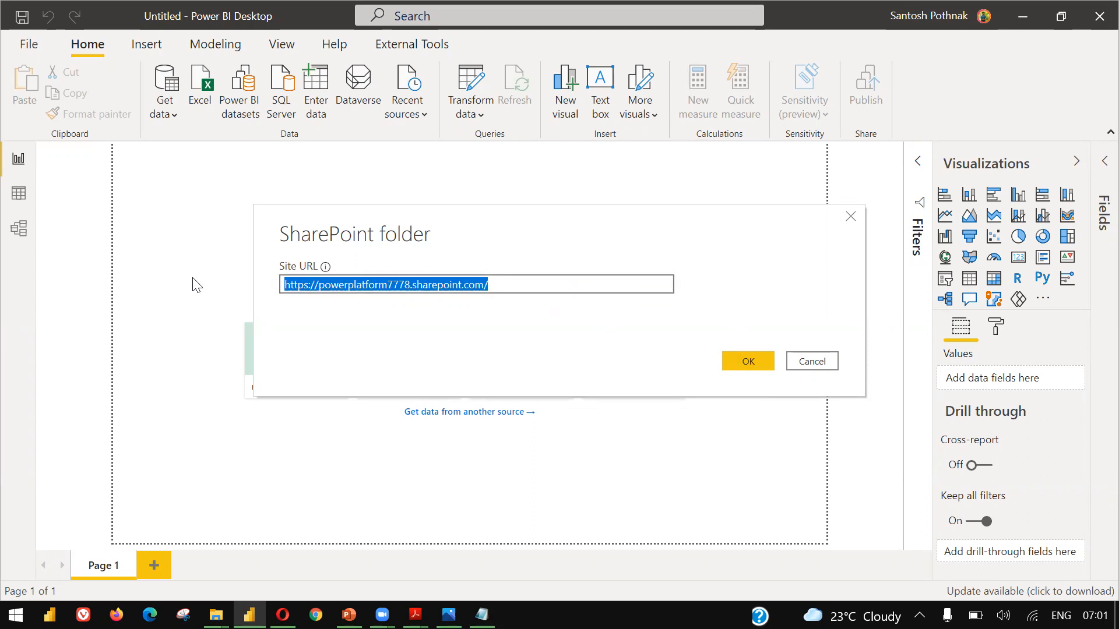
key(BackSpace)
key(alt+Tab)
click(394, 61)
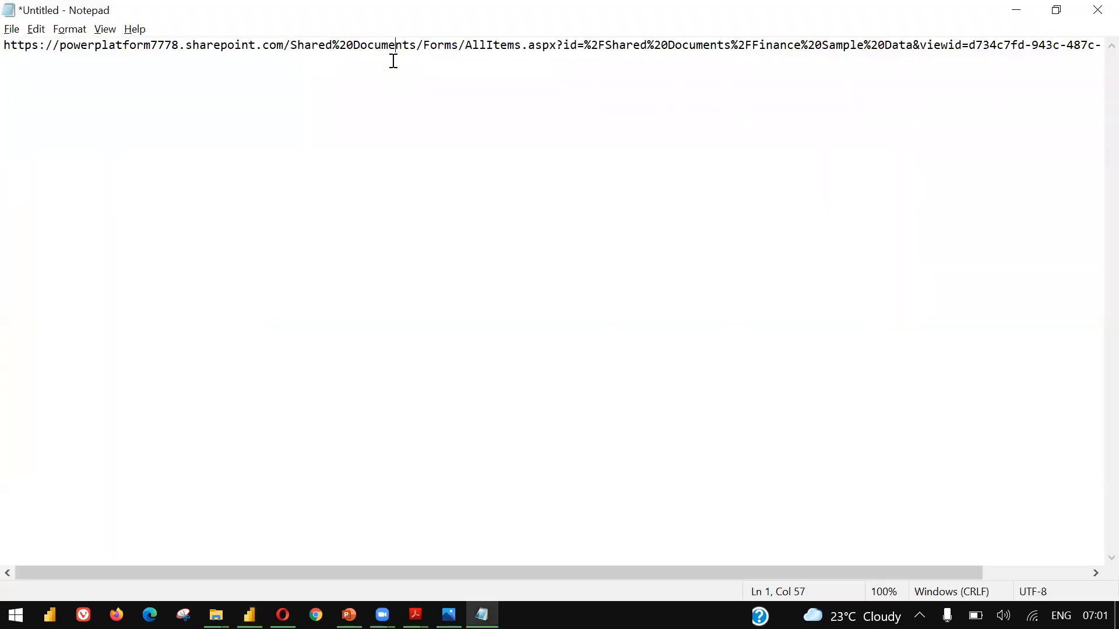
key(ctrl+a)
key(ctrl+c)
key(alt+Tab)
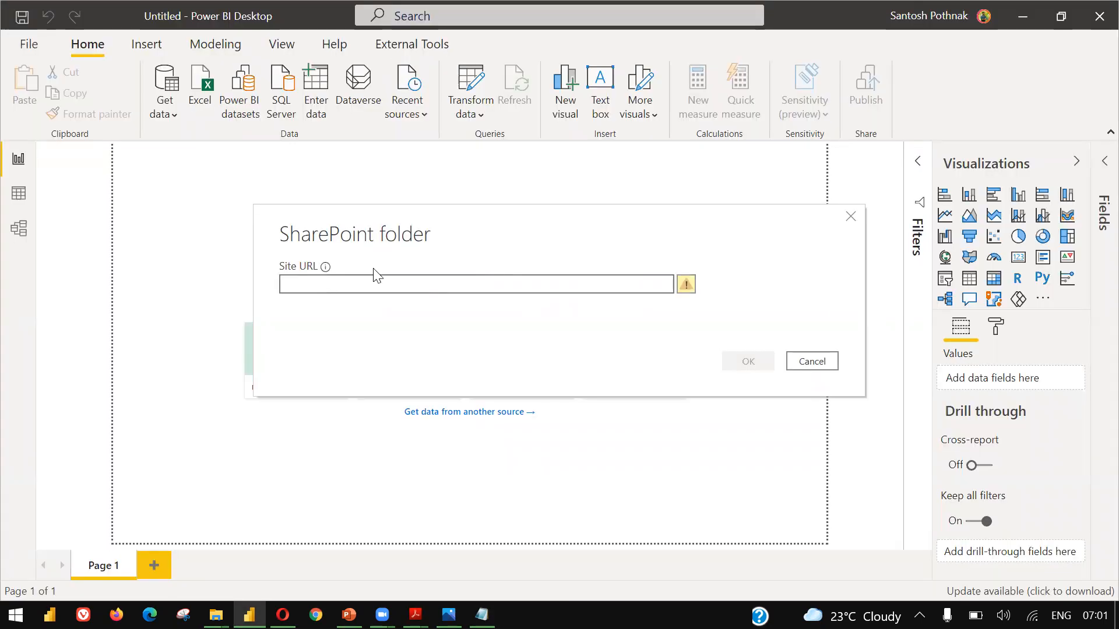
key(ctrl+v)
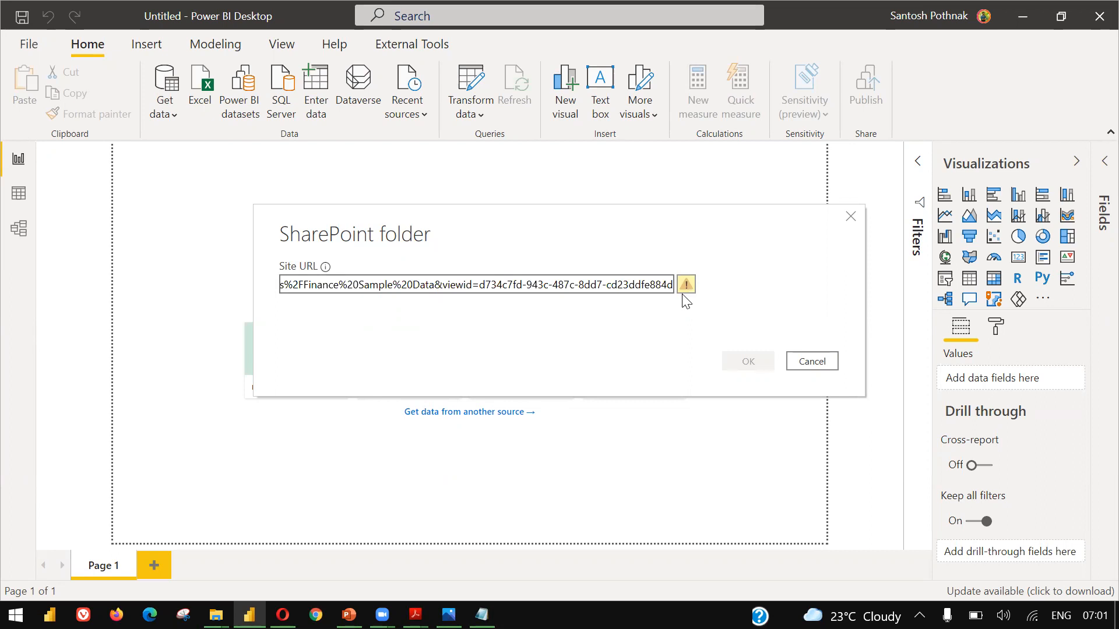
click(655, 289)
key(ctrl+a)
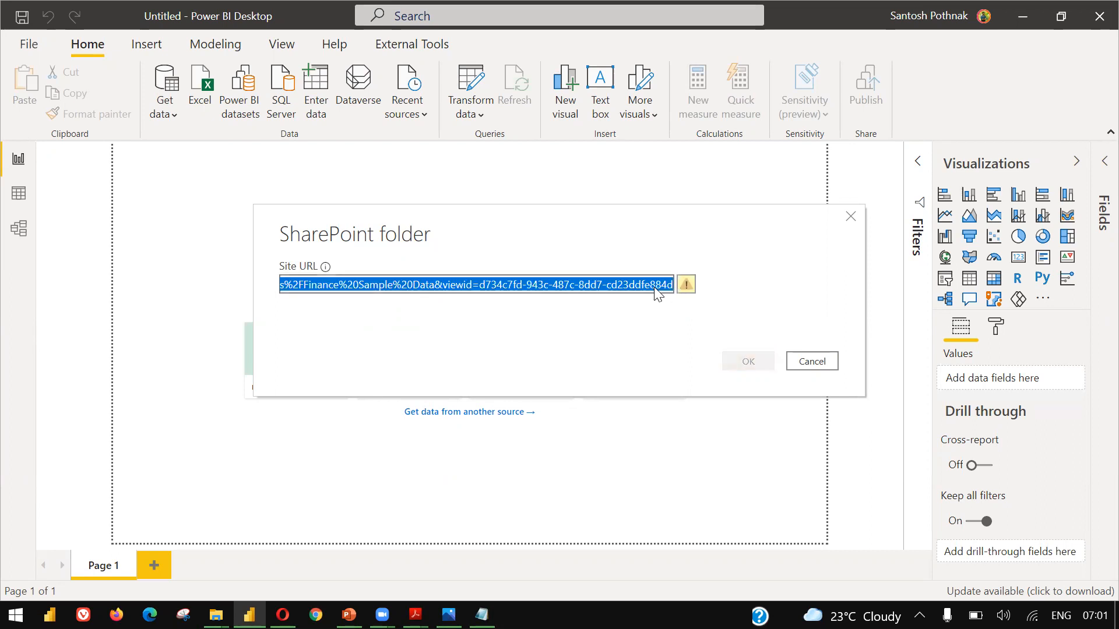
key(BackSpace)
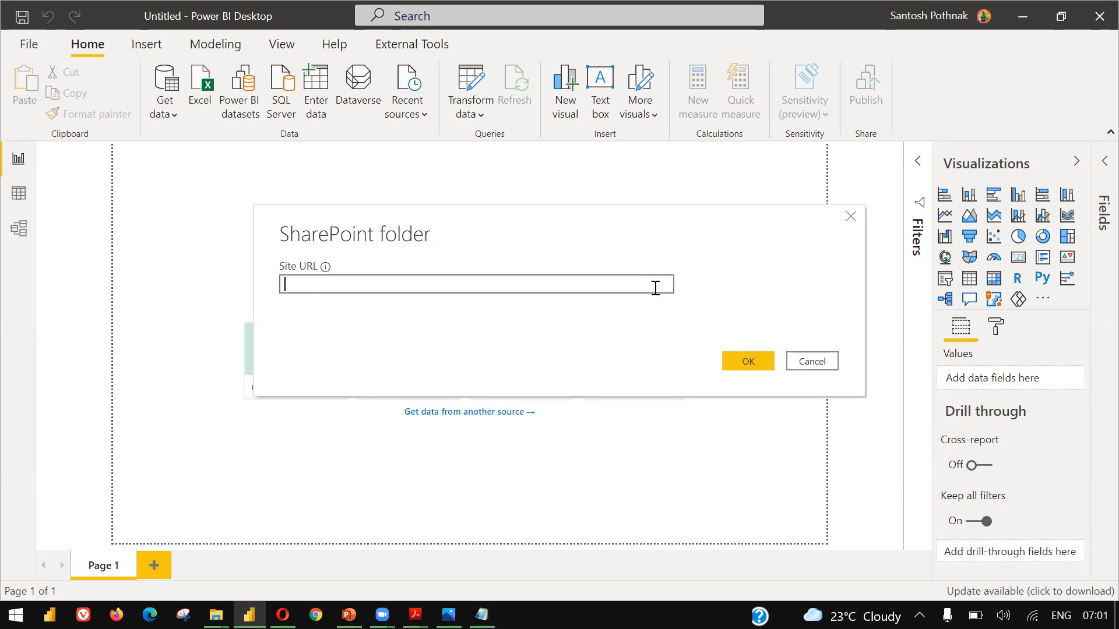
key(alt+Tab)
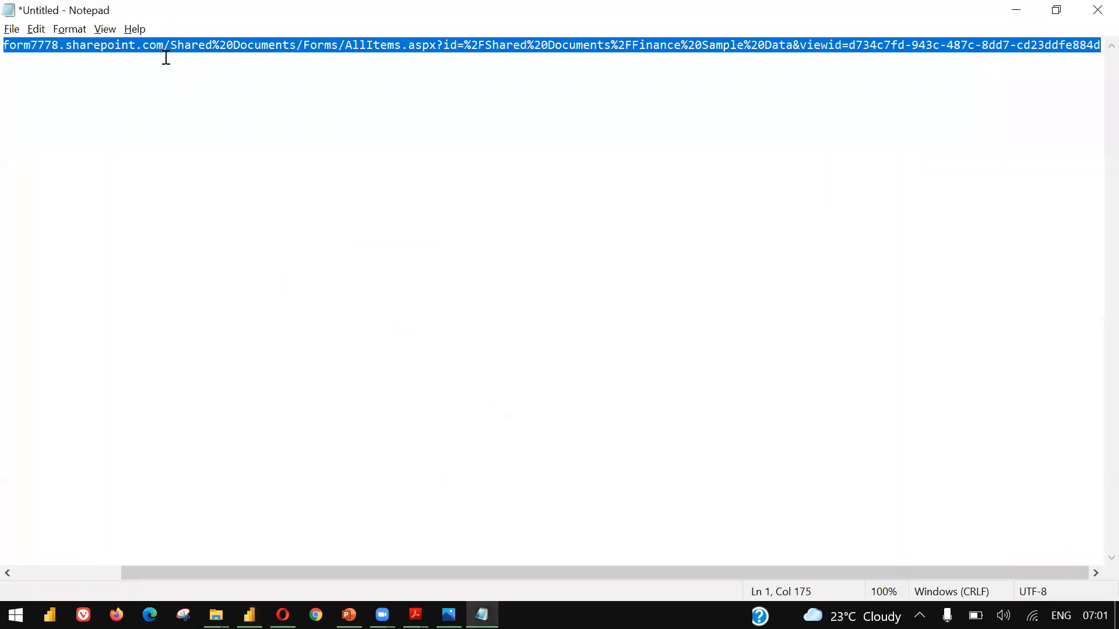
drag(170, 50, 10, 46)
key(ctrl+c)
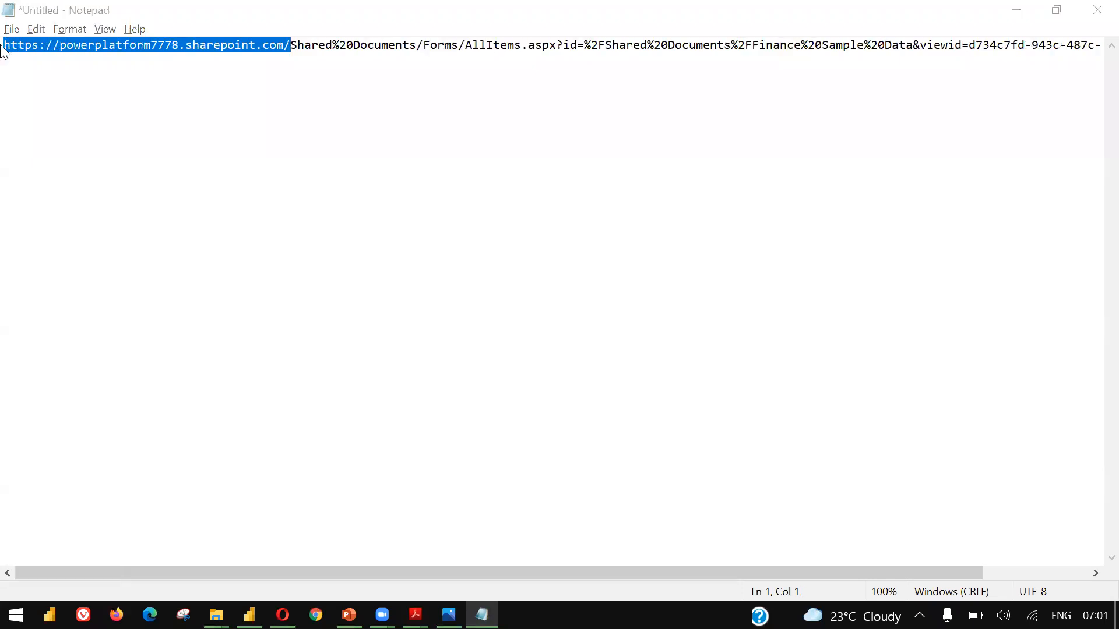
key(alt+Tab)
key(ctrl+v)
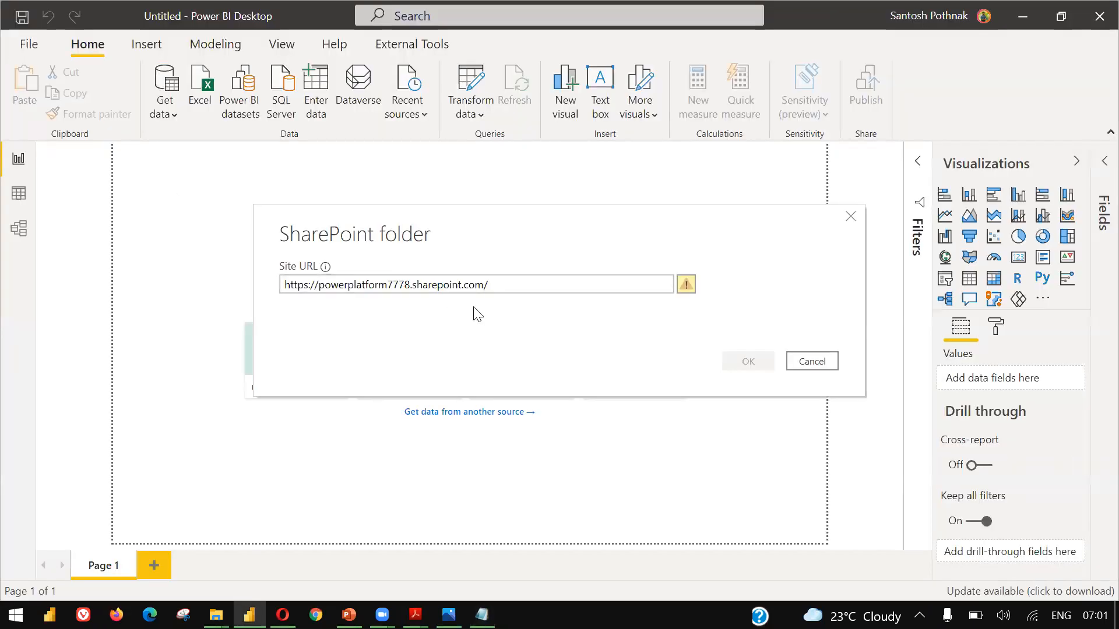
click(601, 276)
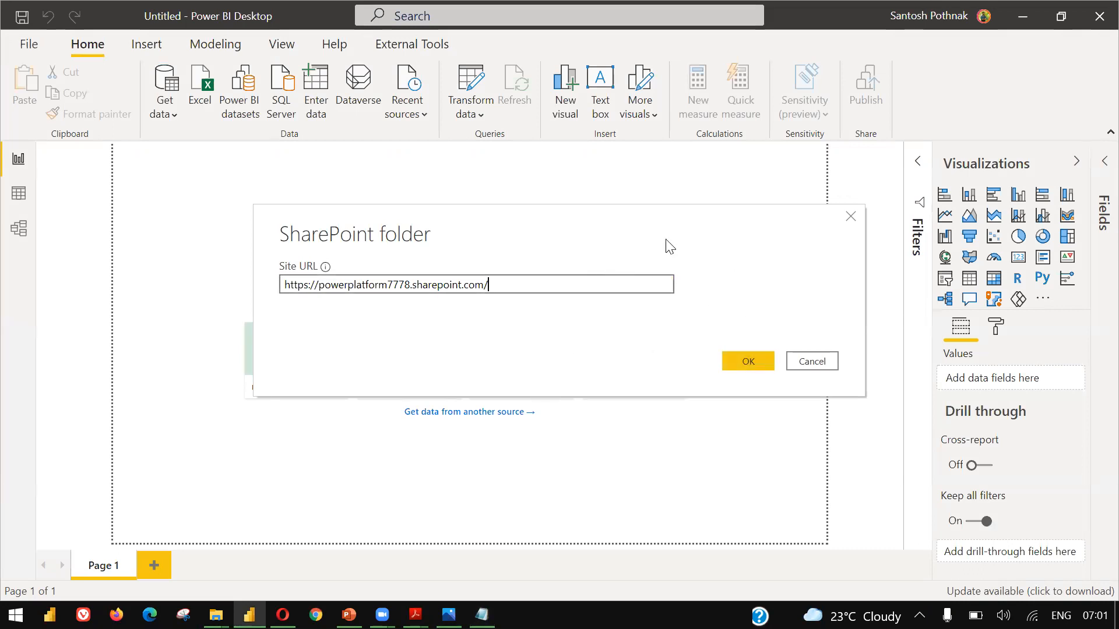
click(731, 362)
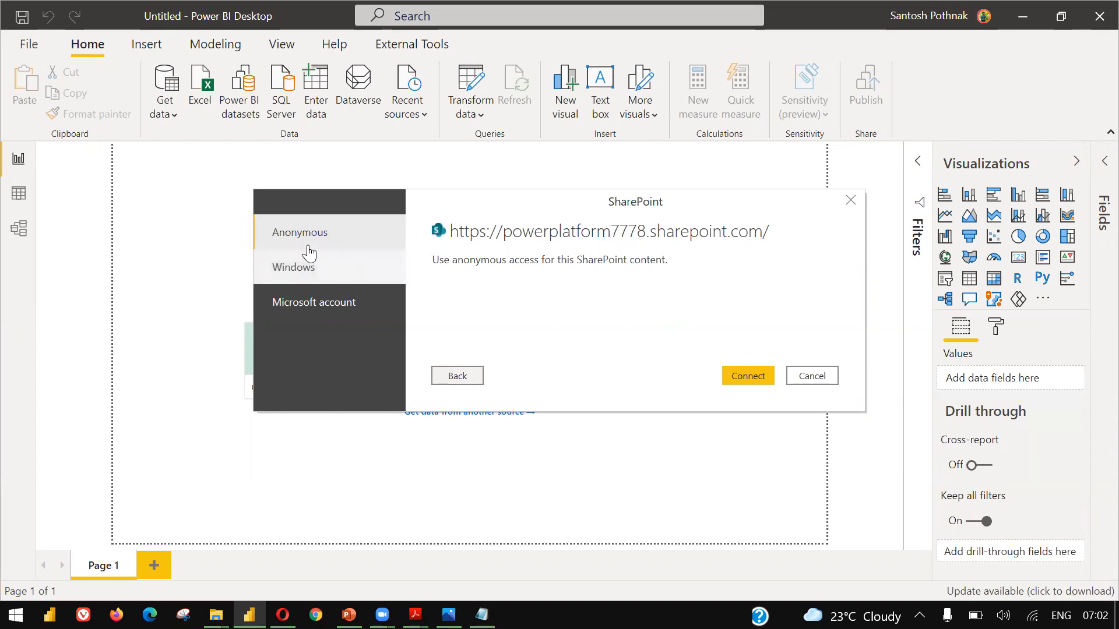
Review the Windows and Anonymous credential options, sign in with the organizational Microsoft account connected to Windows, and connect to the SharePoint site
click(284, 284)
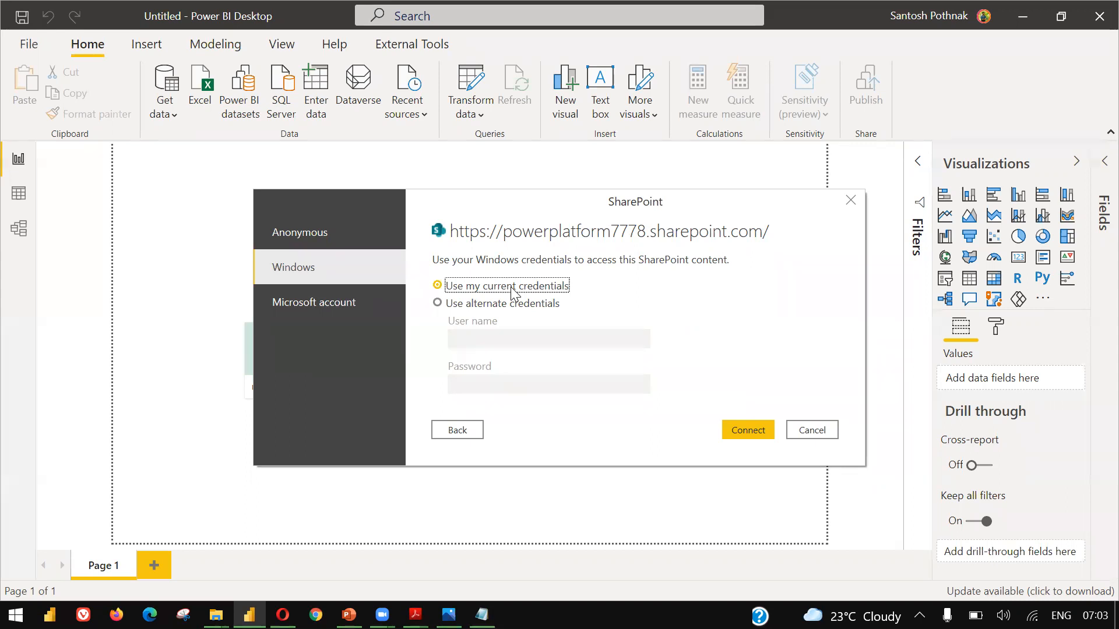
click(300, 233)
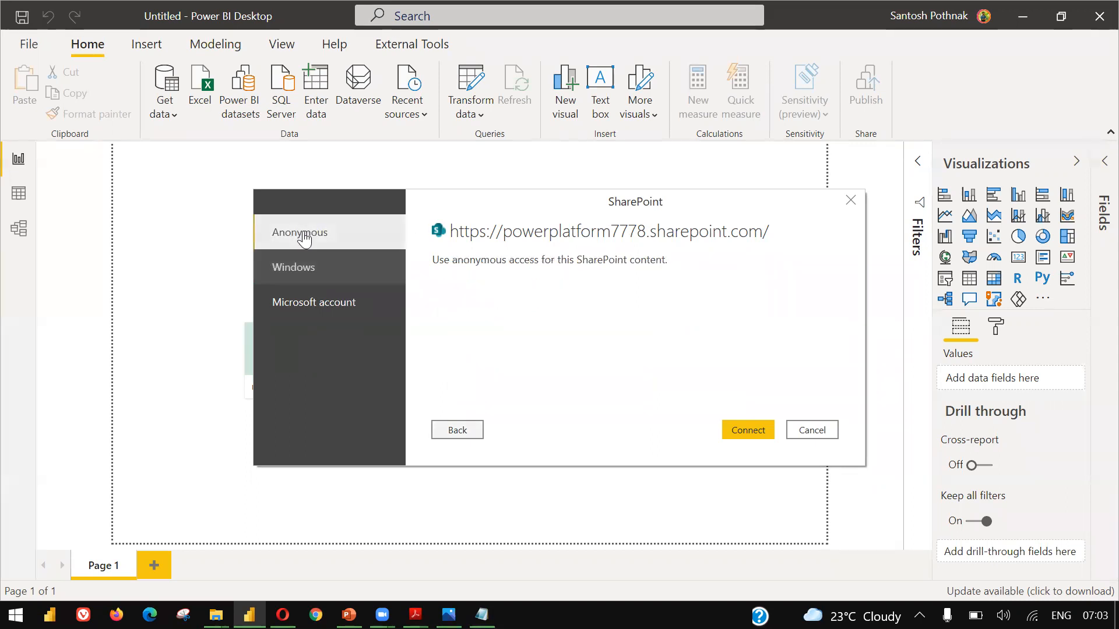
click(300, 267)
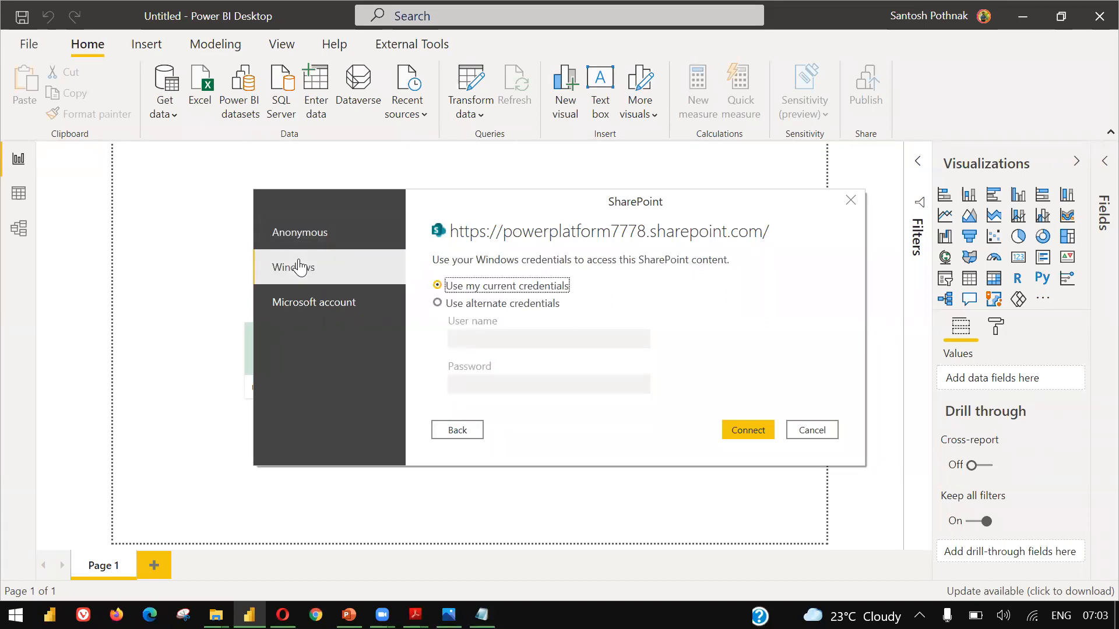
click(323, 304)
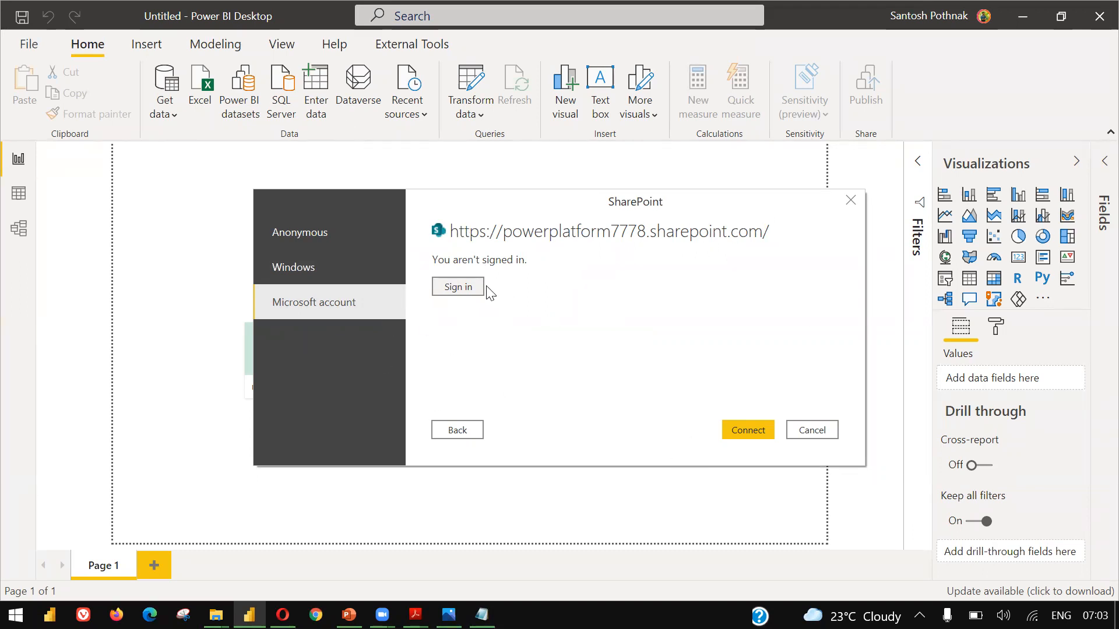
click(468, 291)
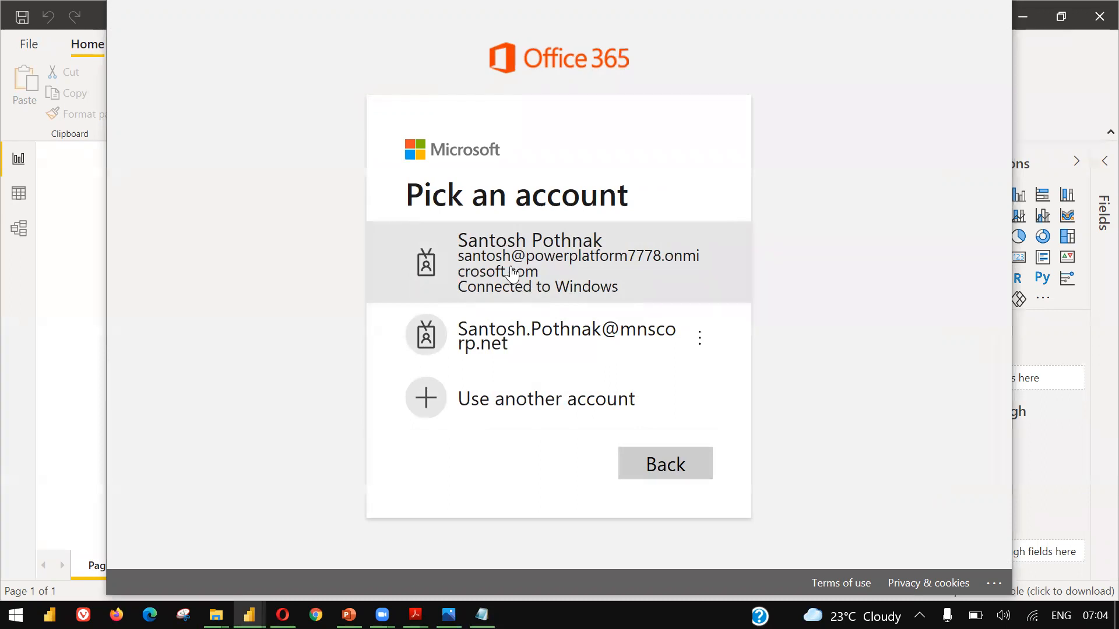
click(544, 268)
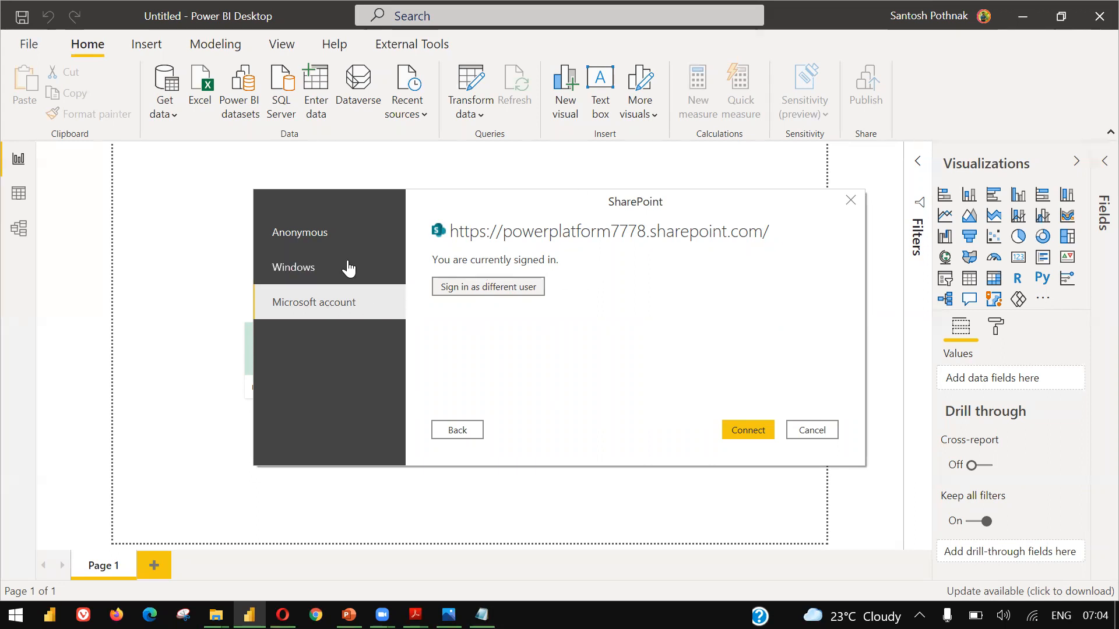
click(726, 429)
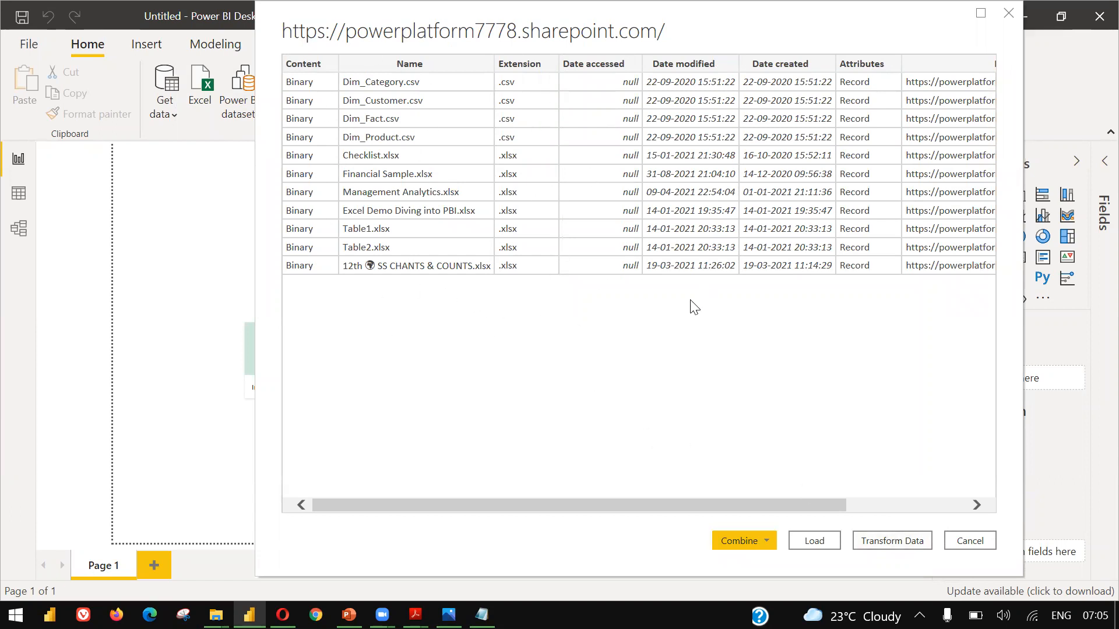
Check the Combine options, choose Transform Data for the SharePoint file list, and open the Dim_Category.csv binary in Power Query Editor
click(775, 532)
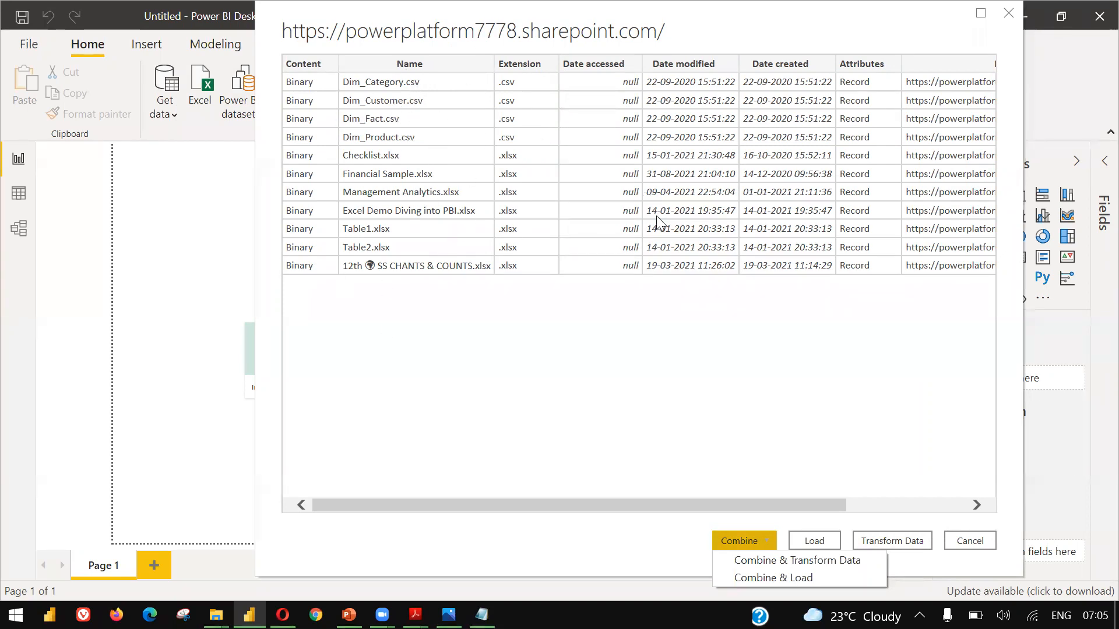
click(821, 375)
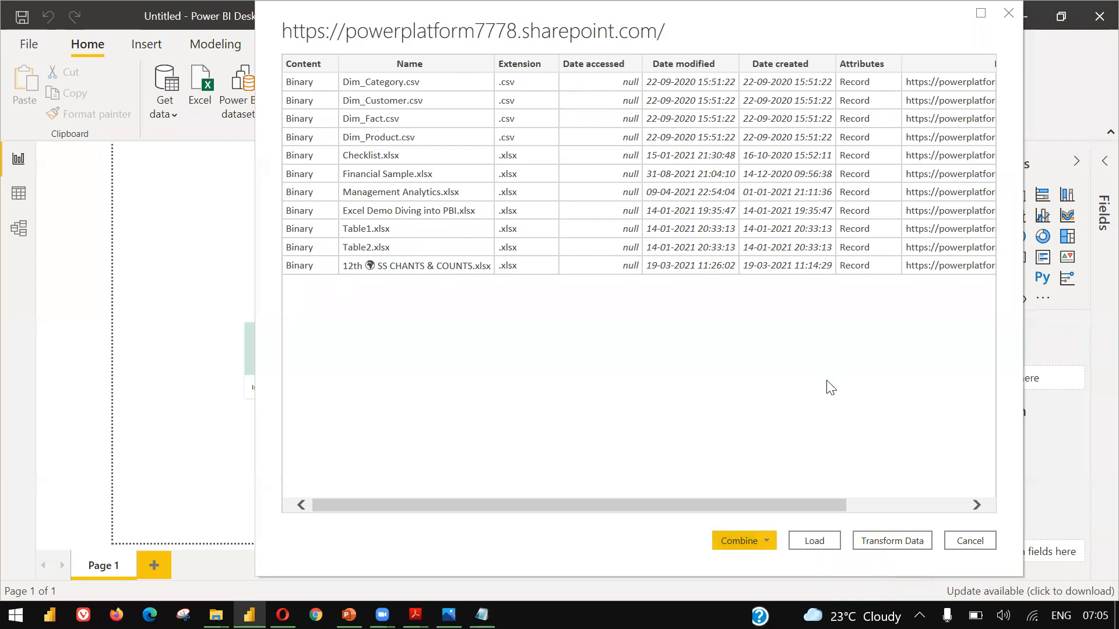
click(892, 541)
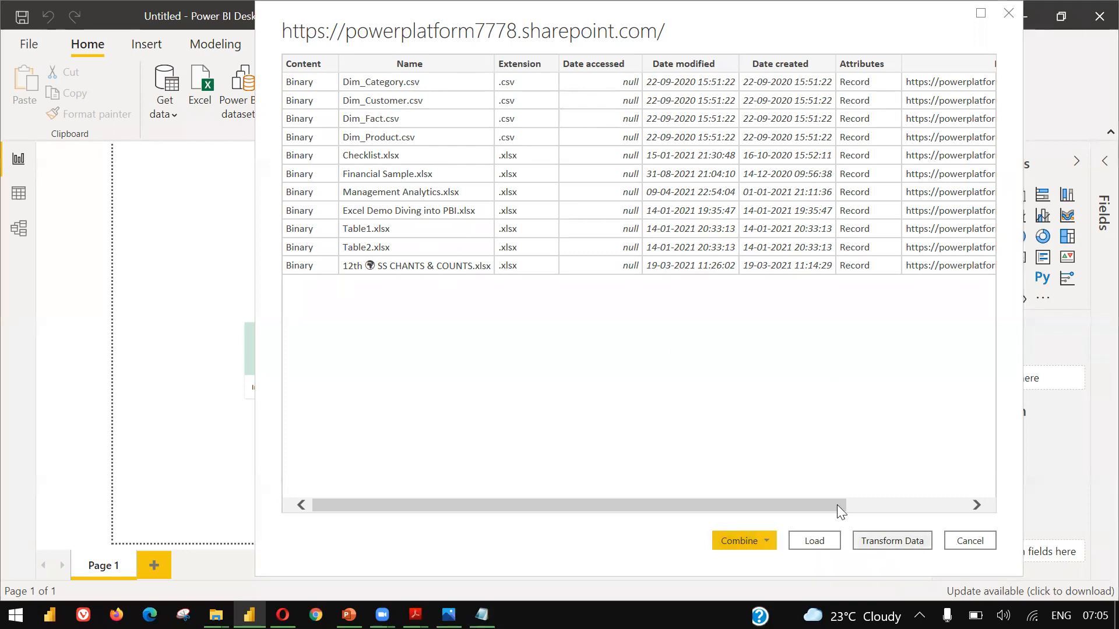
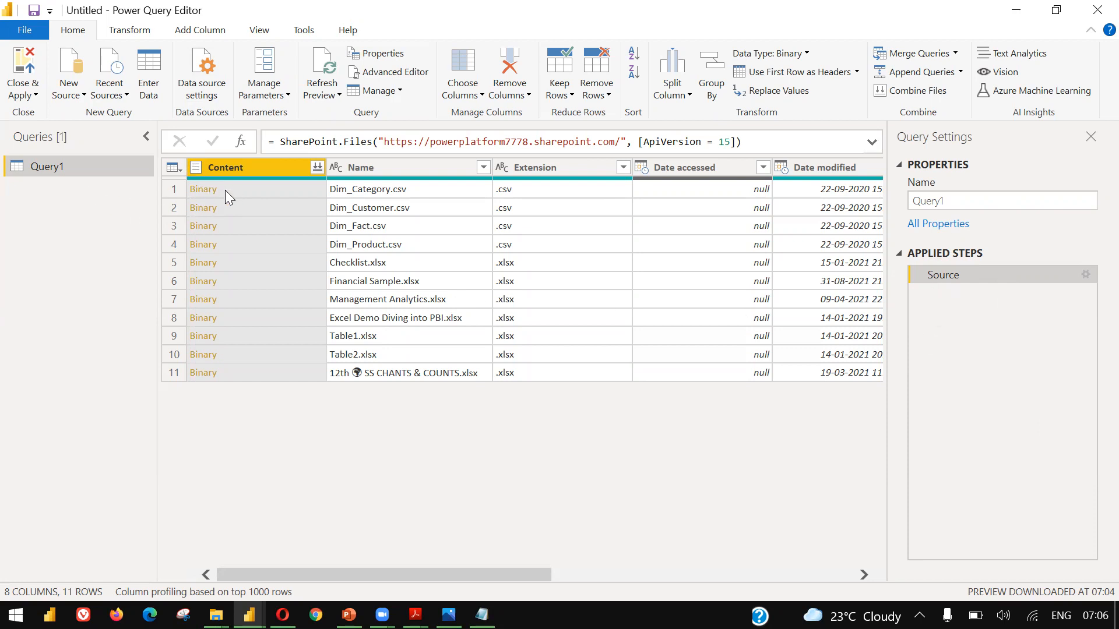
click(209, 190)
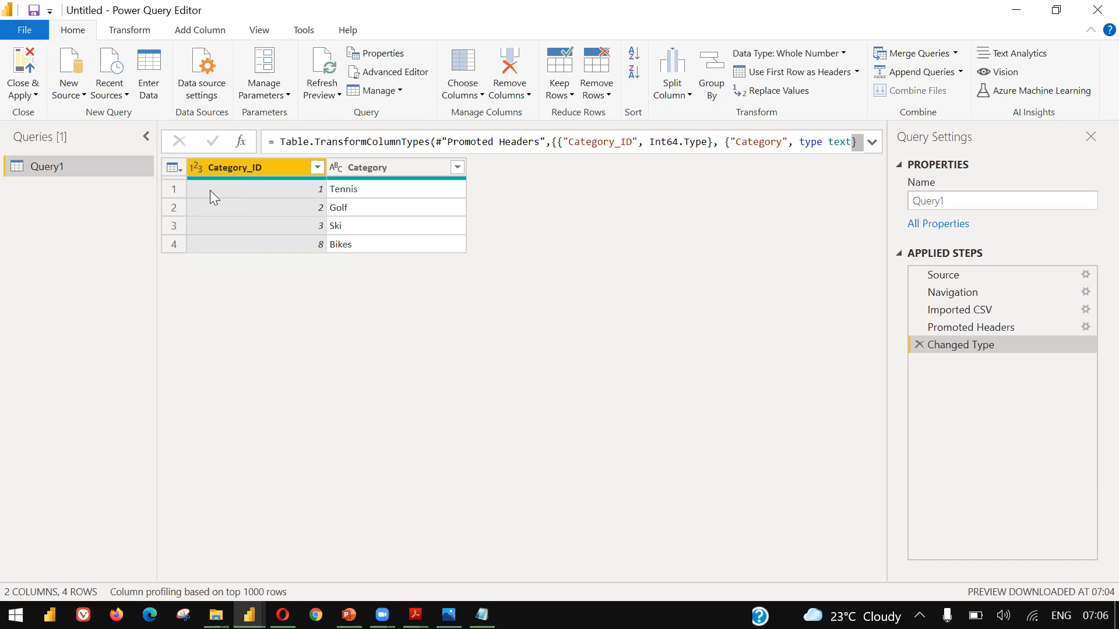
Review the query's Promoted Headers, Imported CSV and Changed Type applied steps to compare their effect on the data
click(972, 326)
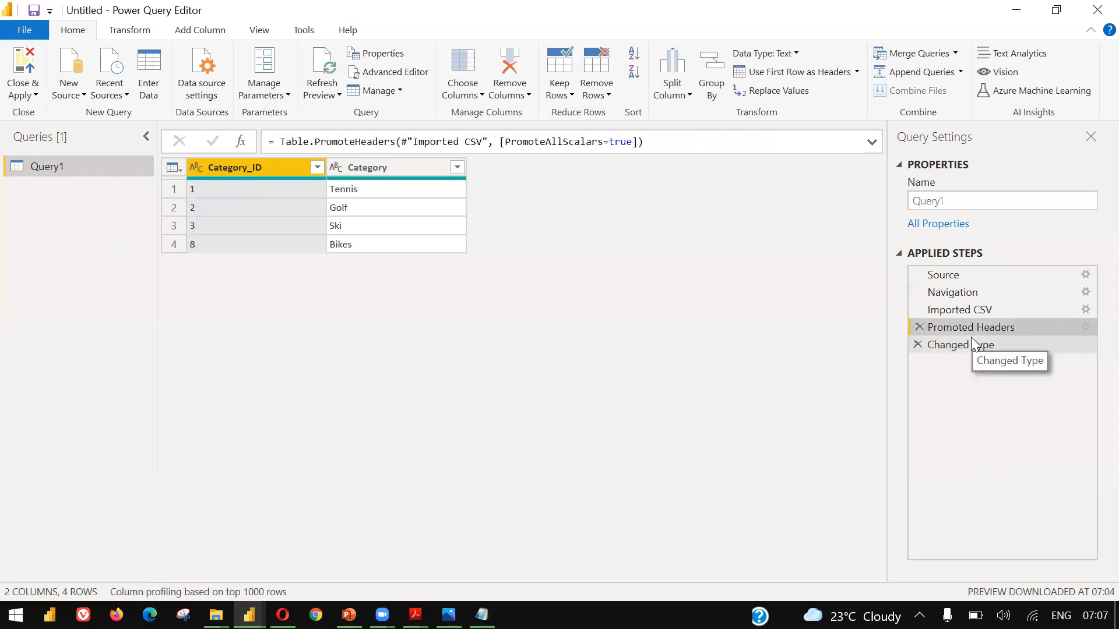
click(974, 311)
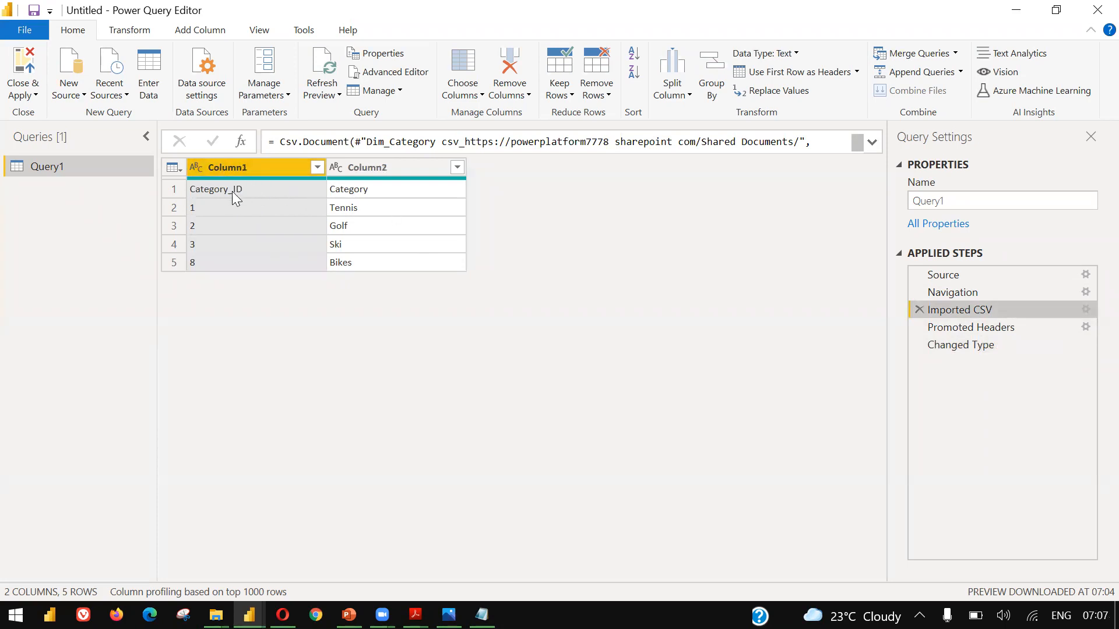
click(942, 327)
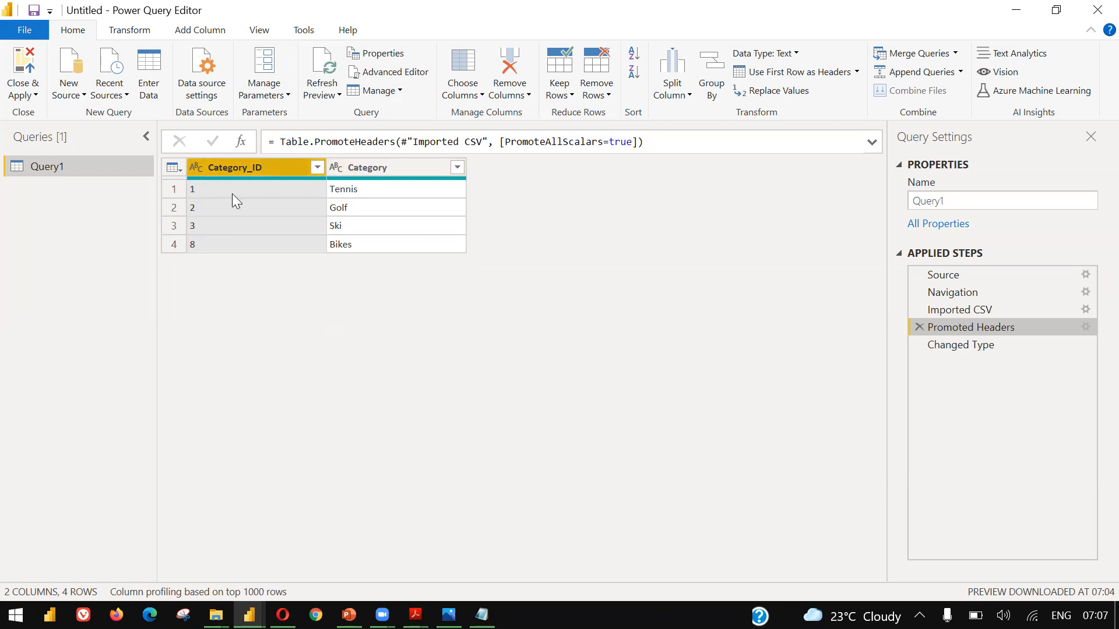
click(952, 349)
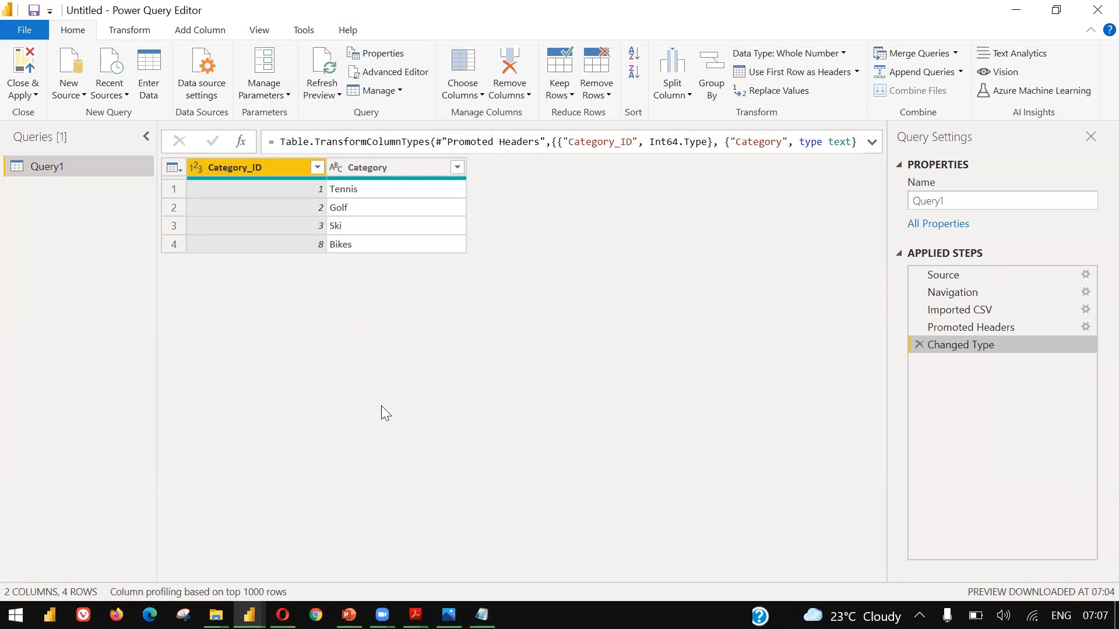
Close Power Query Editor with the query applied to the report, and expand Query1 to show its fields
click(20, 99)
click(26, 111)
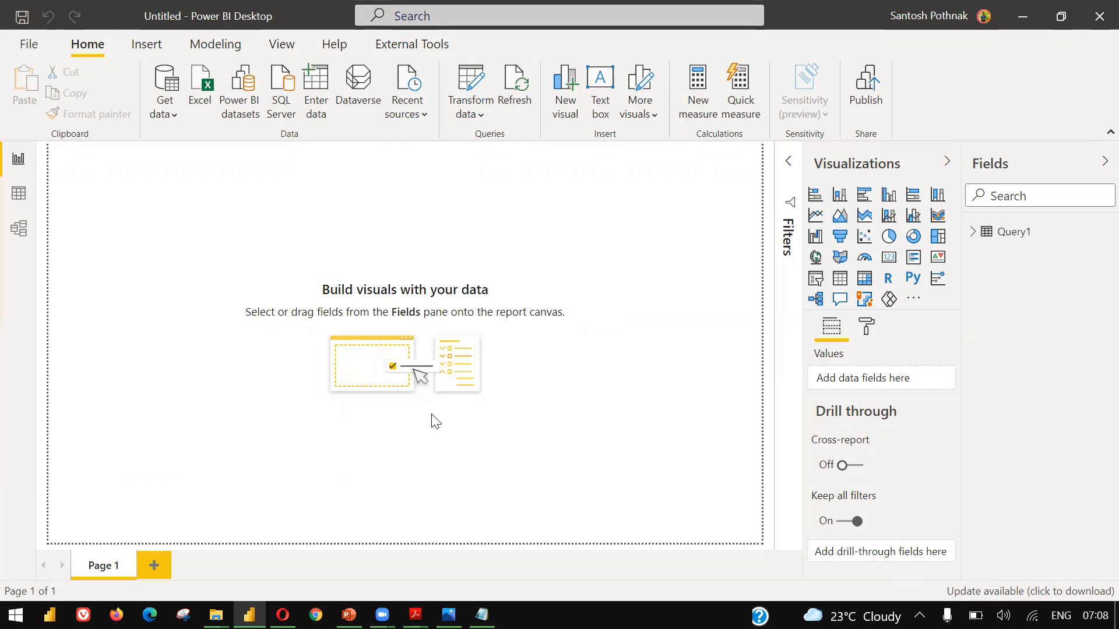
click(1011, 233)
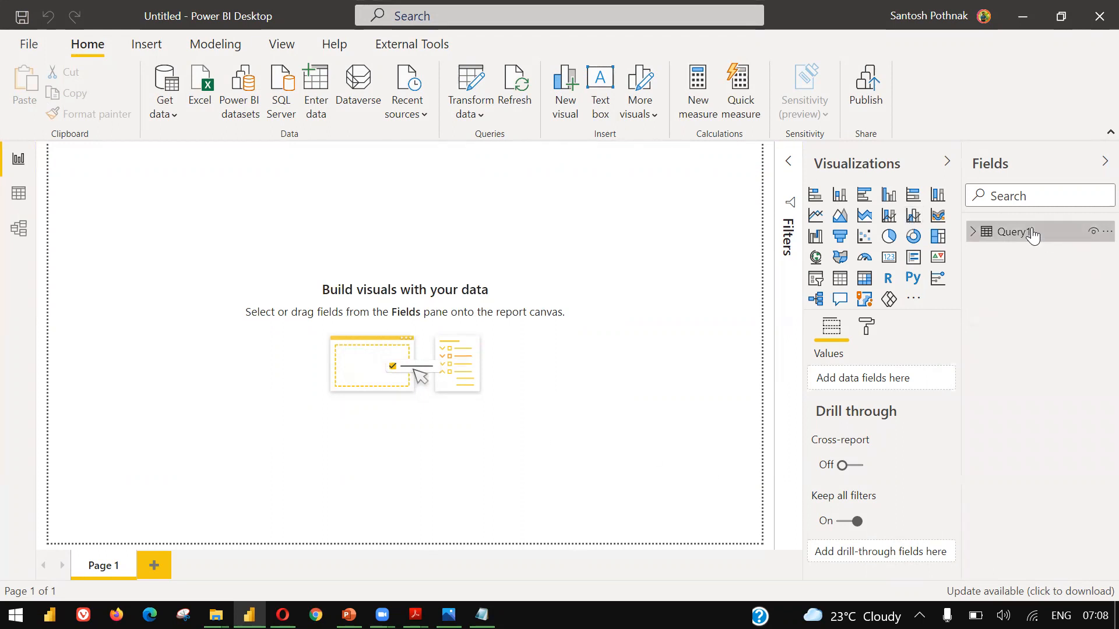
click(971, 233)
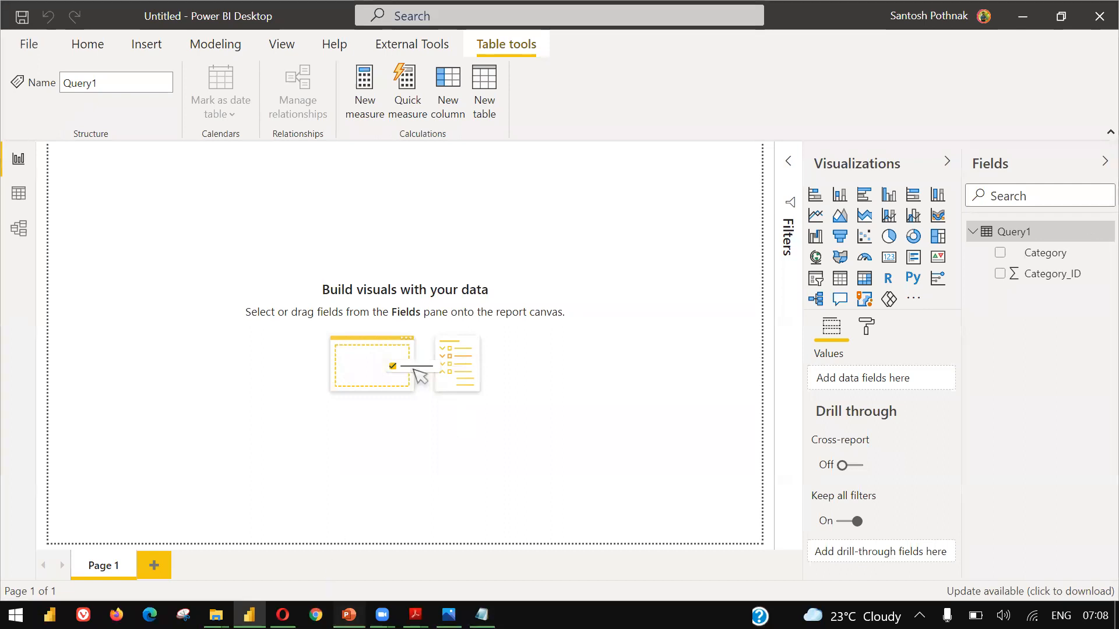
Switch to PowerPoint to view the "Connect to Onedrive using Excel file" item on the demo slide, and return to Power BI Desktop
click(349, 614)
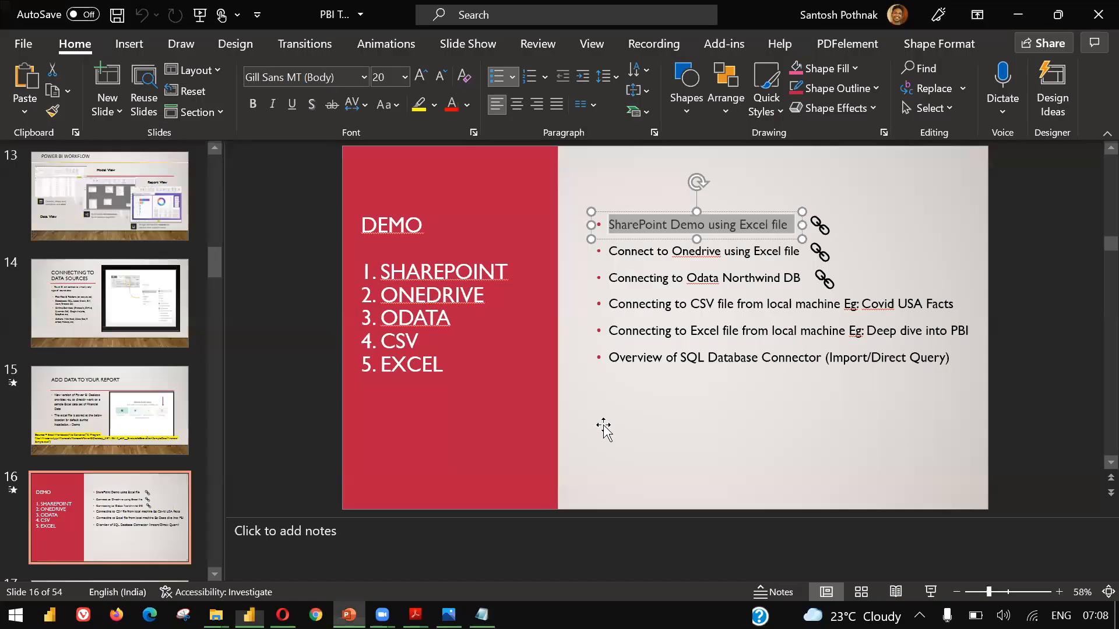
click(719, 251)
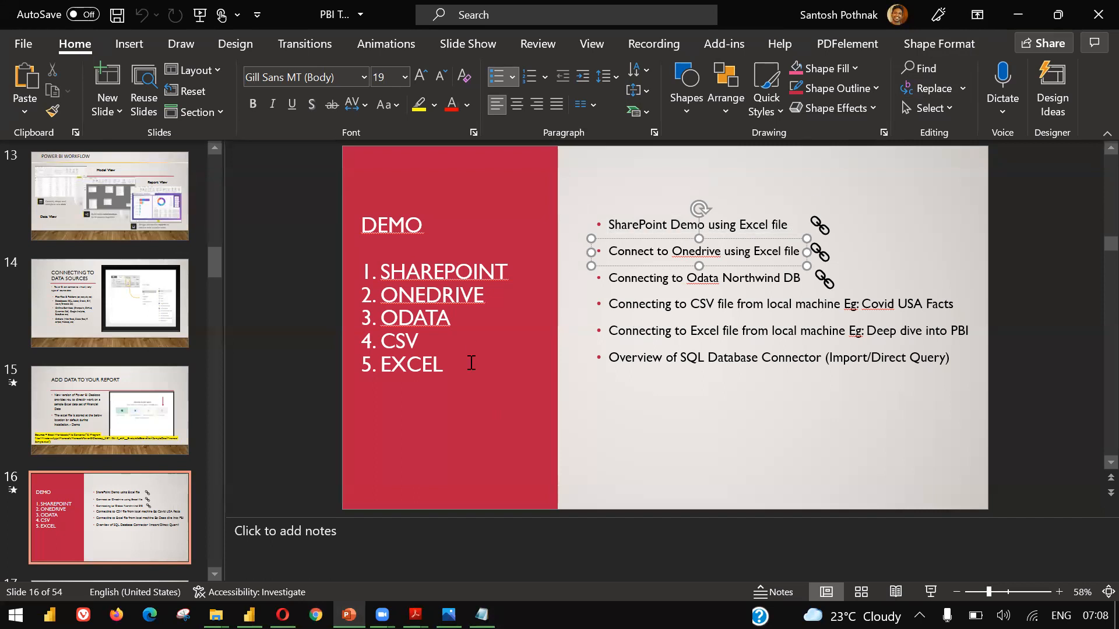
key(alt+Tab)
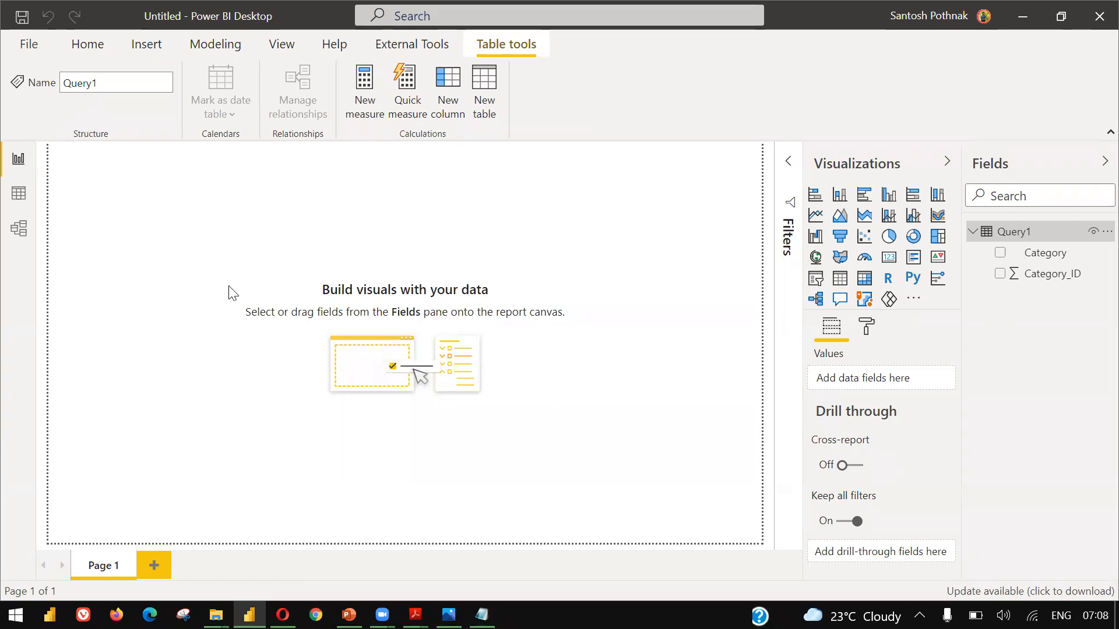
Switch to Opera, open OneDrive in a new tab, and open the Demo Onedrive Data folder
click(282, 615)
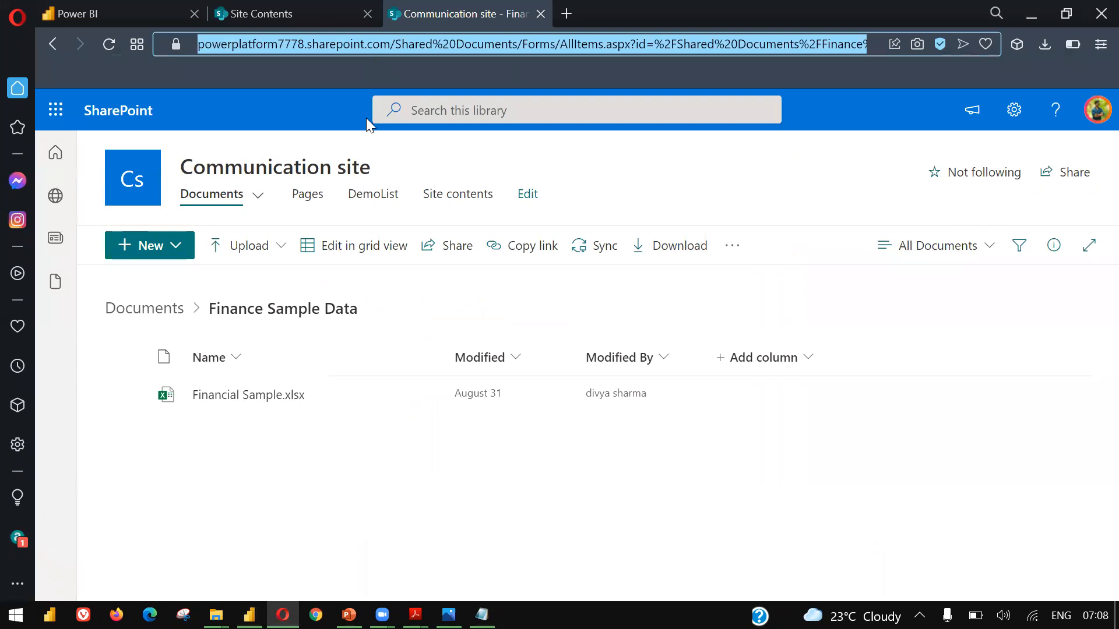
key(ctrl+t)
text(onedrive)
key(Return)
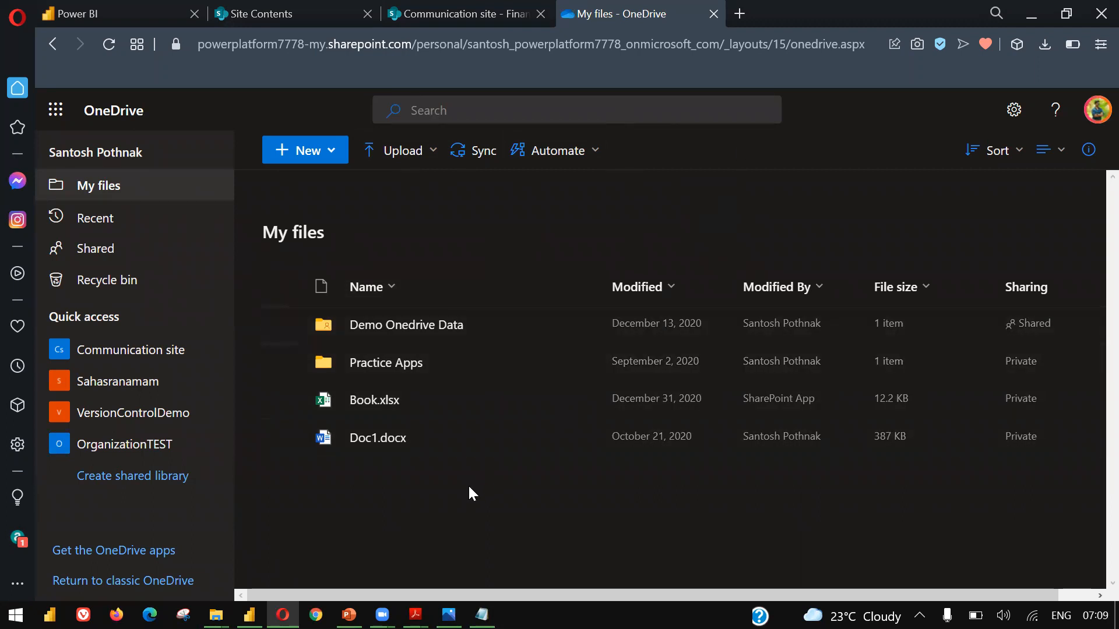
click(367, 329)
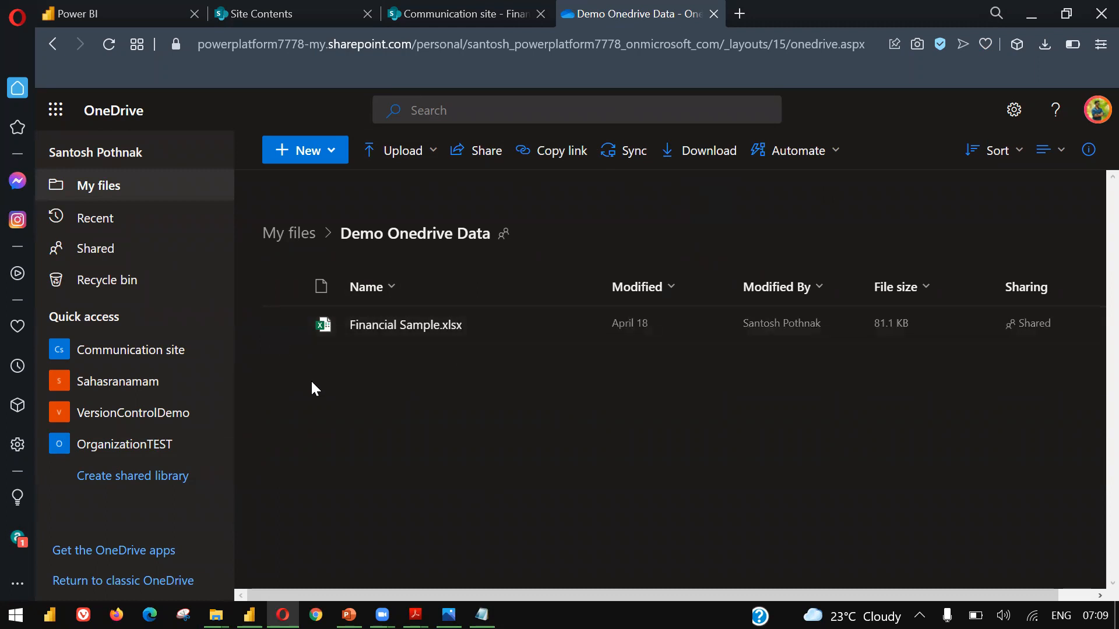
Return to Power BI Desktop and search the full list of Get Data connectors for "one"
key(alt+Tab)
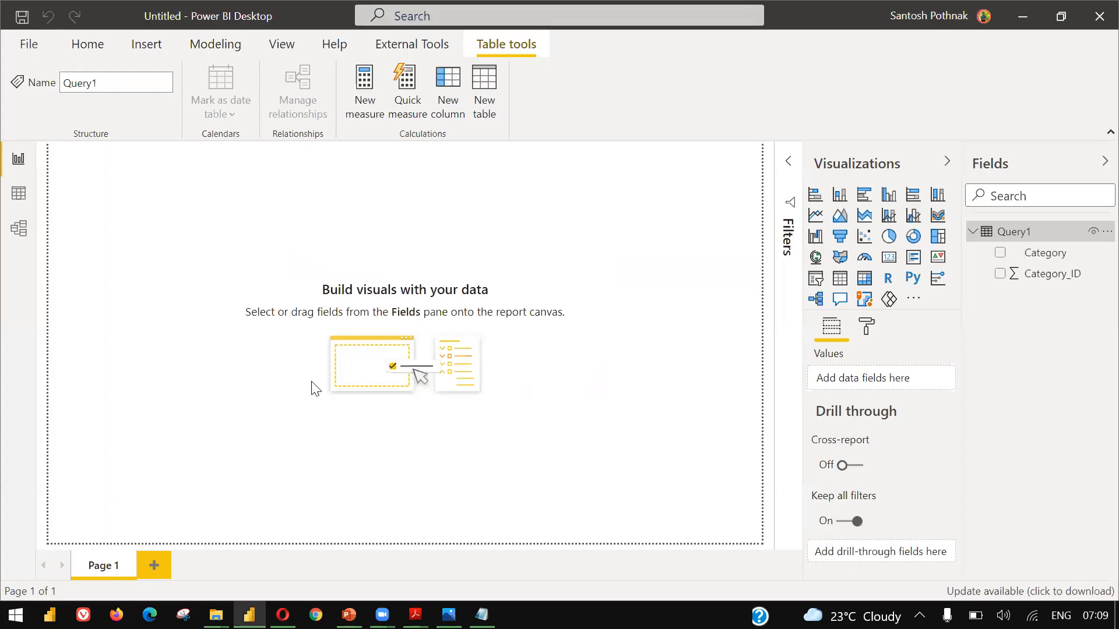
click(74, 49)
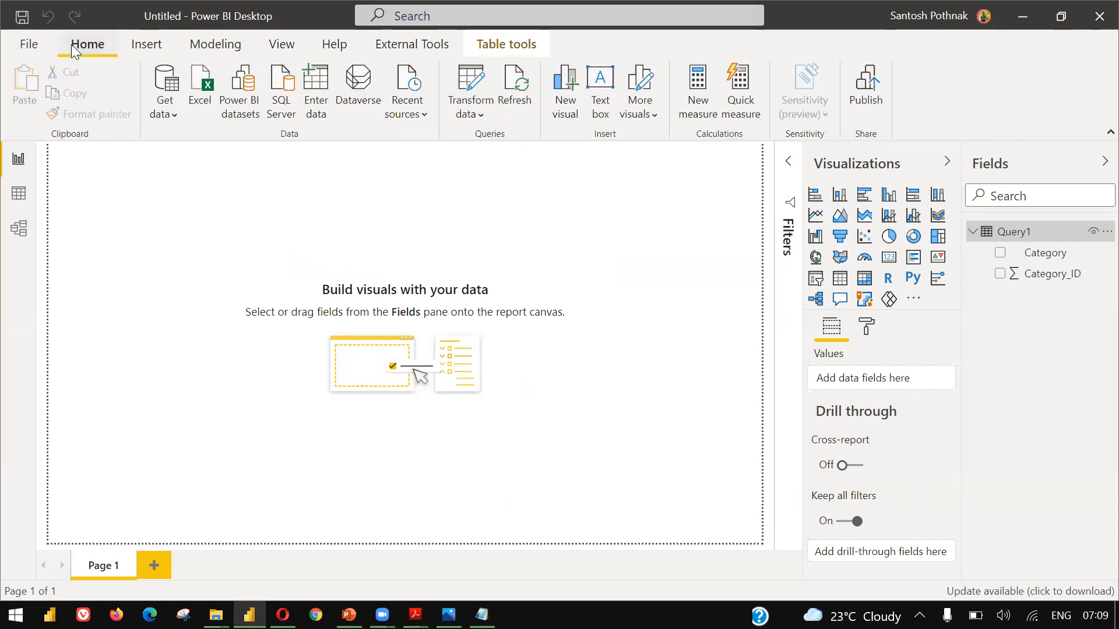
click(158, 123)
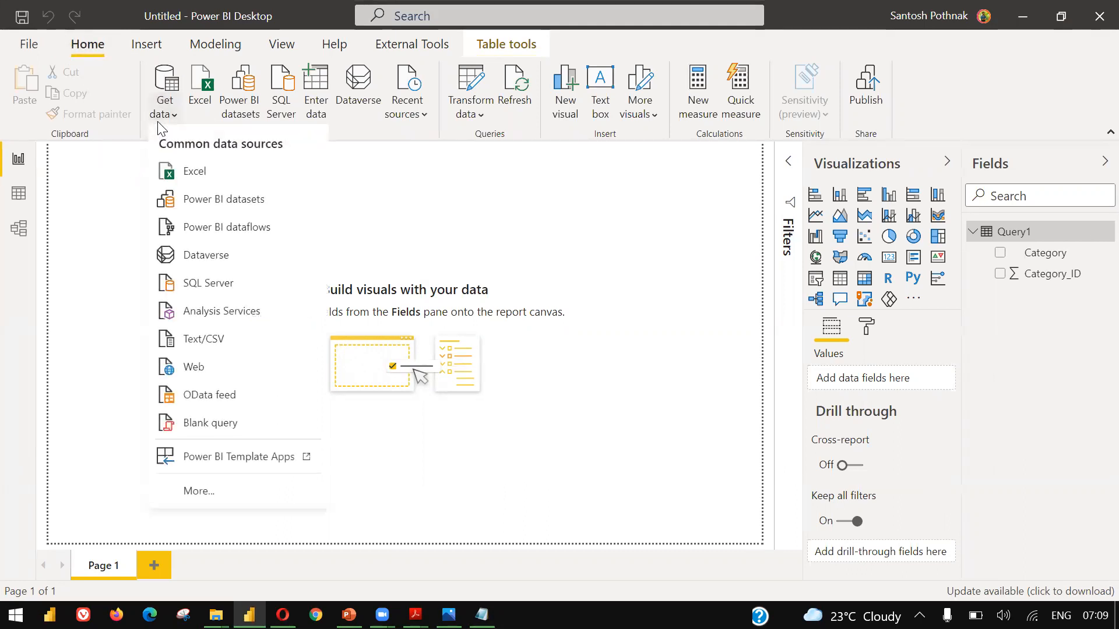
click(223, 493)
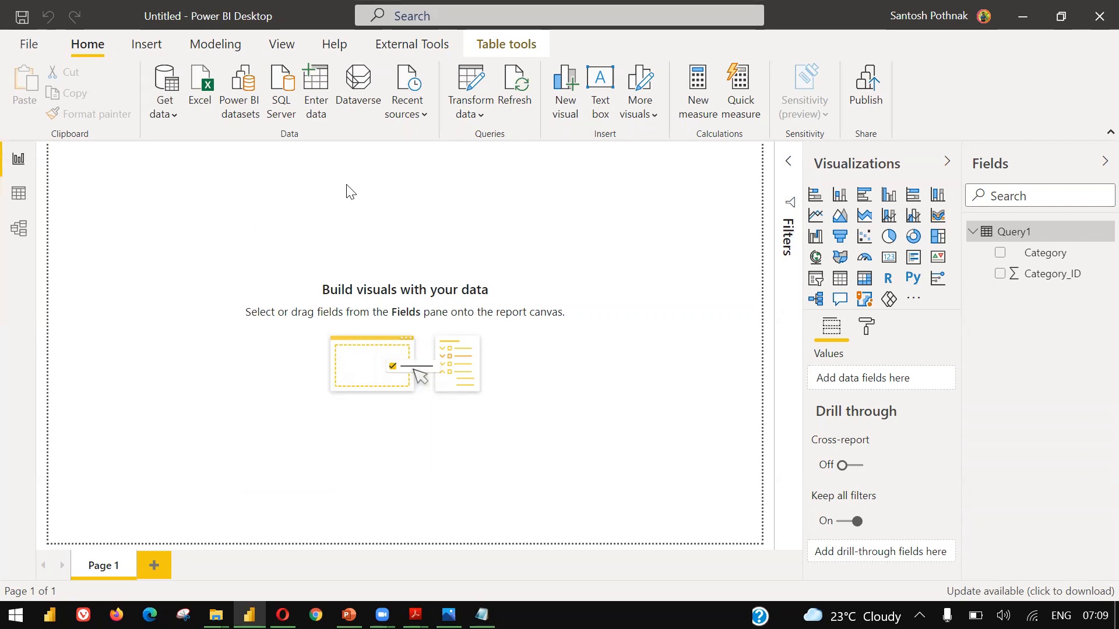
click(391, 82)
text(one)
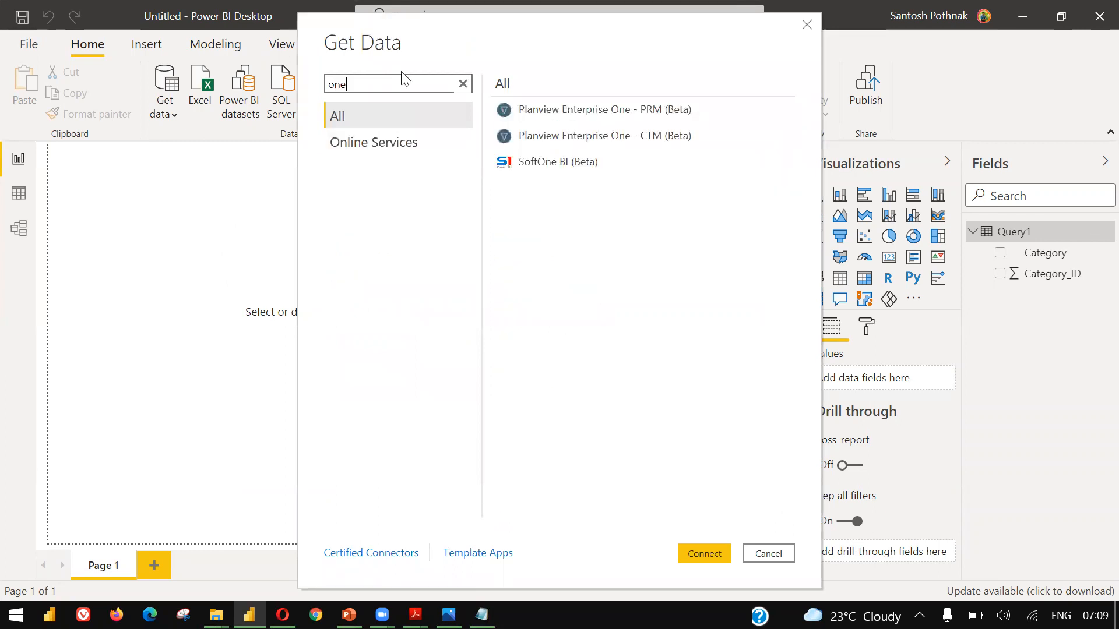
Replace the Get Data connector search with "web" and connect using the Web connector
key(BackSpace)
key(BackSpace)
key(BackSpace)
key(alt+Tab)
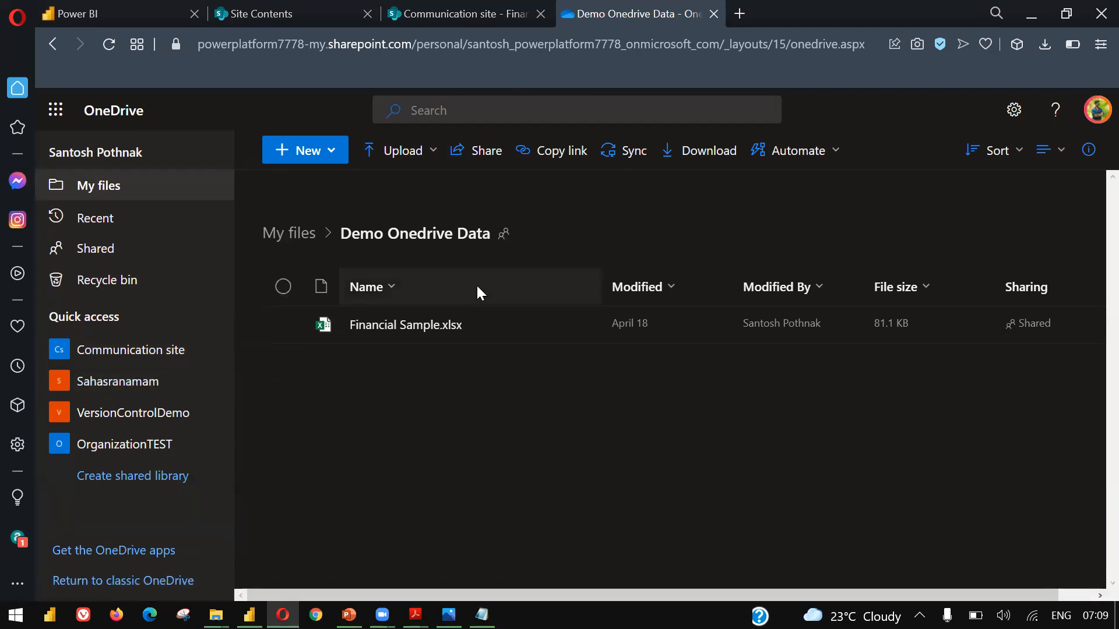
key(alt+Tab)
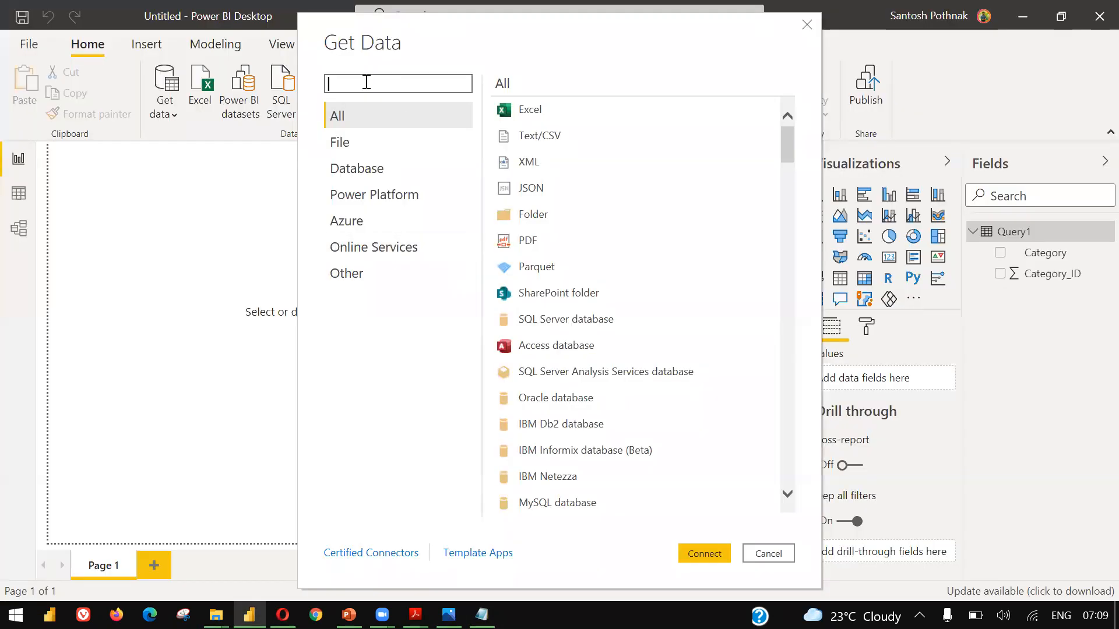
text(web)
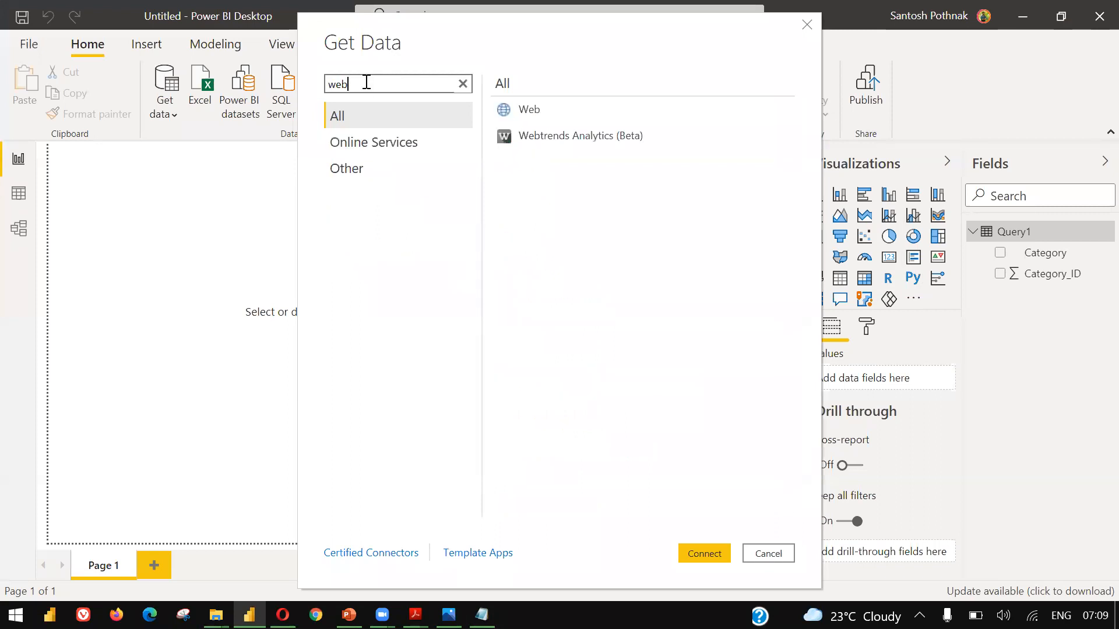
click(545, 109)
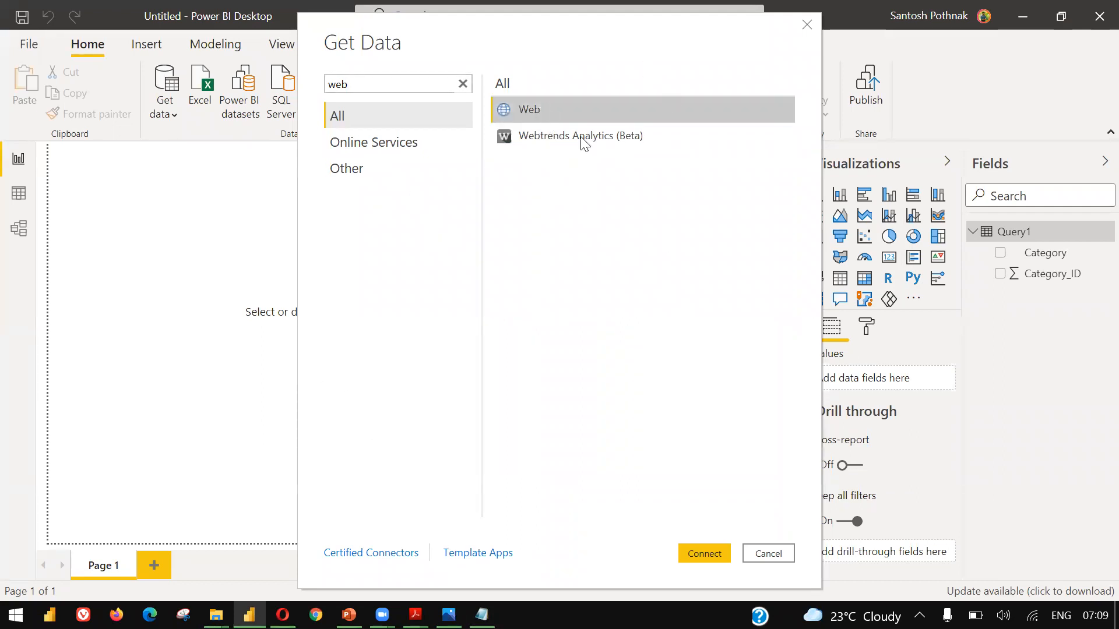
click(701, 560)
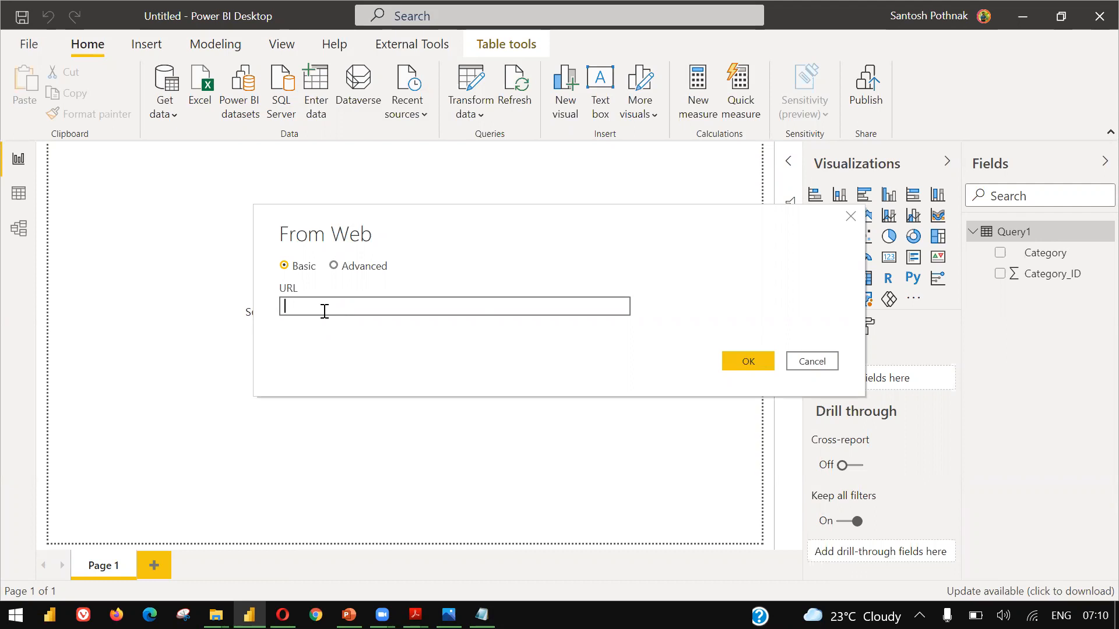
Switch to OneDrive in Opera and open Financial Sample.xlsx in the Excel desktop app
key(alt+Tab)
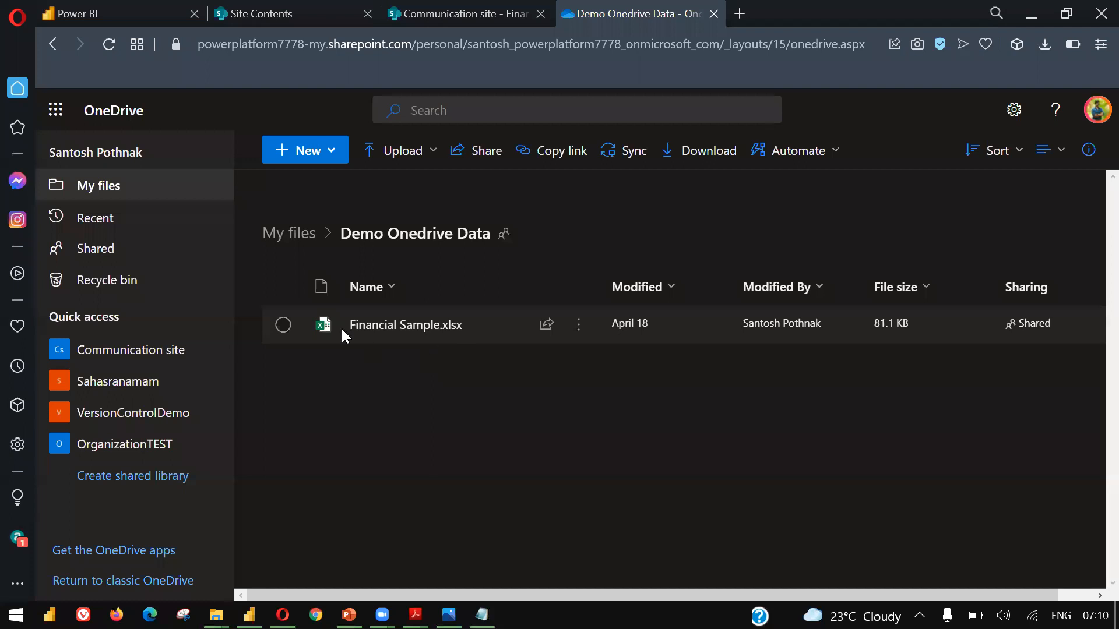
click(283, 324)
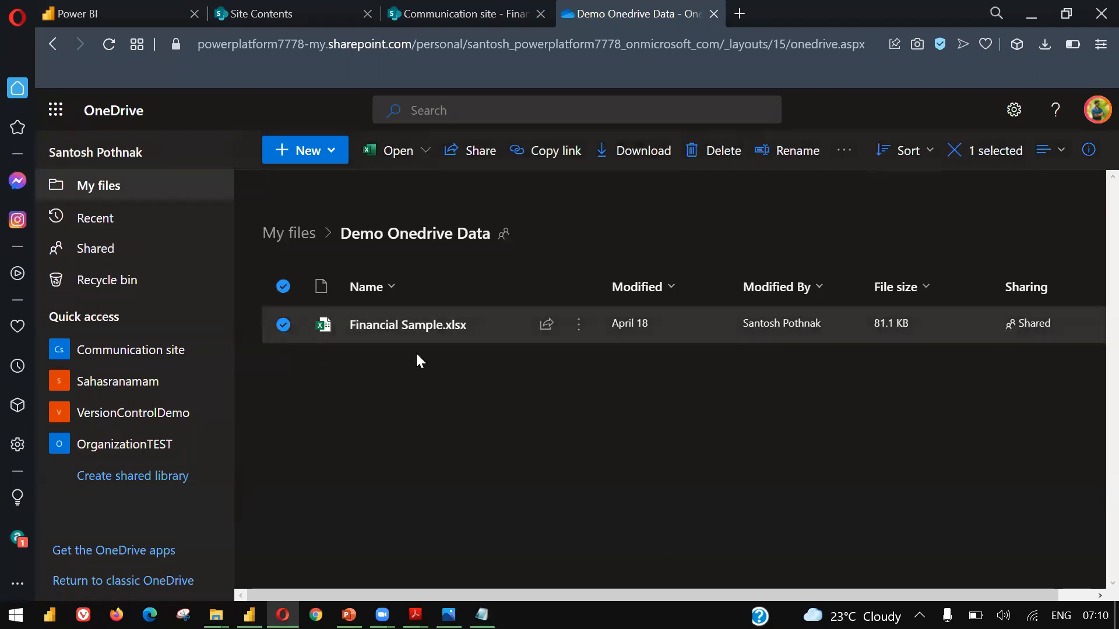
click(581, 333)
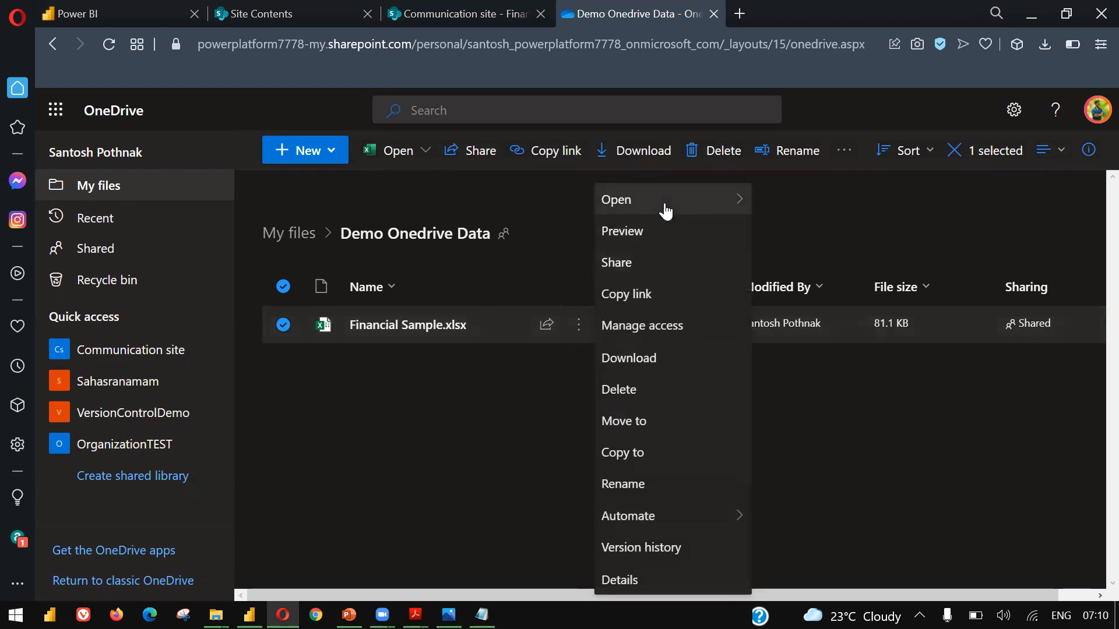
mouse_move(665, 210)
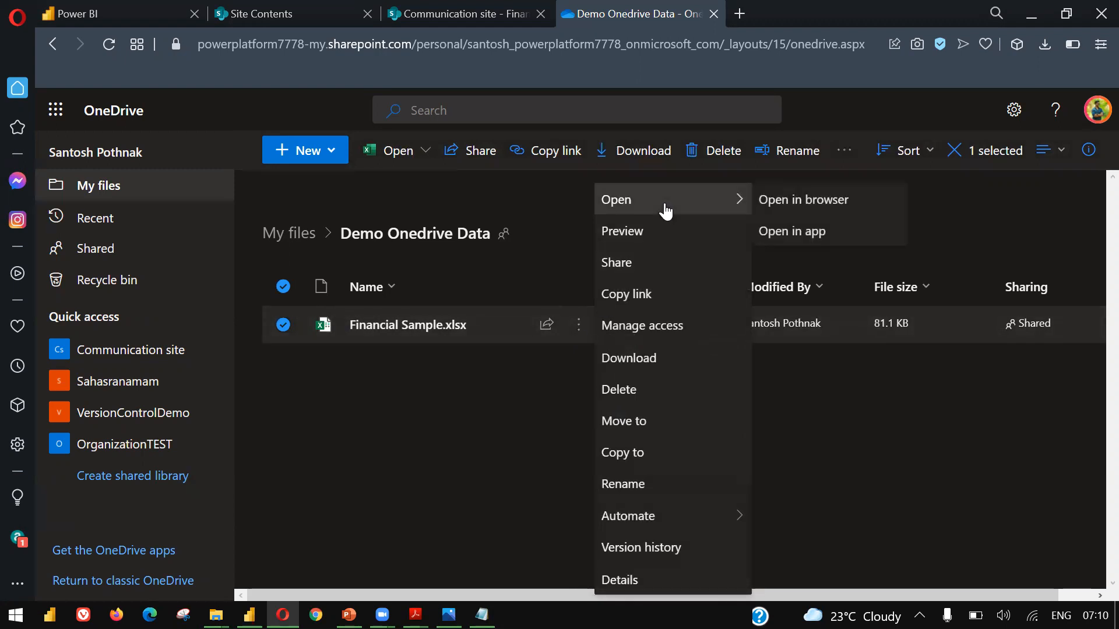
click(802, 236)
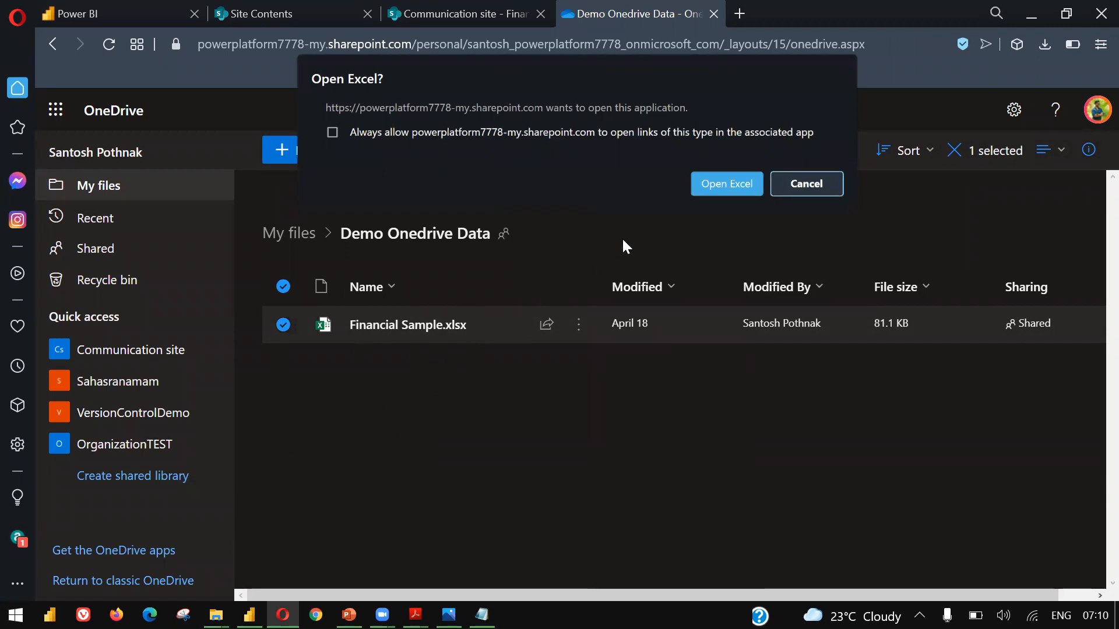
click(728, 185)
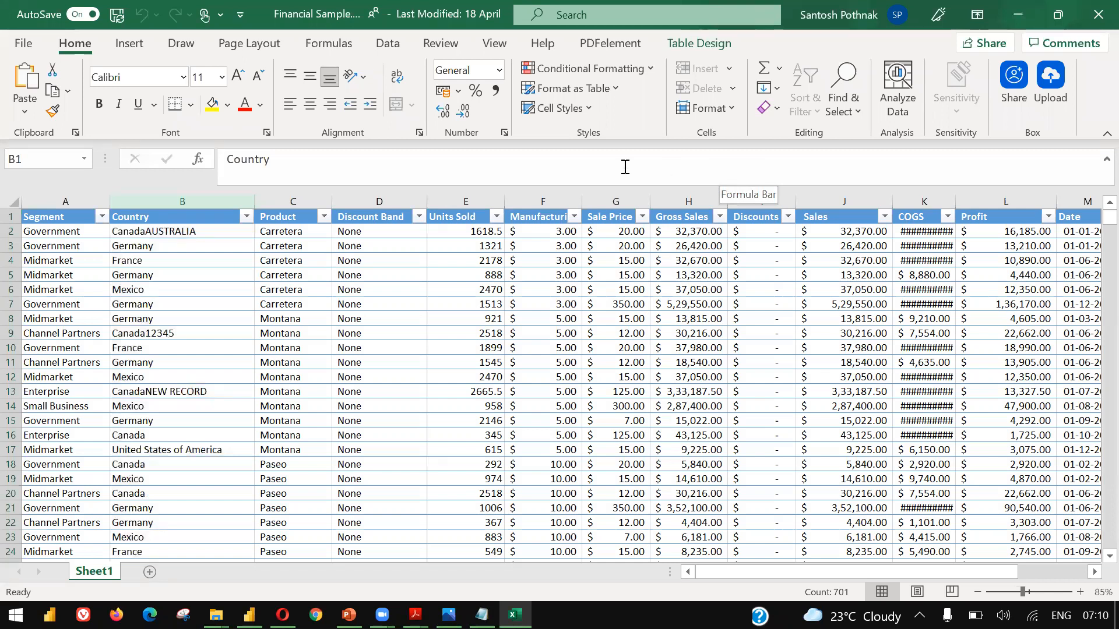
Copy the file path of the Financial Sample workbook from its file information
click(23, 42)
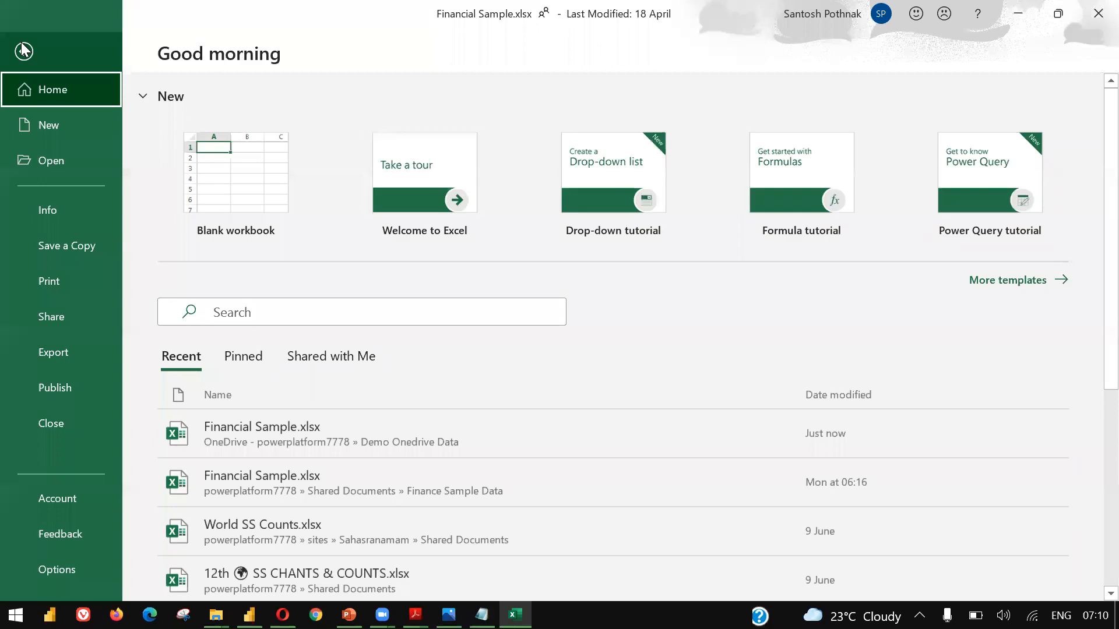
click(38, 206)
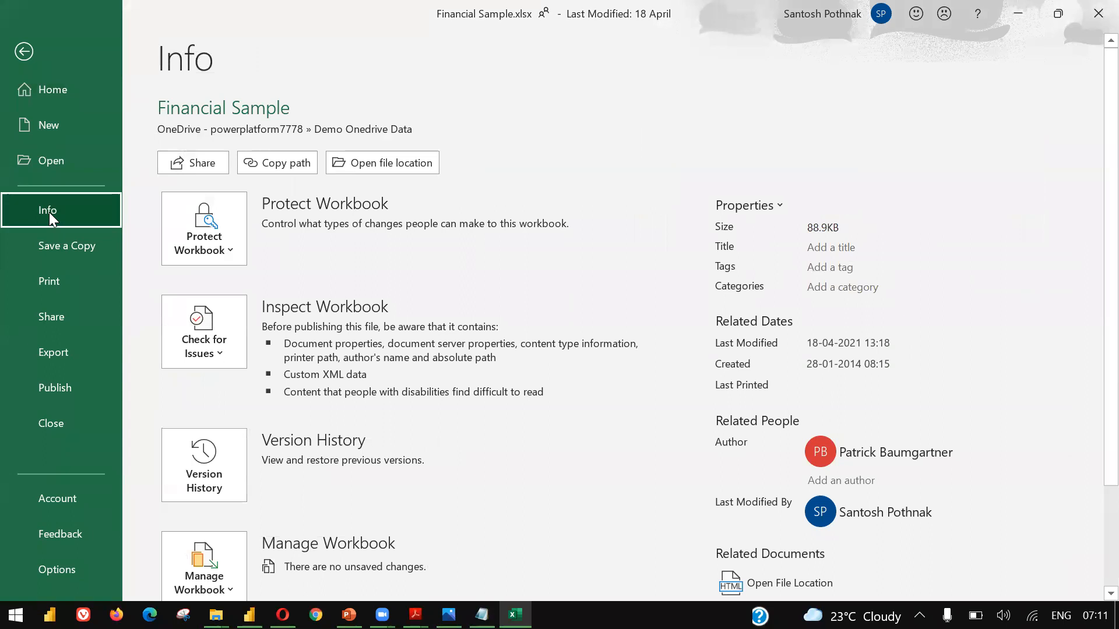
click(292, 158)
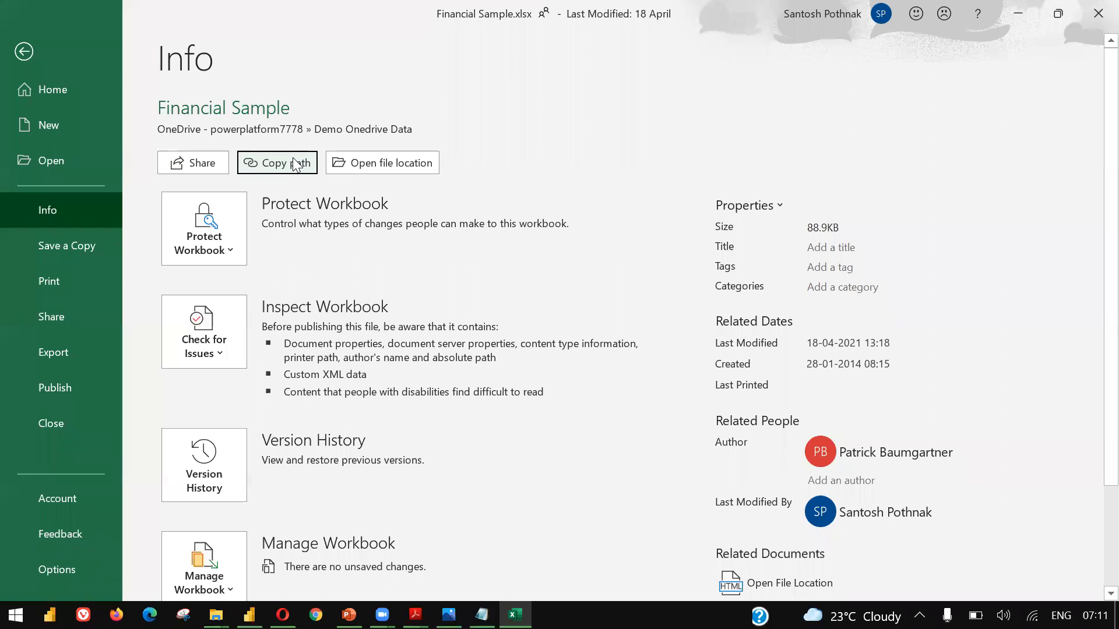
Switch to Notepad, replace its existing text with the copied workbook path, and highlight the ?web=1 suffix
click(481, 615)
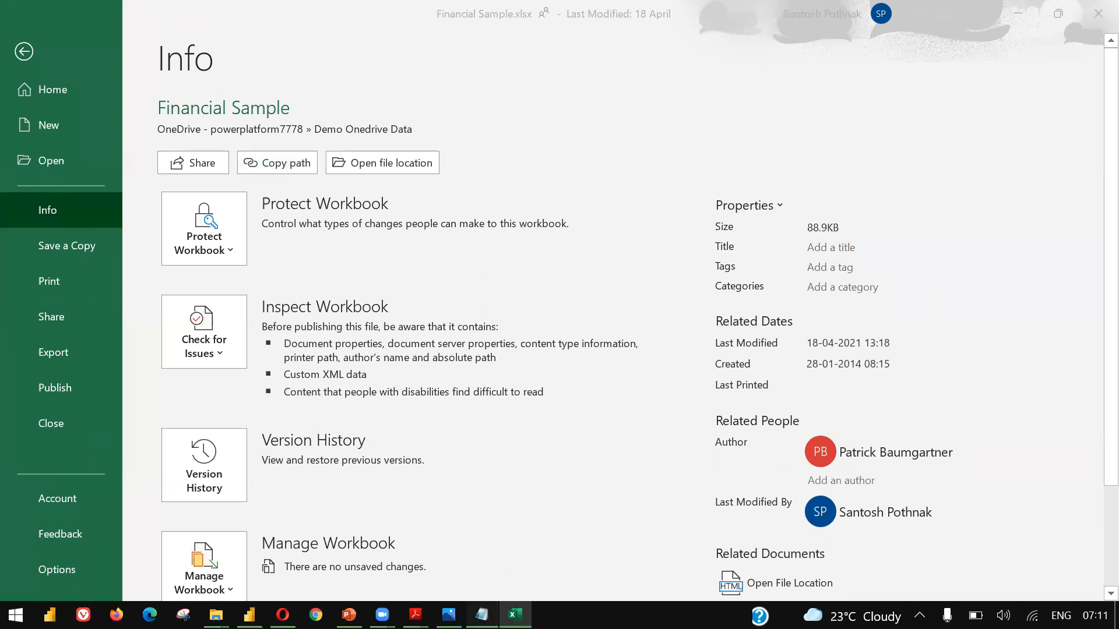
click(567, 380)
key(ctrl+a)
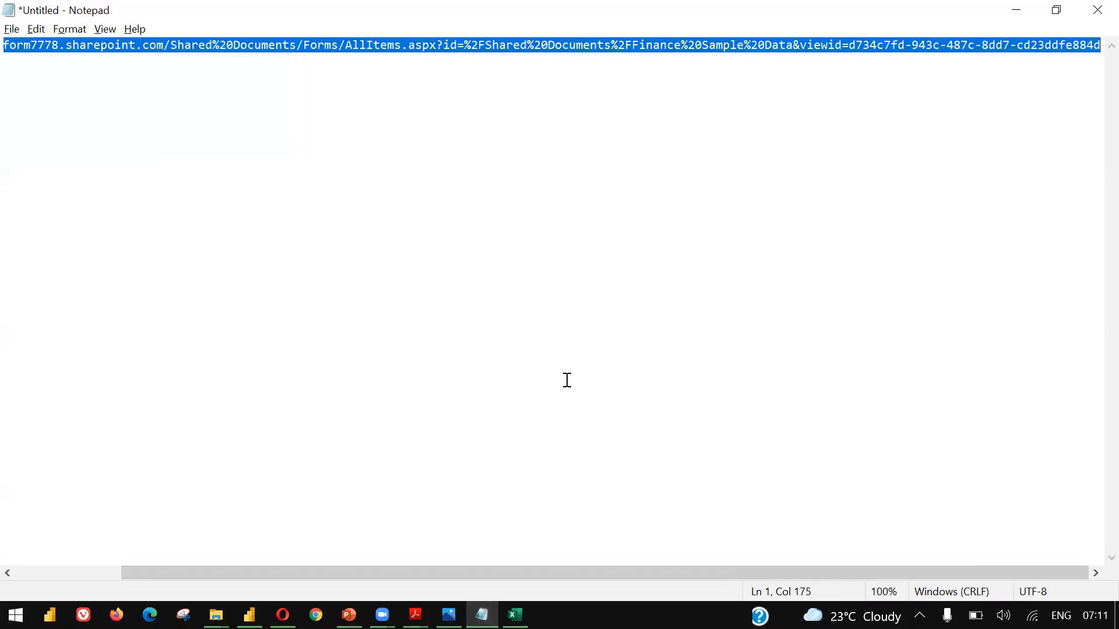
key(BackSpace)
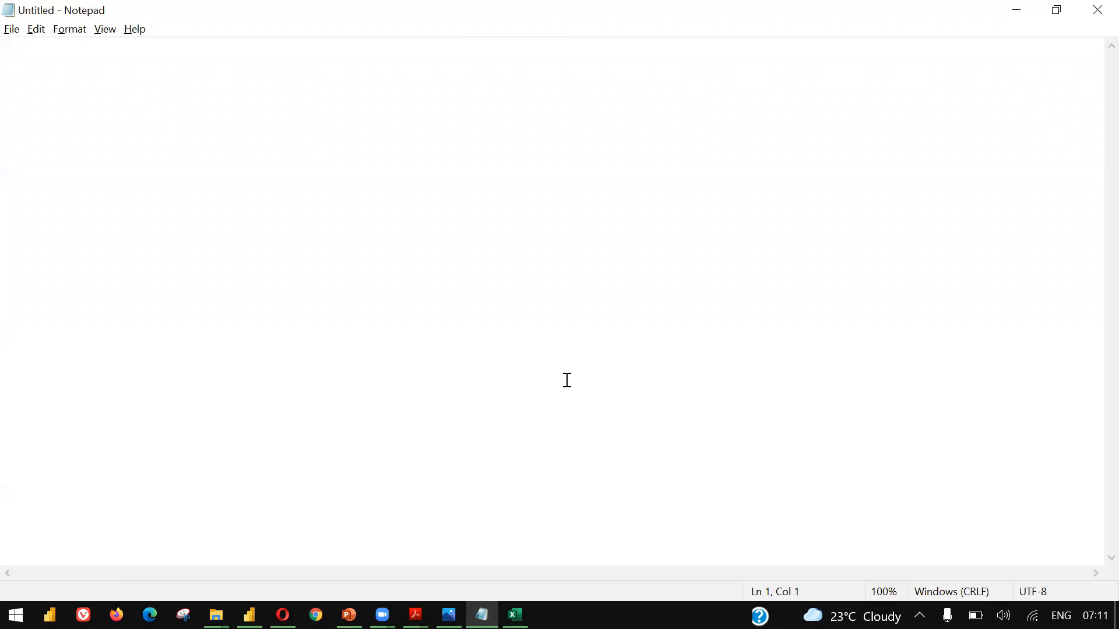
key(ctrl+v)
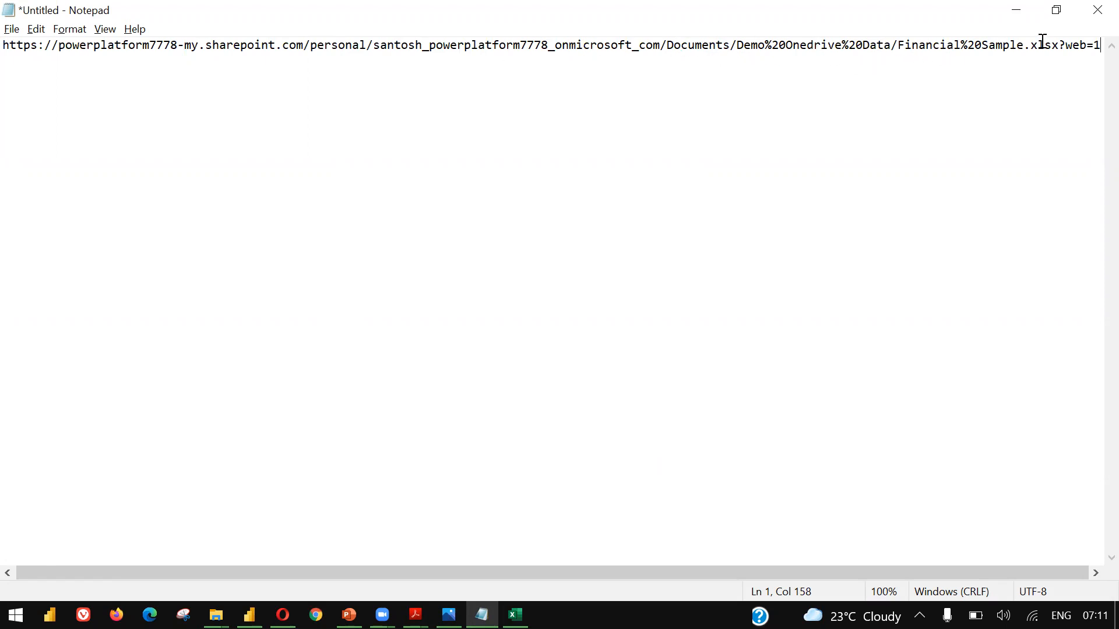
drag(1059, 46, 1101, 47)
click(1002, 102)
Copy the full path from Notepad, return to Power BI Desktop, and submit it as the From Web URL
key(ctrl+a)
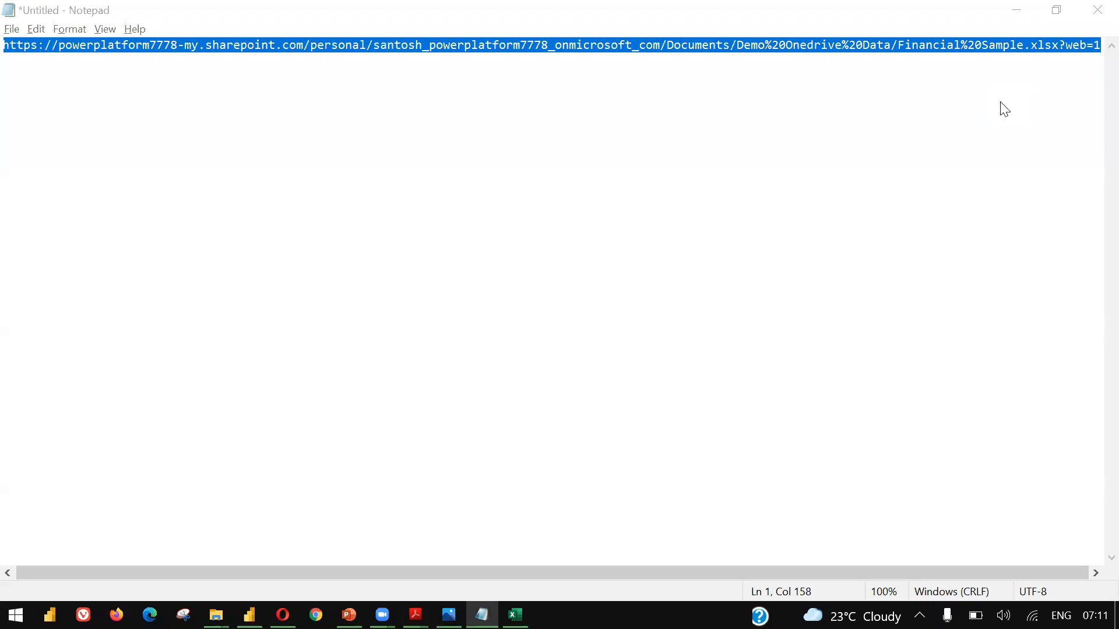
key(alt+Tab)
key(Tab)
key(Tab)
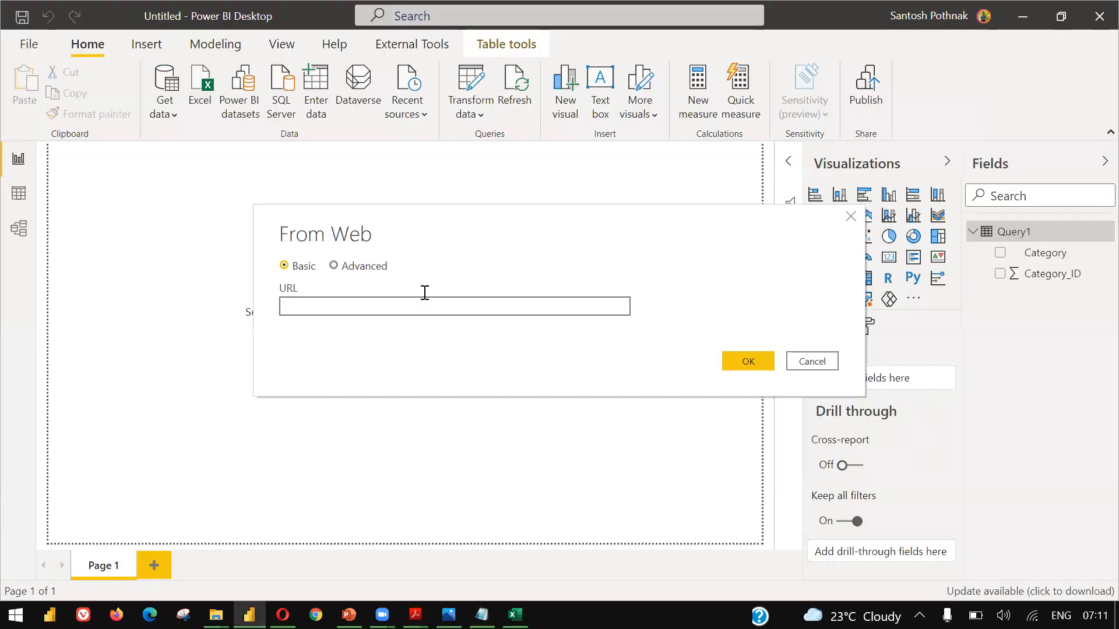
click(405, 314)
key(ctrl+v)
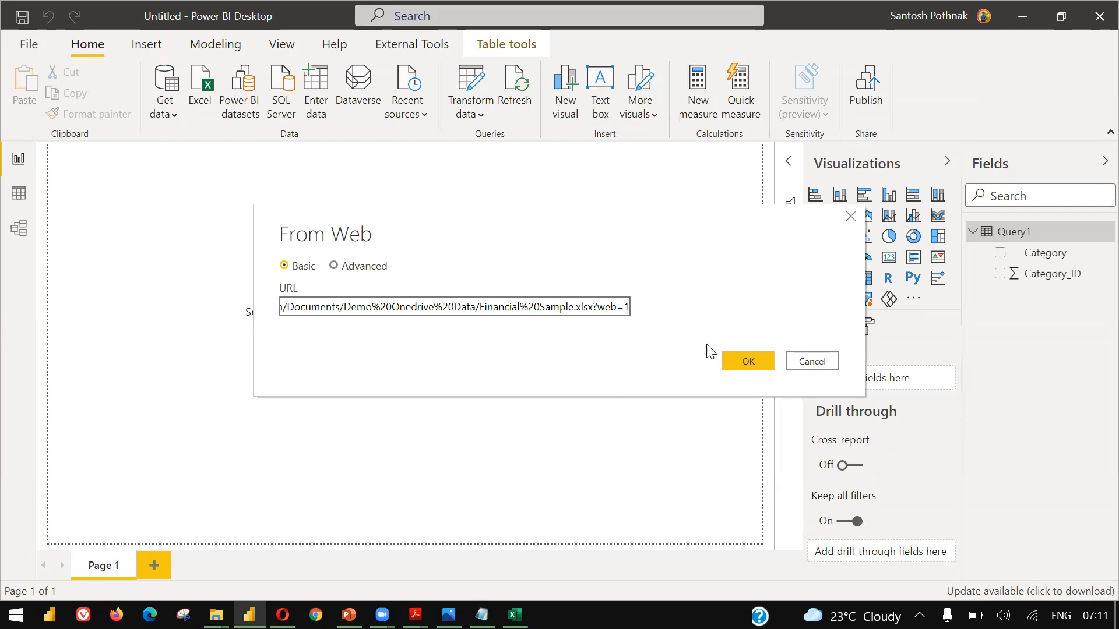
click(730, 356)
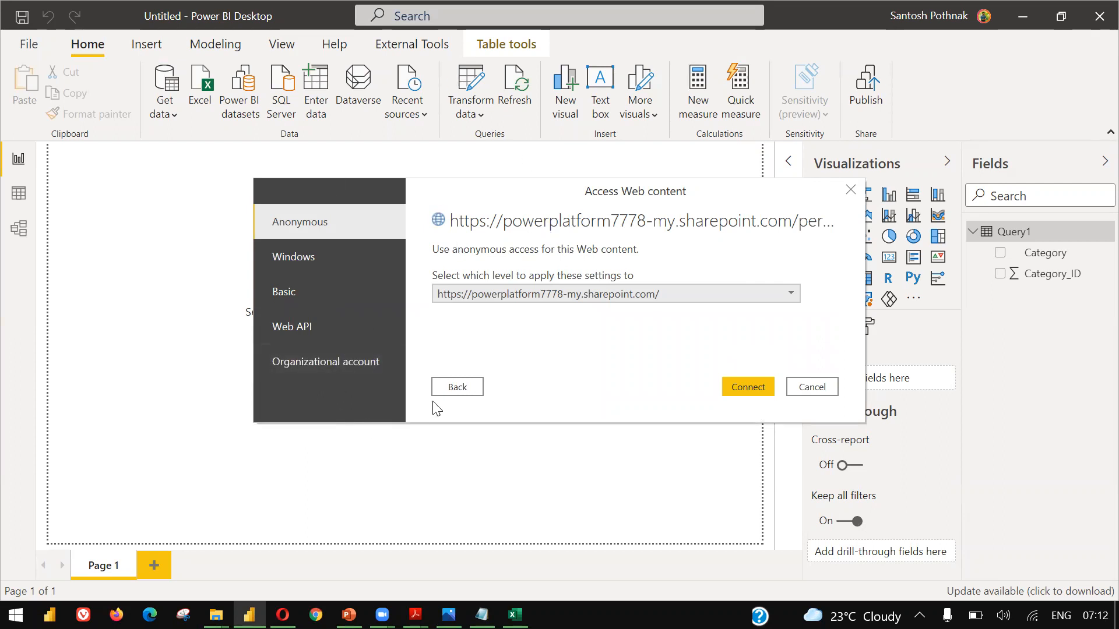
Go back to the From Web URL, remove the ?web=1 suffix so it ends in .xlsx, and submit it
click(446, 393)
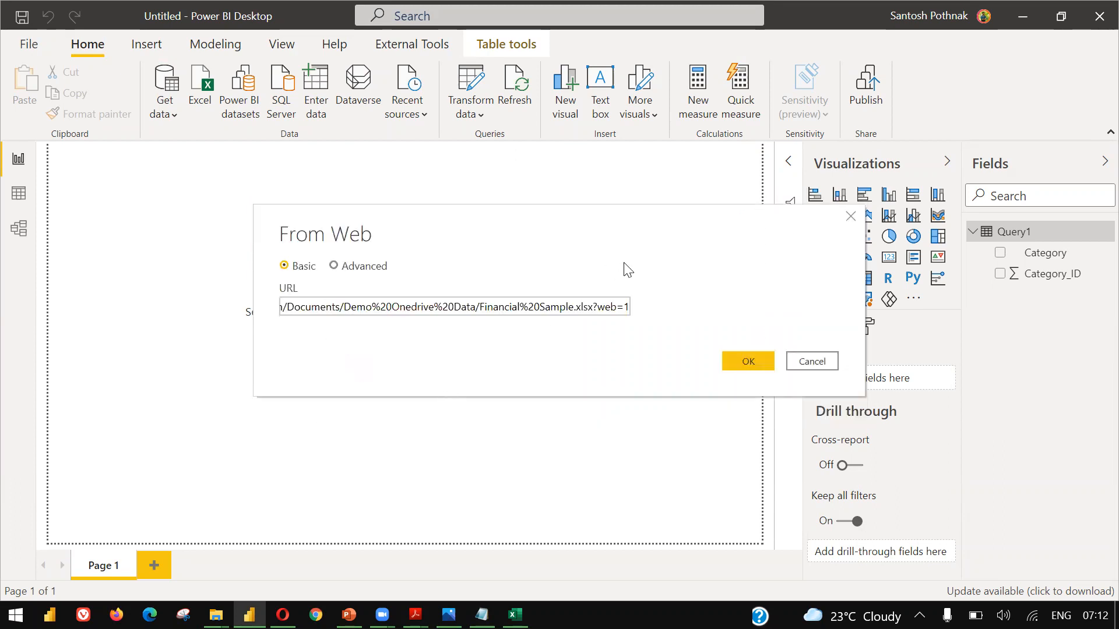
click(594, 312)
drag(593, 313, 633, 313)
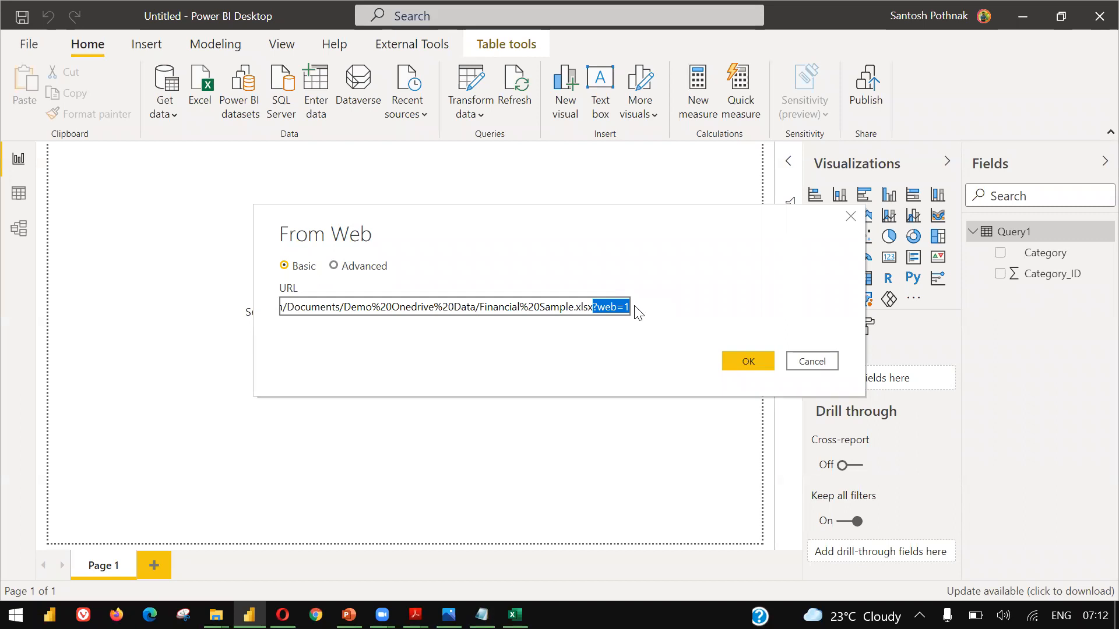
key(Delete)
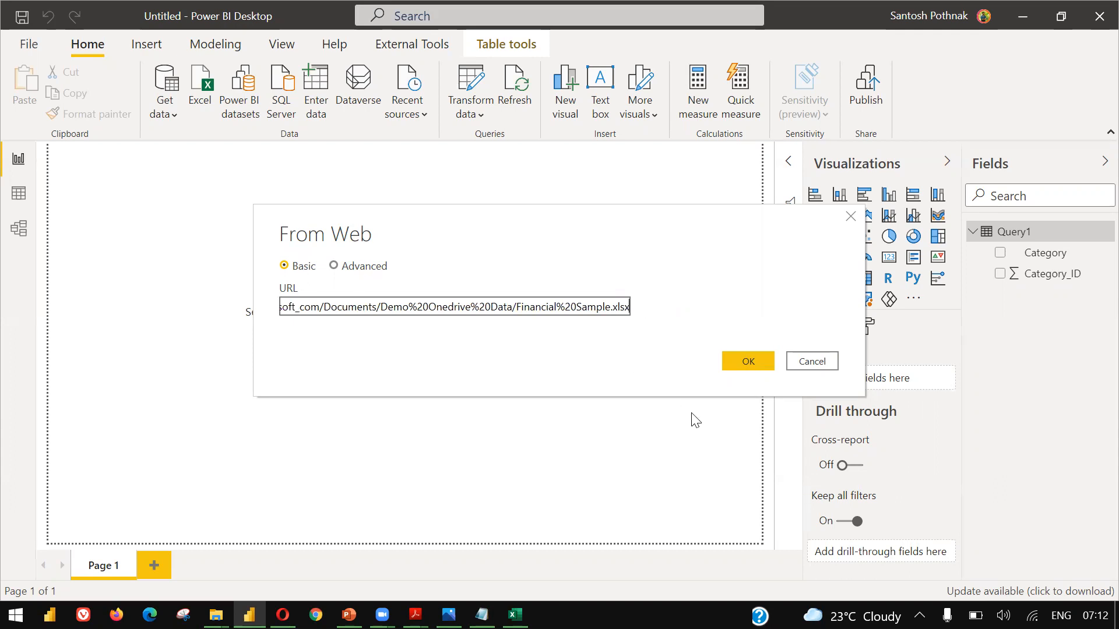
click(745, 376)
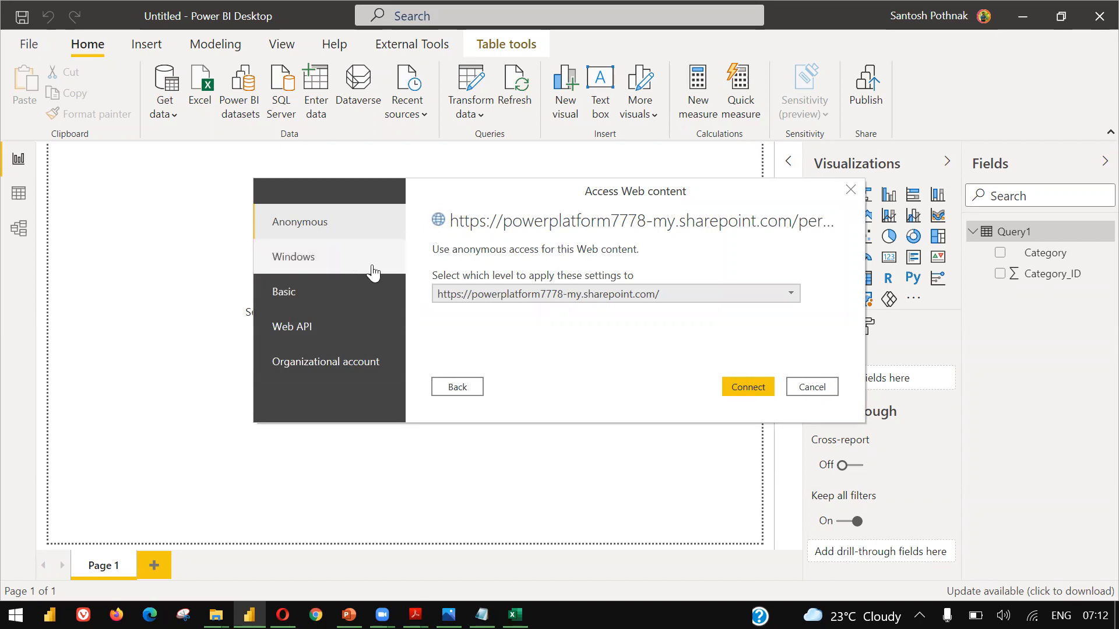
Review the Windows, Basic and Web API authentication options for the web content, including the levels the settings can apply to
click(326, 254)
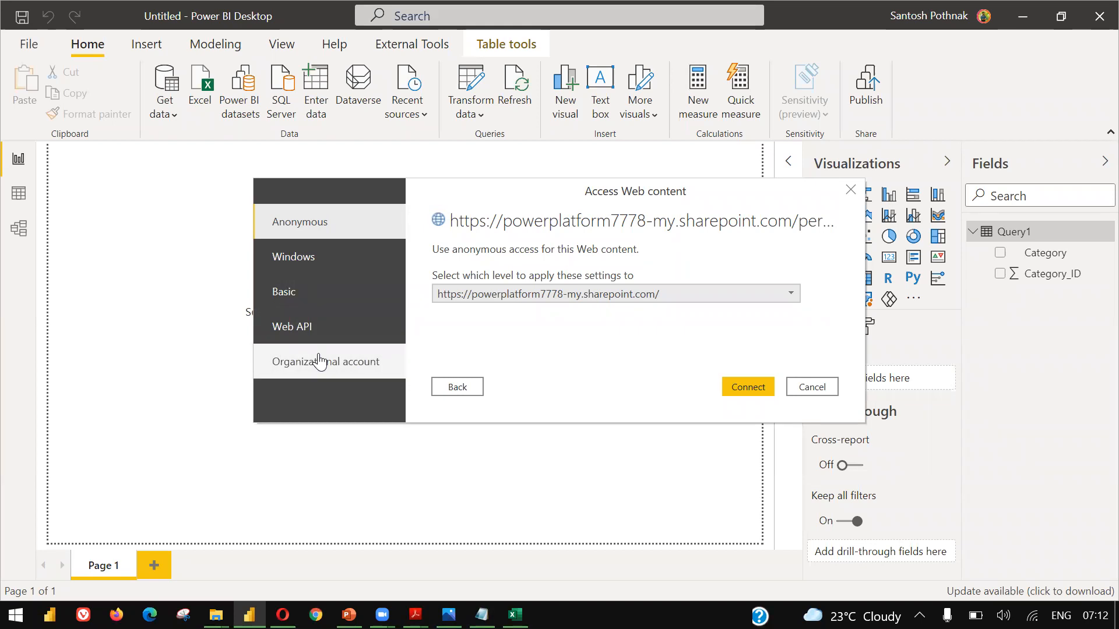
click(324, 300)
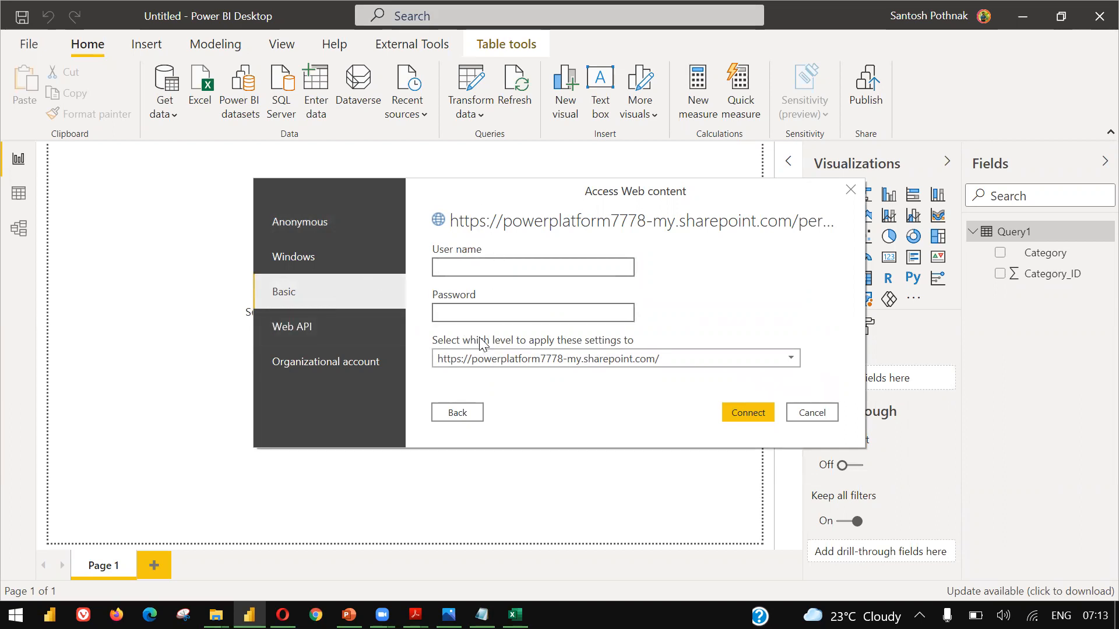
click(323, 343)
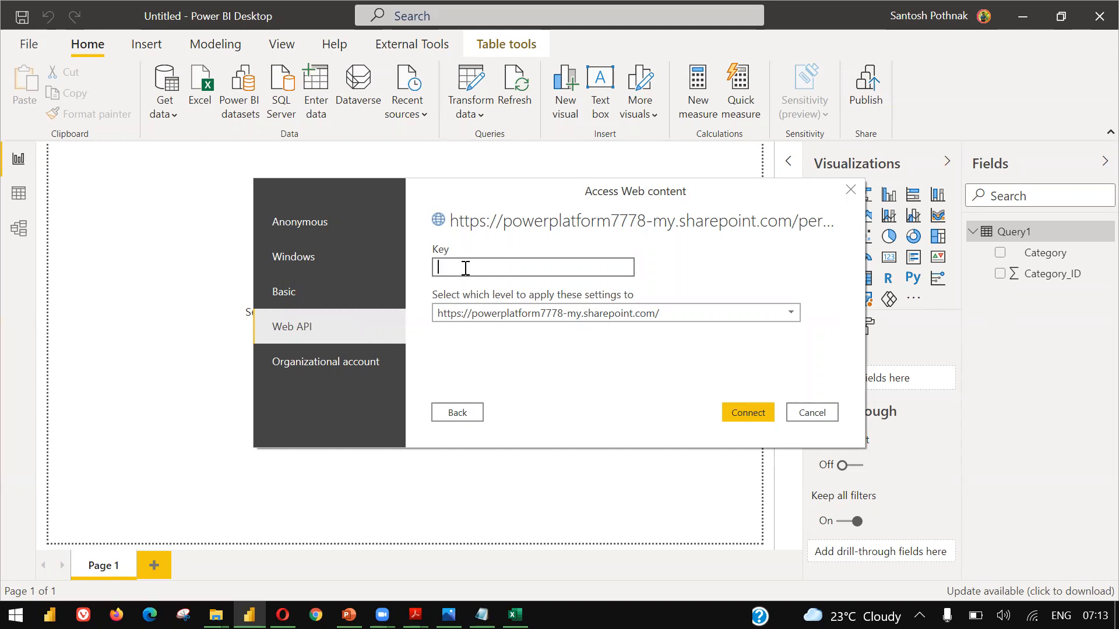
click(550, 317)
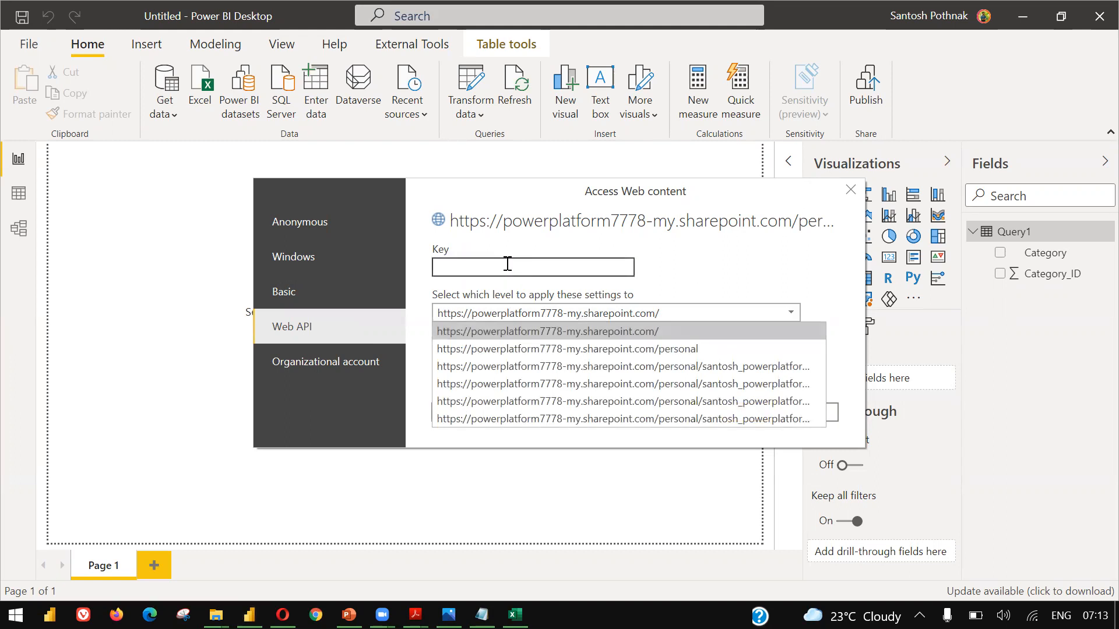
click(507, 264)
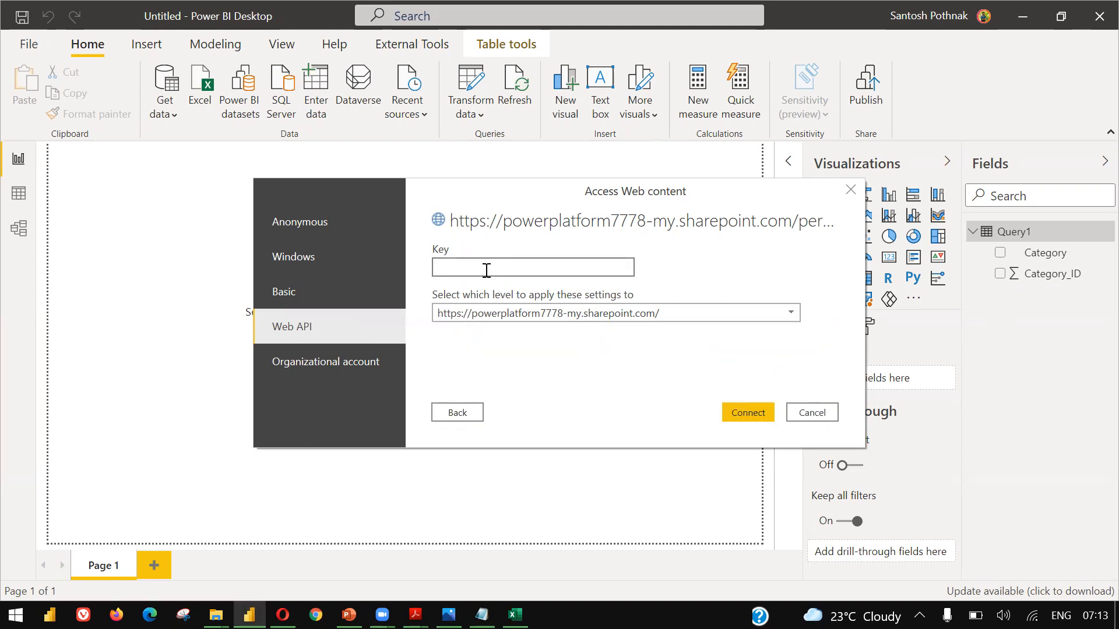
Sign in with the Windows-connected organizational account and try to connect to the OneDrive workbook
click(340, 360)
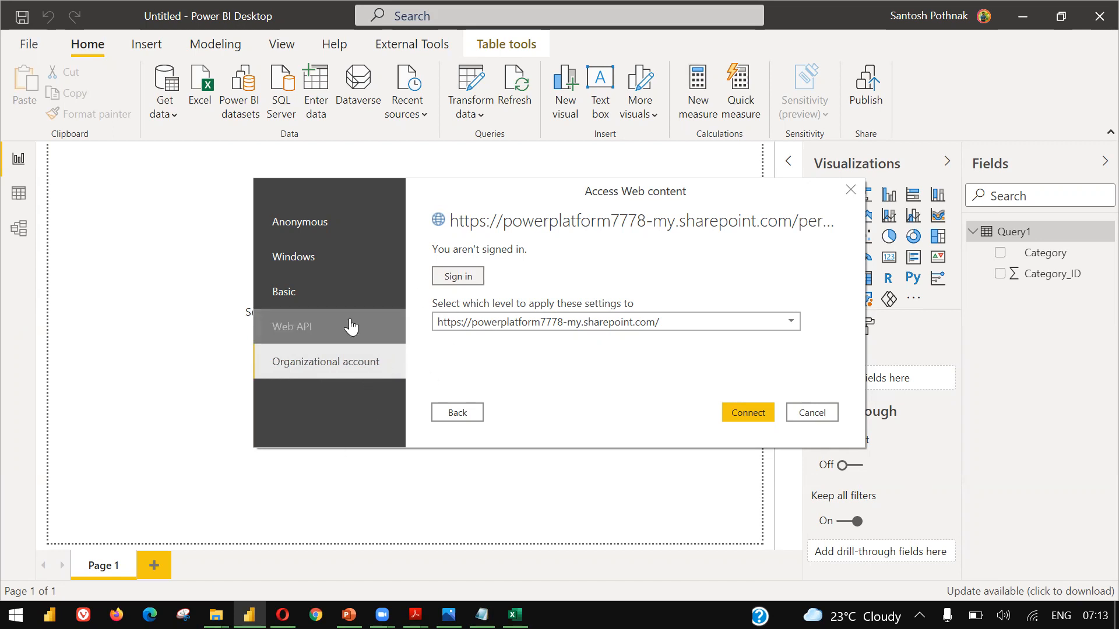
click(458, 279)
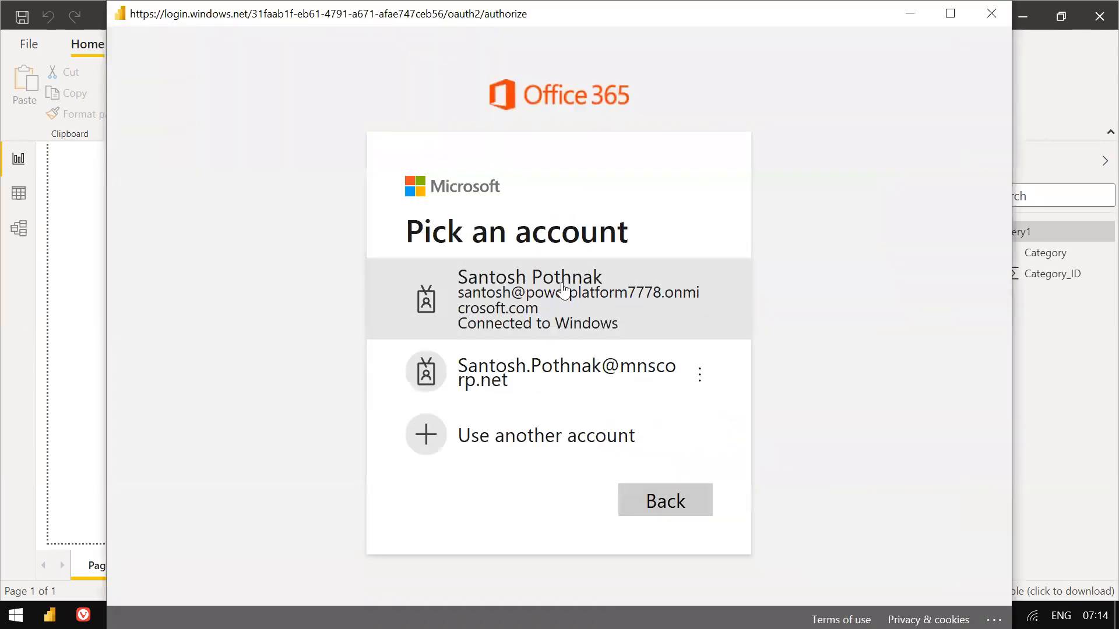
click(553, 289)
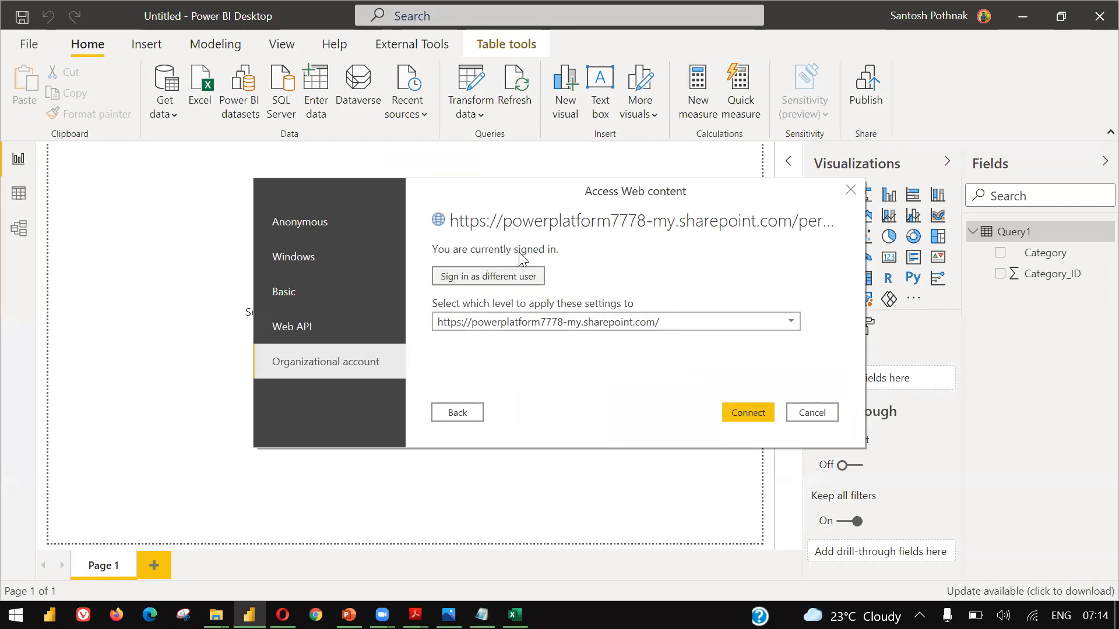
click(757, 407)
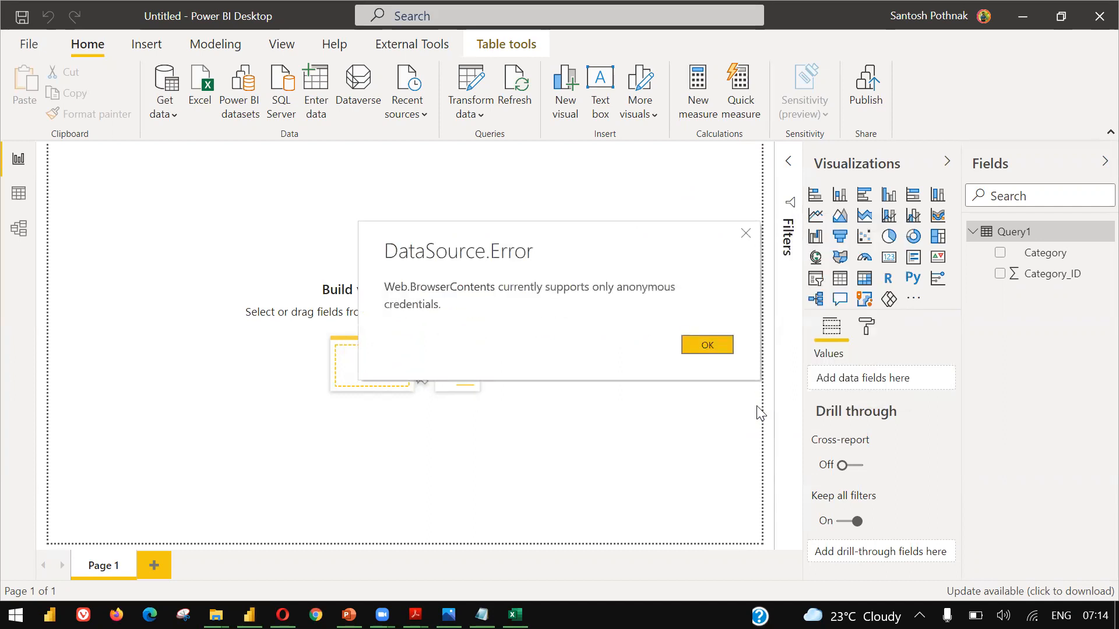
Dismiss the error, open the financials table from the OneDrive workbook in Power Query Editor, and apply it to the report
click(719, 345)
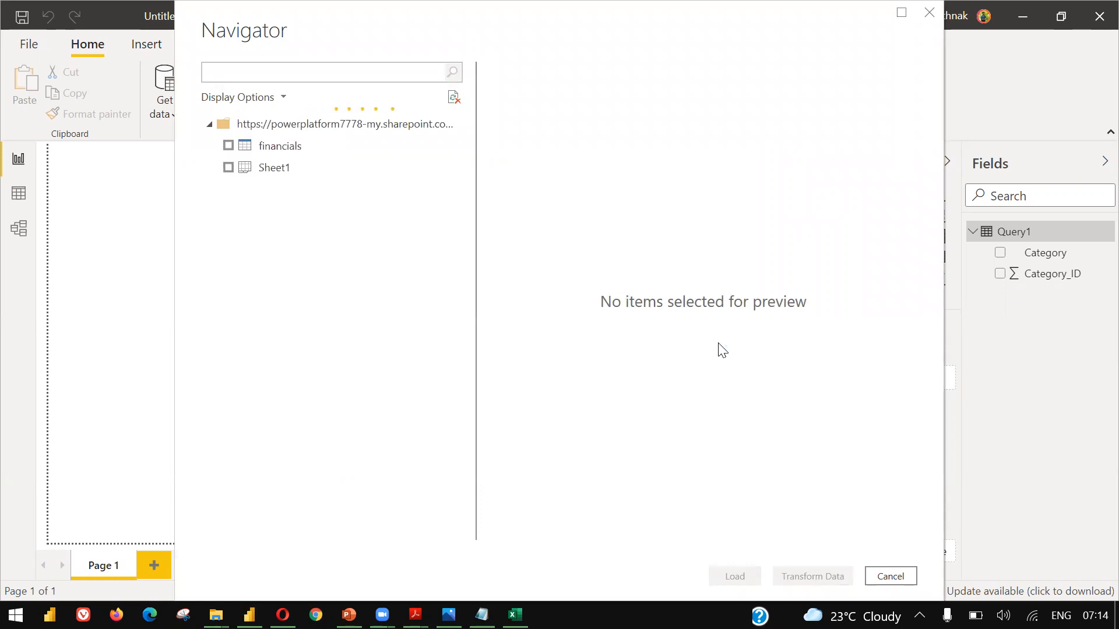
click(227, 146)
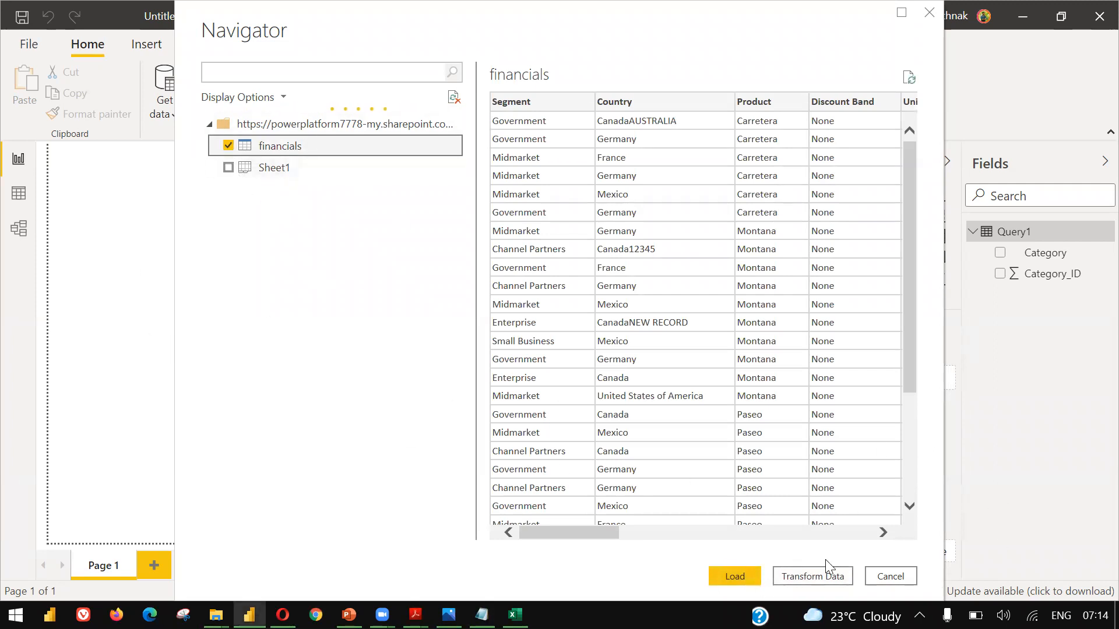
click(812, 576)
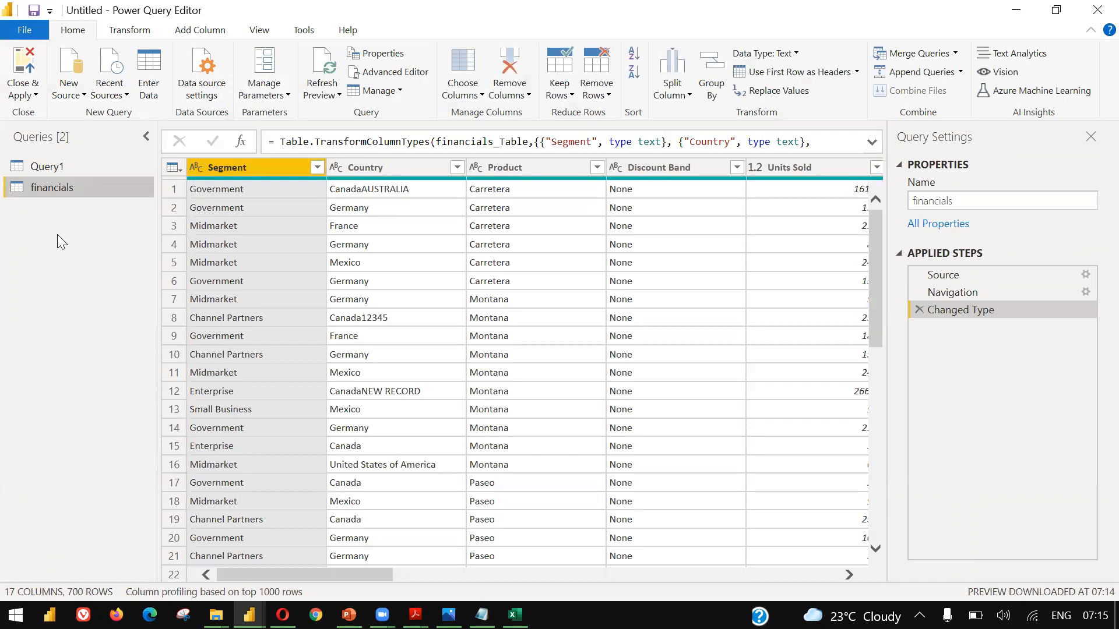
click(26, 93)
click(30, 117)
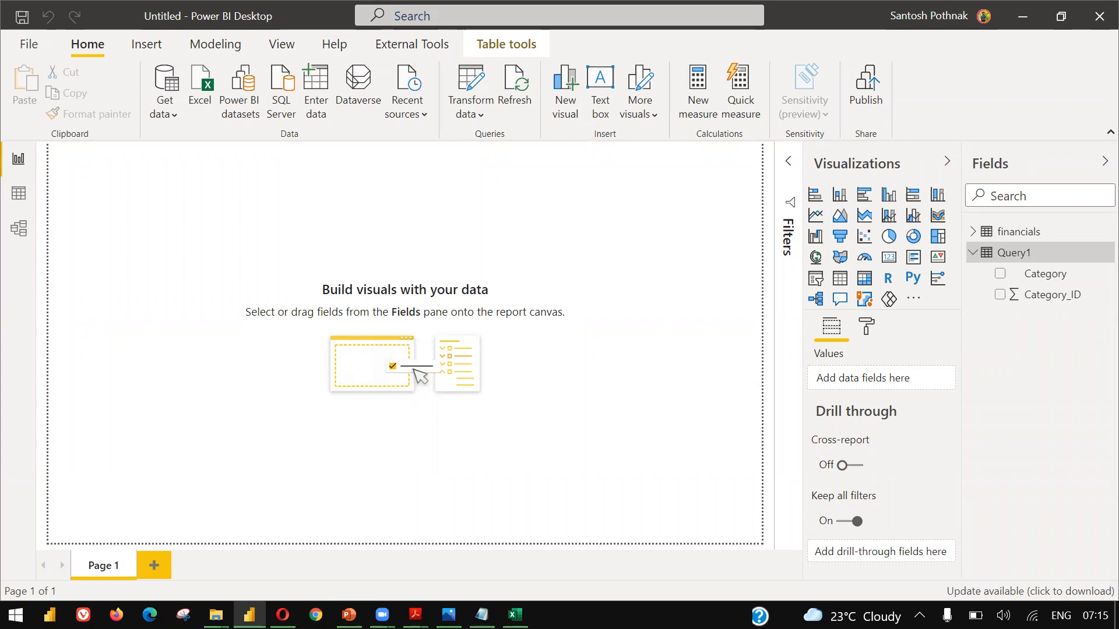
Switch to the PowerPoint deck and copy the link from the icon beside "Connecting to Odata Northwind DB"
click(514, 542)
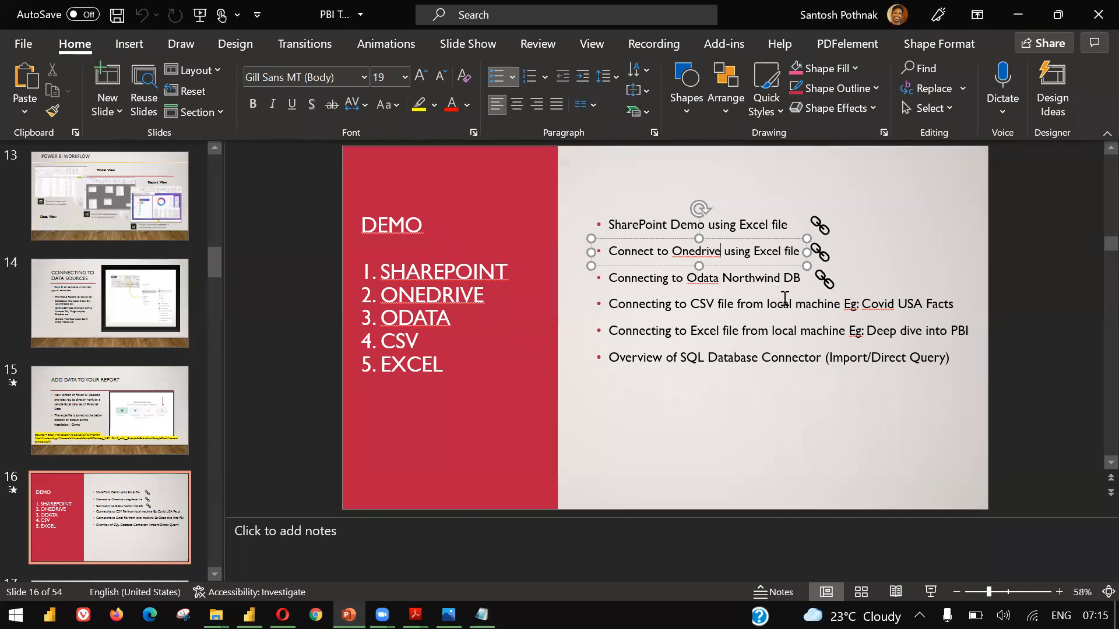
drag(688, 280, 718, 279)
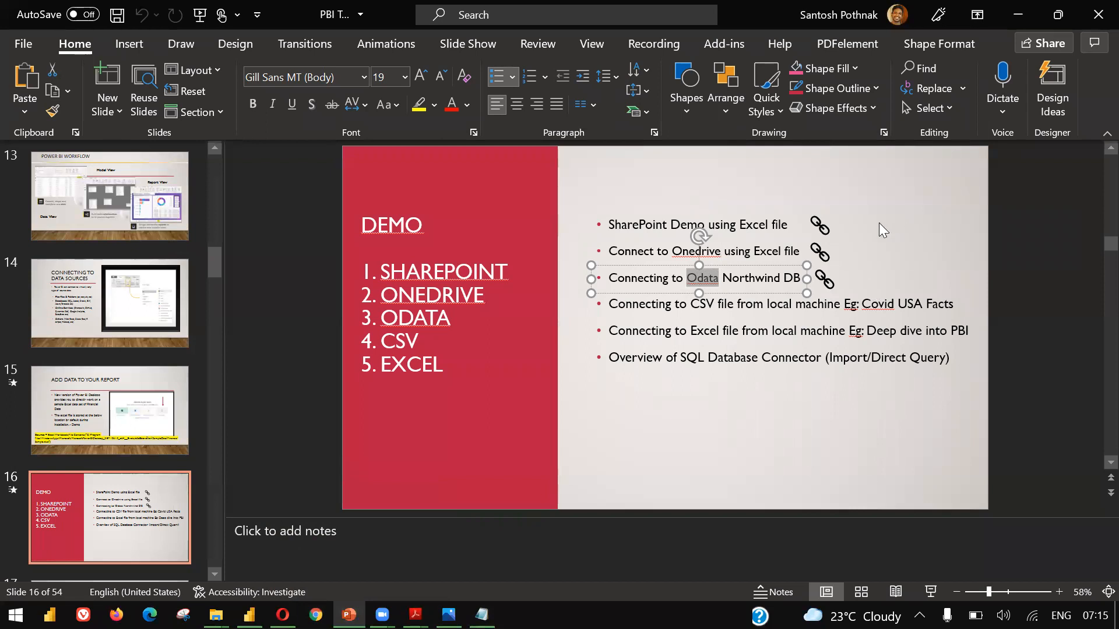
click(821, 281)
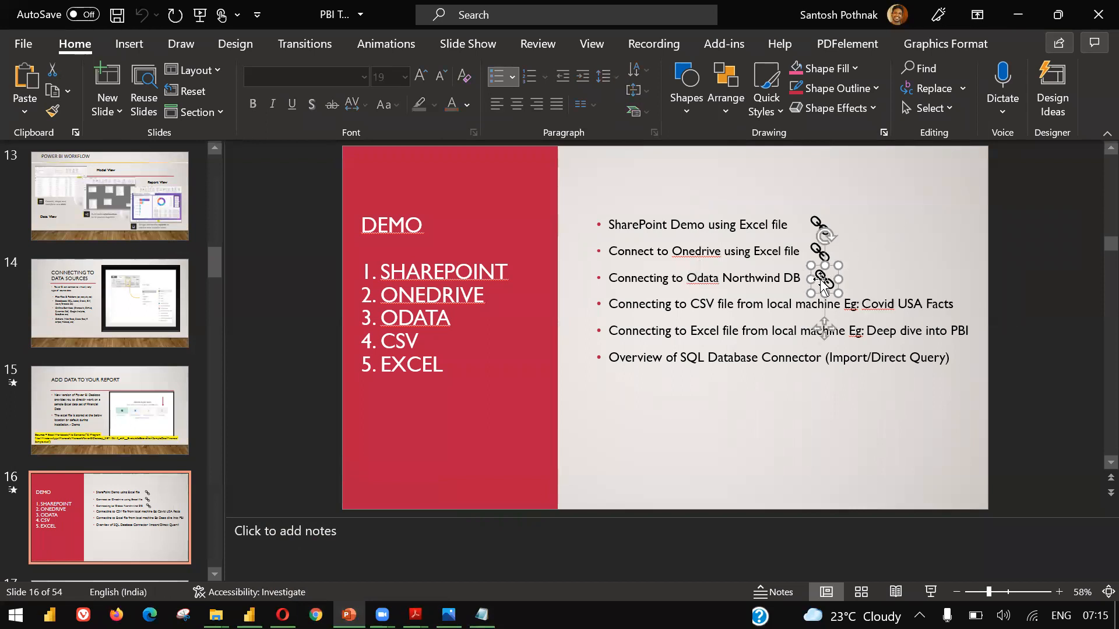
right_click(821, 282)
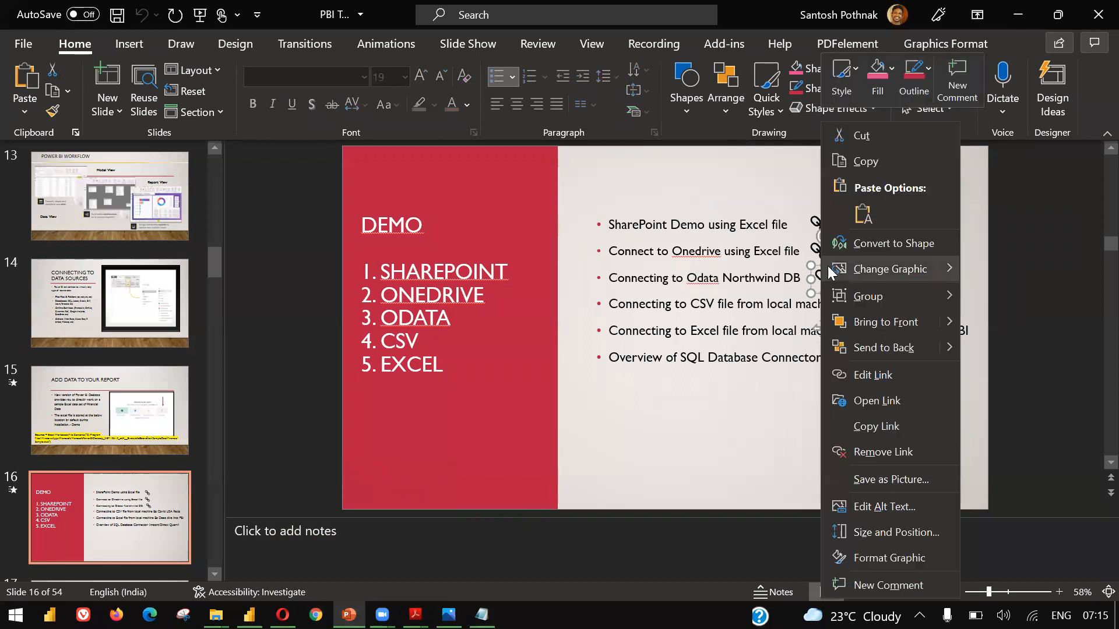
click(868, 426)
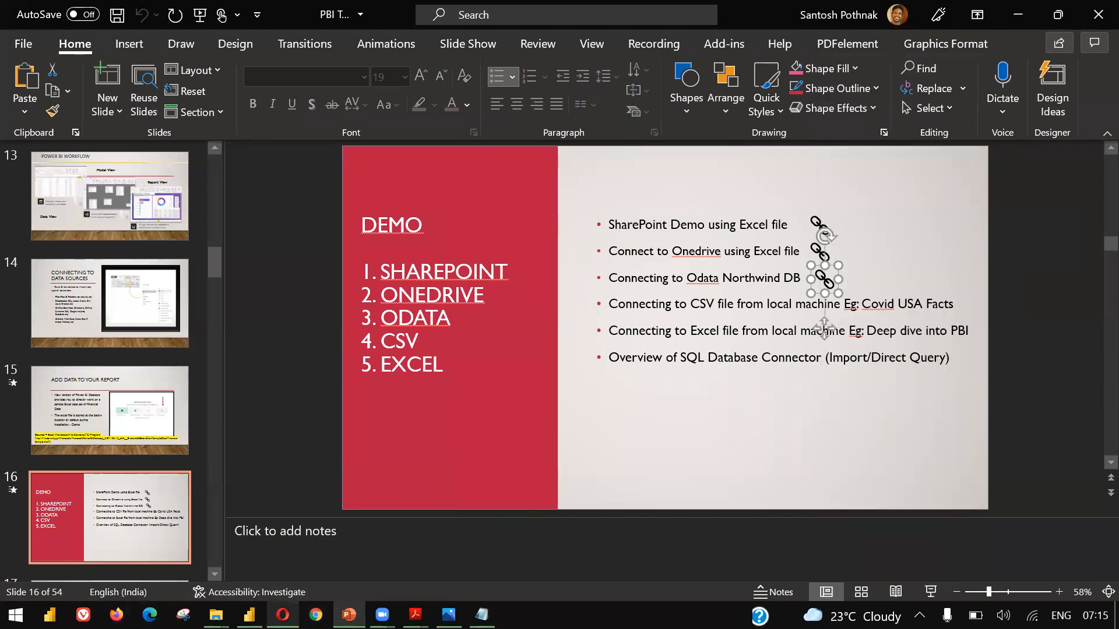
key(ctrl+t)
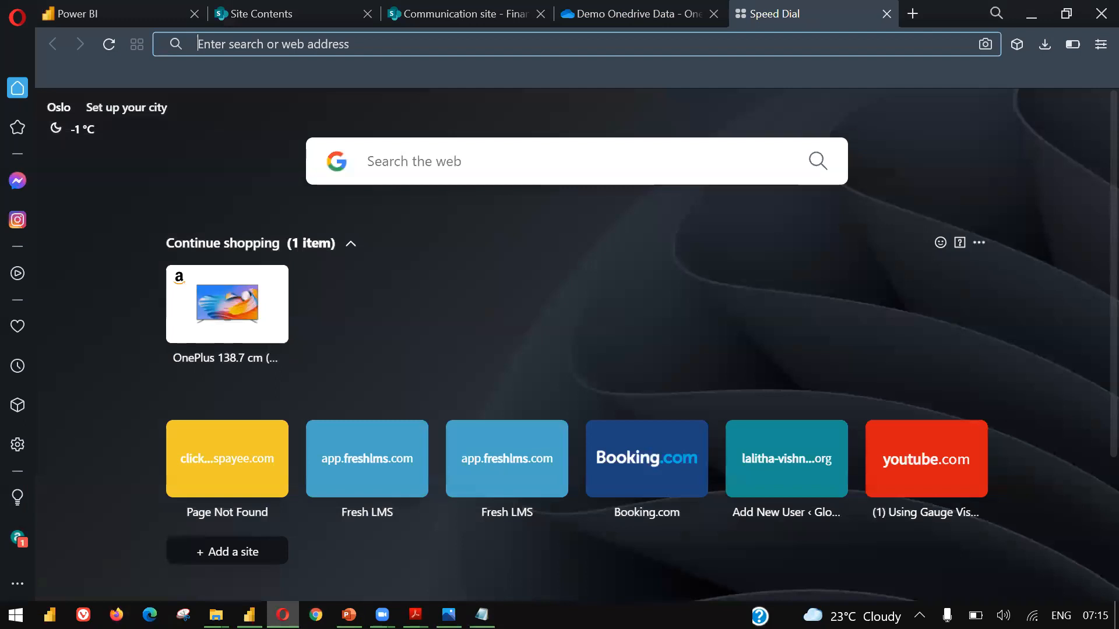
text(https://services.odata.org/Northwind/Northwind.svc/)
key(Return)
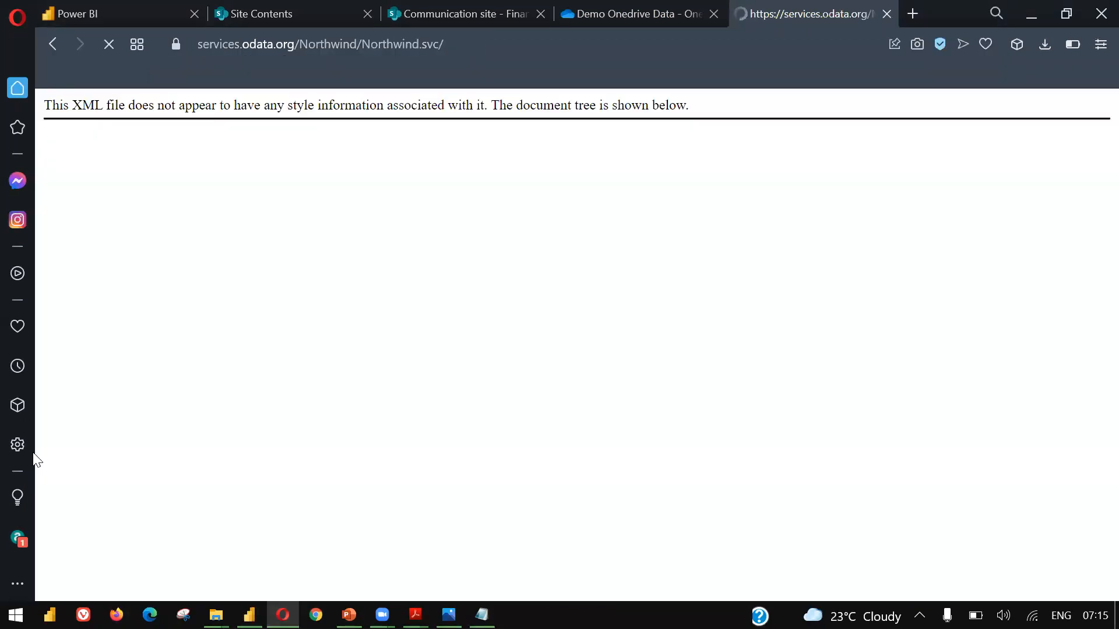
click(225, 39)
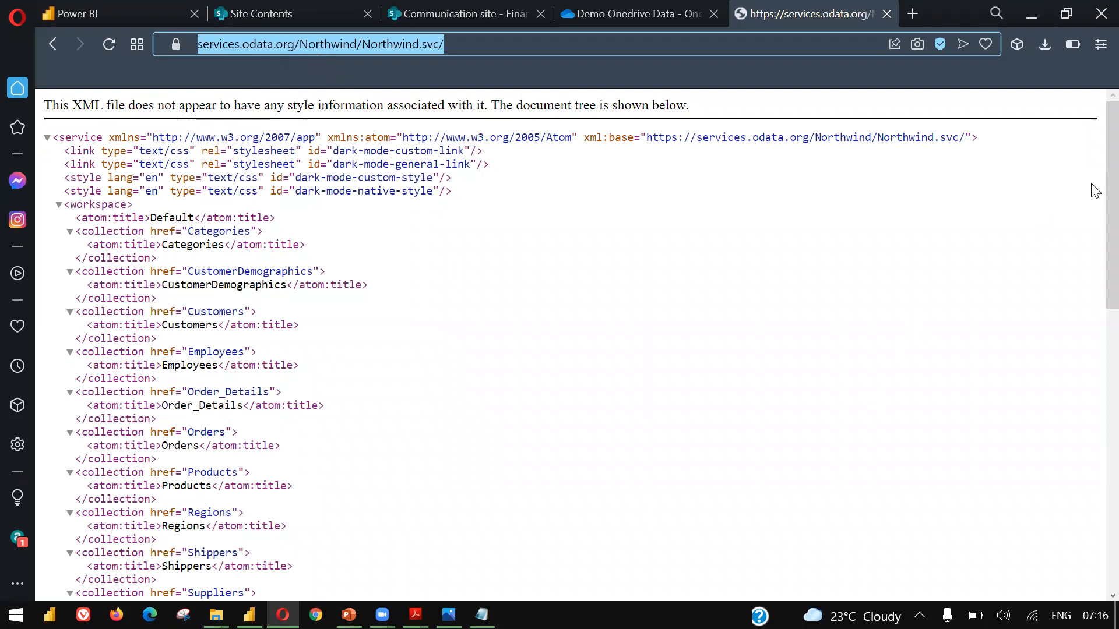
Search the web for odata in a new tab, open odata.org, and read its introduction to the Open Data Protocol
key(ctrl+t)
text(odata)
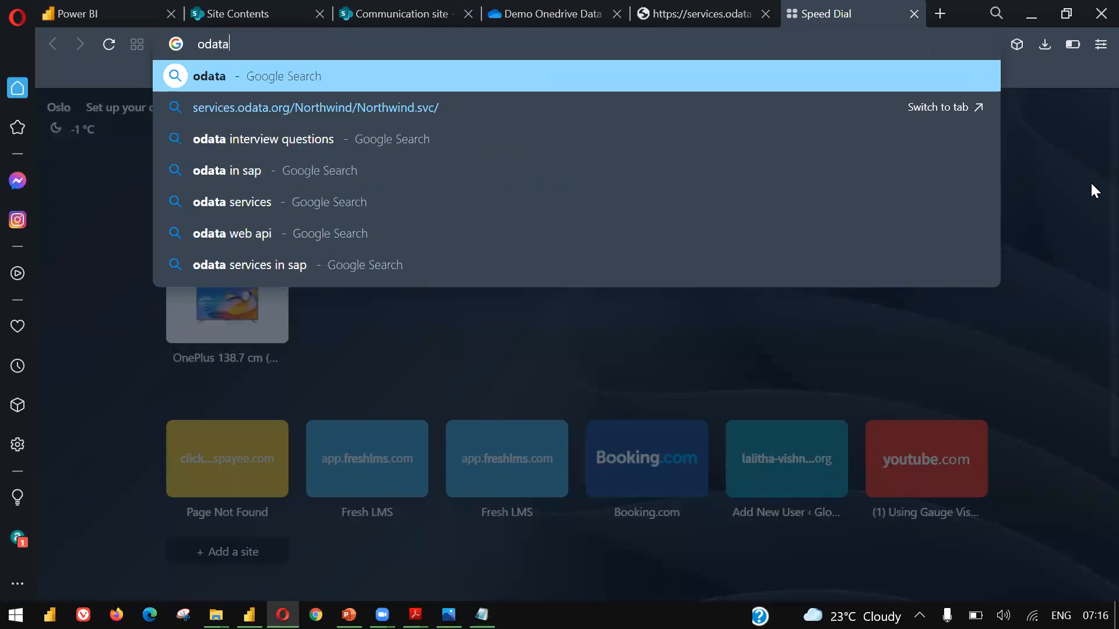
key(Return)
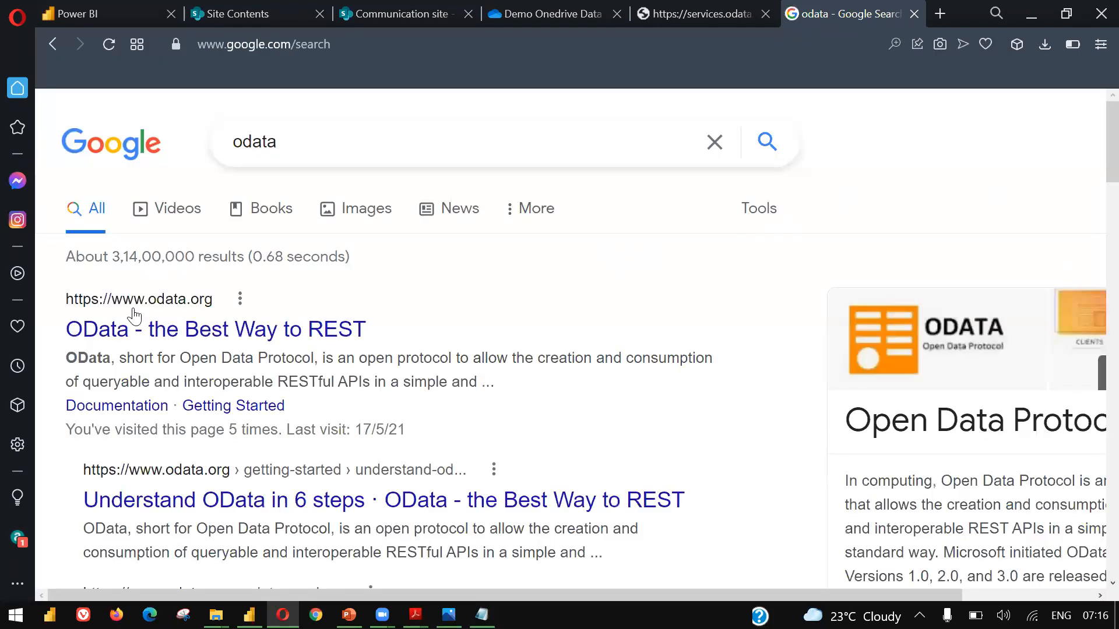
click(133, 329)
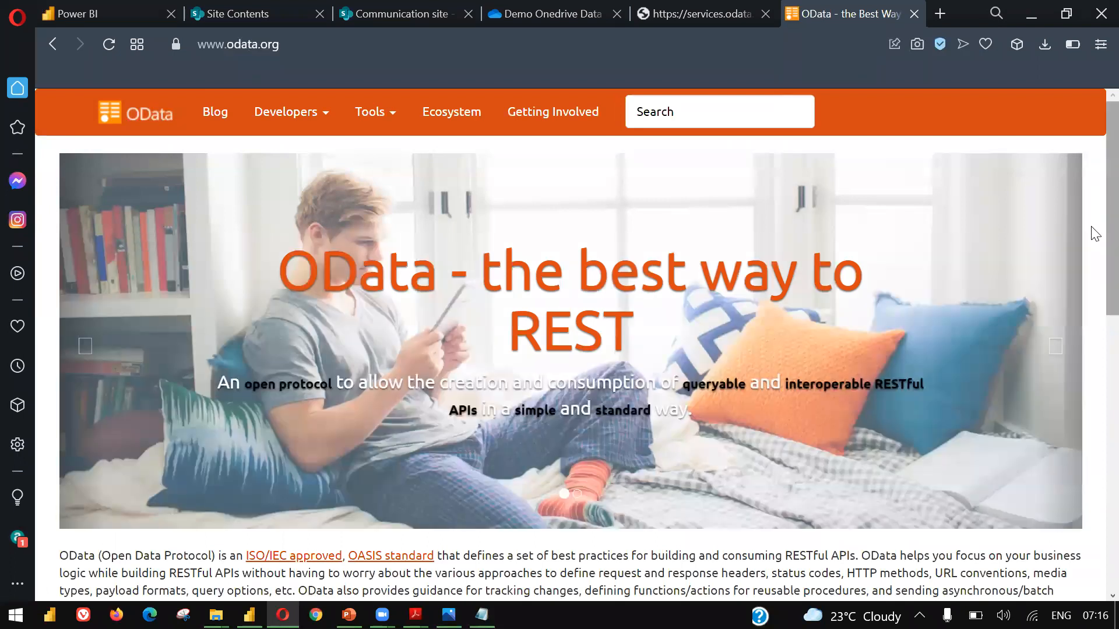
scroll(157, 327, down, 4)
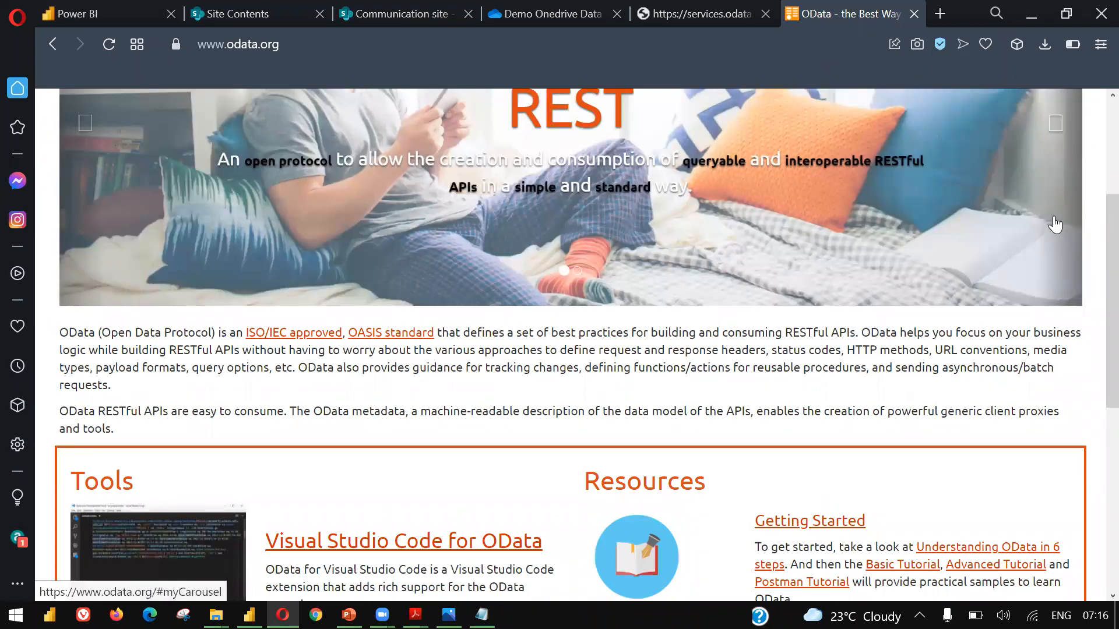
Go back to the Northwind service page and examine its address and the list of collections it exposes
click(742, 12)
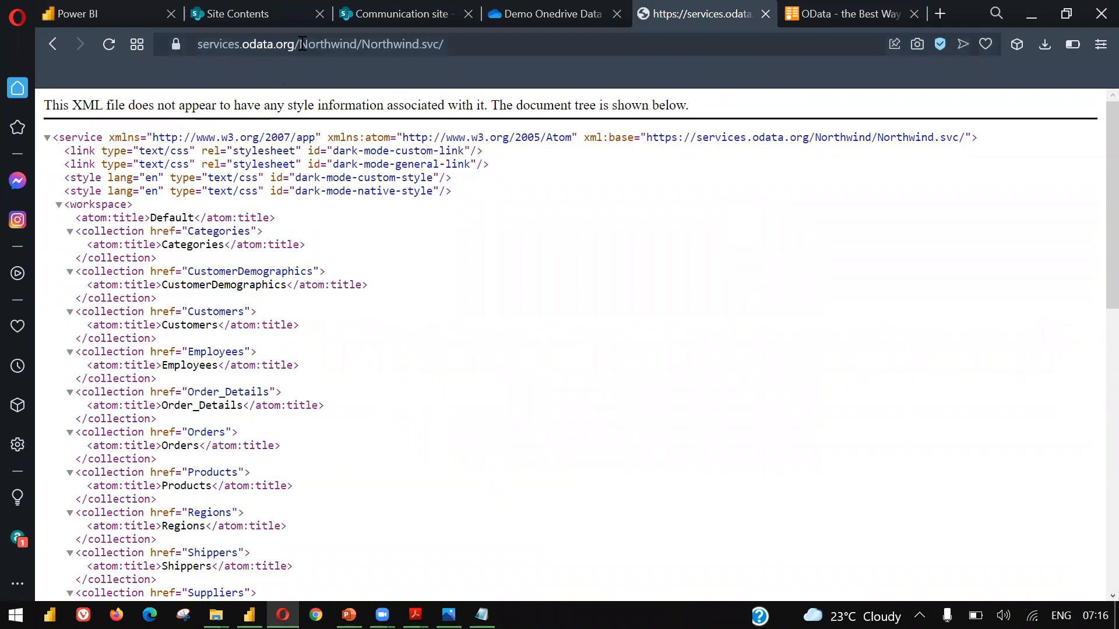
click(348, 49)
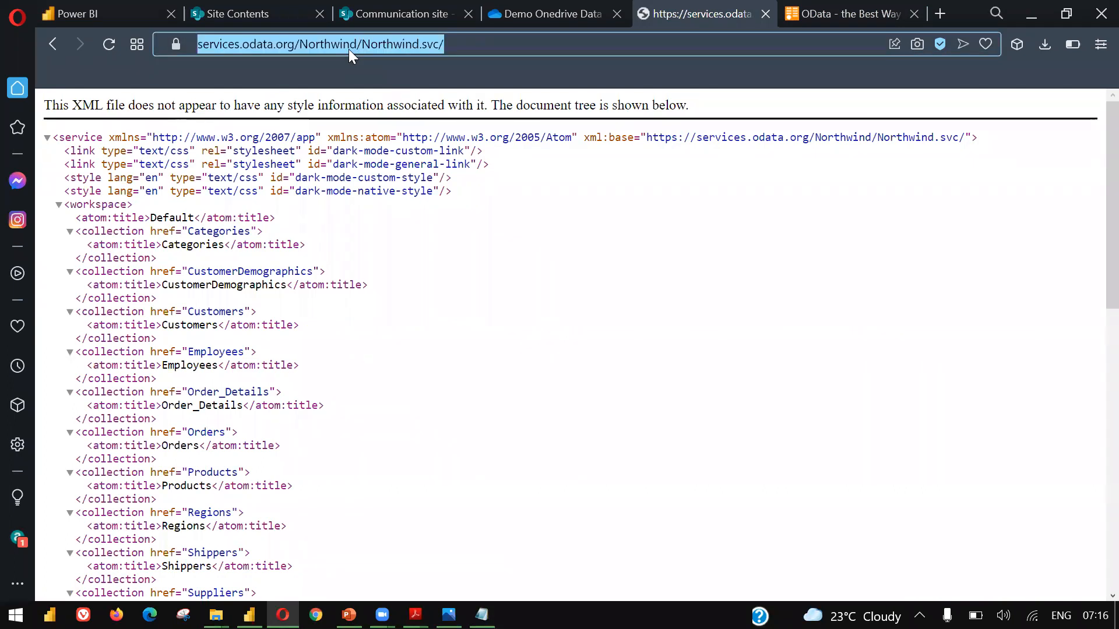
drag(1107, 133, 1079, 320)
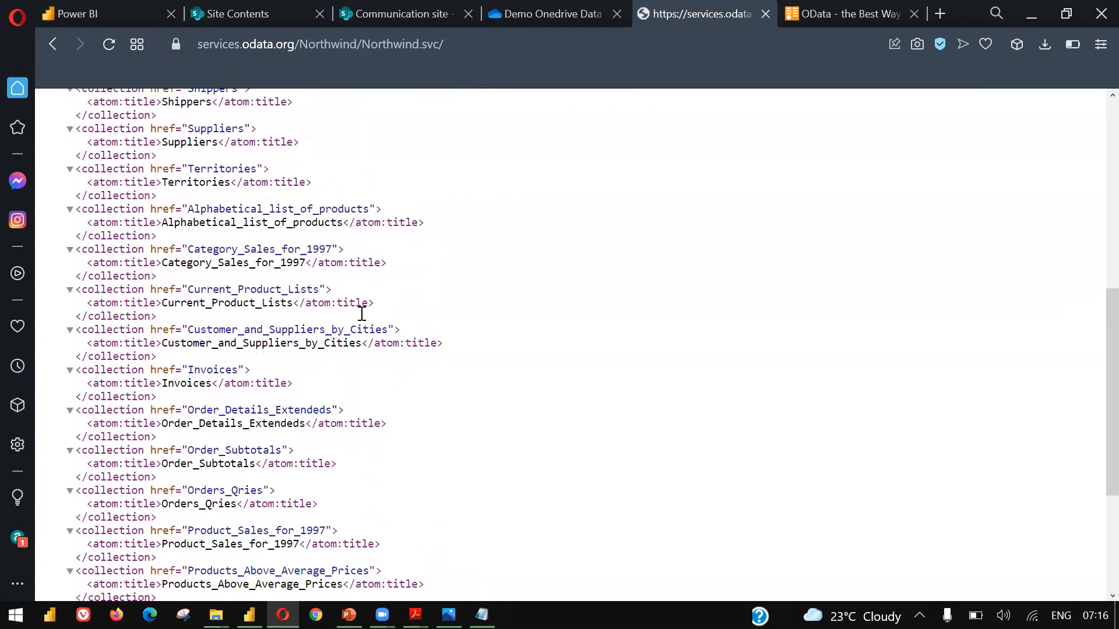
scroll(1095, 355, down, 4)
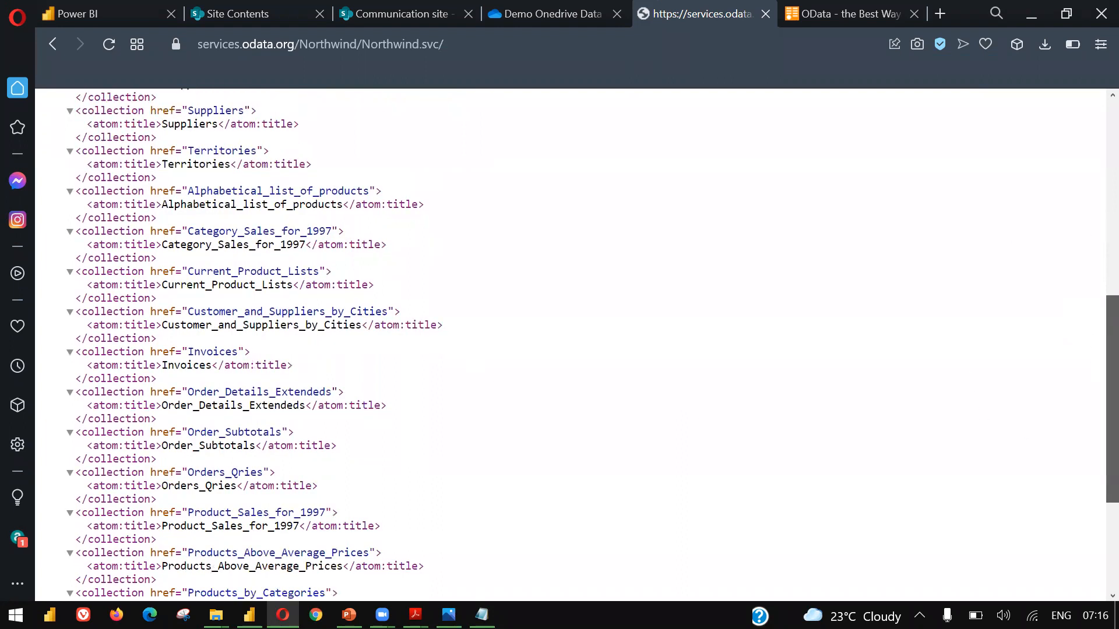
scroll(1093, 100, up, 8)
scroll(1094, 101, up, 3)
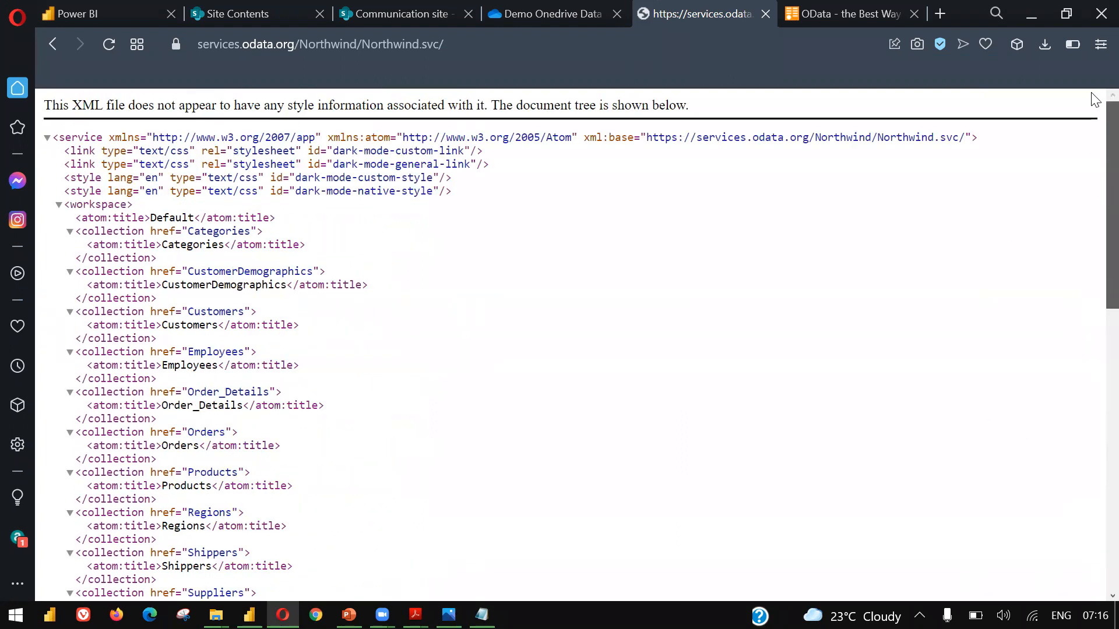
scroll(1092, 169, down, 4)
scroll(1092, 169, down, 6)
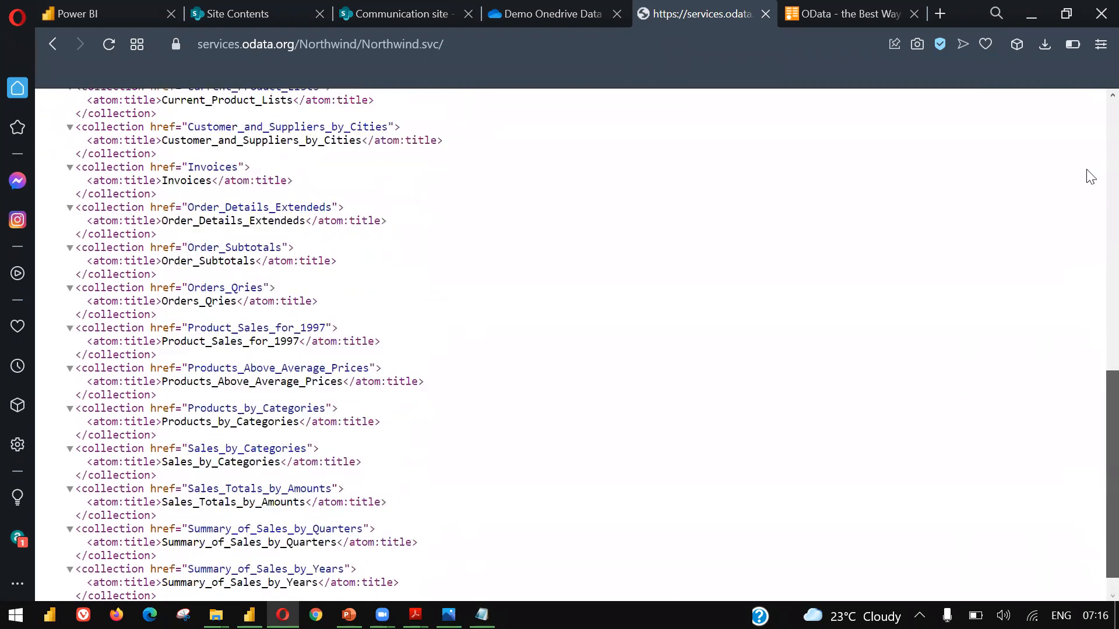
scroll(1088, 175, up, 10)
Copy the Northwind service address and switch back to Power BI Desktop
click(534, 42)
key(ctrl+c)
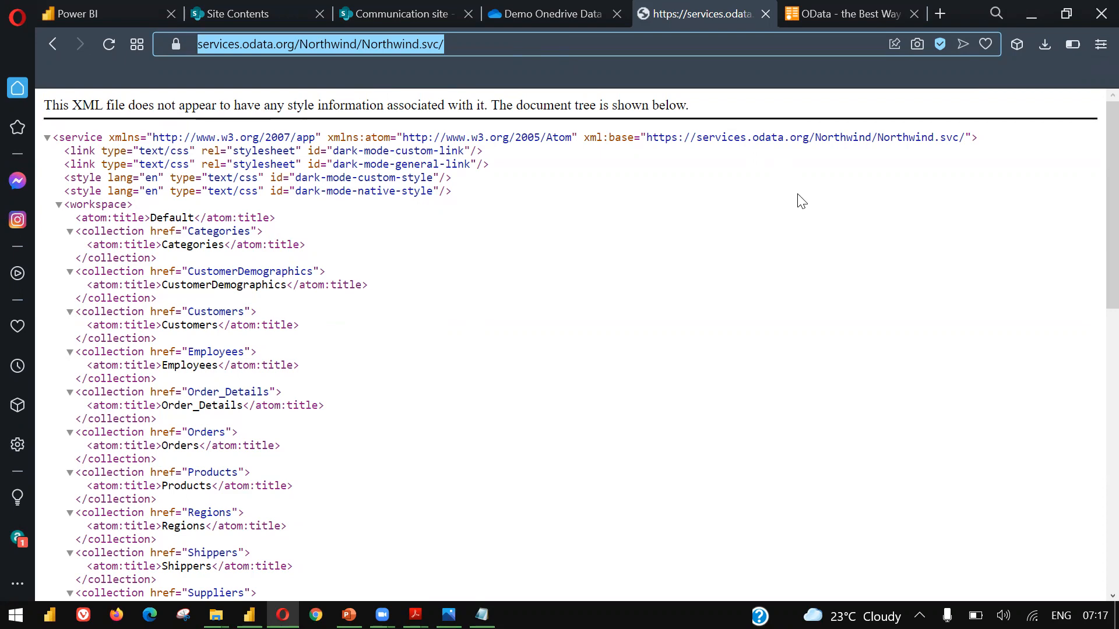
key(alt+Tab)
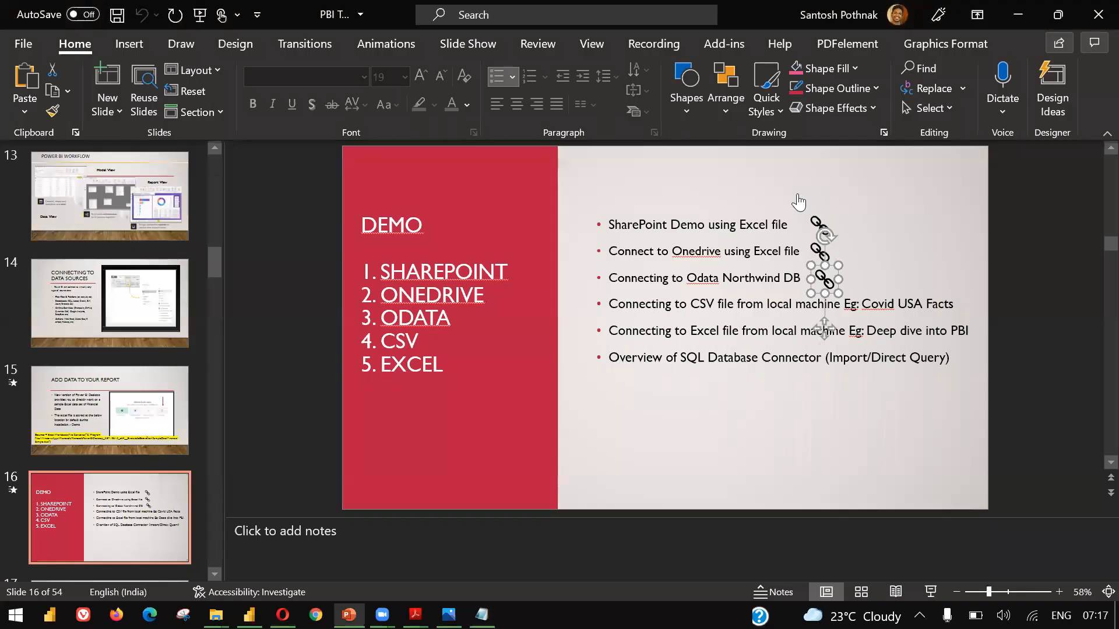
key(alt+Tab)
key(alt+Tab)
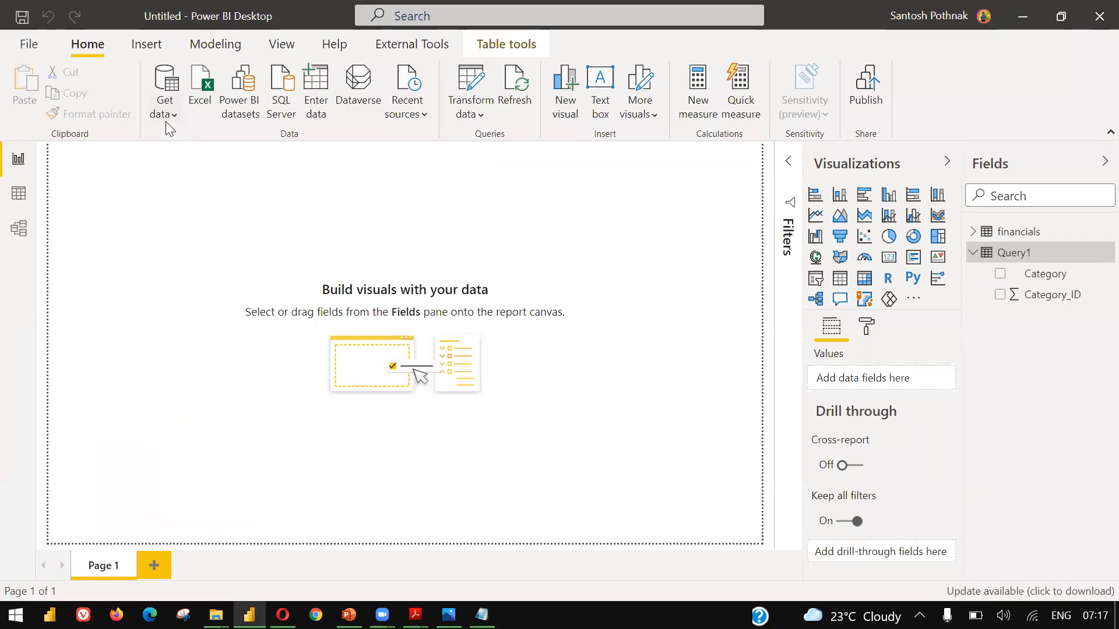
click(166, 121)
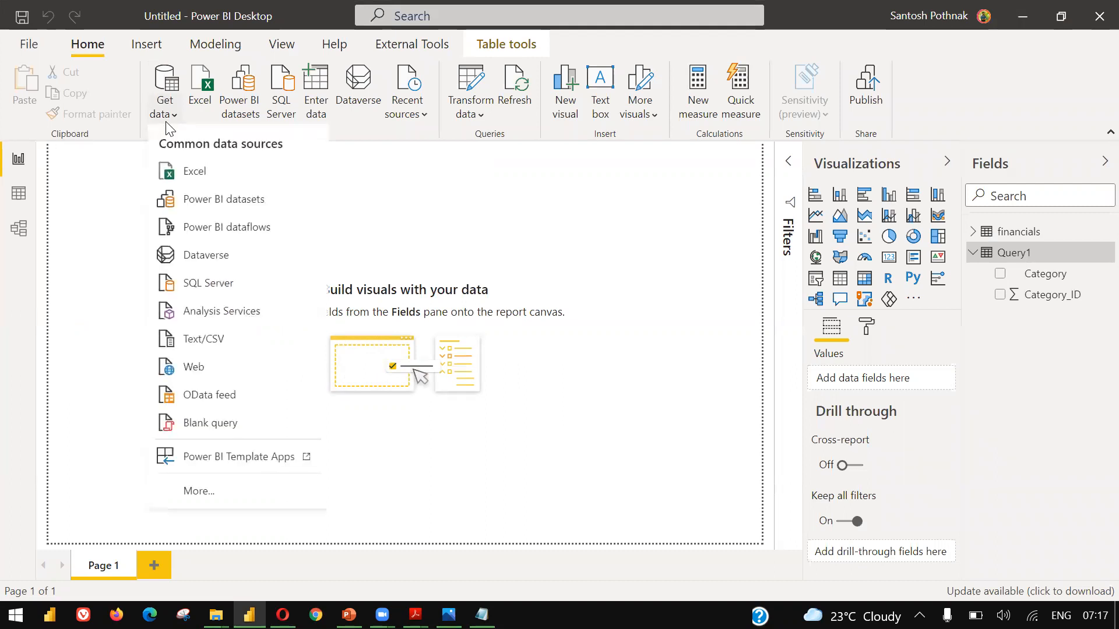
click(231, 494)
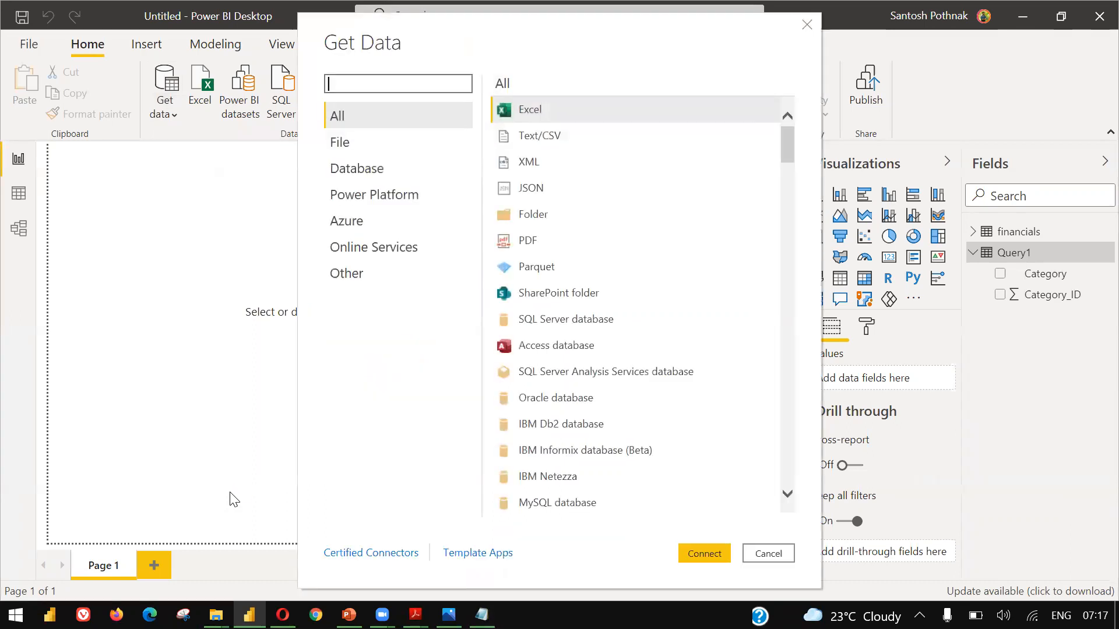
text(d)
text(data)
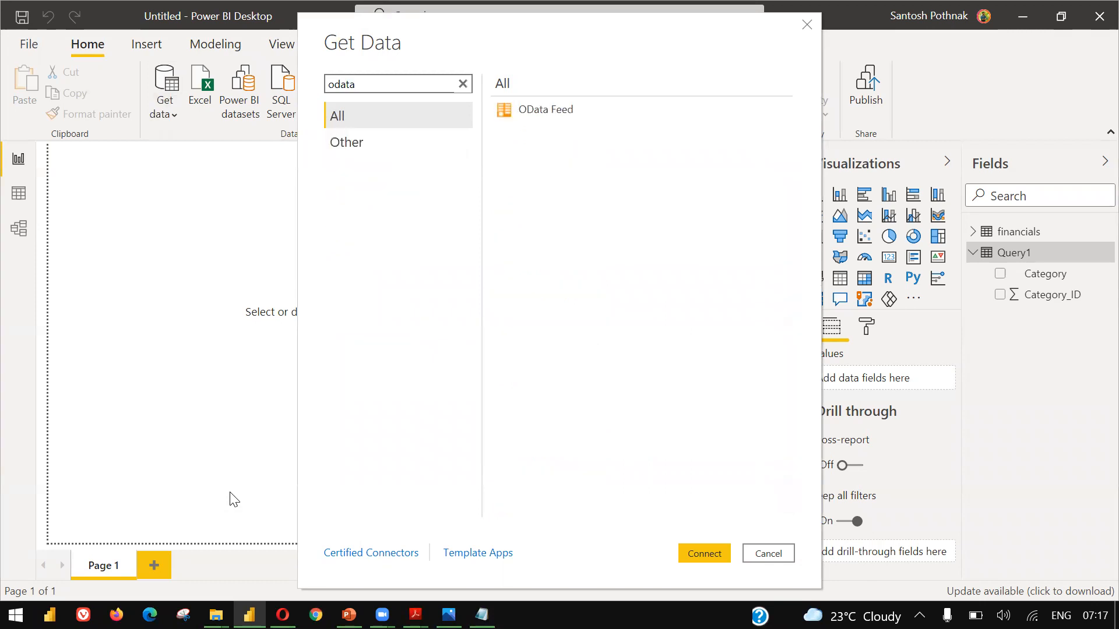
double_click(521, 120)
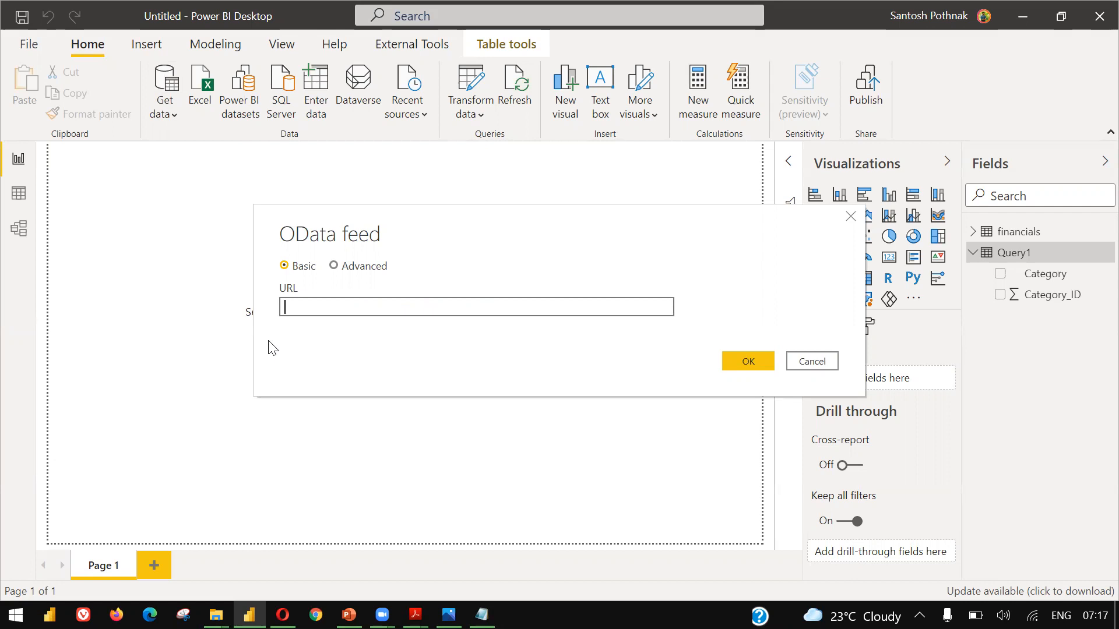
key(ctrl+v)
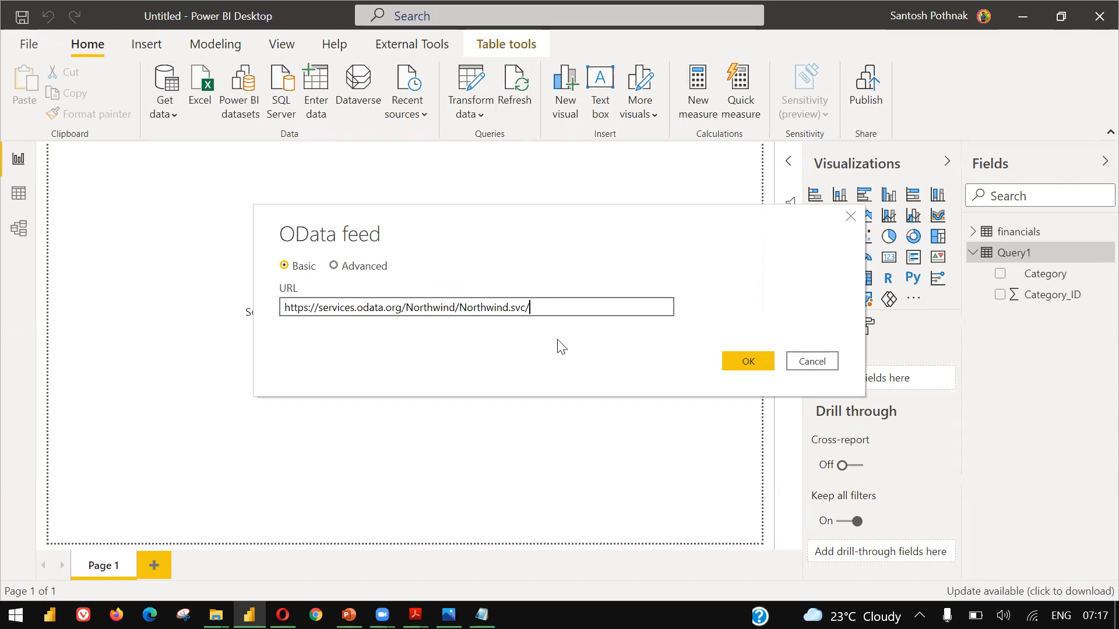
click(757, 362)
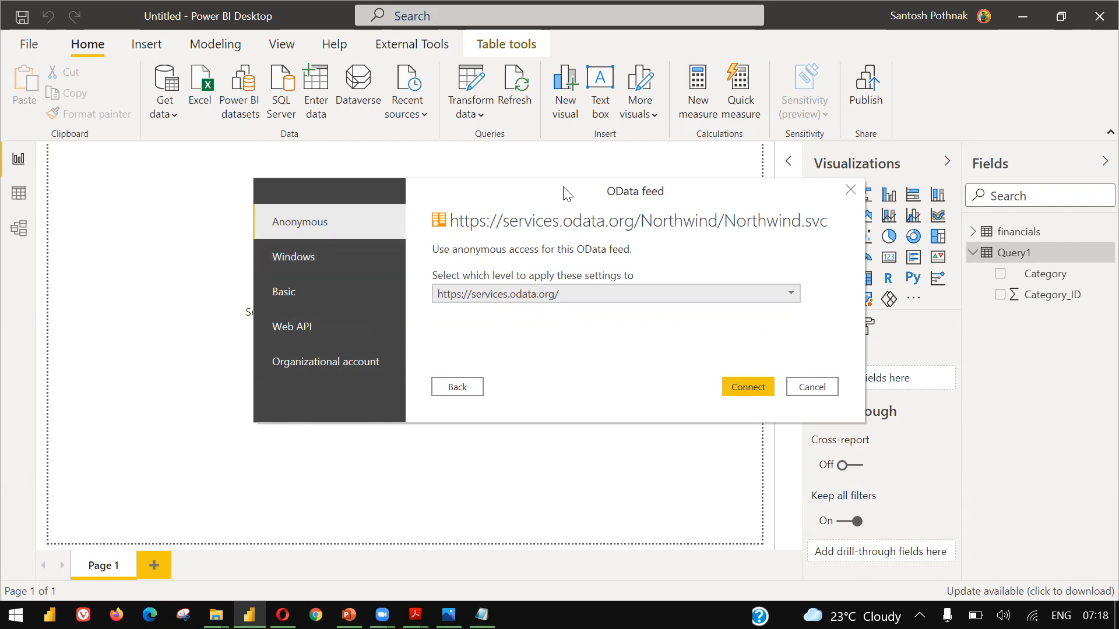
Switch to Opera and check the address of the Northwind OData service against the connection being set up
key(alt+Tab)
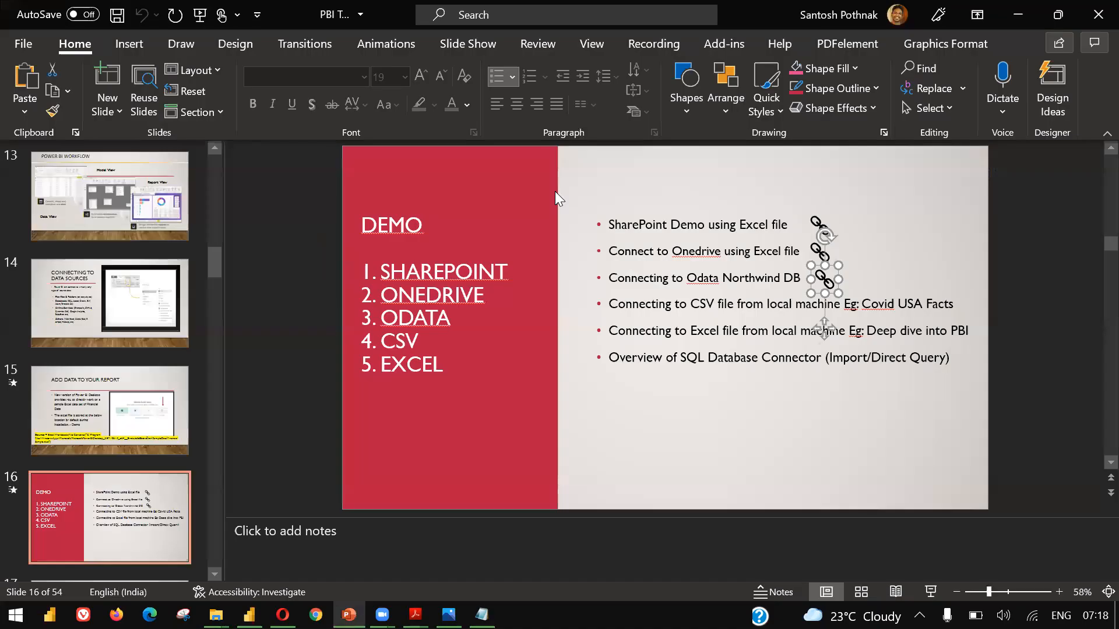
key(alt+Tab)
key(alt+Tab)
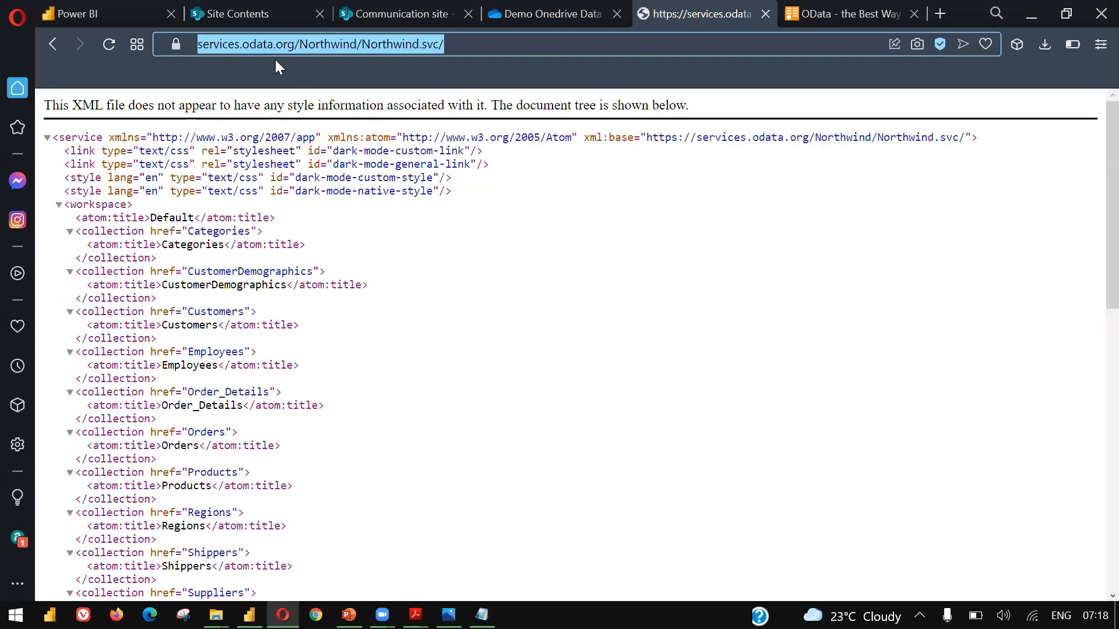
triple_click(287, 48)
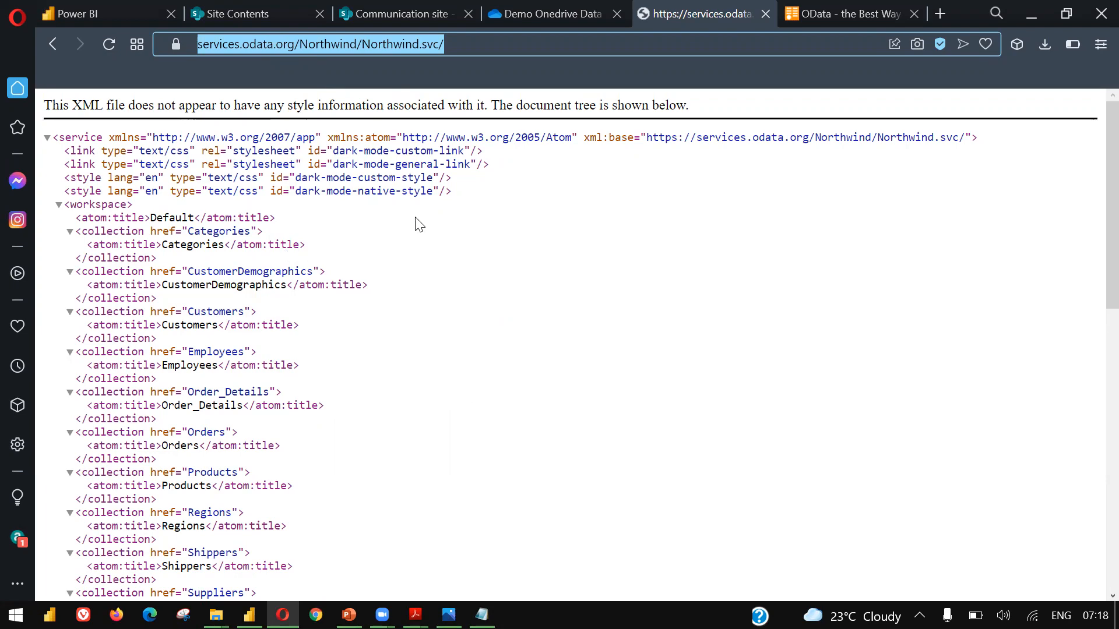
key(alt+Tab)
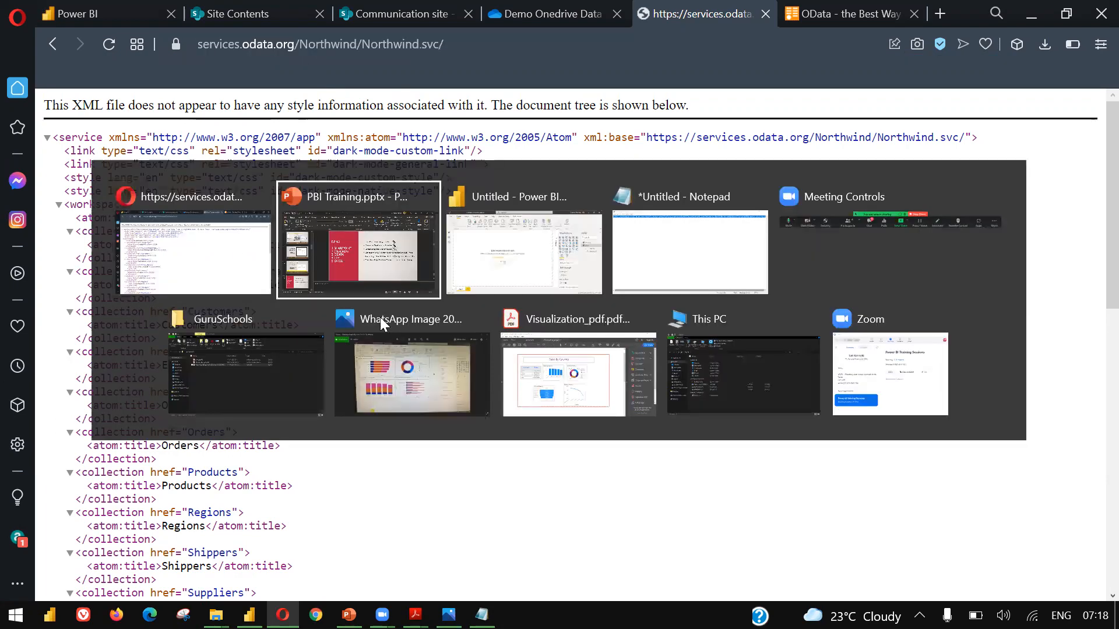
Switch to Power BI Desktop and connect to the Northwind OData feed with anonymous access to list its tables
key(alt+Tab)
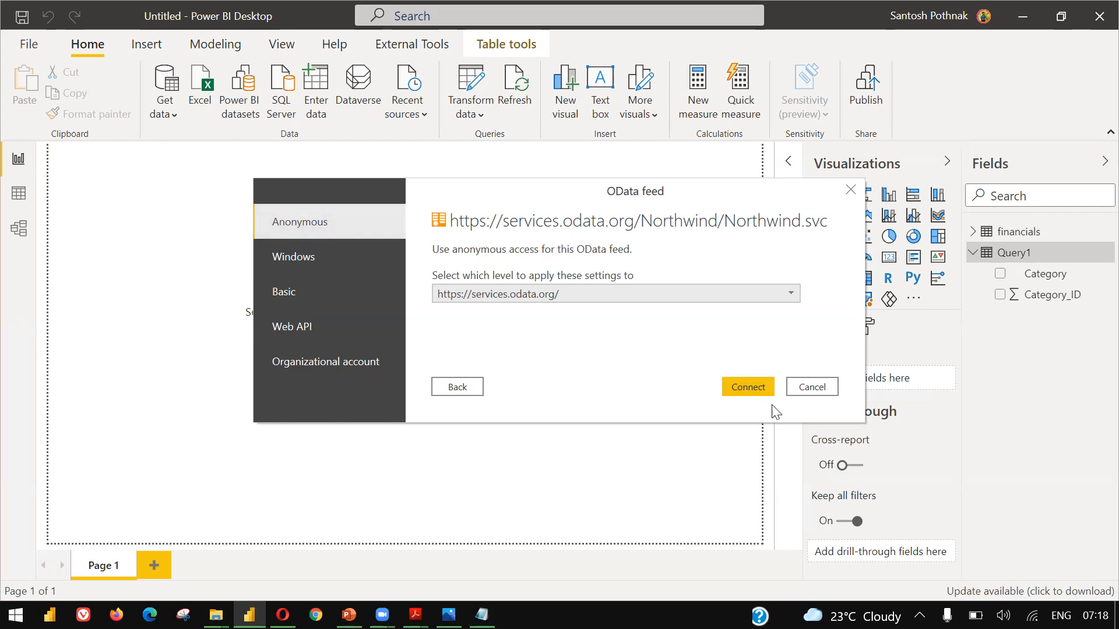
click(751, 388)
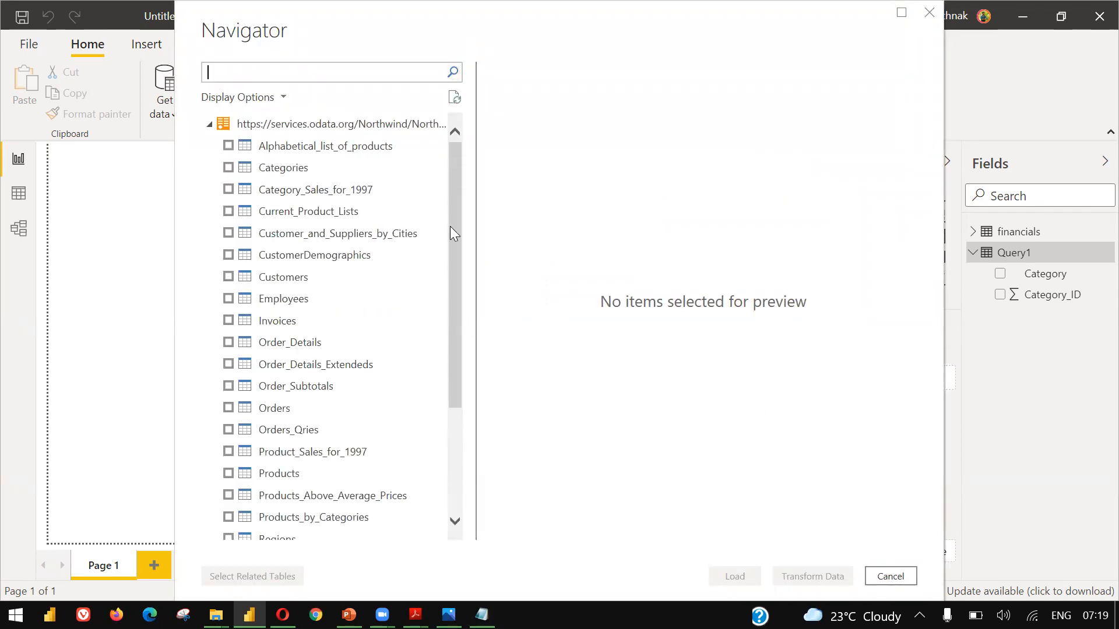
drag(450, 227, 455, 108)
Select the Customers, Employees, Orders, Products and Regions tables and open them for transformation in Power Query Editor
click(228, 276)
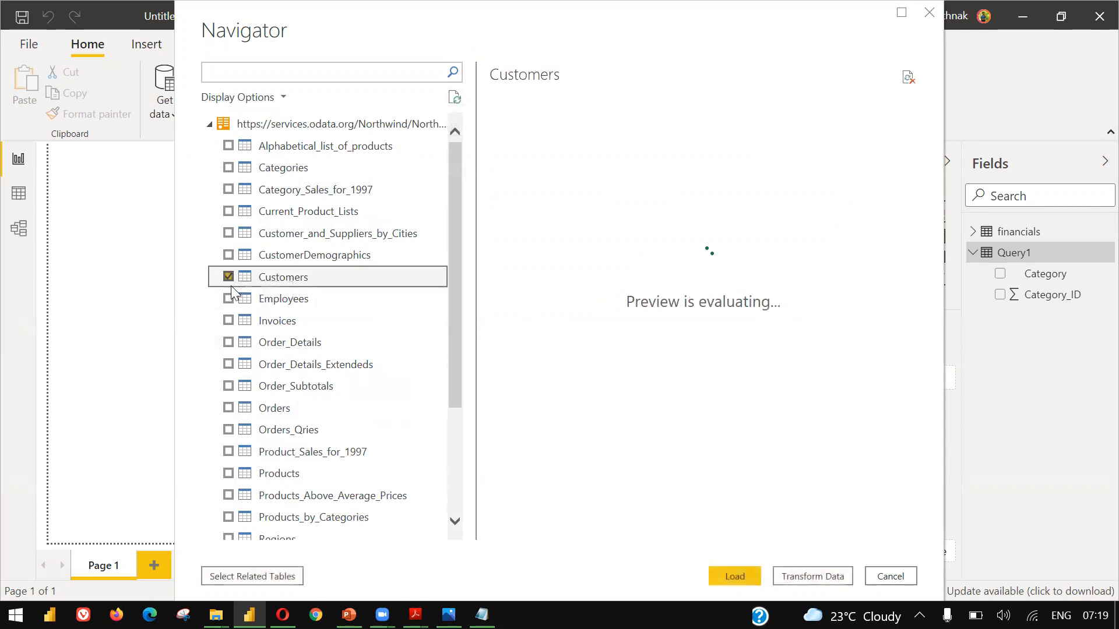
click(229, 299)
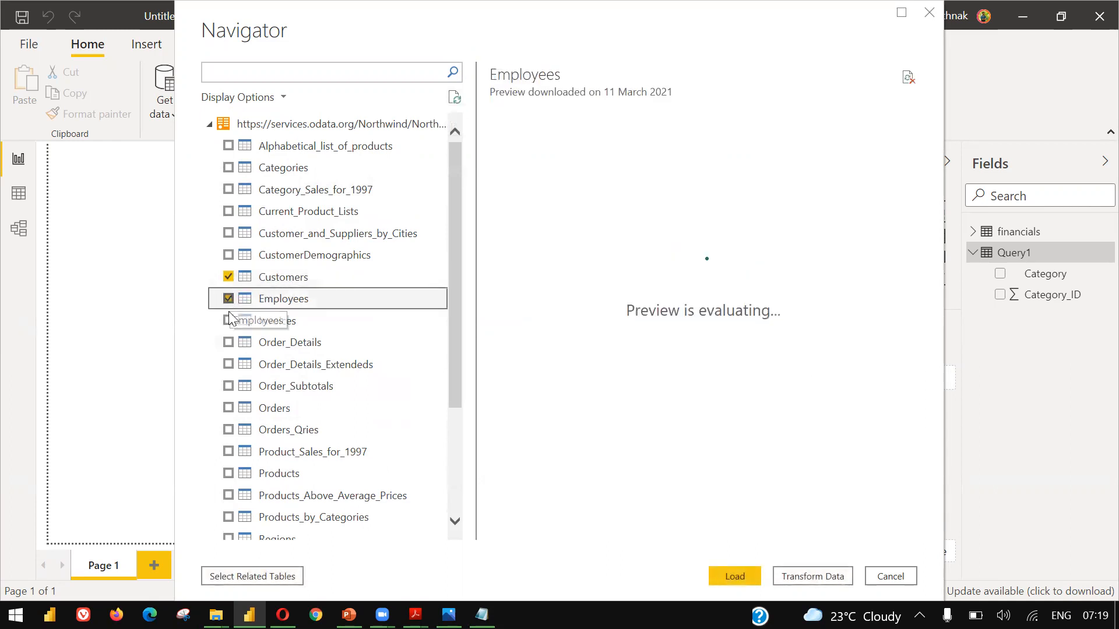
click(228, 343)
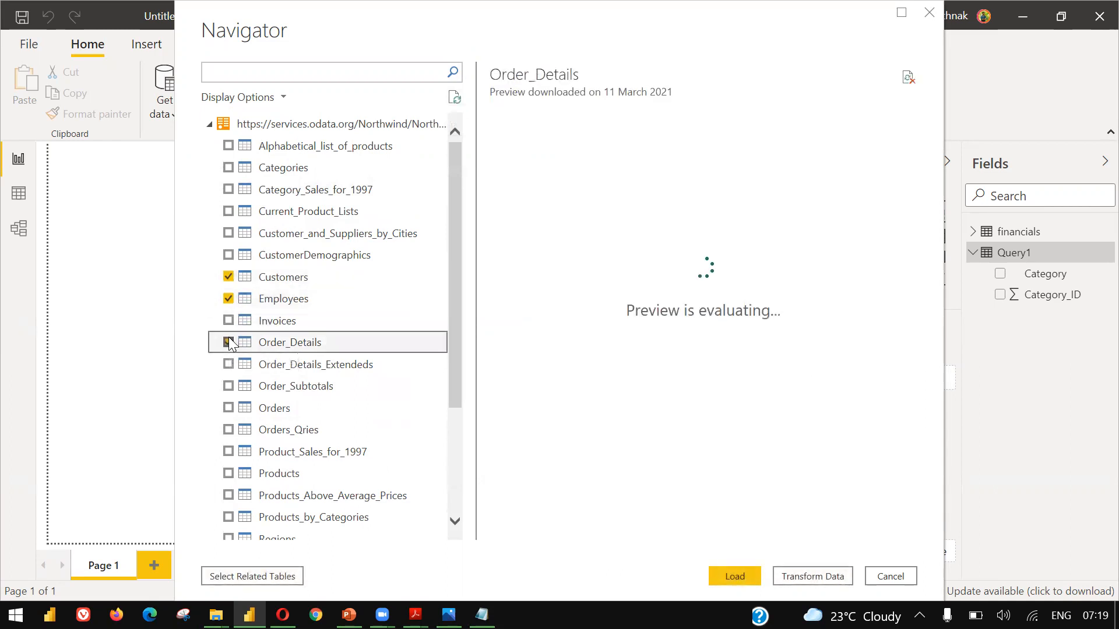
click(228, 342)
click(228, 408)
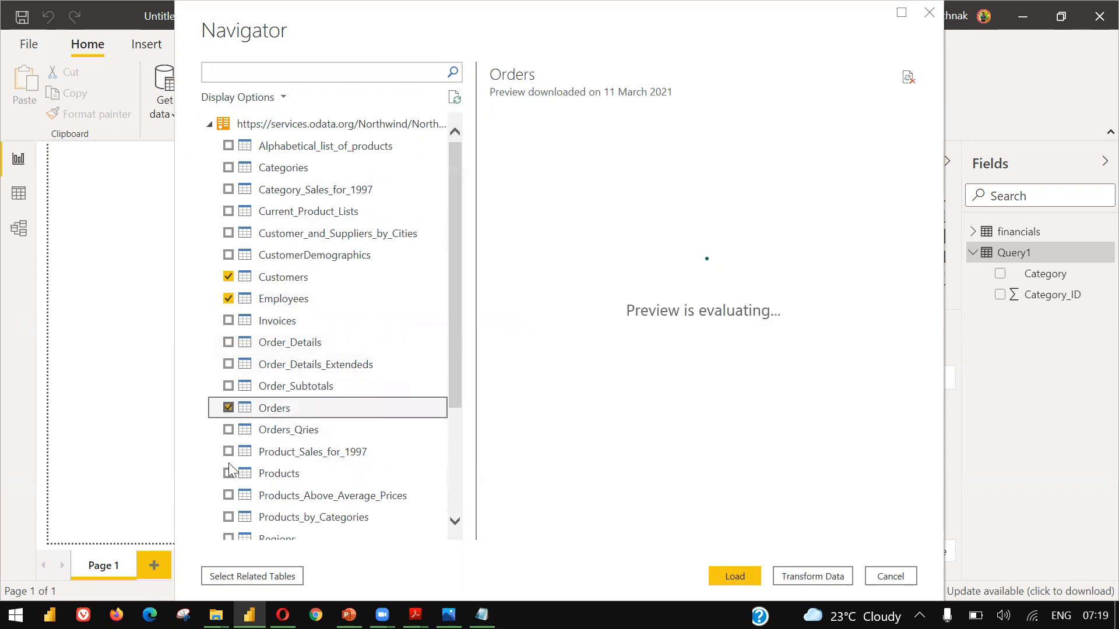
click(228, 473)
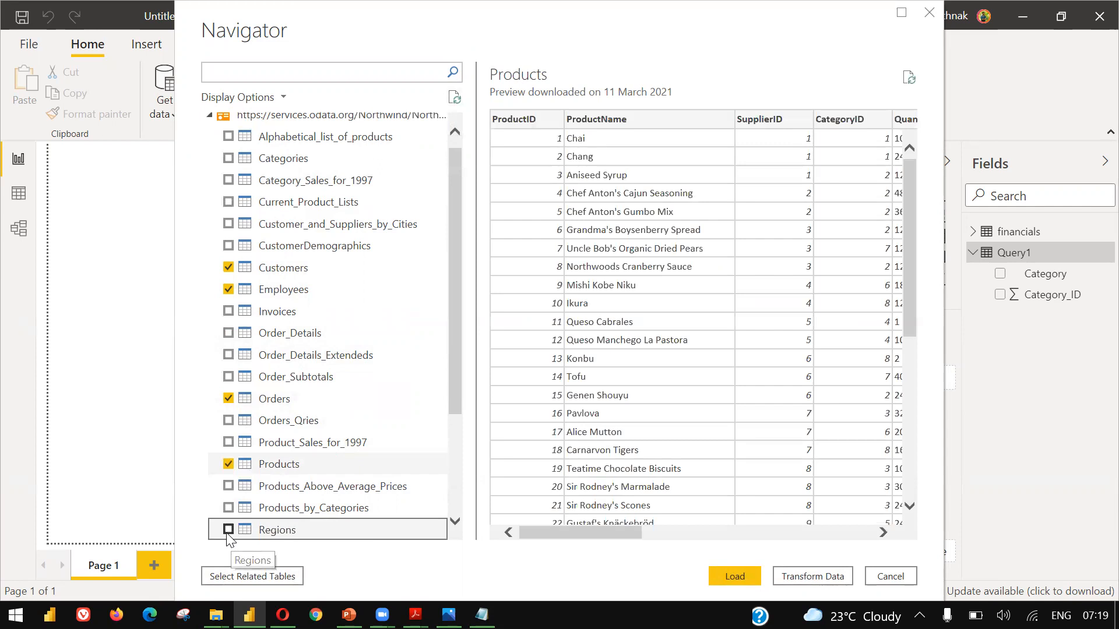
click(229, 537)
click(228, 532)
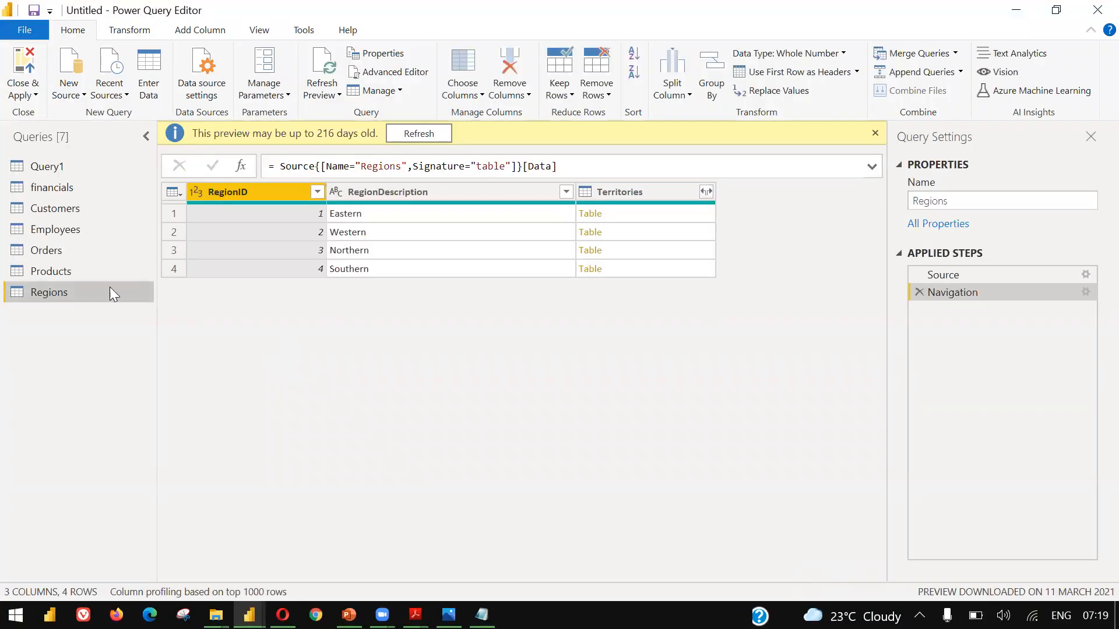
Look through the data of the Products, Orders, Employees, Customers, financials and Query1 queries
click(77, 273)
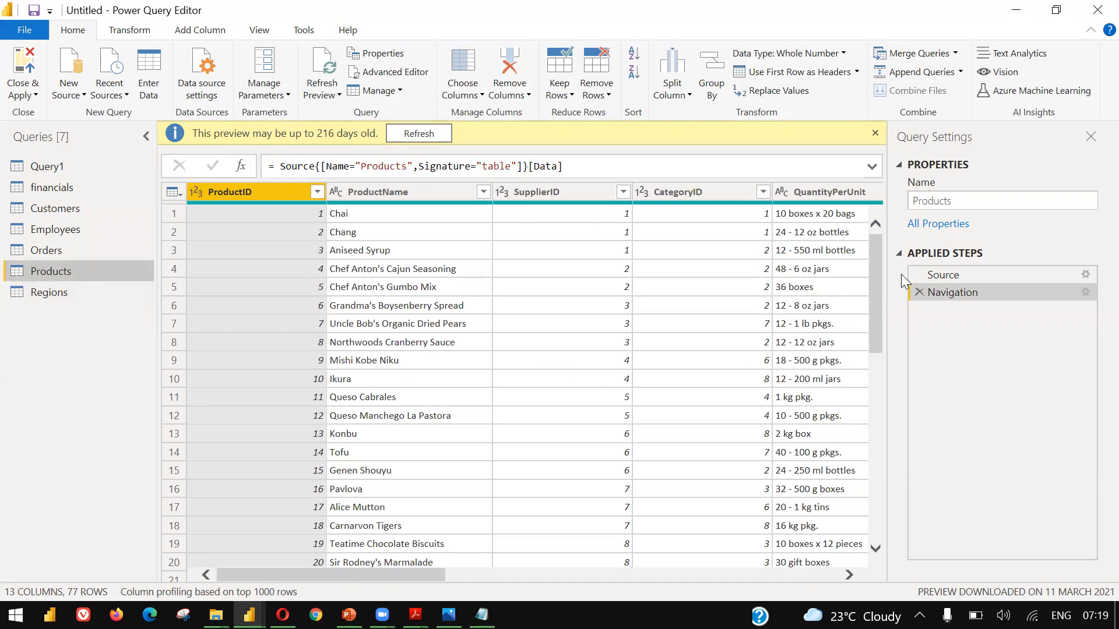
drag(873, 265, 868, 524)
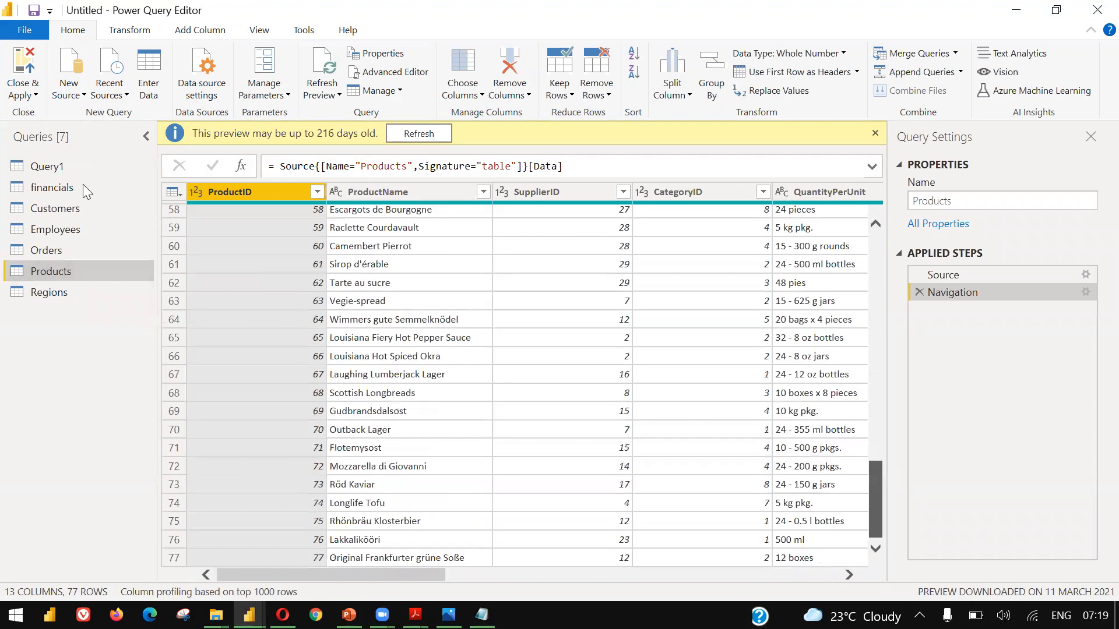
click(43, 250)
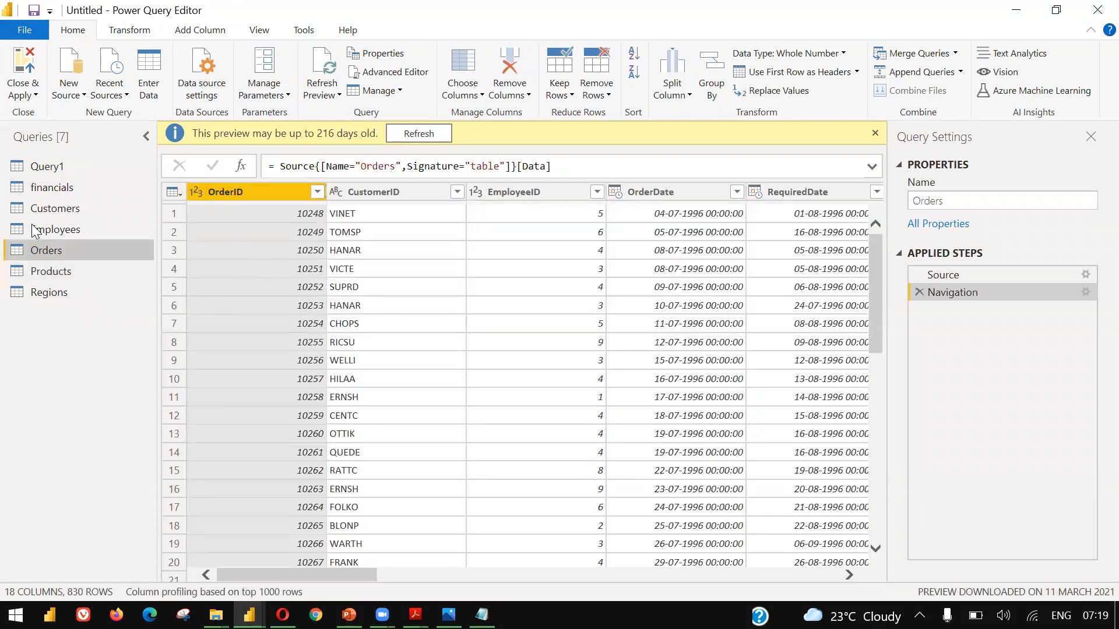
click(56, 223)
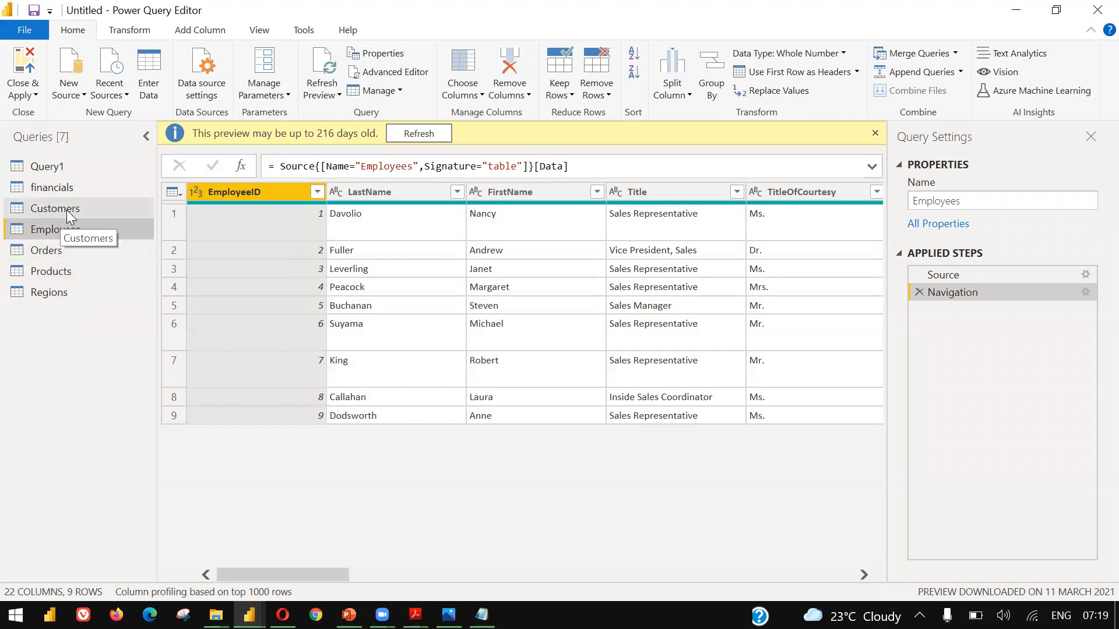
click(68, 210)
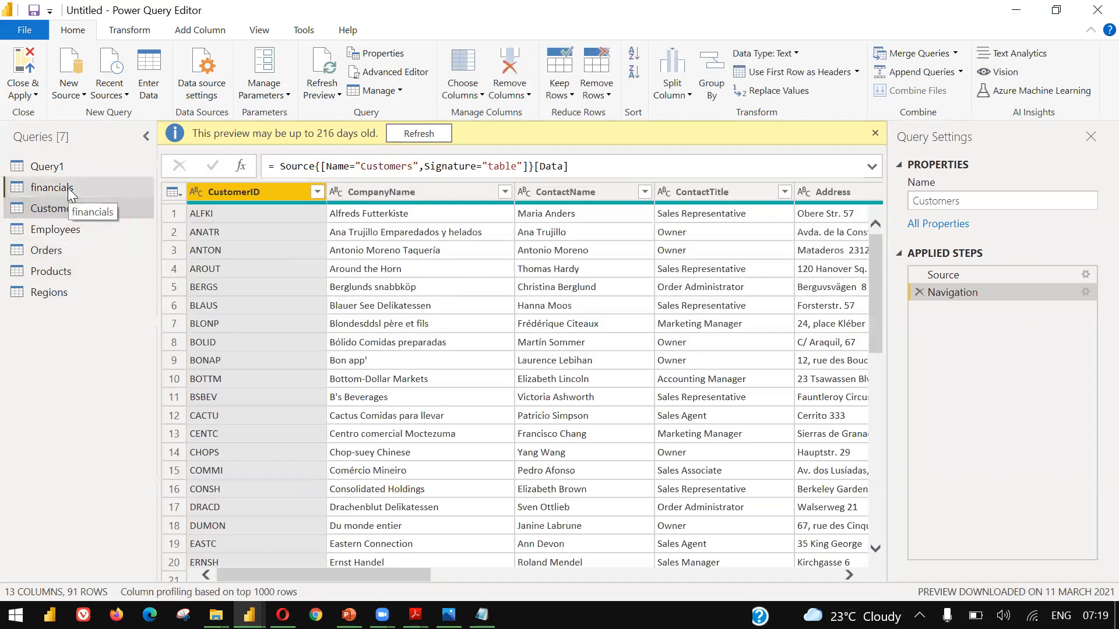
click(66, 186)
click(64, 169)
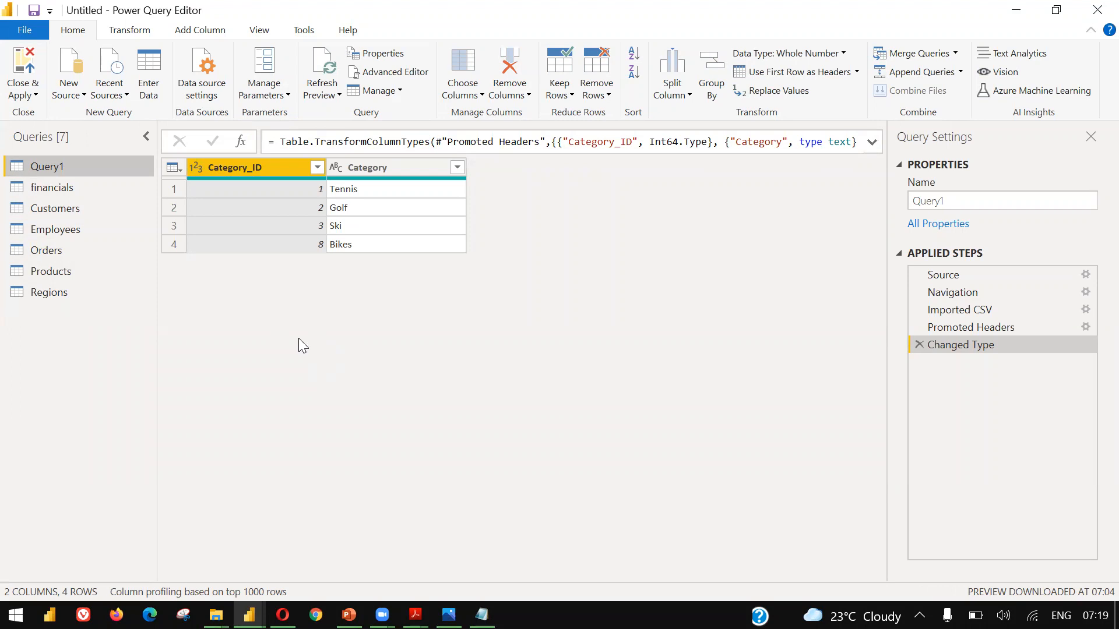
Switch to Opera to check the Northwind service page against the imported queries, and return to Power Query Editor
key(alt+Tab)
key(alt+Tab)
key(alt+Tab)
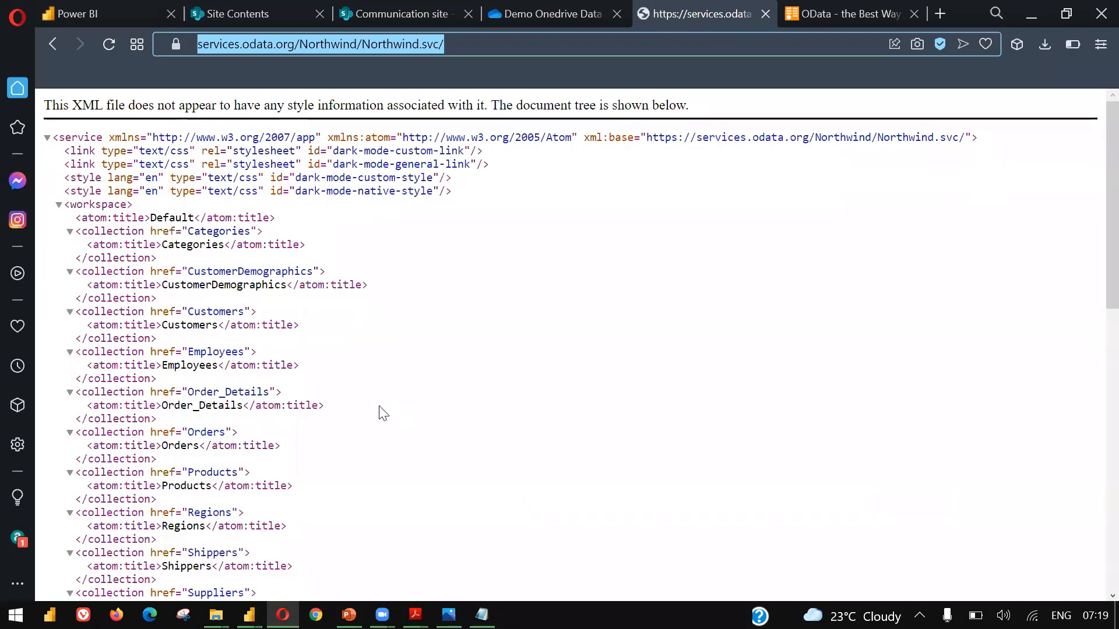
key(alt+Tab)
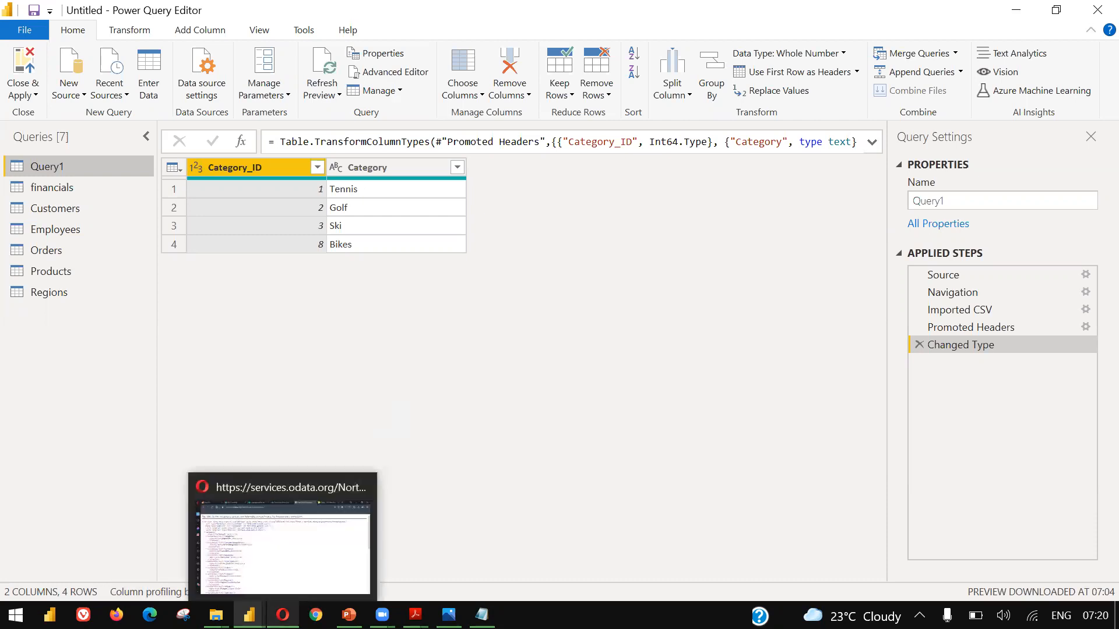
Switch to Opera and search the web for azure devops in a new tab
click(283, 614)
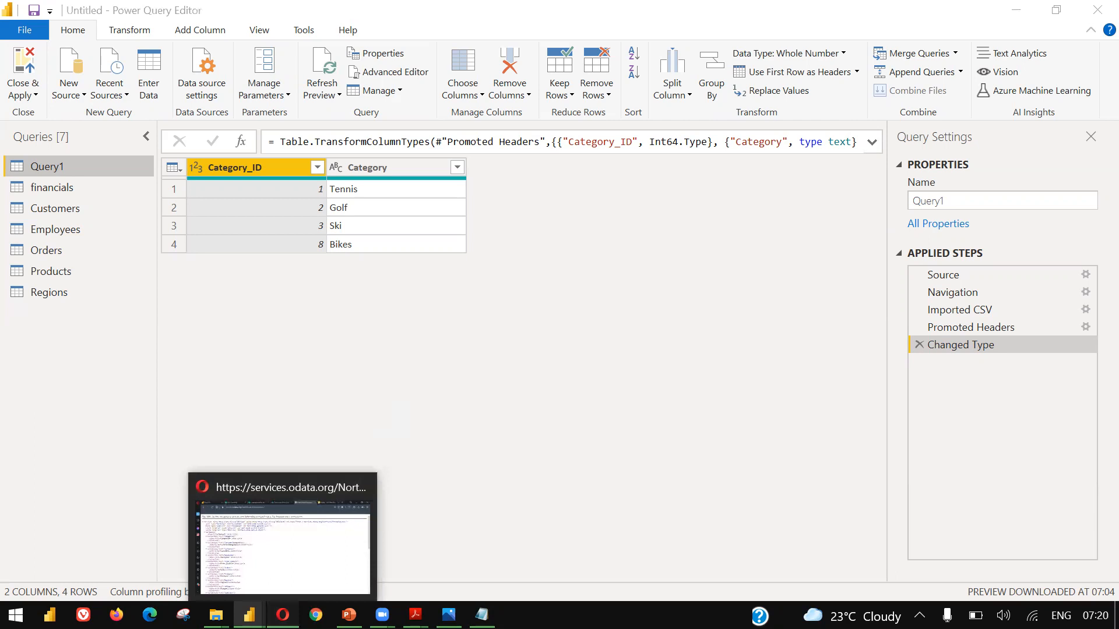
key(ctrl+t)
text(dev)
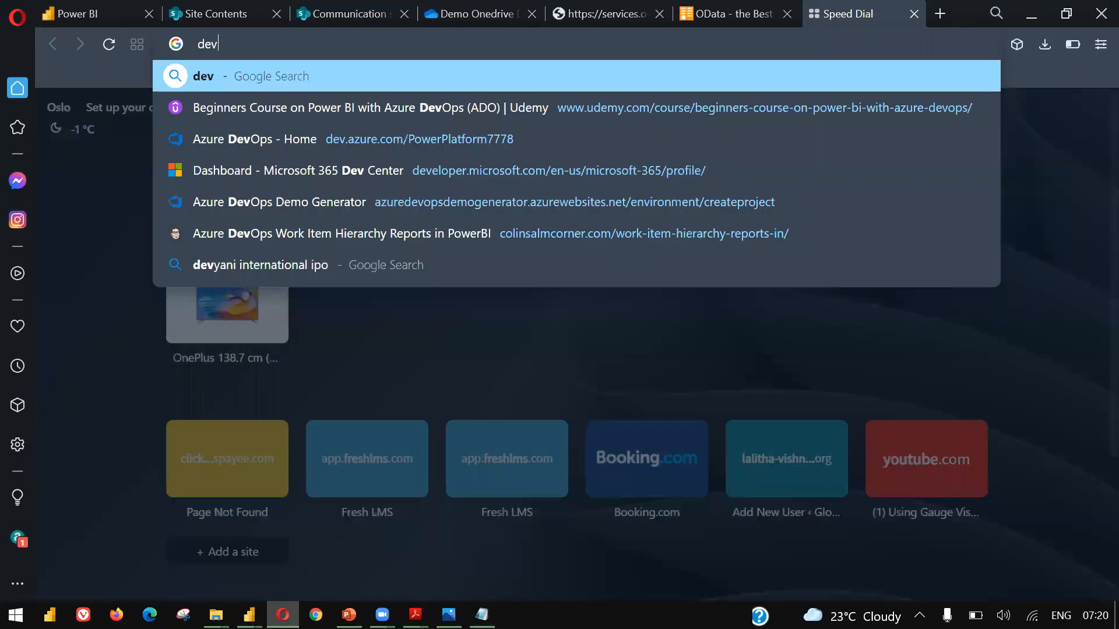
key(BackSpace)
key(BackSpace)
key(BackSpace)
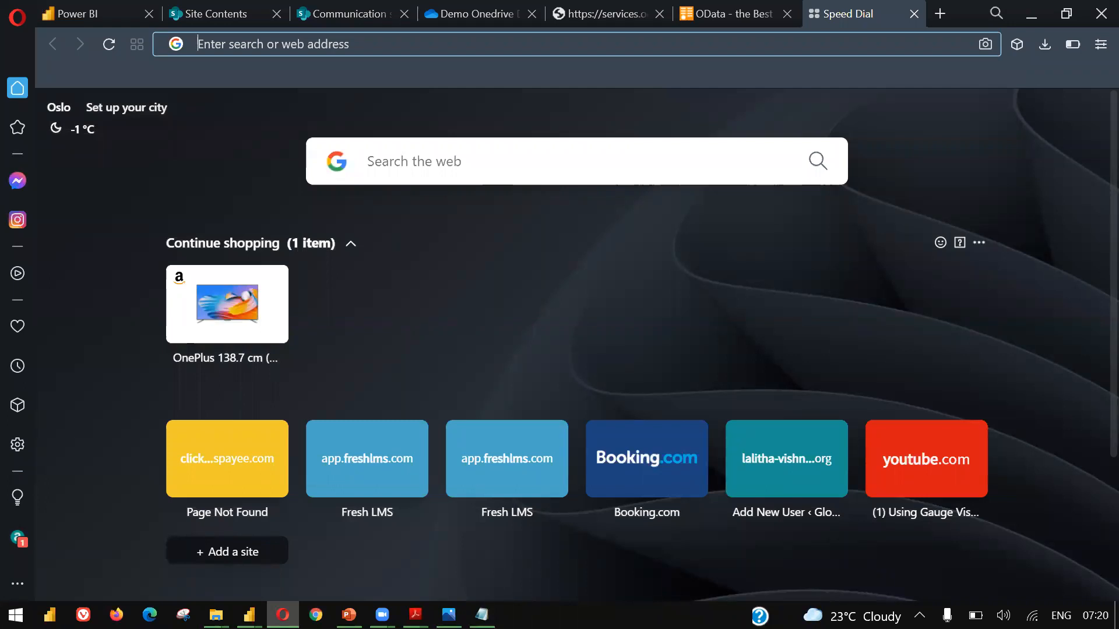
text(dazured)
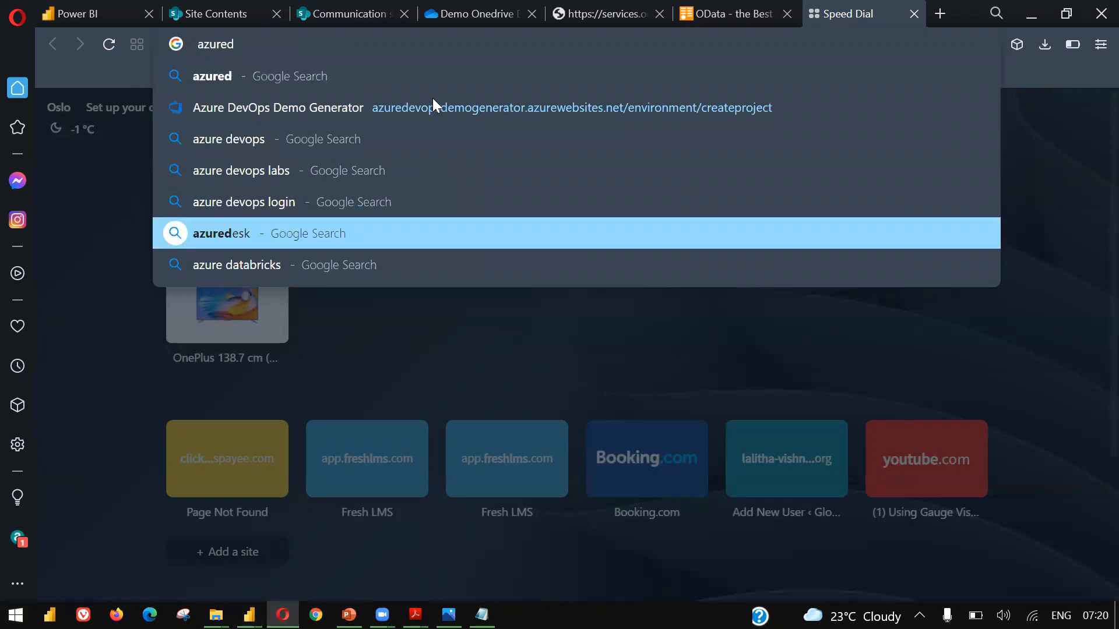
click(413, 139)
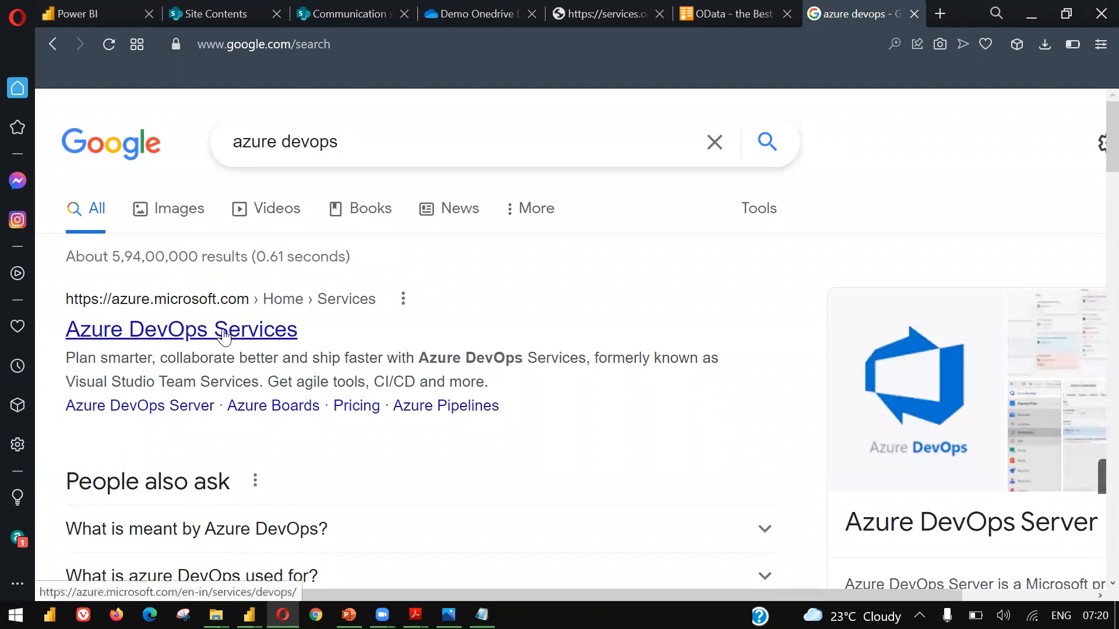
Open the Azure DevOps Services page, sign in to the Azure site and return to Power Query Editor
click(223, 337)
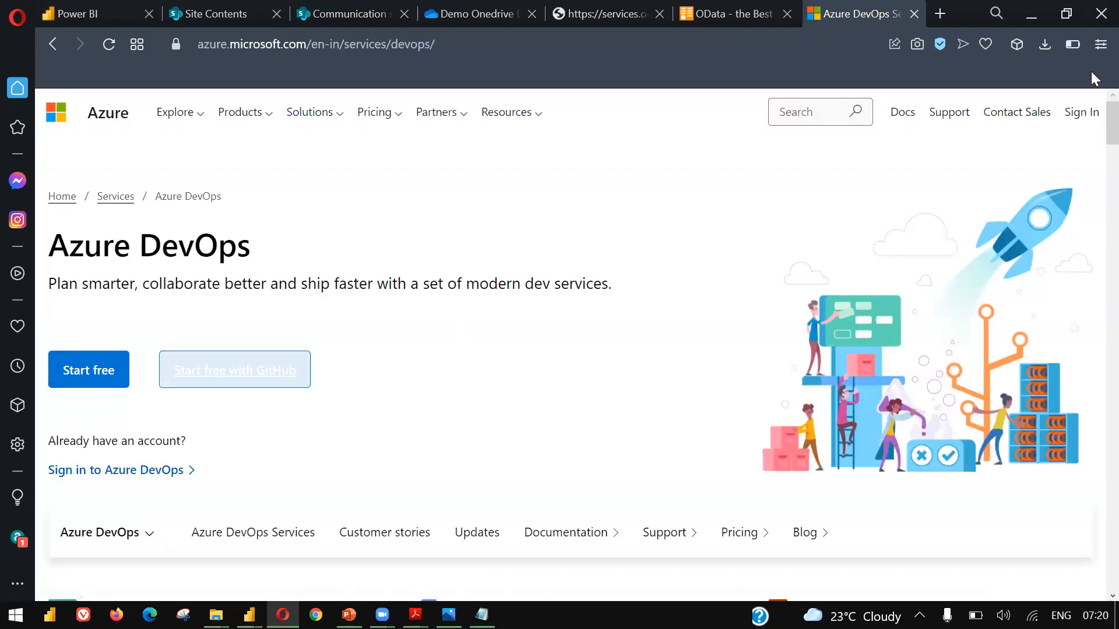
click(1081, 111)
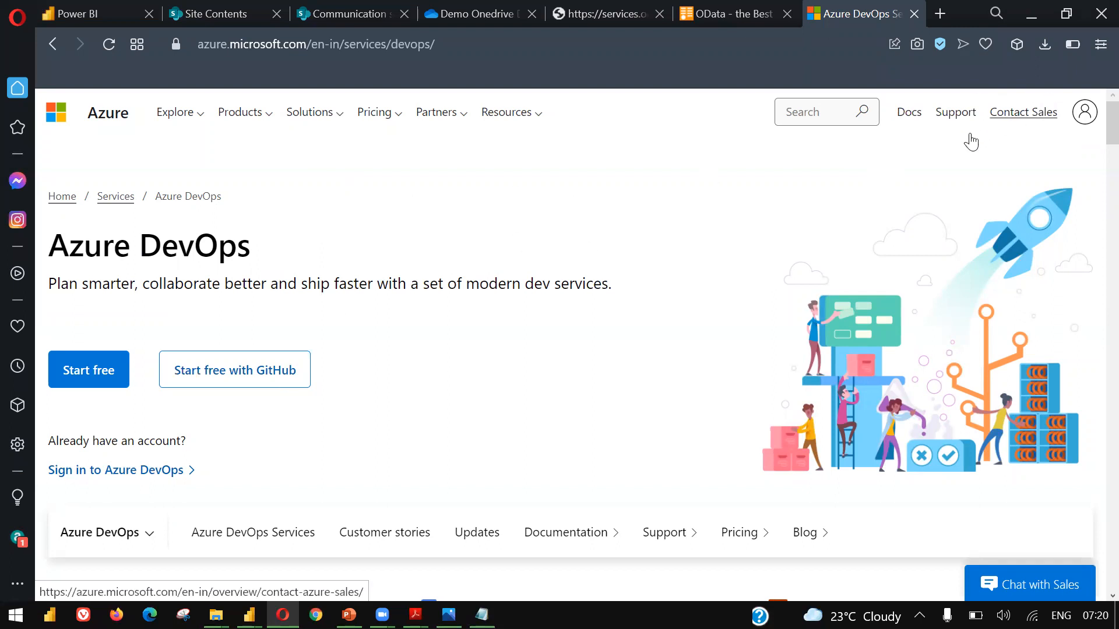
key(alt+Tab)
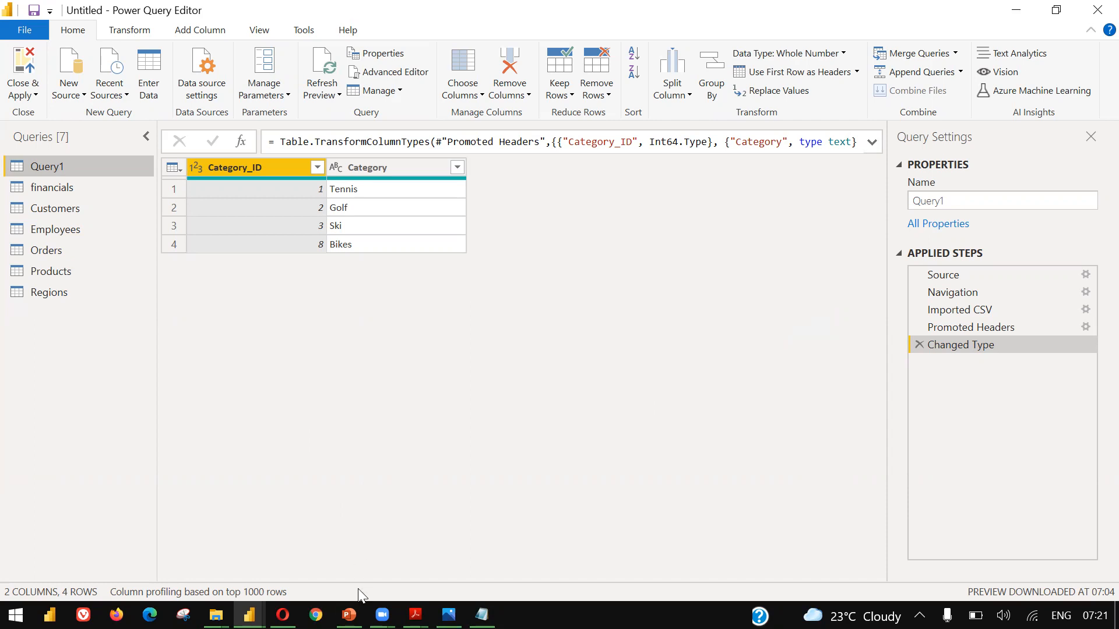
Switch to the PowerPoint demo slide and check its items on connecting to CSV and Excel files from the local machine
click(349, 615)
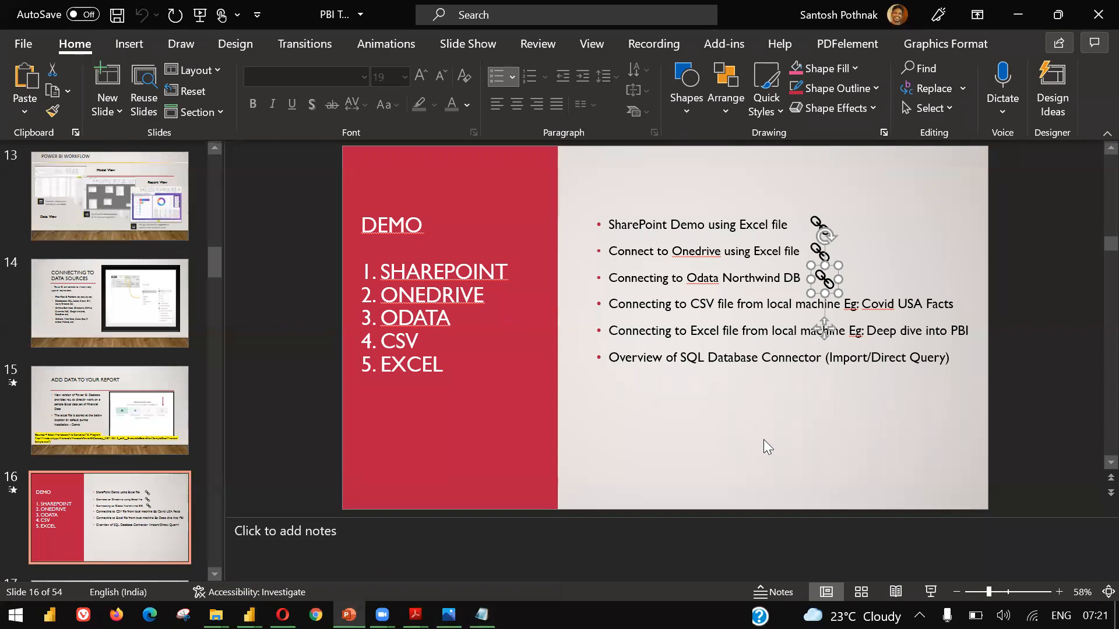
click(702, 335)
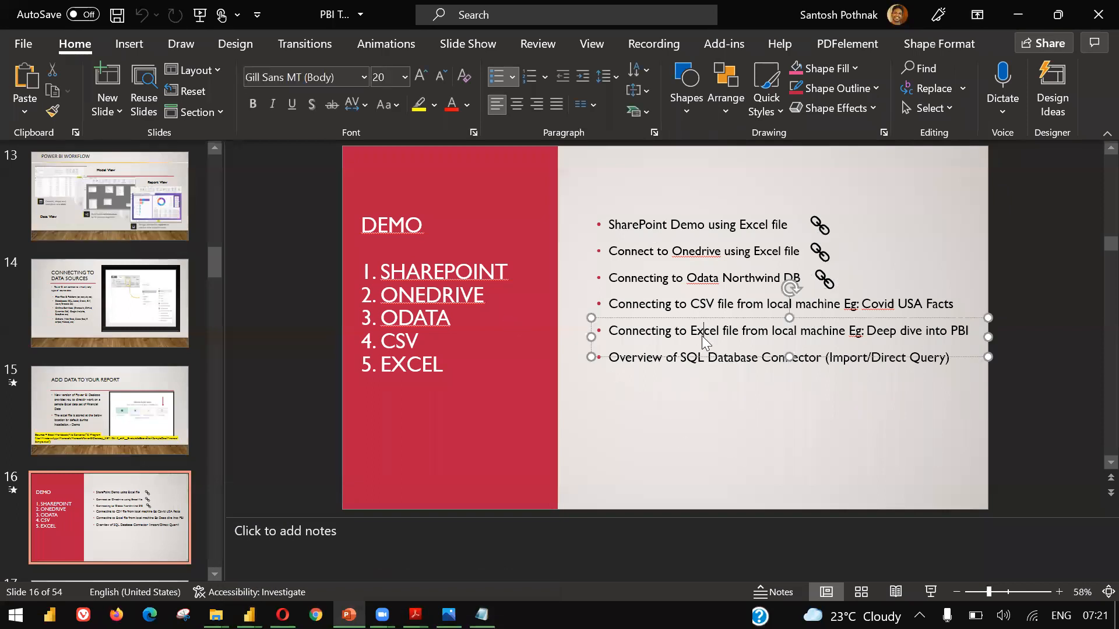
triple_click(702, 336)
double_click(684, 304)
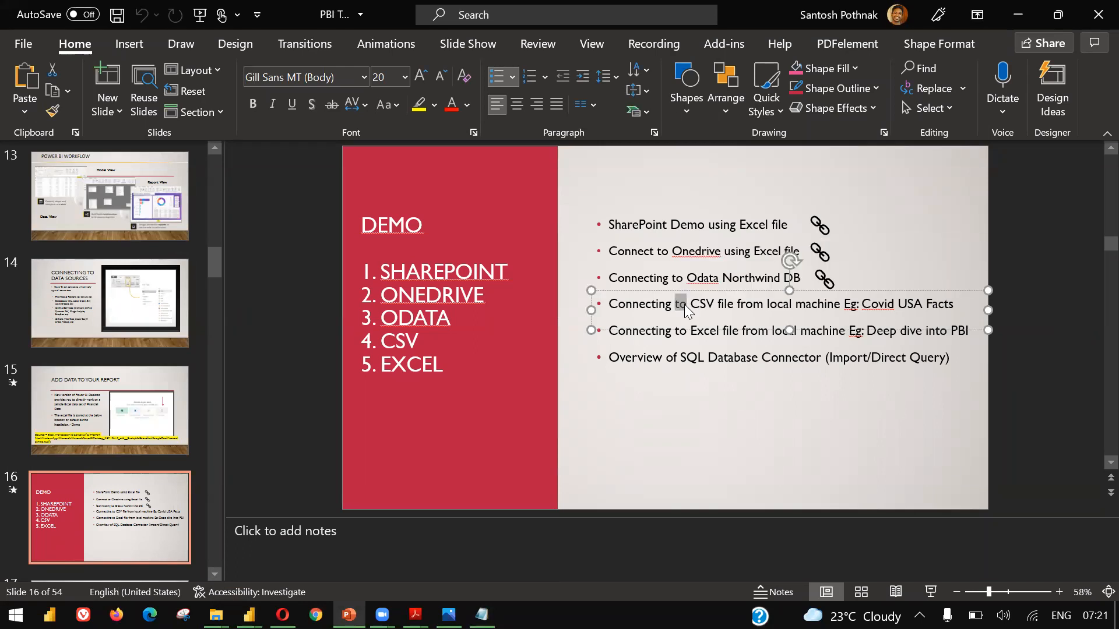
Return to Power Query Editor, apply the imported queries to the report and close the editor
key(alt+Tab)
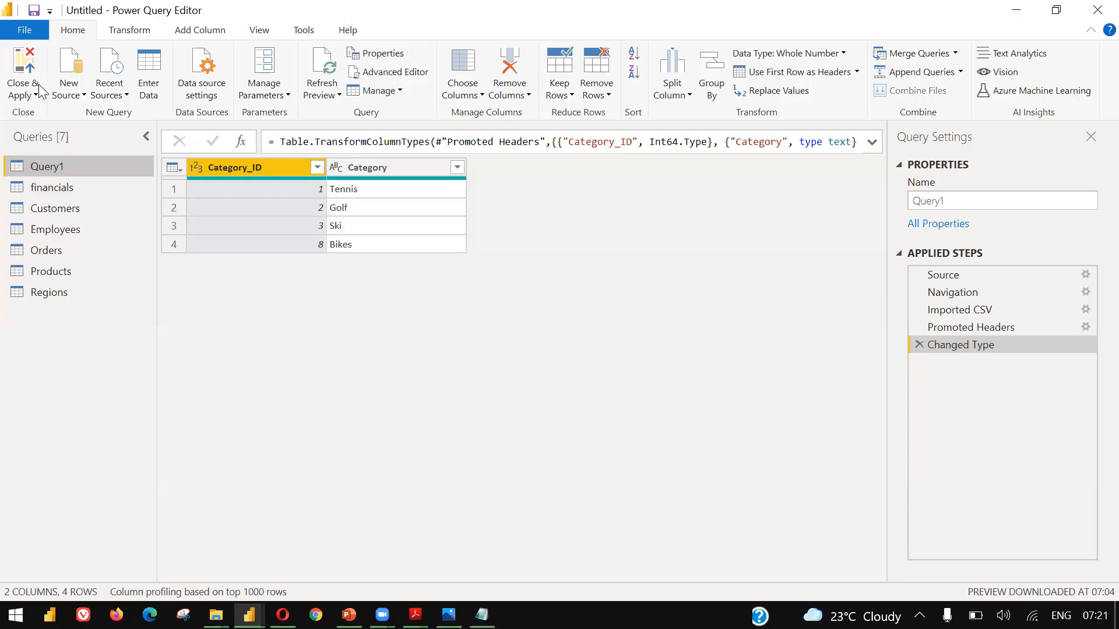
click(35, 95)
click(32, 112)
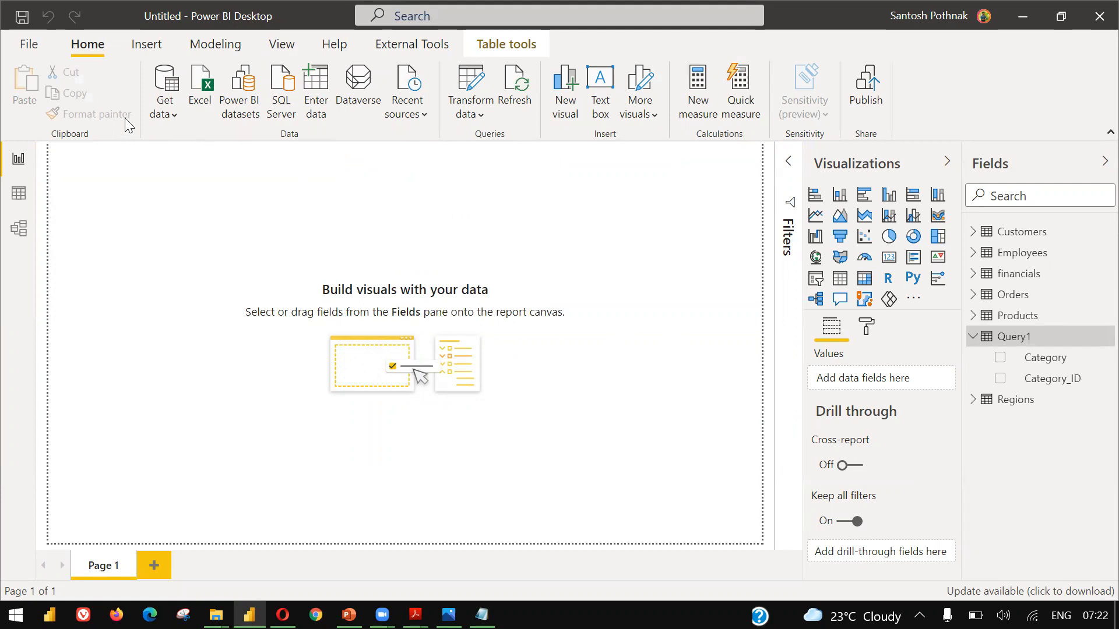
click(28, 50)
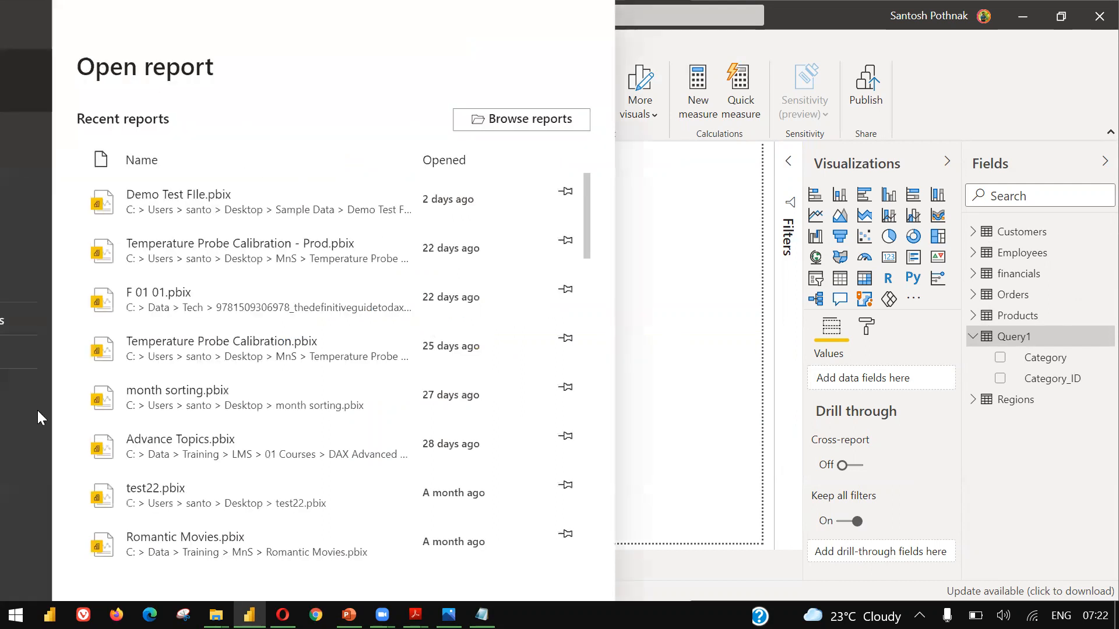
click(949, 64)
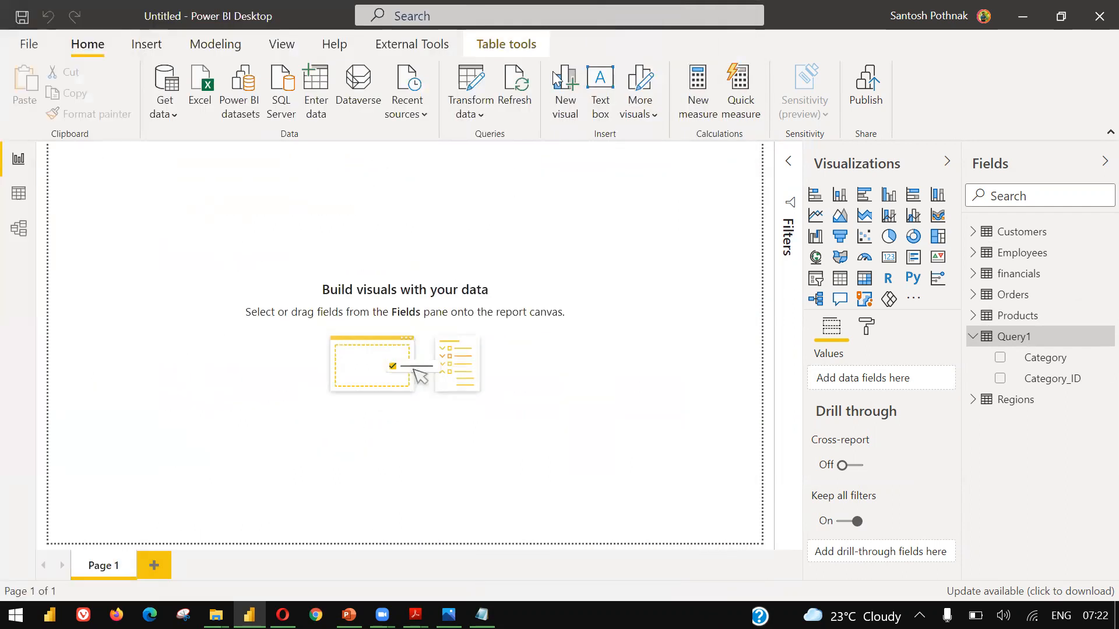
Start a Text/CSV import and search the Training folder for csv
click(152, 116)
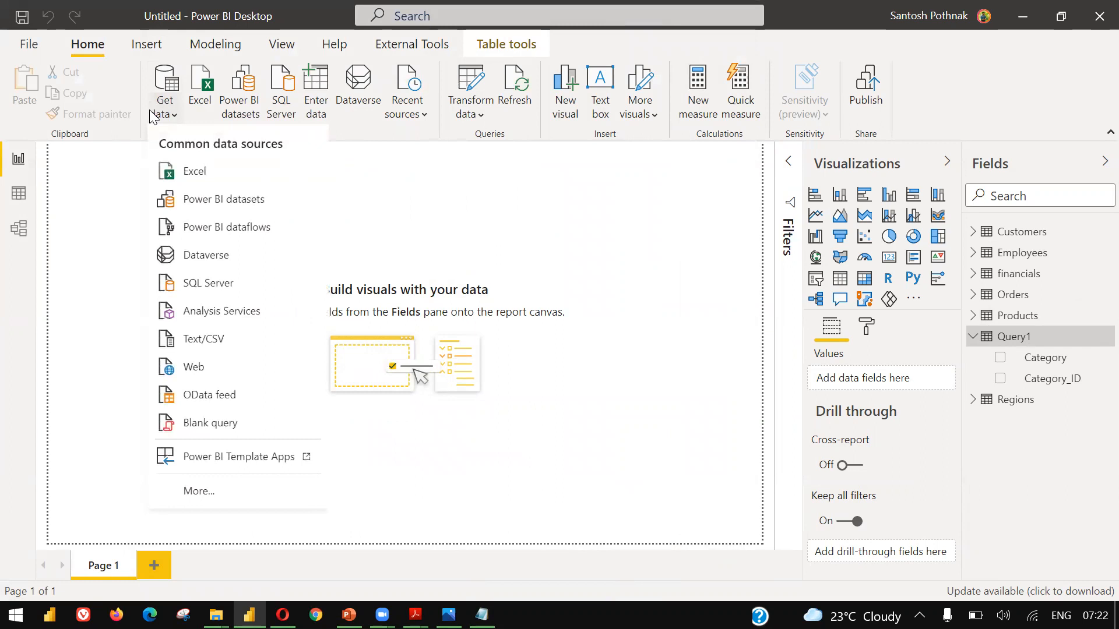
click(218, 344)
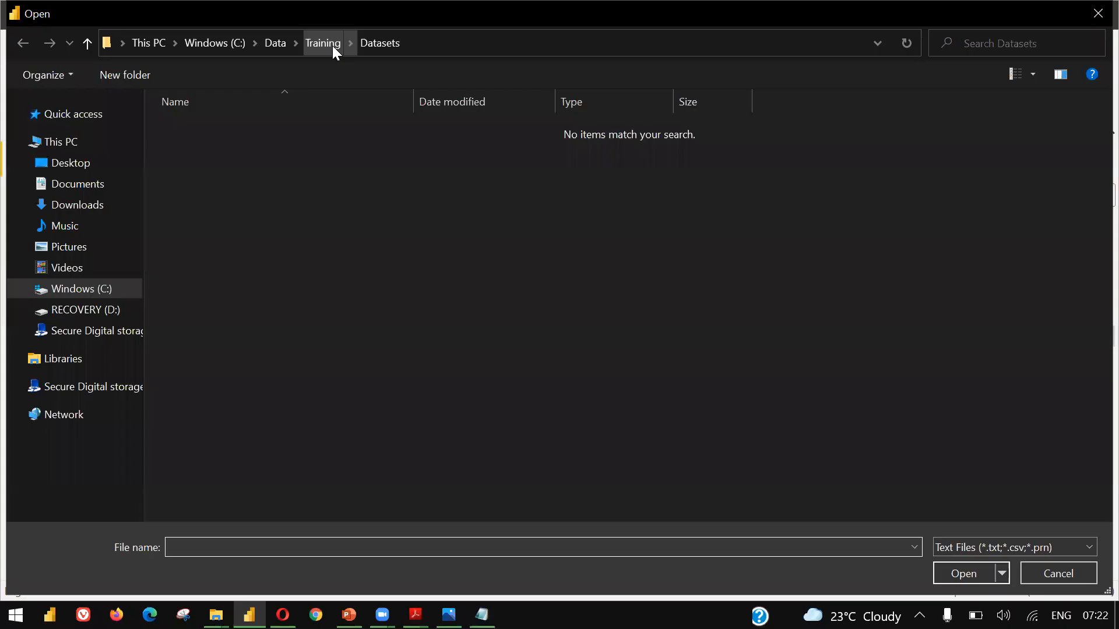
click(332, 46)
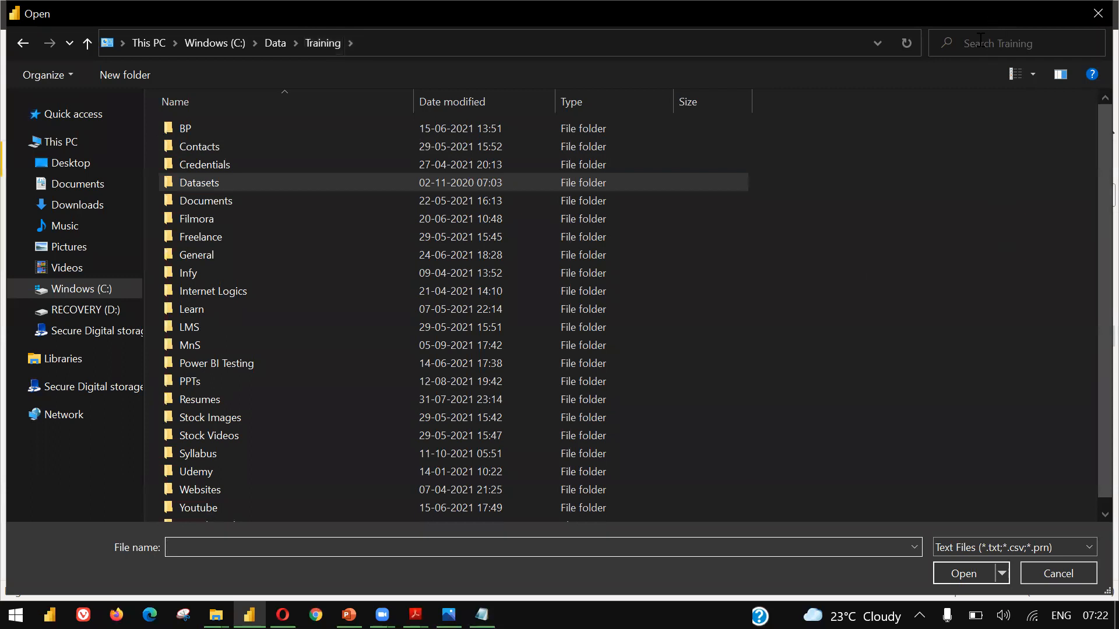
click(979, 44)
text(csv)
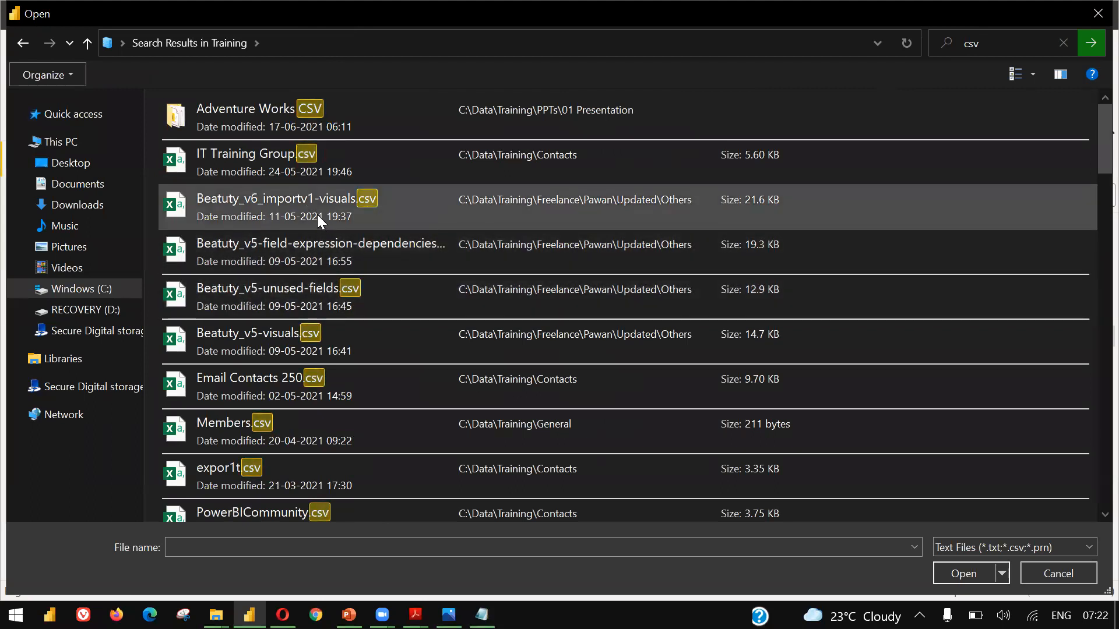
click(318, 219)
double_click(318, 219)
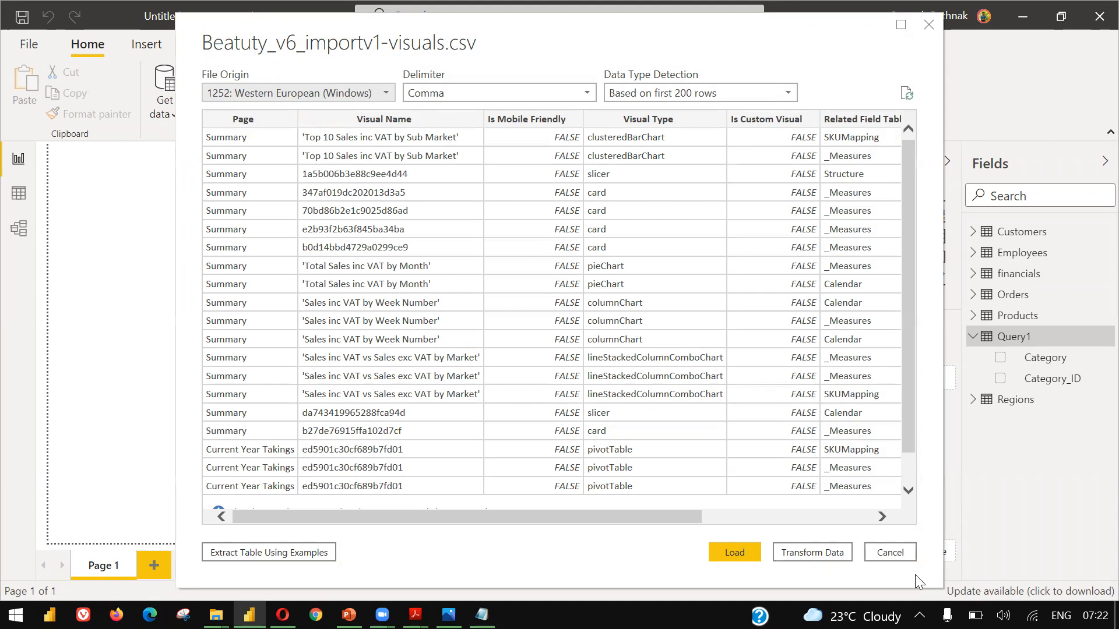
click(899, 558)
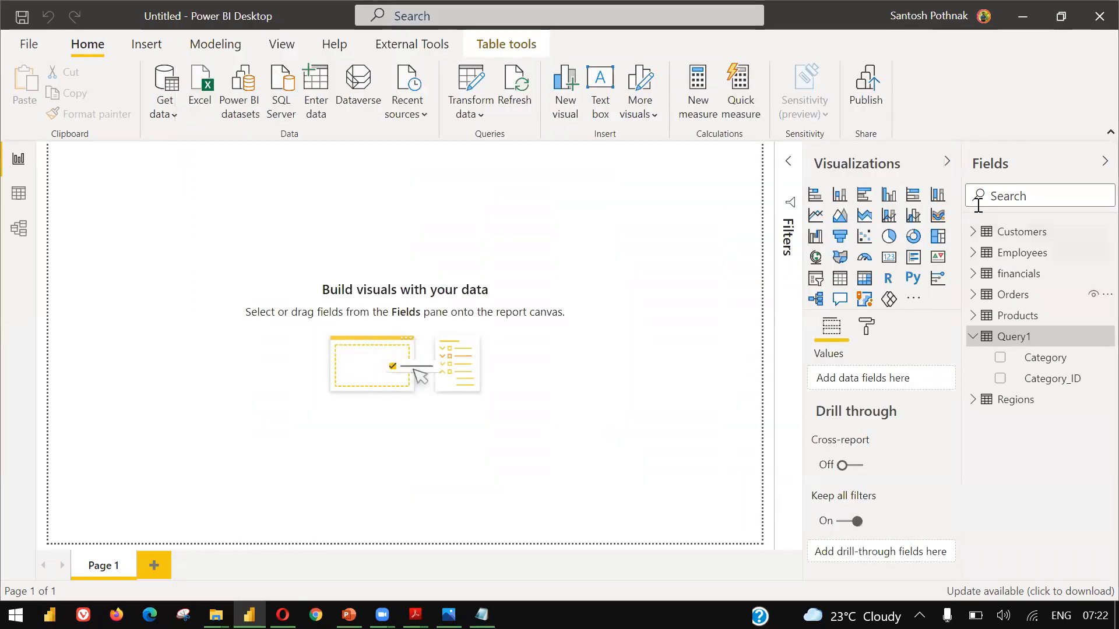
Select Dim_Product.csv from the Internet Logics sports dashboard folder as a Text/CSV source and open it for transformation in Power Query Editor
click(163, 110)
click(212, 349)
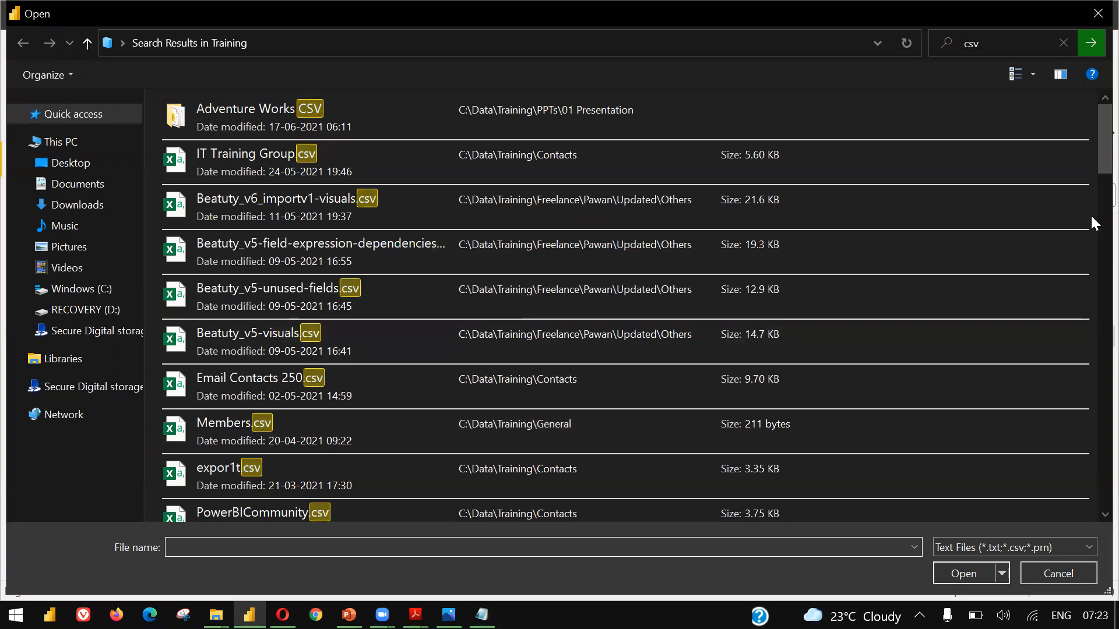
scroll(1090, 256, down, 15)
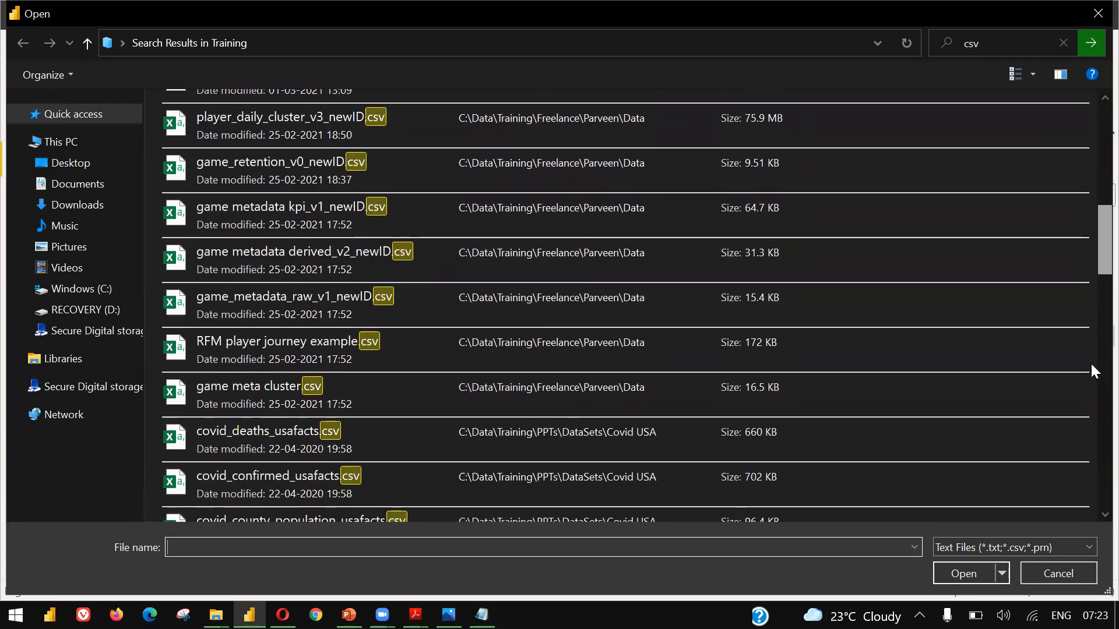
scroll(1089, 376, down, 12)
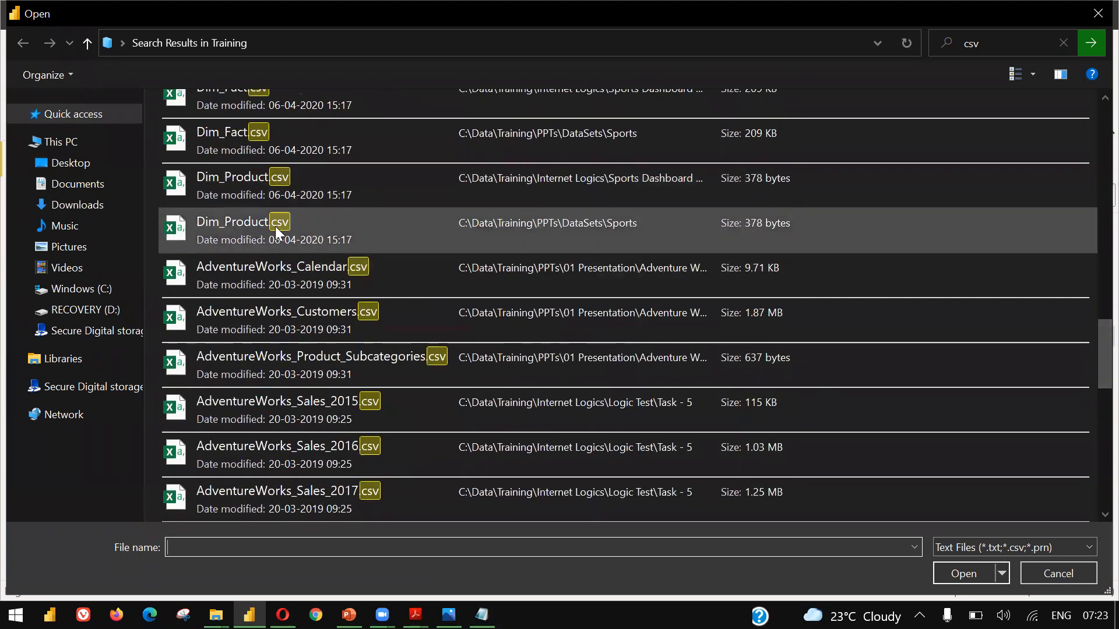
double_click(261, 198)
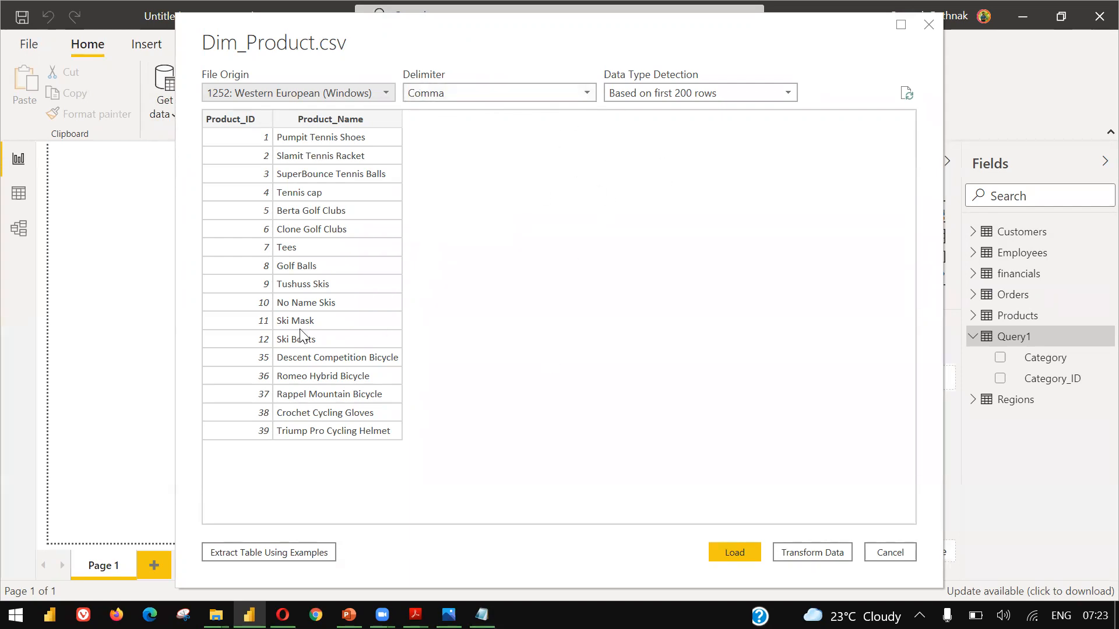
click(811, 552)
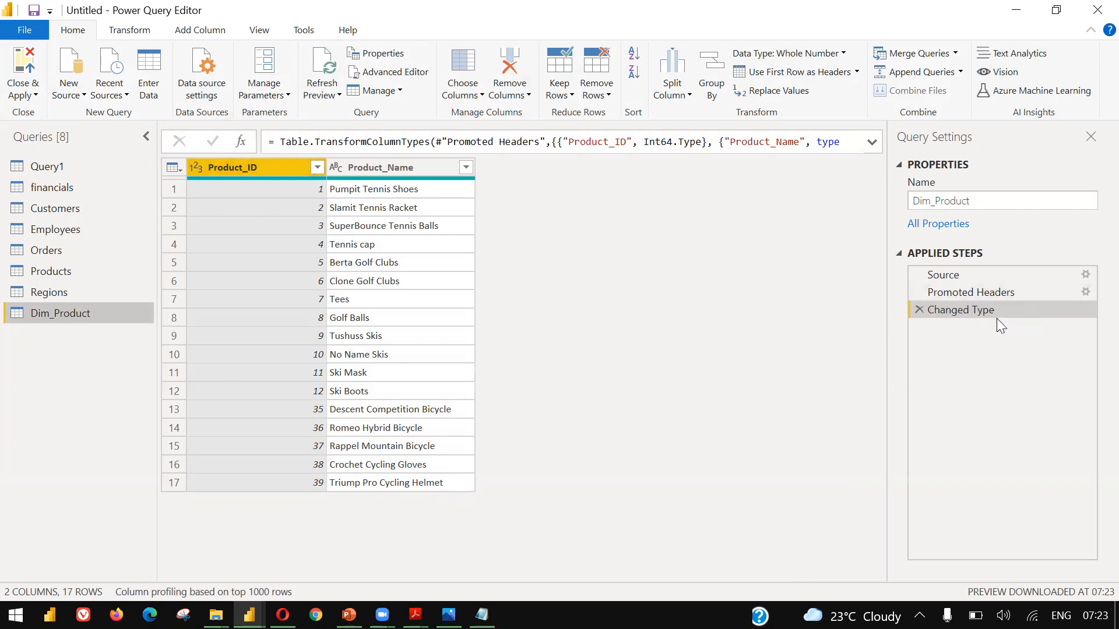
Apply the Dim_Product query to the report, close the editor and switch to the PowerPoint demo slide
click(23, 93)
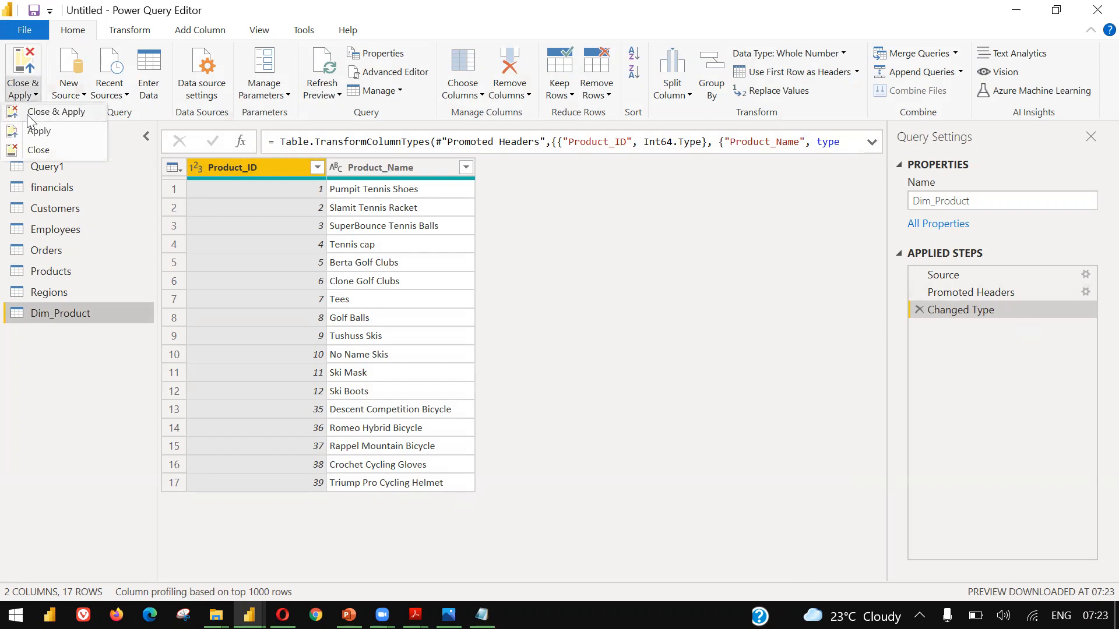
click(27, 113)
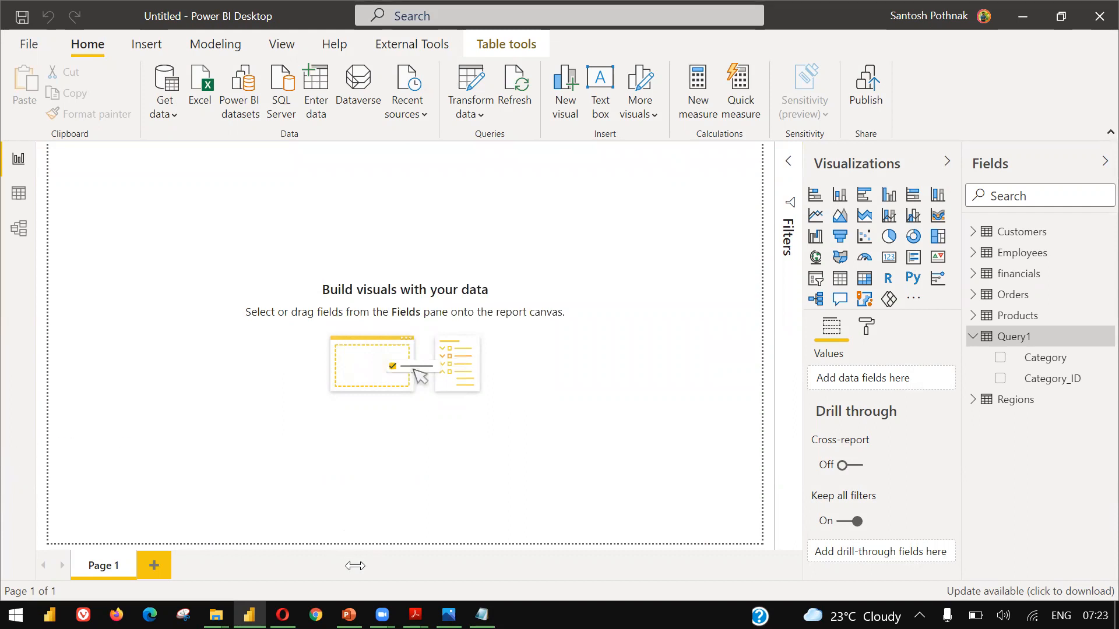
click(348, 614)
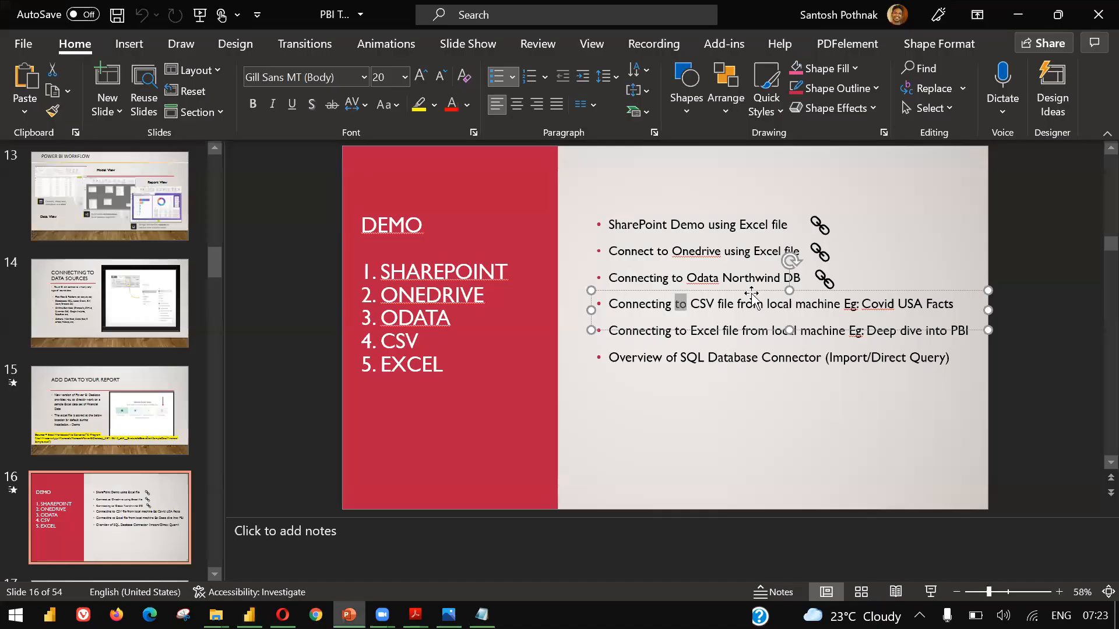
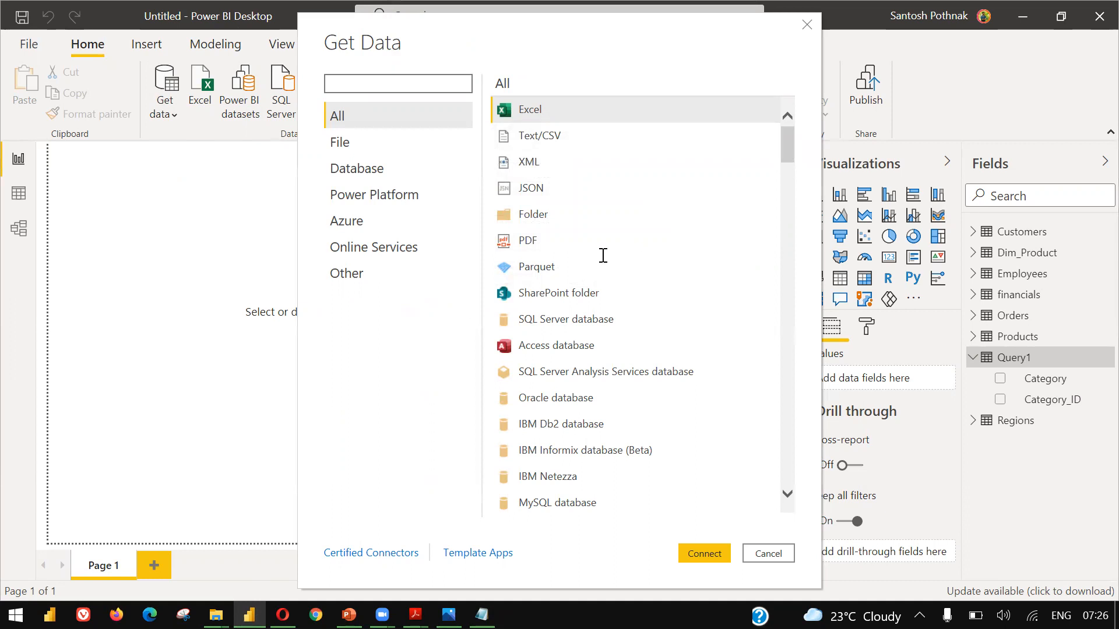
Look through the full list of data source connectors, including PDF, the databases and the beta services
click(554, 242)
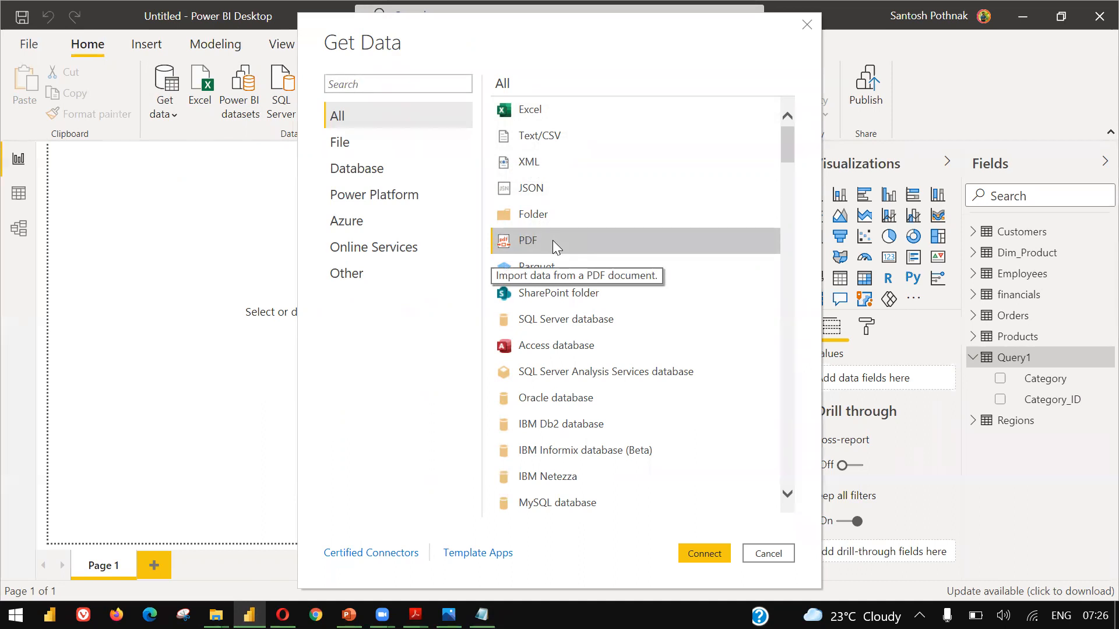
drag(787, 149, 786, 155)
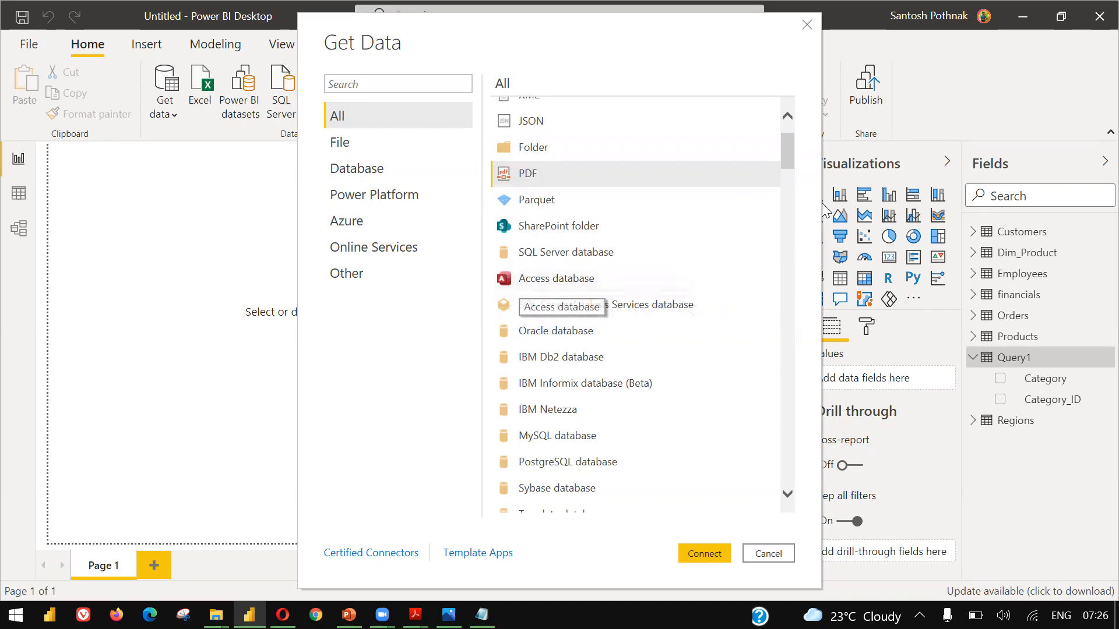
mouse_move(792, 149)
mouse_down()
mouse_move(794, 169)
mouse_move(803, 131)
mouse_up()
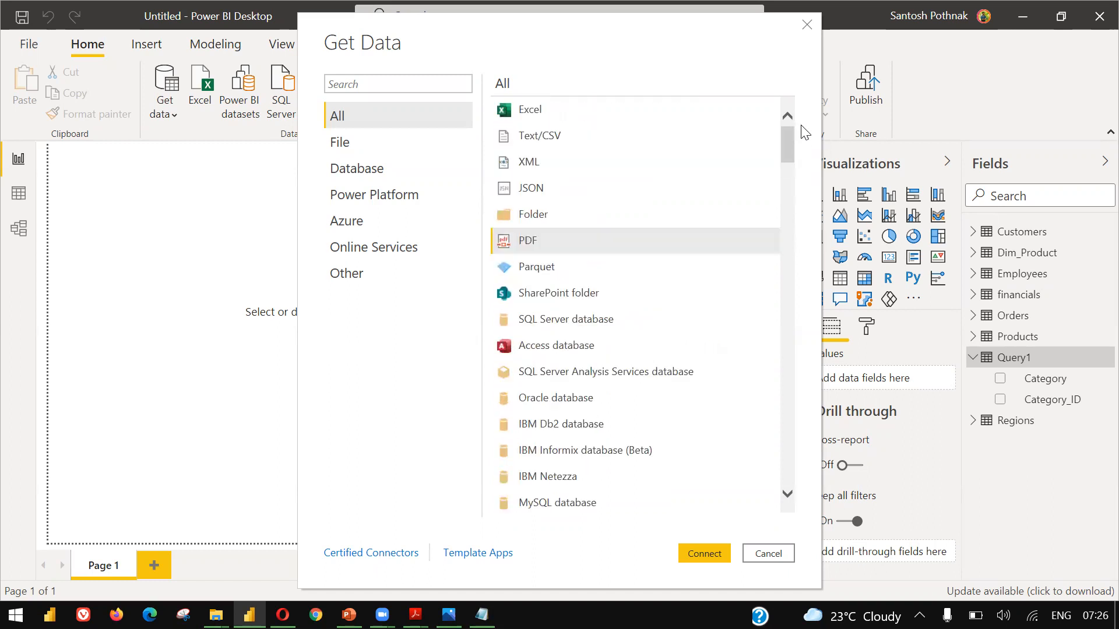
drag(786, 126, 817, 140)
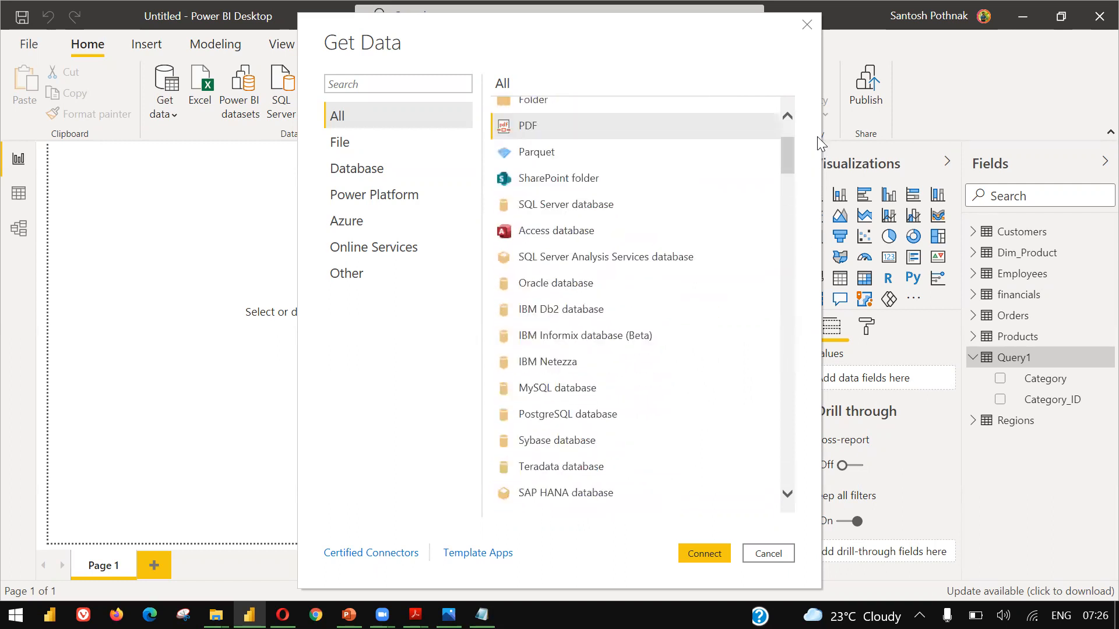
drag(789, 142, 787, 423)
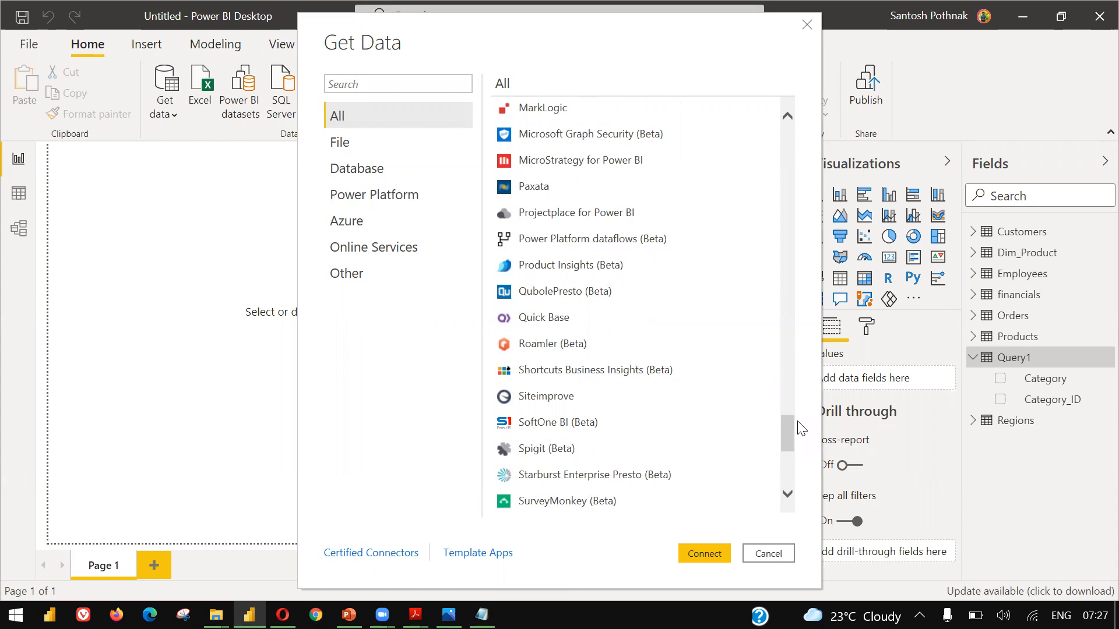
drag(782, 431, 717, 41)
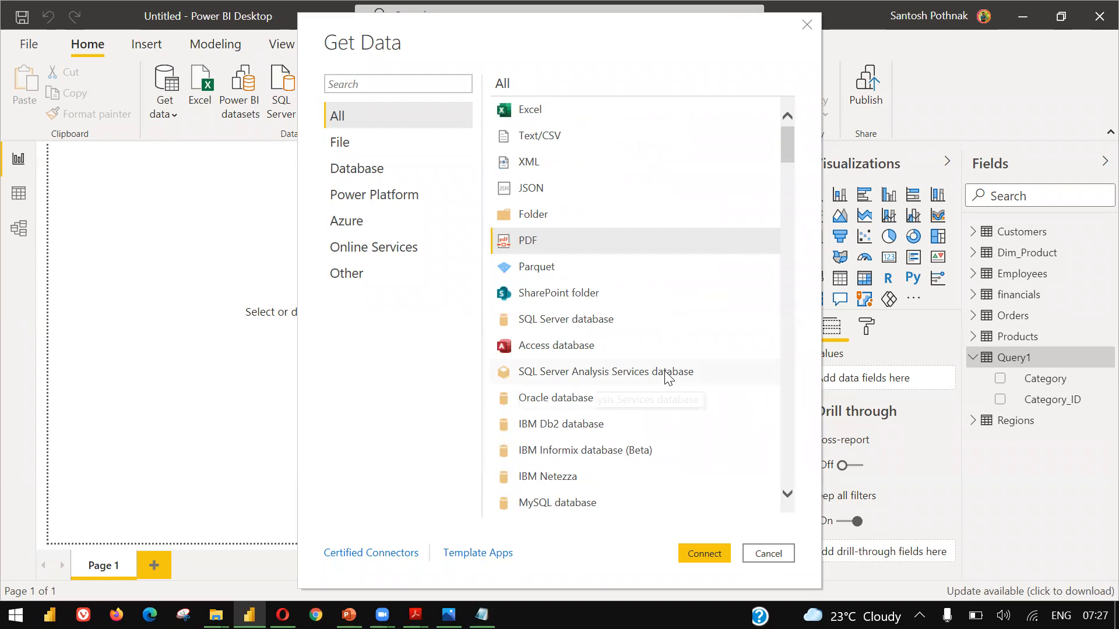
Open the Oracle database connector, examine its connectivity modes and advanced options, and leave without connecting
double_click(541, 398)
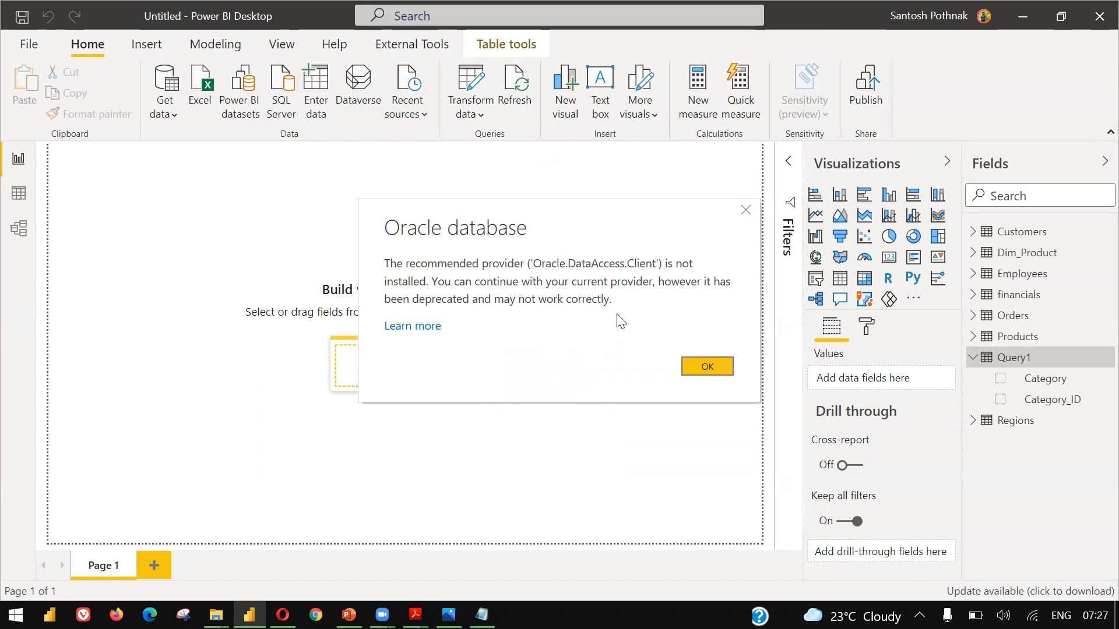
click(707, 368)
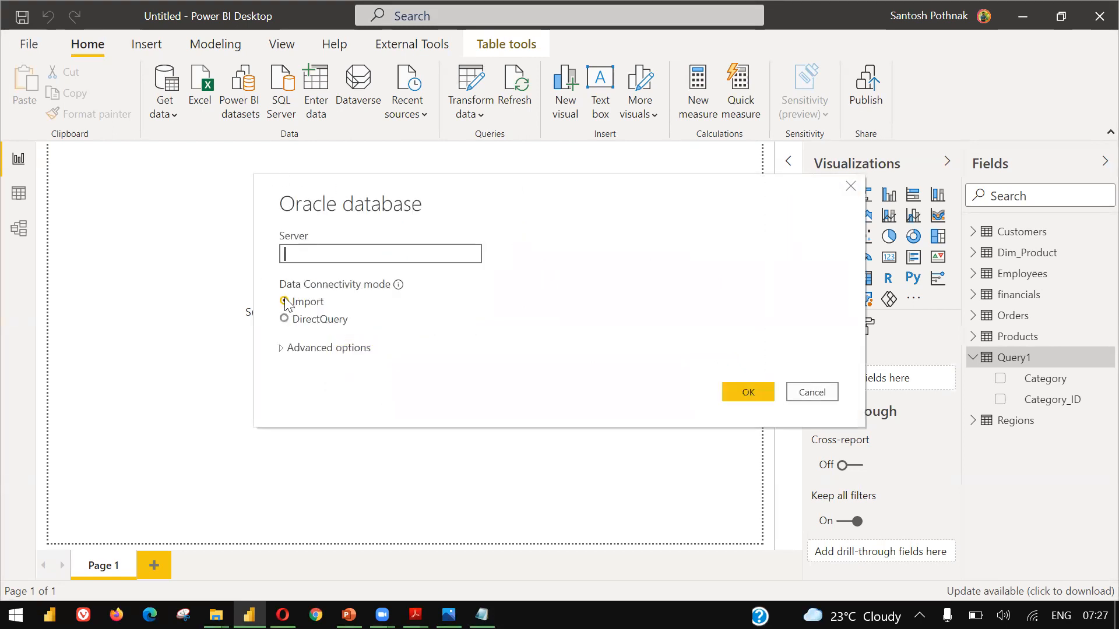
click(283, 349)
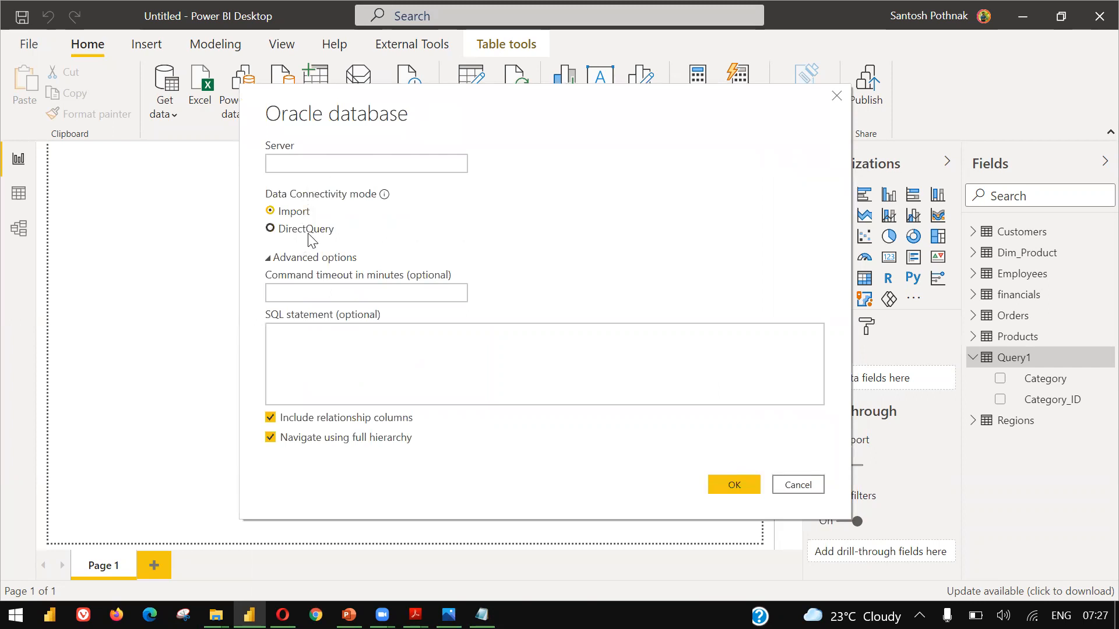
click(812, 487)
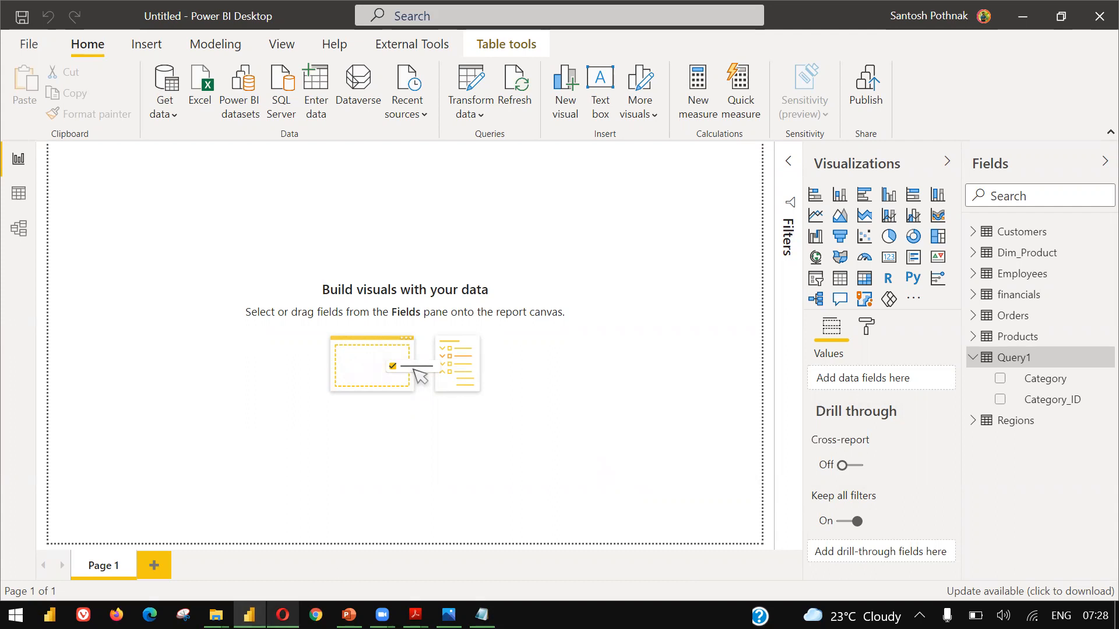
Switch to Opera, copy the address of the Demo Onedrive Data folder page and return to Power BI Desktop
click(283, 614)
click(452, 23)
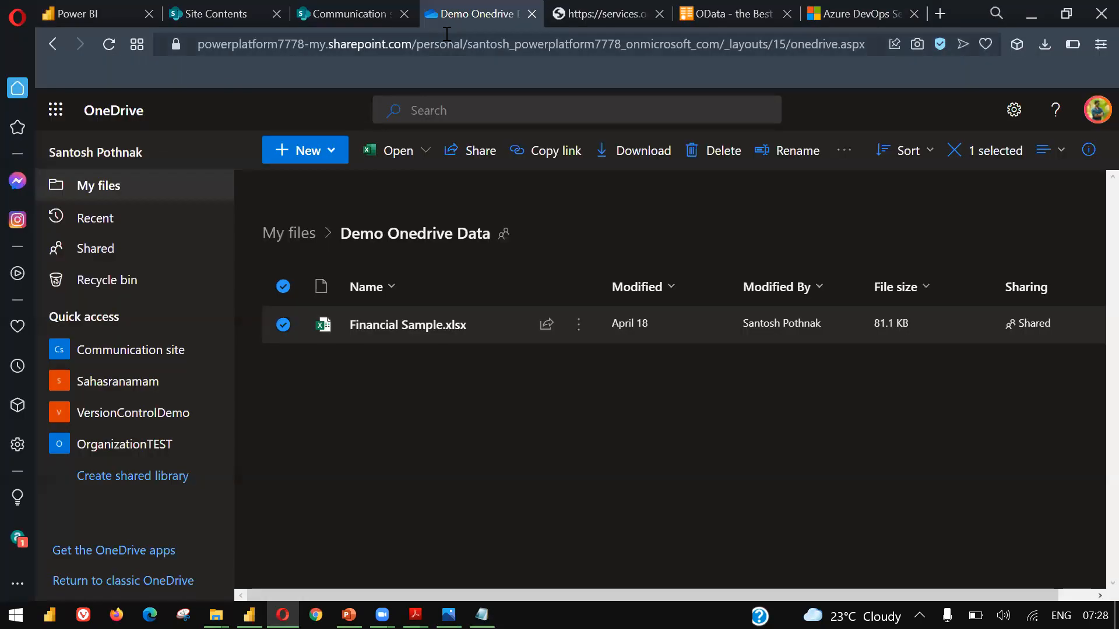
click(445, 35)
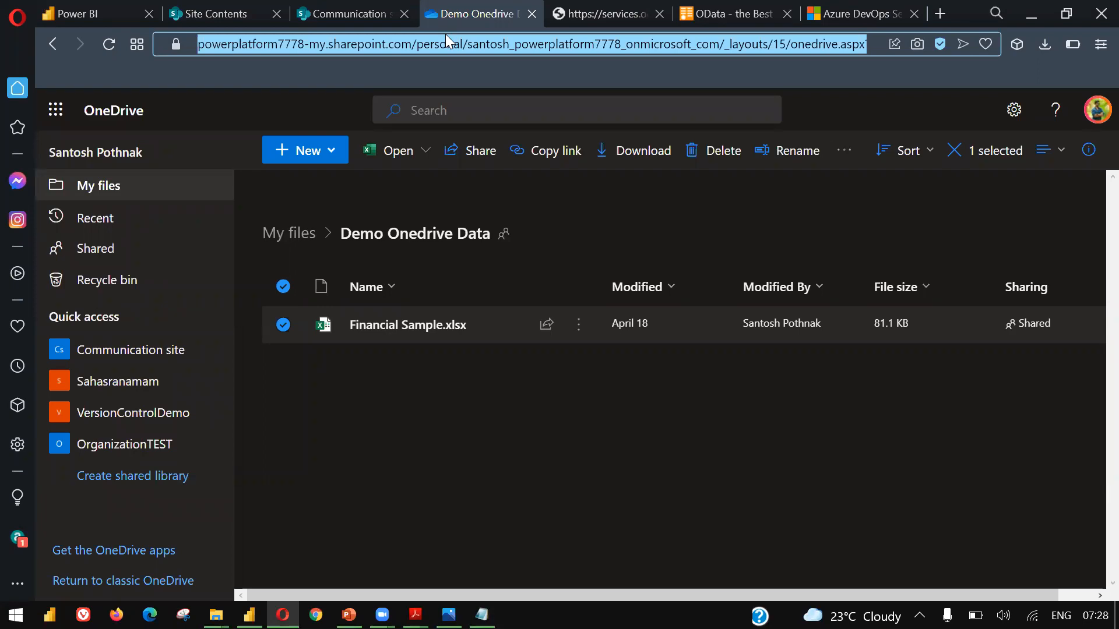
key(alt+Tab)
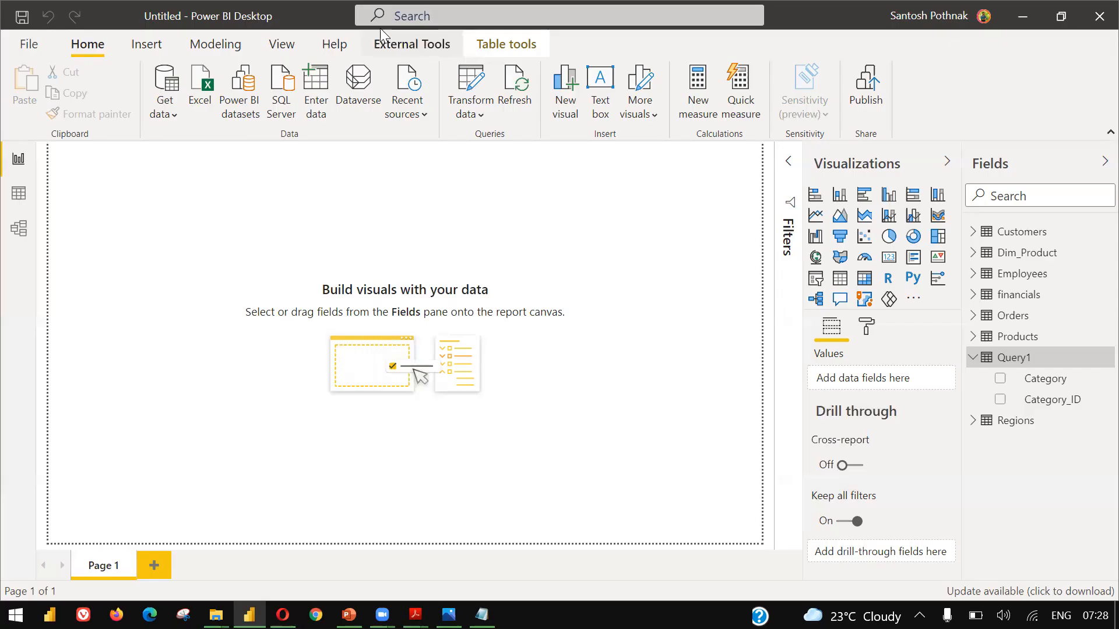
click(169, 112)
click(223, 392)
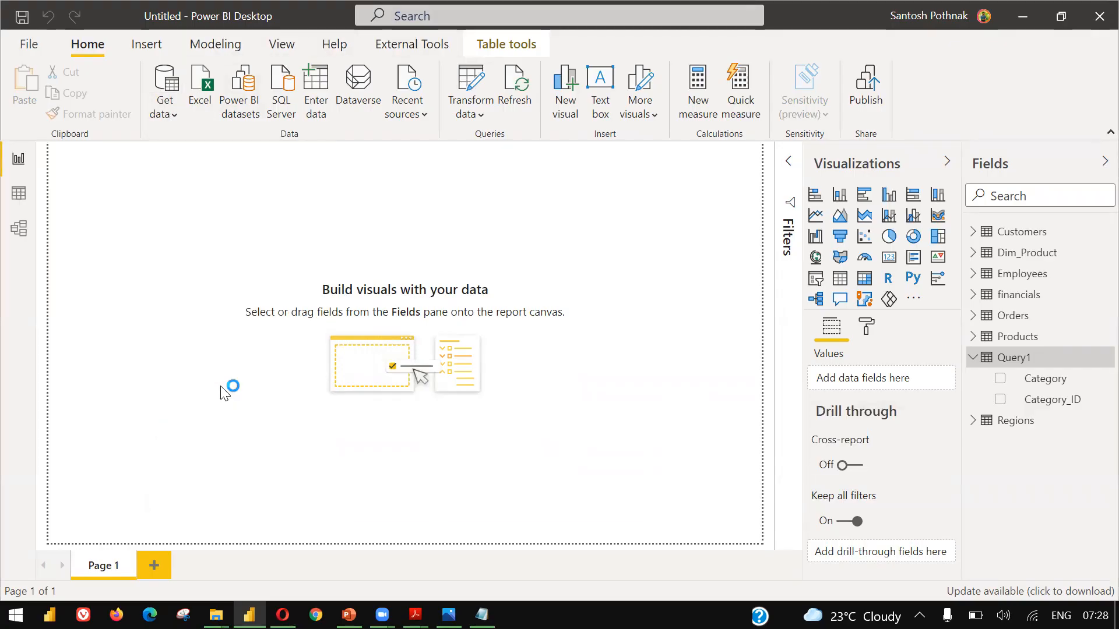
click(811, 362)
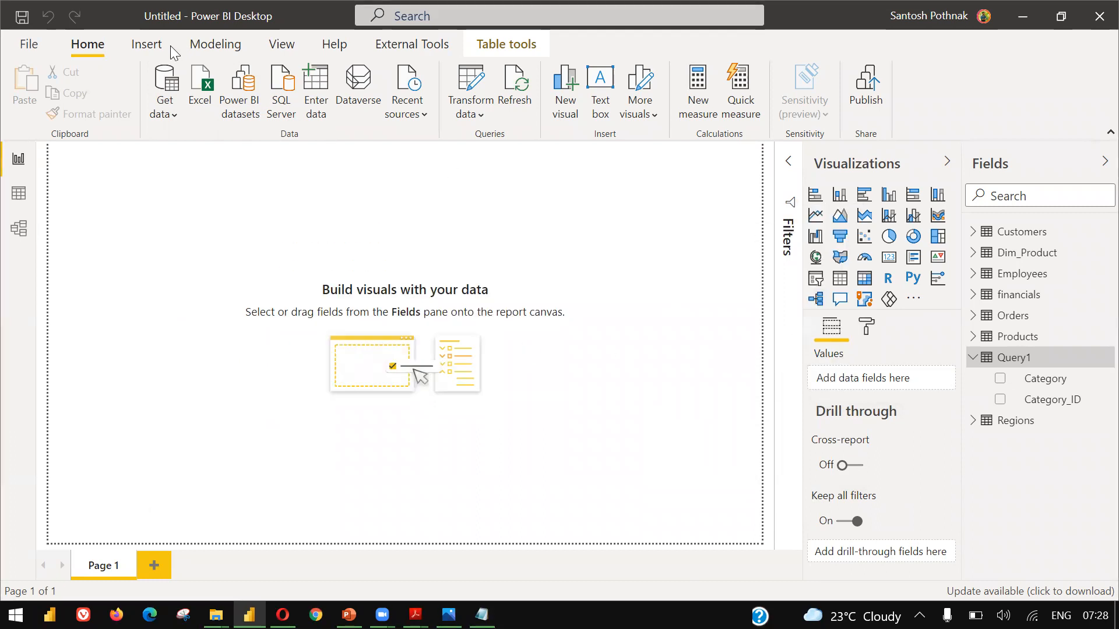
Try to connect to the copied Demo Onedrive Data folder address as a web source
click(164, 112)
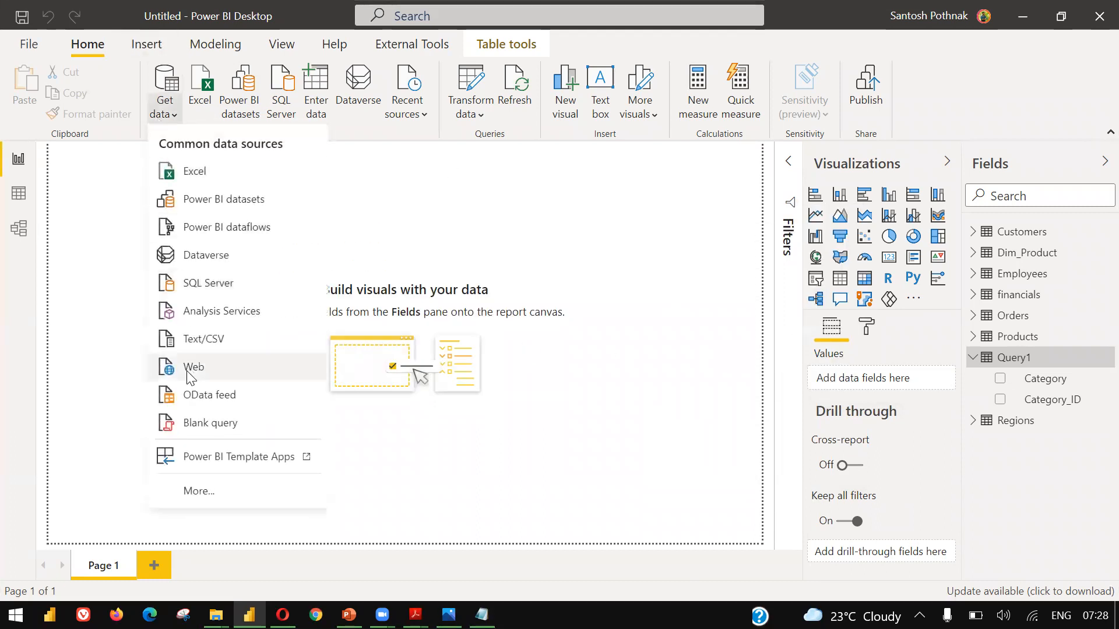
click(190, 373)
key(ctrl+v)
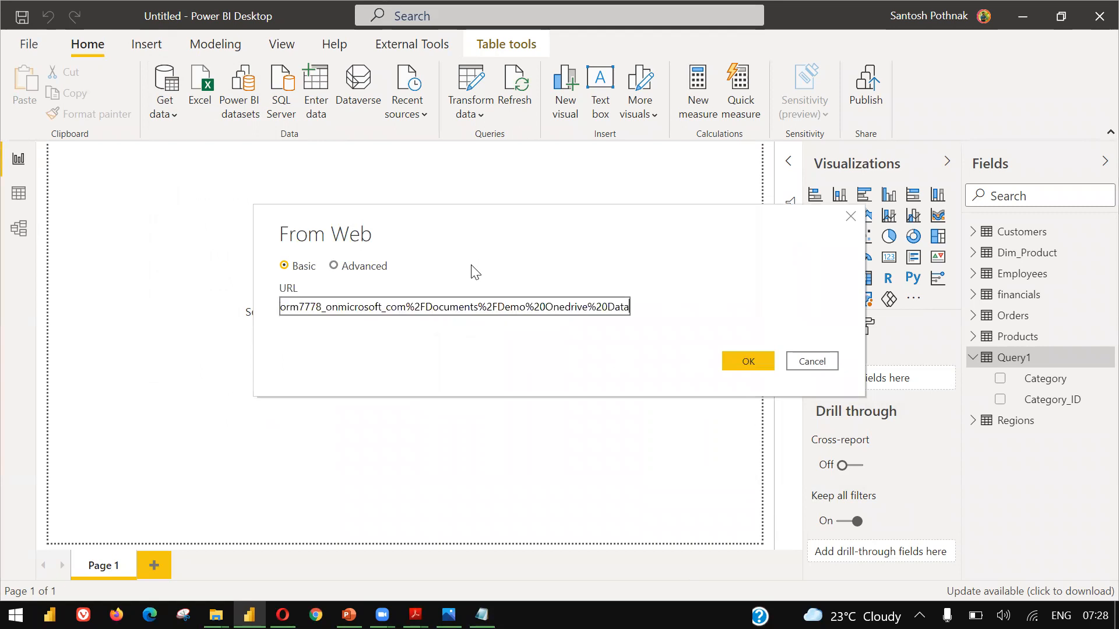
click(741, 361)
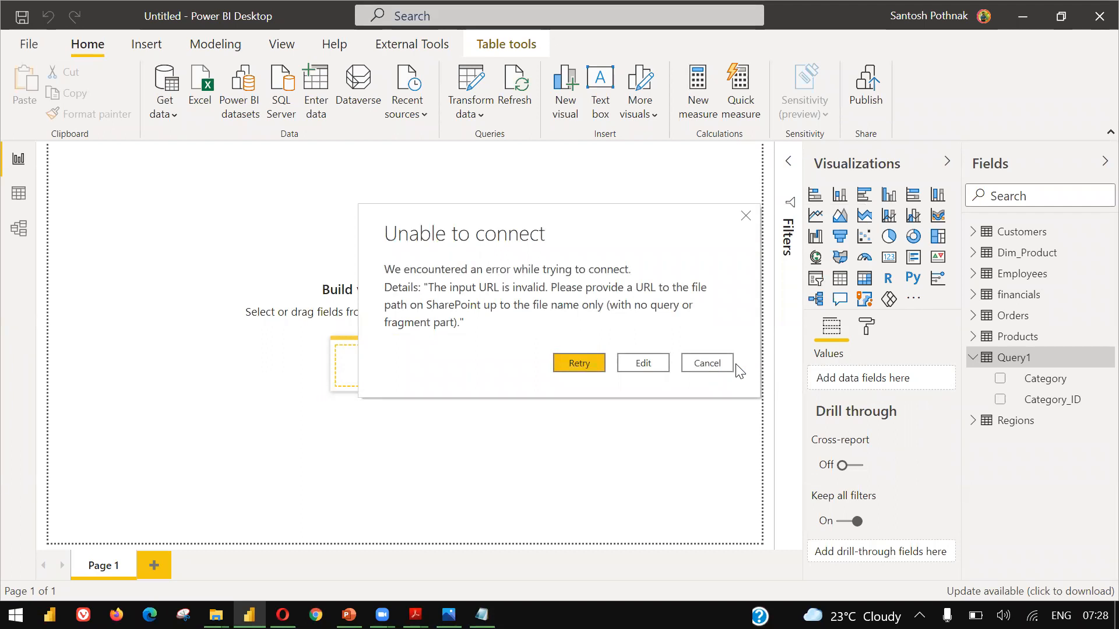
click(724, 366)
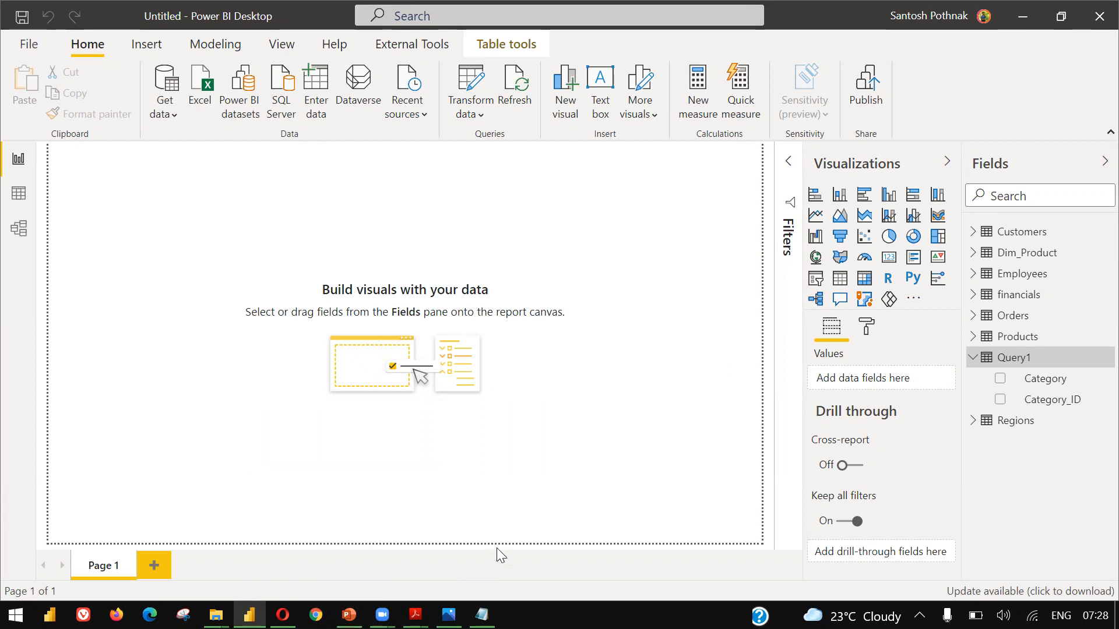
key(alt+Tab)
key(alt+Tab)
key(alt+Tab)
key(alt+Tab)
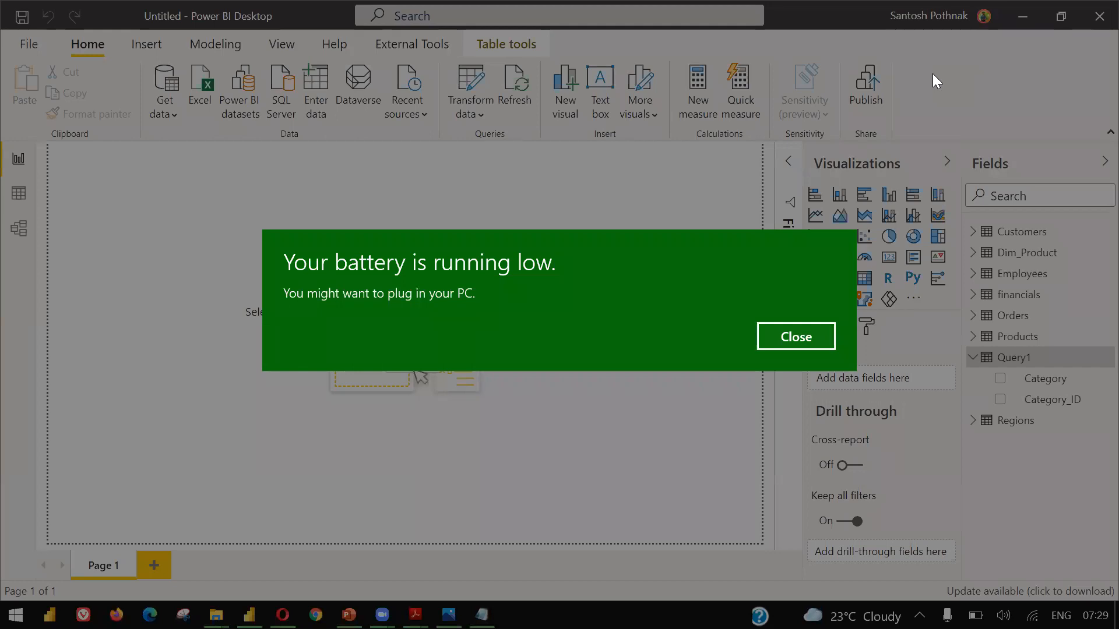
Dismiss the low battery notification
key(Return)
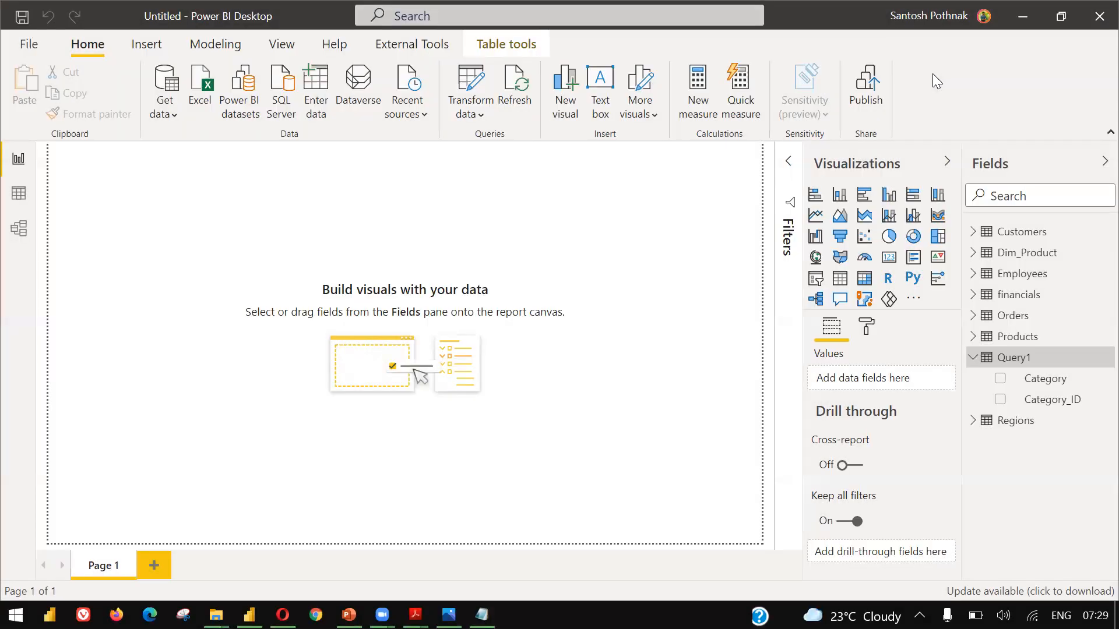